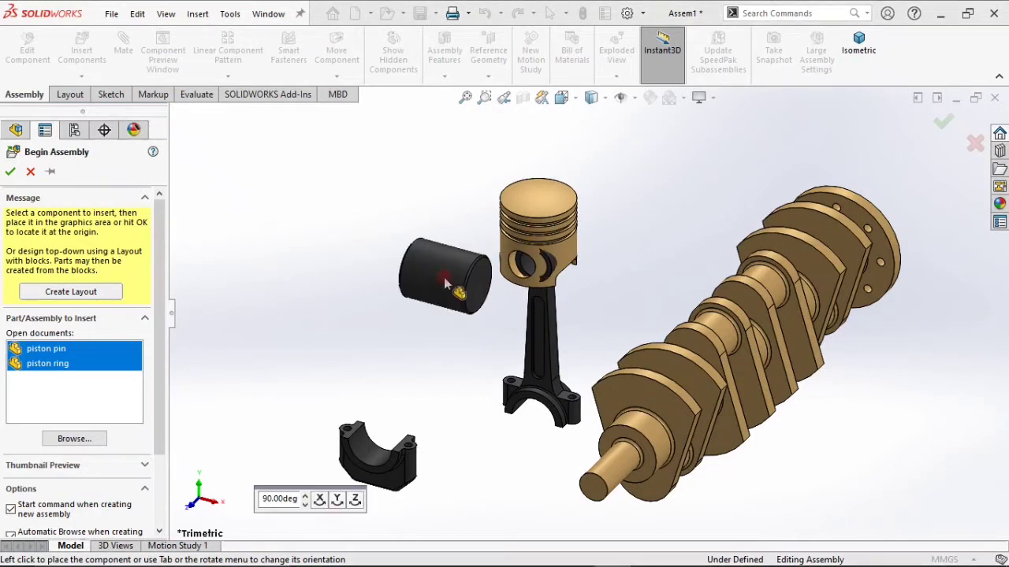
Place the piston pin in the free space beside the piston head and the piston ring above the pin.
{"action": "left_click", "coordinate": [433, 259]}
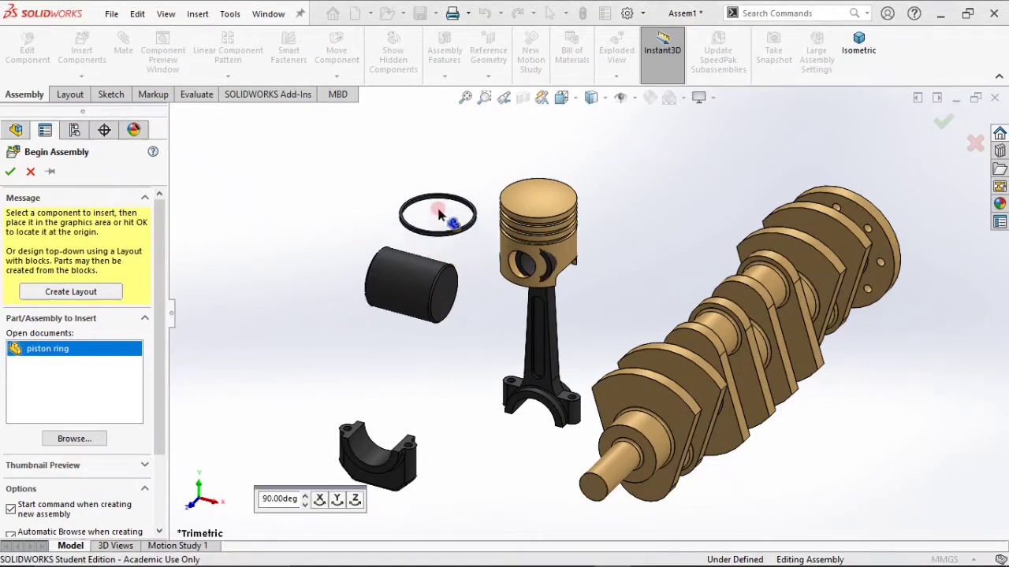
{"action": "left_click", "coordinate": [441, 201]}
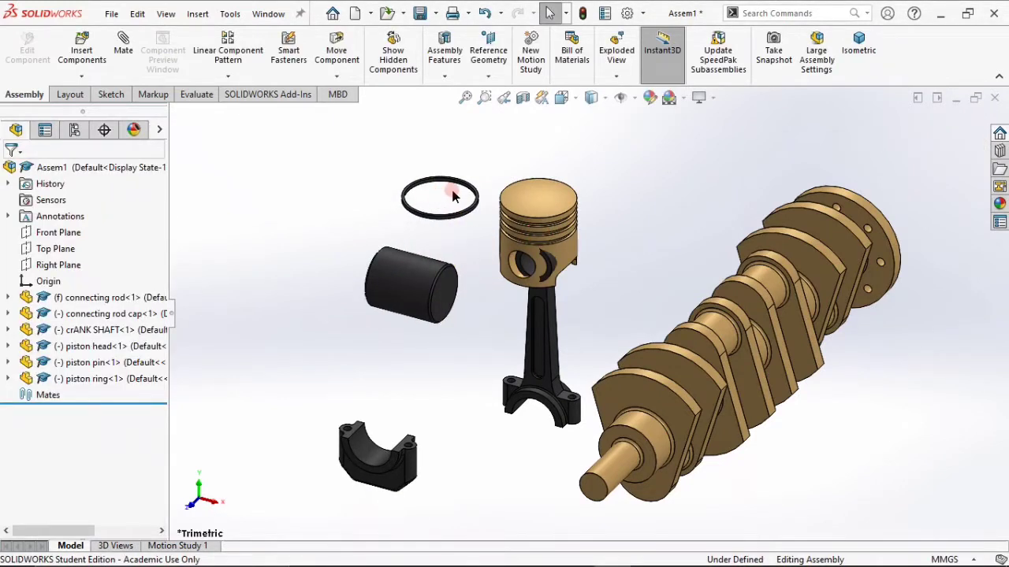
Move the piston head up clear of the connecting rod, and move the crankshaft farther away from the other parts.
{"action": "left_click_drag", "start_coordinate": [540, 207], "coordinate": [586, 192]}
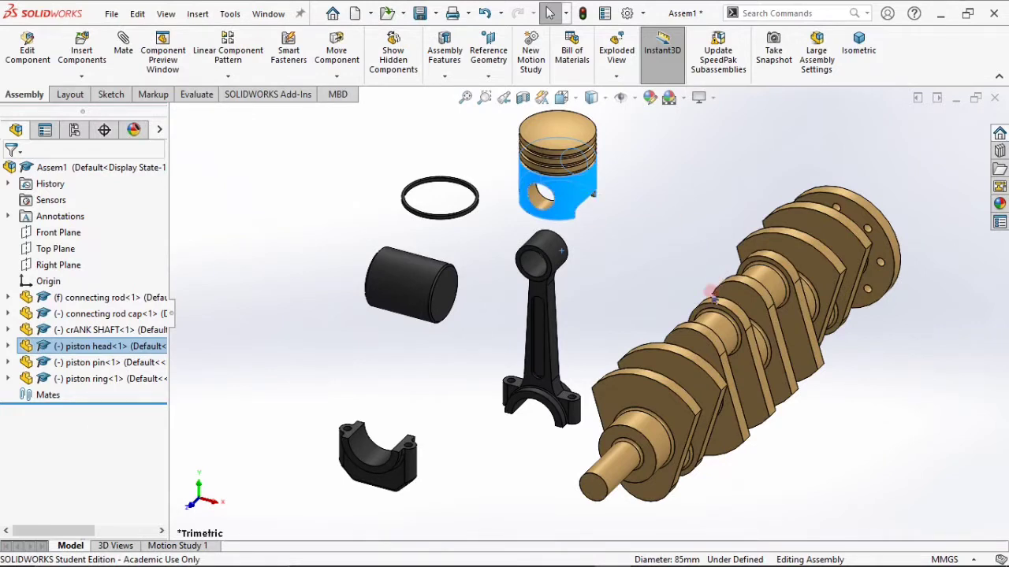
{"action": "left_click", "coordinate": [316, 311]}
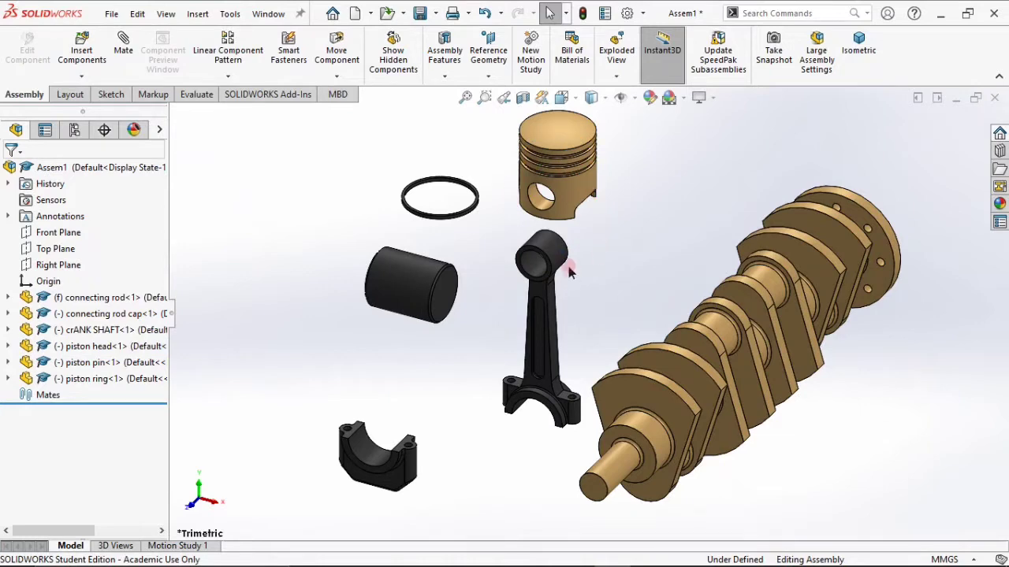
{"action": "scroll", "coordinate": [569, 270], "scroll_direction": "up", "scroll_amount": 2}
{"action": "scroll", "coordinate": [726, 263], "scroll_direction": "down", "scroll_amount": 2}
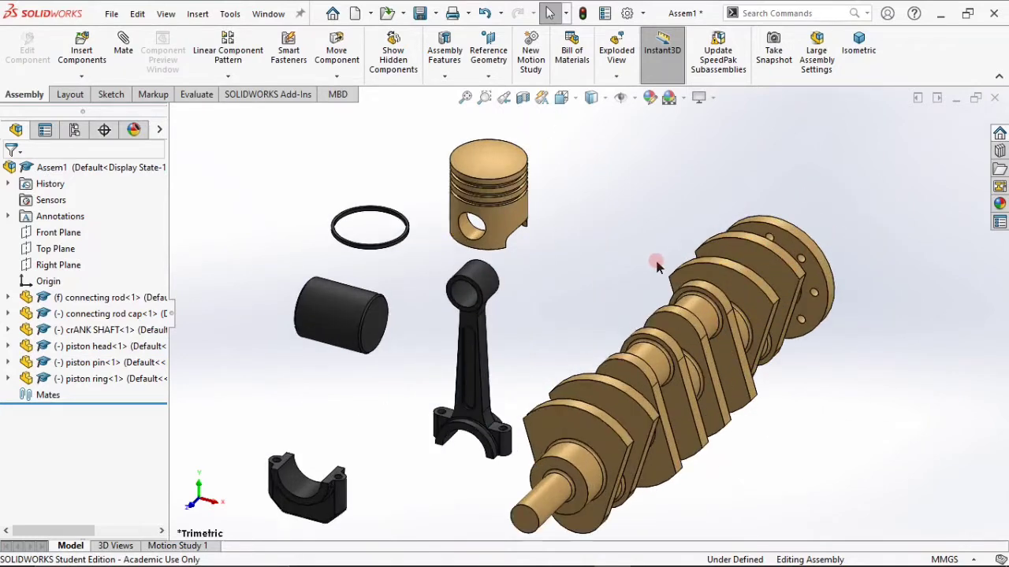
{"action": "left_click_drag", "start_coordinate": [558, 498], "coordinate": [644, 435]}
{"action": "left_click", "coordinate": [618, 266]}
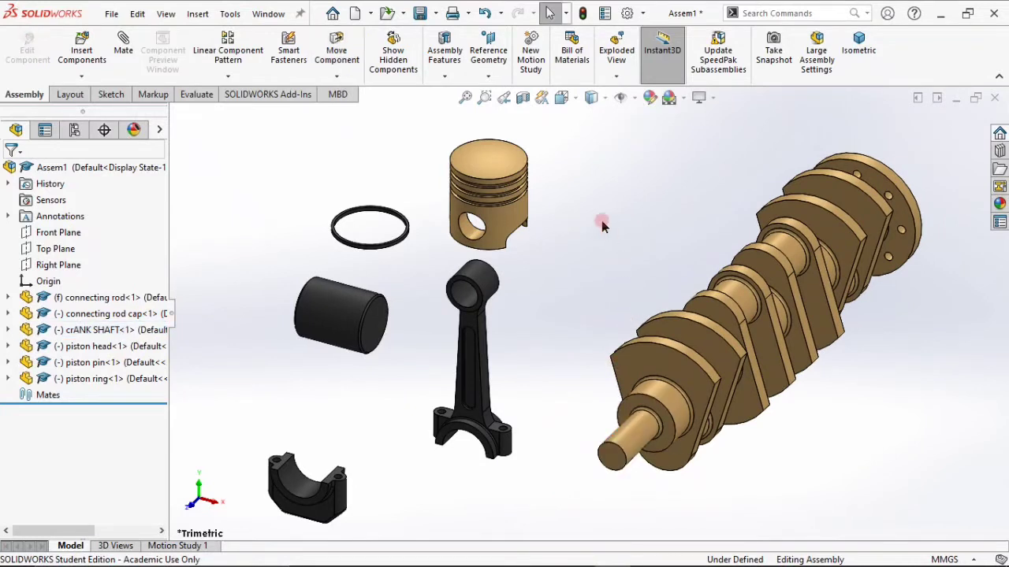
{"action": "left_click", "coordinate": [712, 207]}
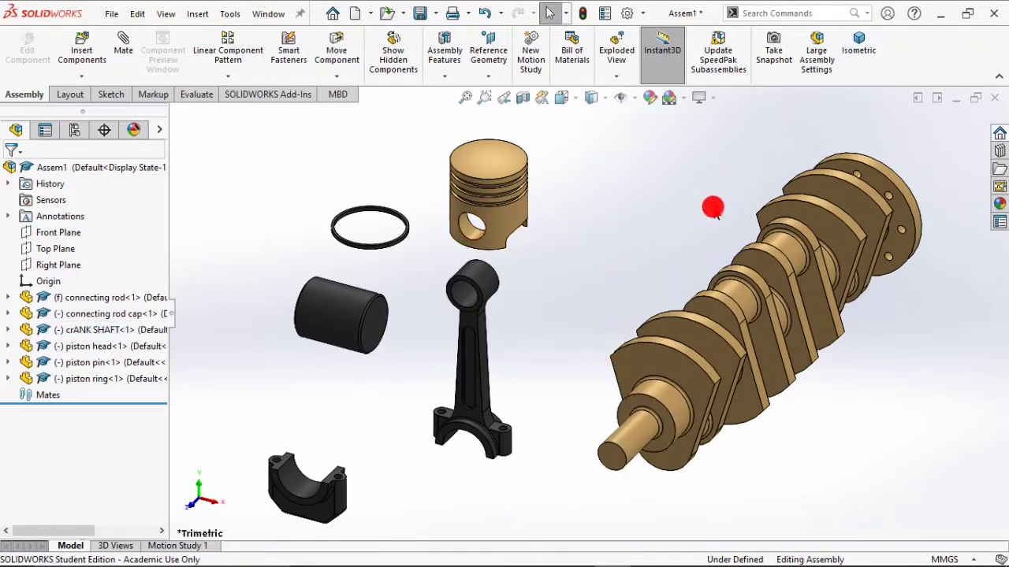
Show the reference planes and start a new assembly sketch on the Right Plane.
{"action": "left_click", "coordinate": [123, 44]}
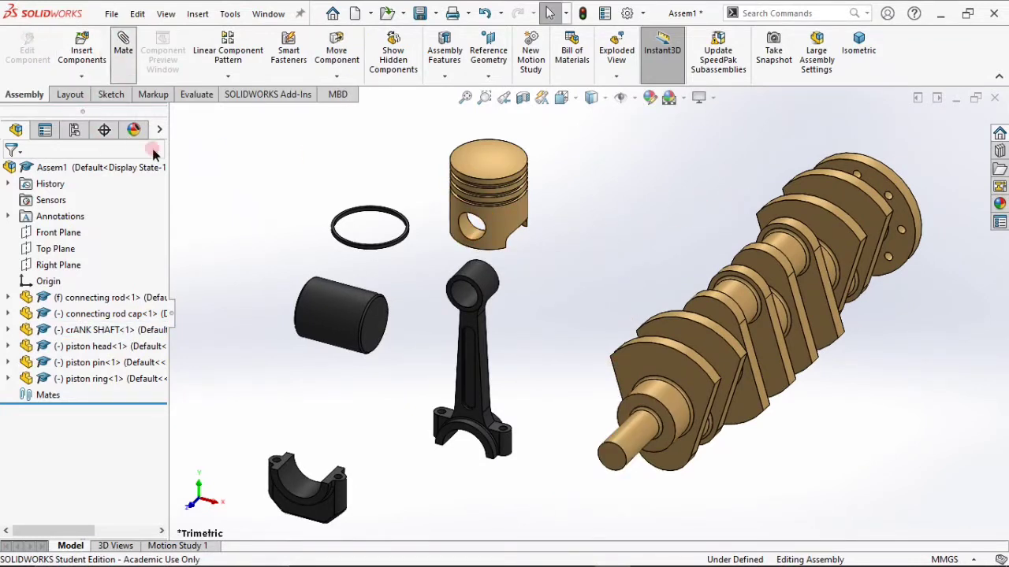
{"action": "left_click", "coordinate": [184, 129]}
{"action": "left_click", "coordinate": [105, 93]}
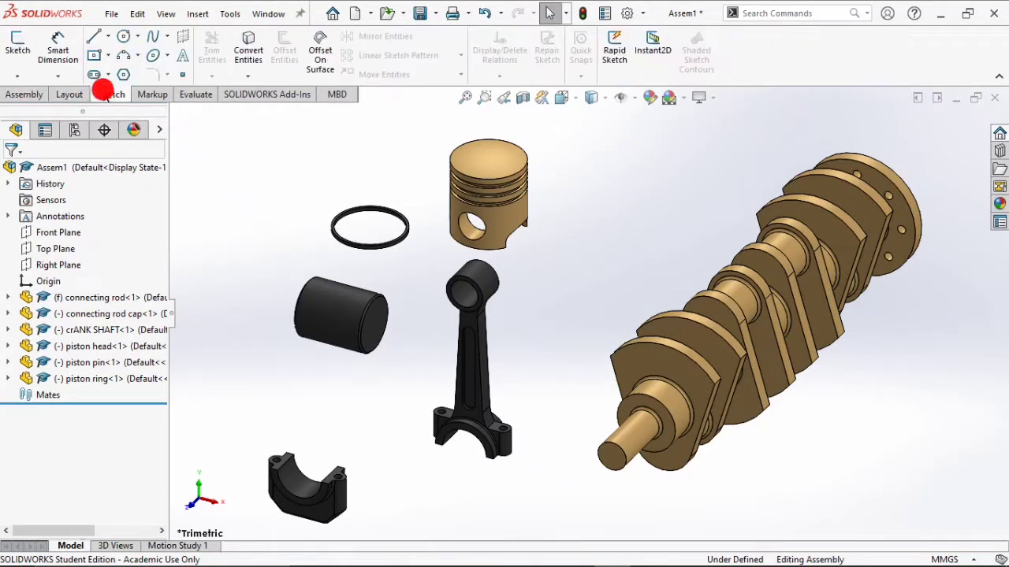
{"action": "left_click", "coordinate": [19, 59]}
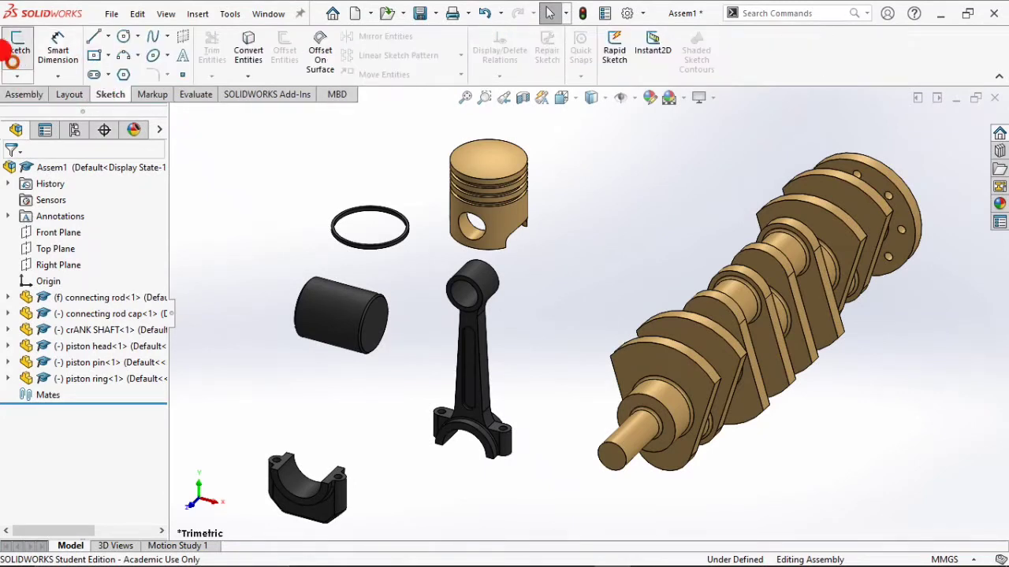
{"action": "left_click", "coordinate": [635, 97]}
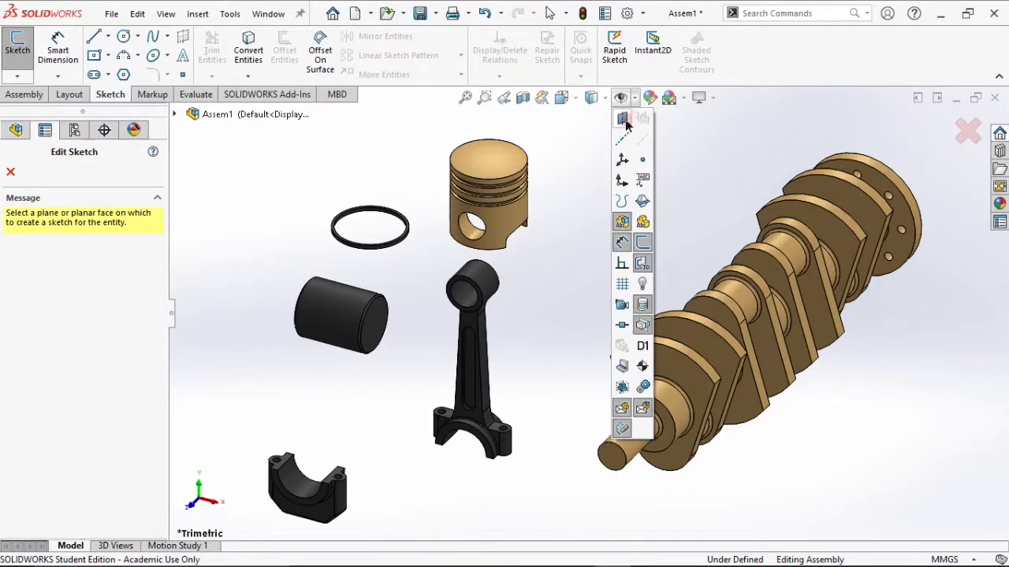
{"action": "left_click", "coordinate": [638, 120]}
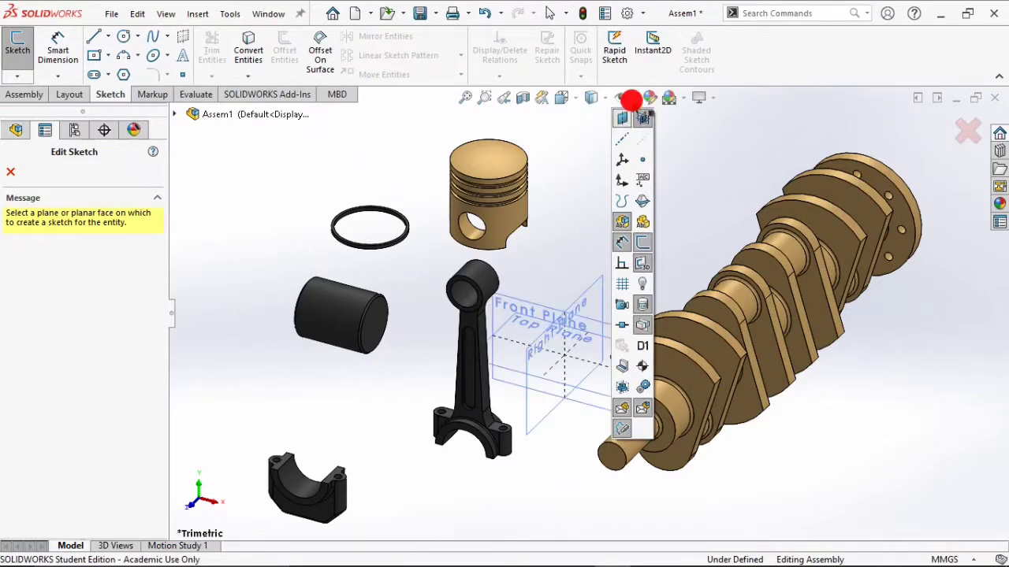
{"action": "left_click", "coordinate": [645, 282]}
{"action": "left_click", "coordinate": [546, 344]}
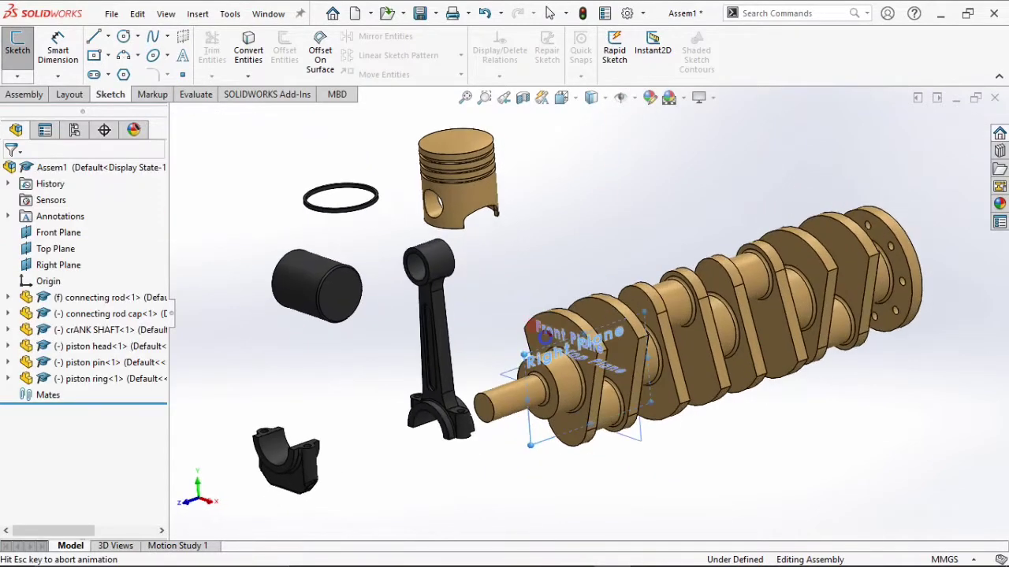
Sketch a horizontal line about 65 mm long from the origin toward positive Z and a vertical line about 34 mm up from its end.
{"action": "scroll", "coordinate": [609, 383], "scroll_direction": "down", "scroll_amount": 3}
{"action": "scroll", "coordinate": [599, 374], "scroll_direction": "down", "scroll_amount": 2}
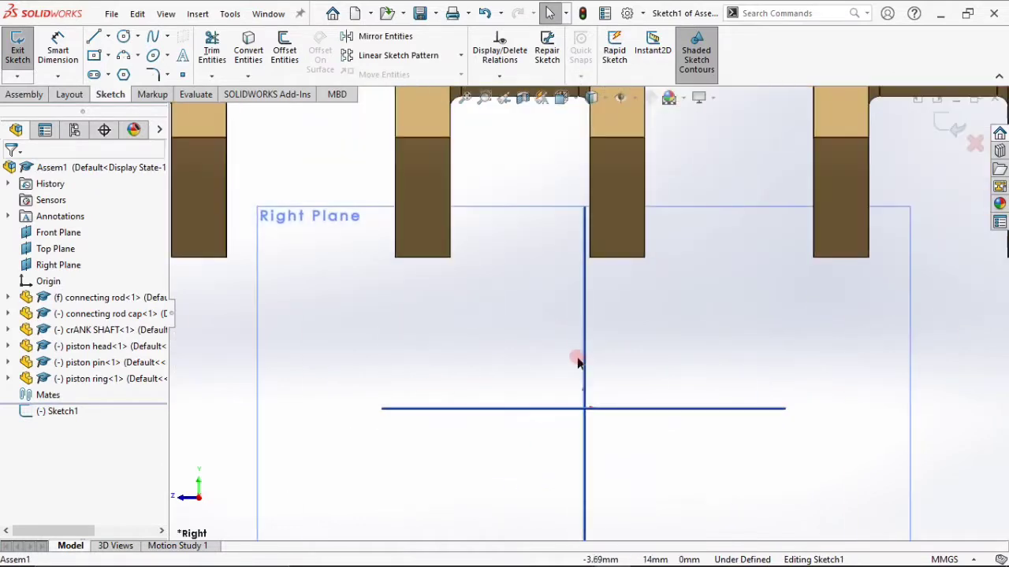
{"action": "scroll", "coordinate": [536, 350], "scroll_direction": "down", "scroll_amount": 2}
{"action": "left_click", "coordinate": [93, 41]}
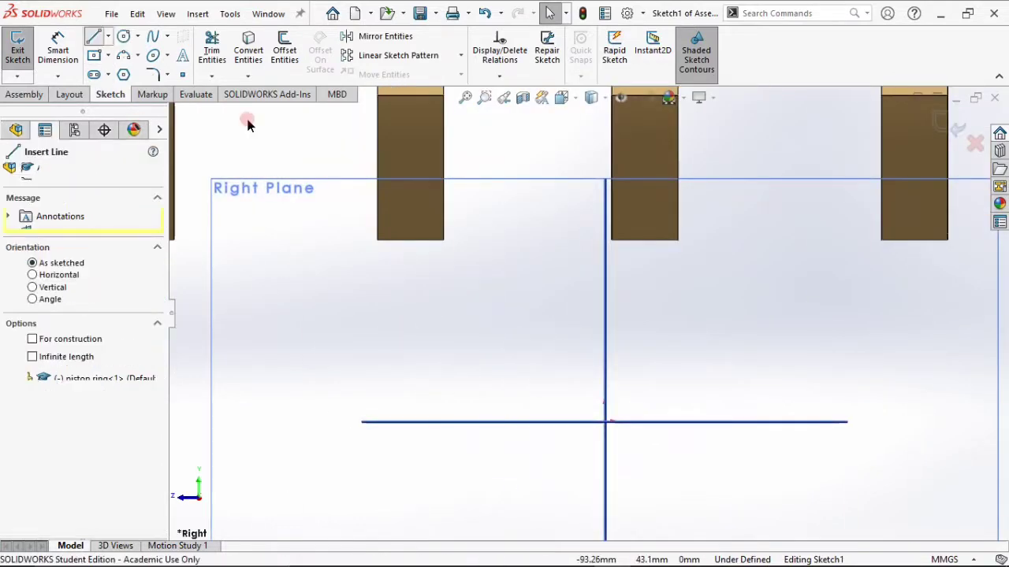
{"action": "left_click", "coordinate": [605, 423]}
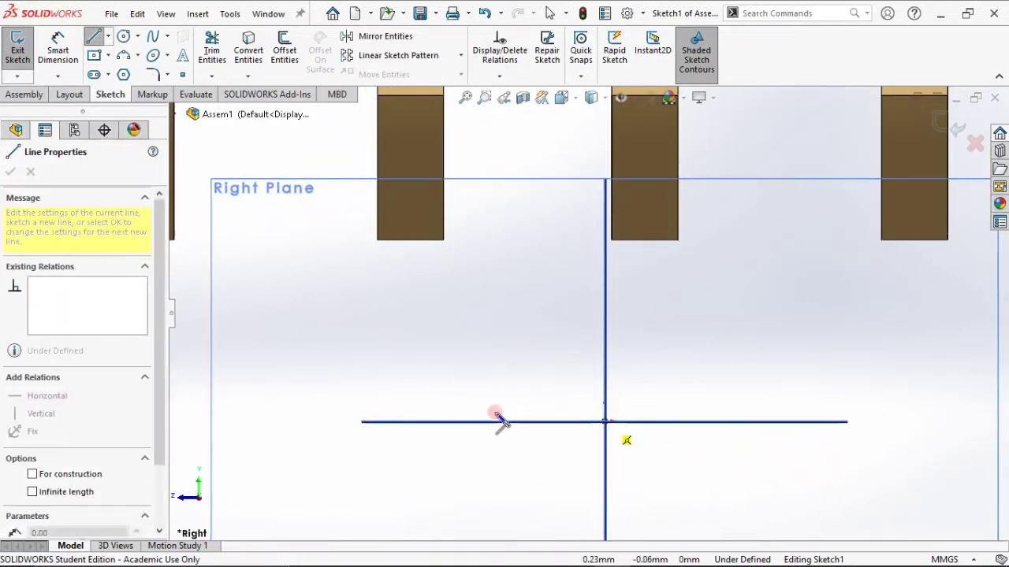
{"action": "left_click", "coordinate": [319, 419]}
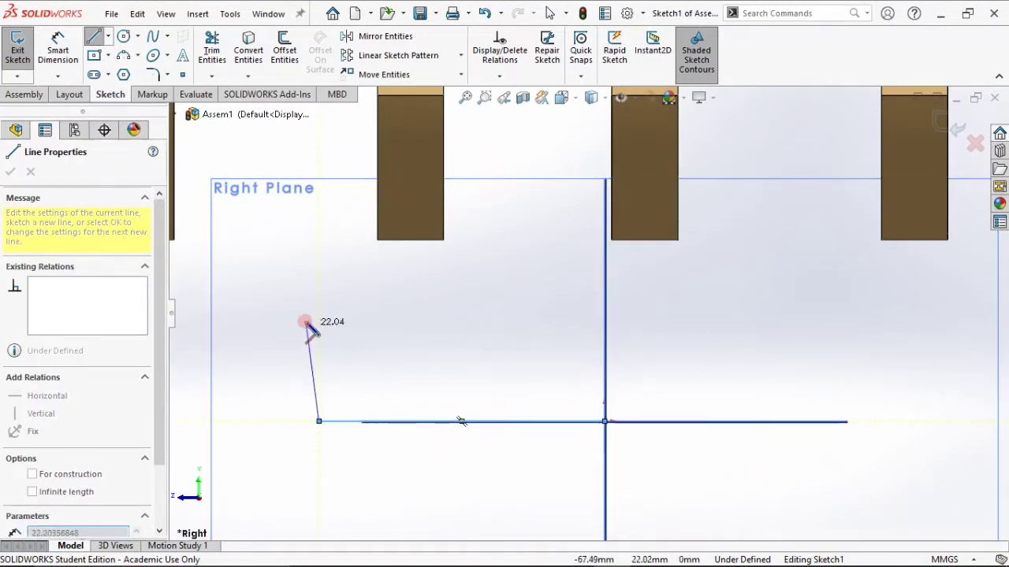
{"action": "left_click", "coordinate": [314, 312]}
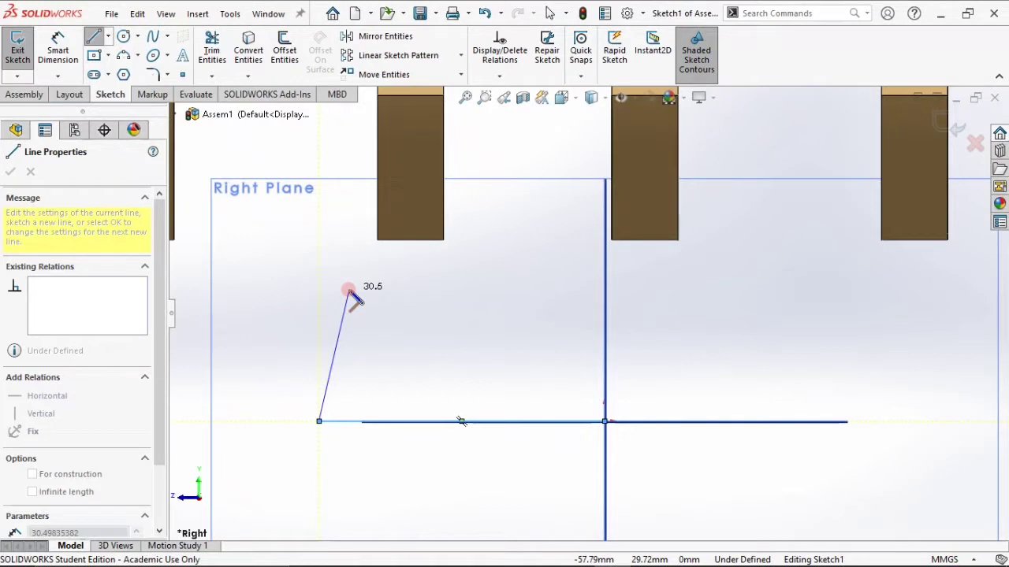
{"action": "left_click", "coordinate": [318, 273]}
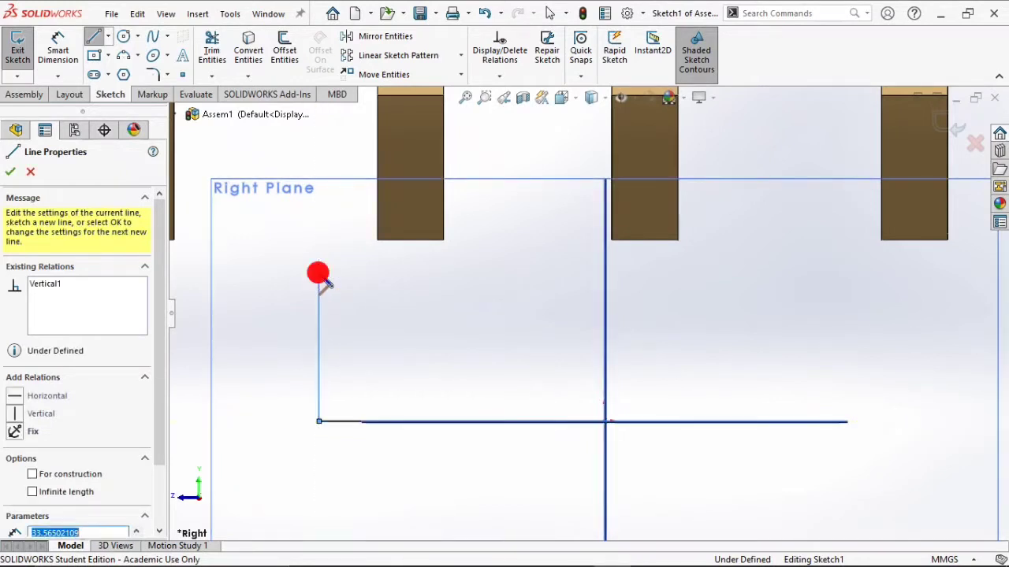
{"action": "key", "text": "Escape"}
Sketch a second vertical line up from the horizontal line, ending level with the top of the first one.
{"action": "key", "text": "s"}
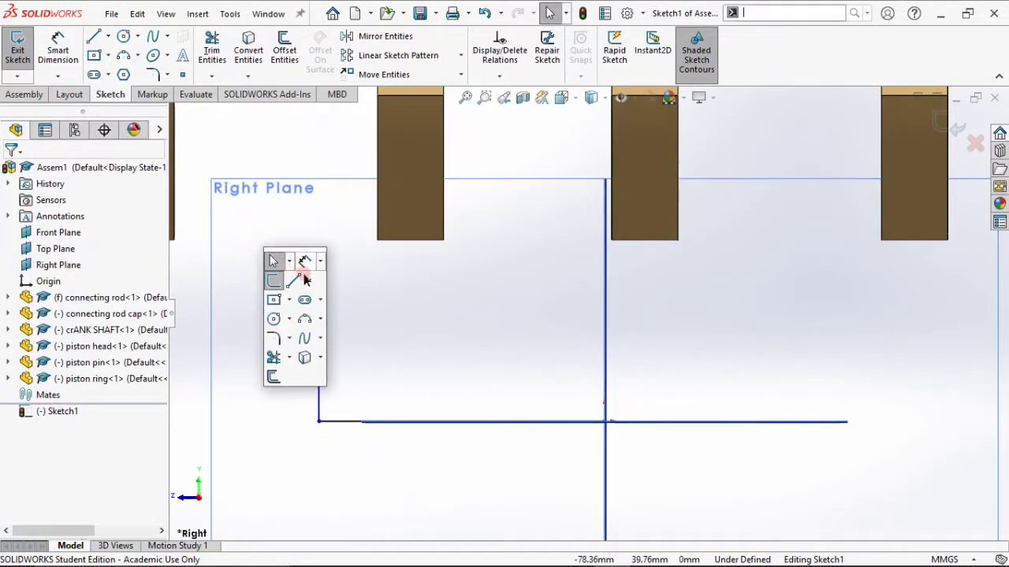
{"action": "left_click", "coordinate": [302, 264]}
{"action": "left_click", "coordinate": [412, 421]}
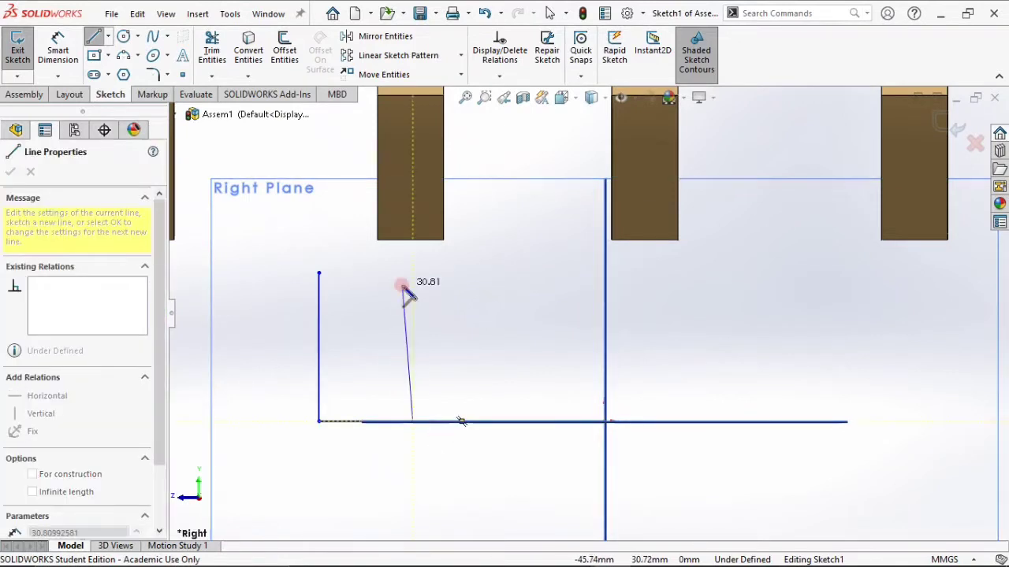
{"action": "left_click", "coordinate": [412, 276]}
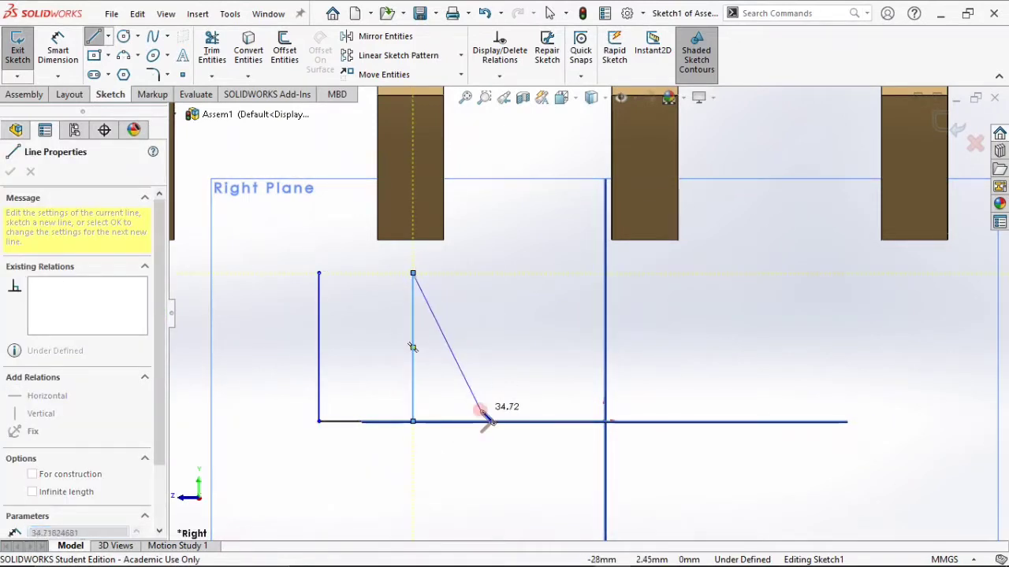
{"action": "key", "text": "s"}
{"action": "key", "text": "Escape"}
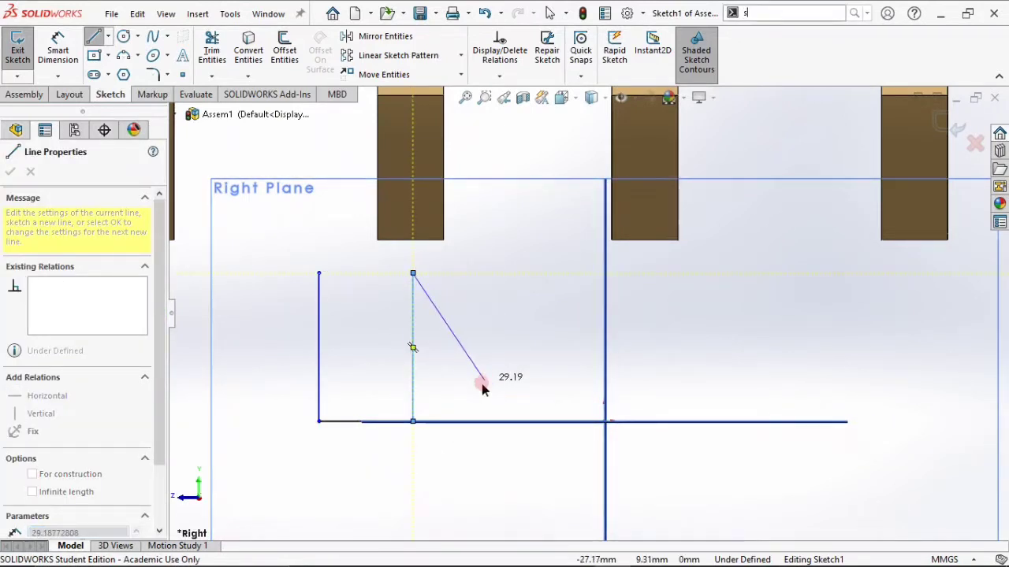
{"action": "key", "text": "Escape"}
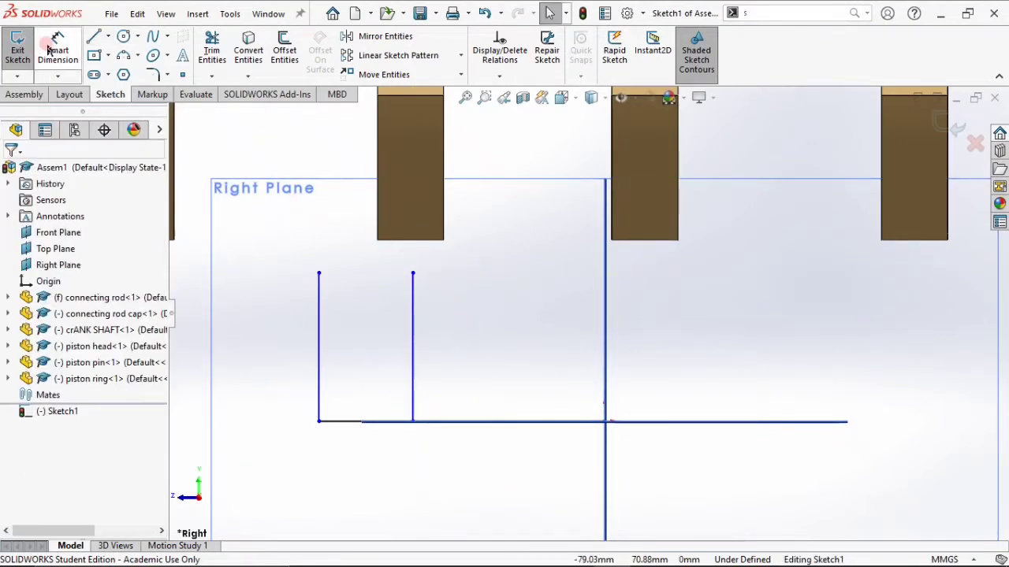
Sketch two more vertical lines up from the horizontal line between the second vertical and the origin, the last about 35 mm tall.
{"action": "left_click", "coordinate": [93, 36]}
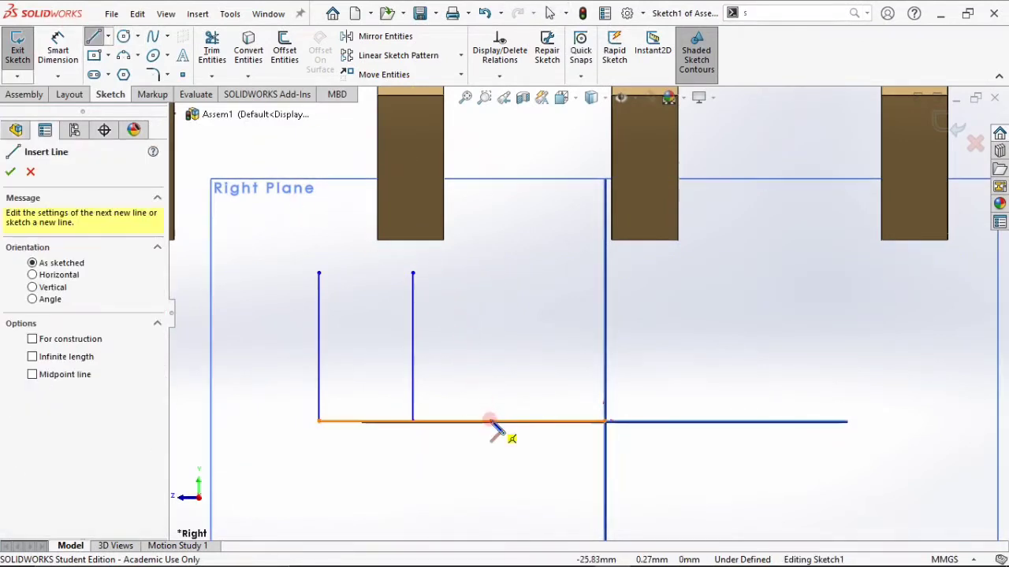
{"action": "left_click", "coordinate": [461, 422]}
{"action": "left_click", "coordinate": [490, 269]}
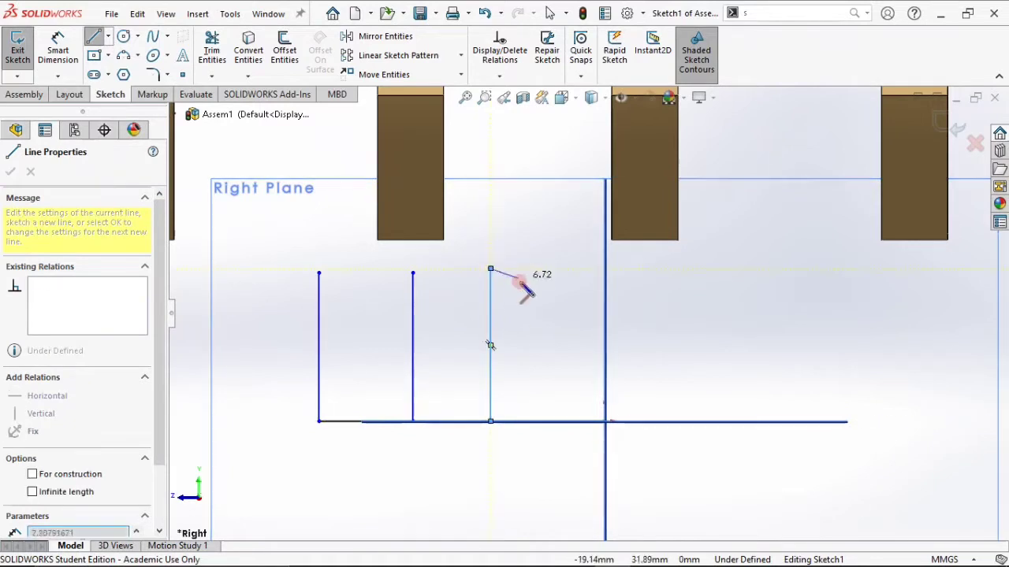
{"action": "key", "text": "Escape"}
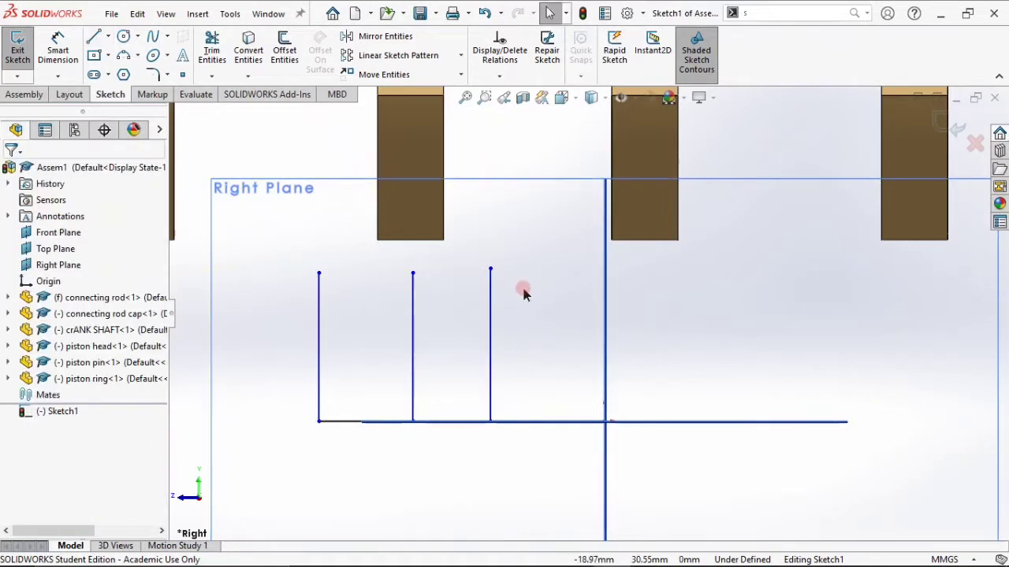
{"action": "left_click", "coordinate": [93, 36]}
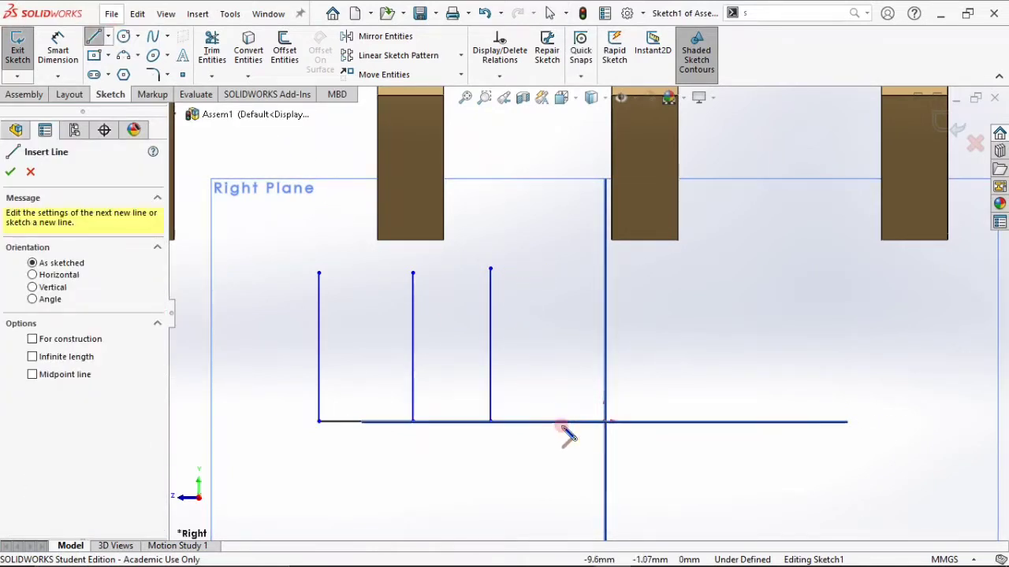
{"action": "left_click", "coordinate": [556, 421]}
{"action": "left_click", "coordinate": [557, 270]}
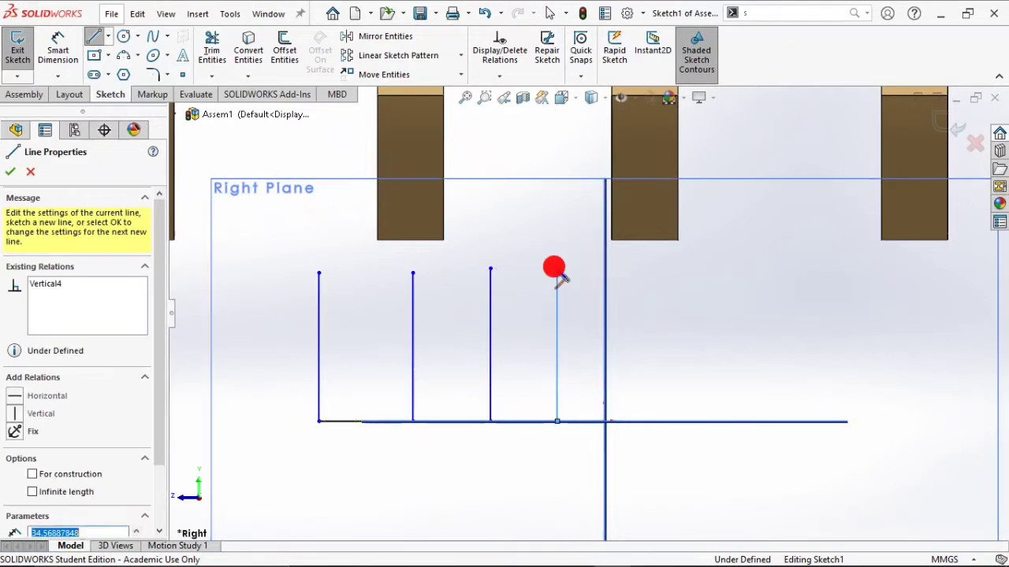
{"action": "key", "text": "Escape"}
Try to dimension the horizontal line's length, and delete that dimension again.
{"action": "left_click", "coordinate": [80, 52]}
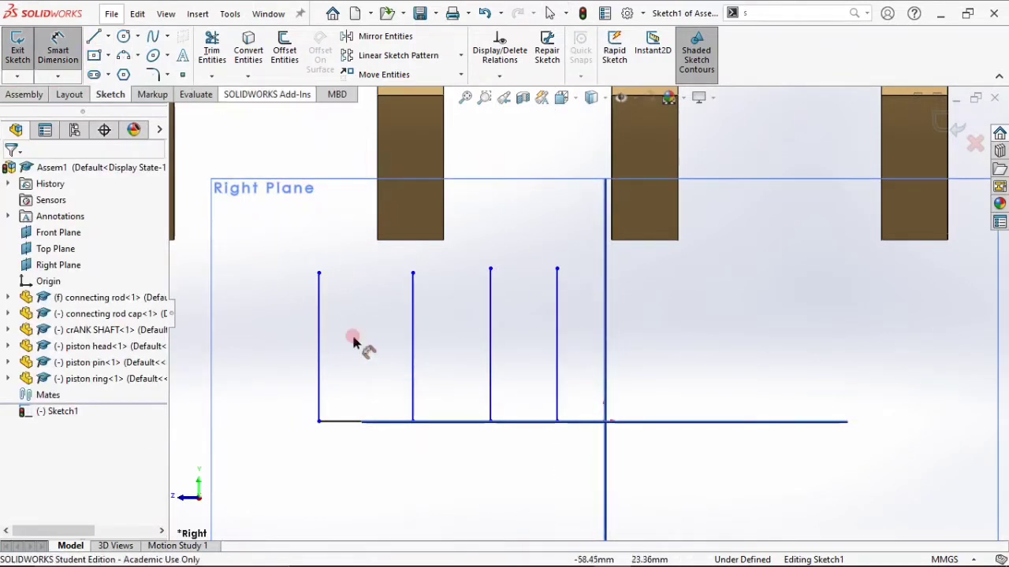
{"action": "left_click", "coordinate": [354, 421]}
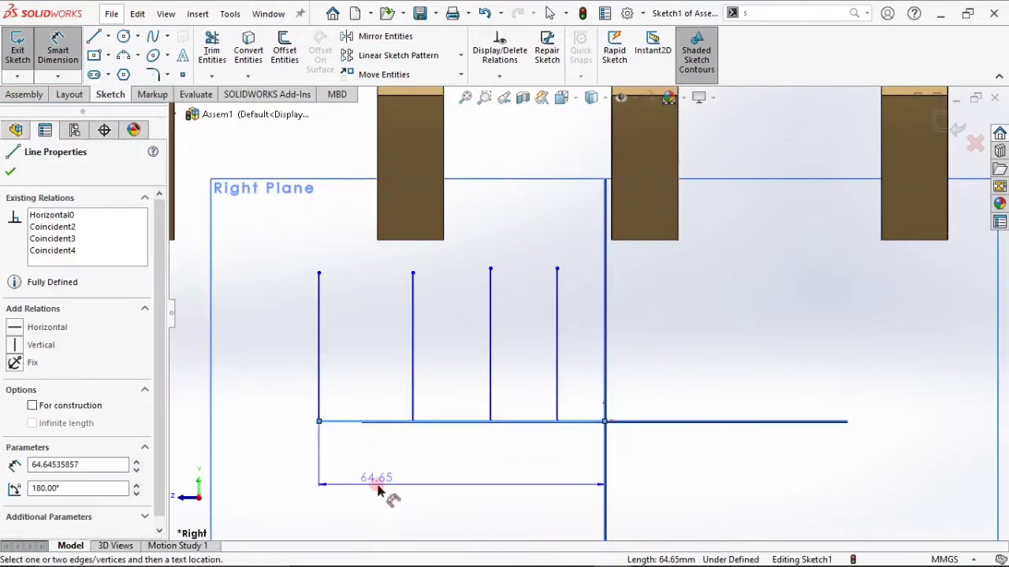
{"action": "left_click", "coordinate": [380, 485]}
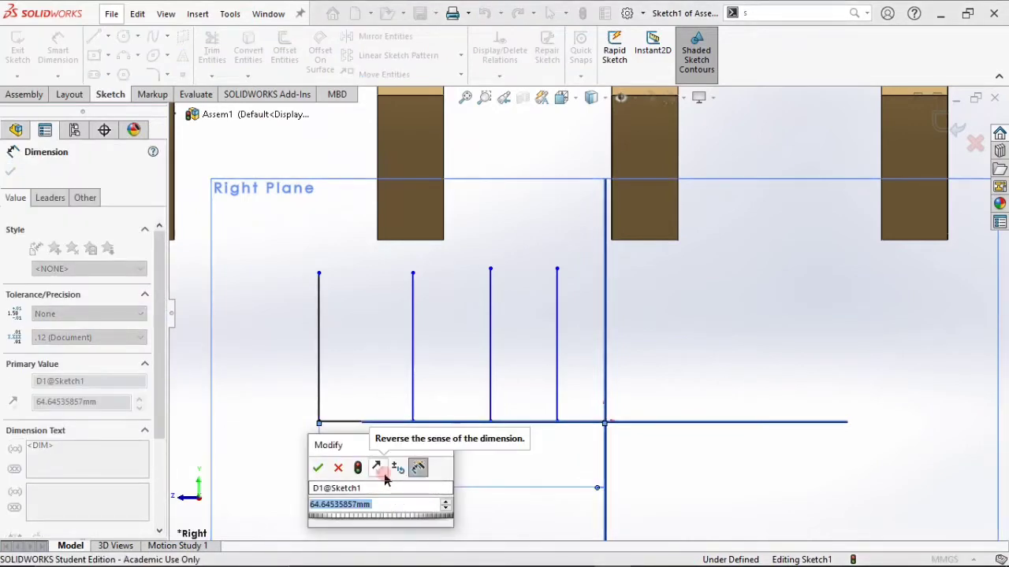
{"action": "key", "text": "Escape"}
{"action": "key", "text": "Escape"}
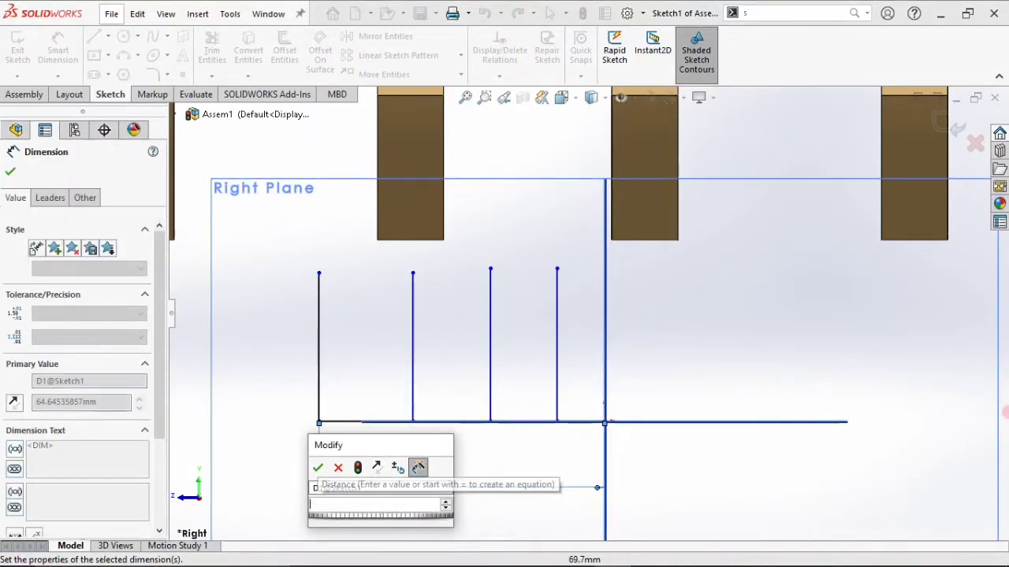
{"action": "left_click", "coordinate": [595, 486]}
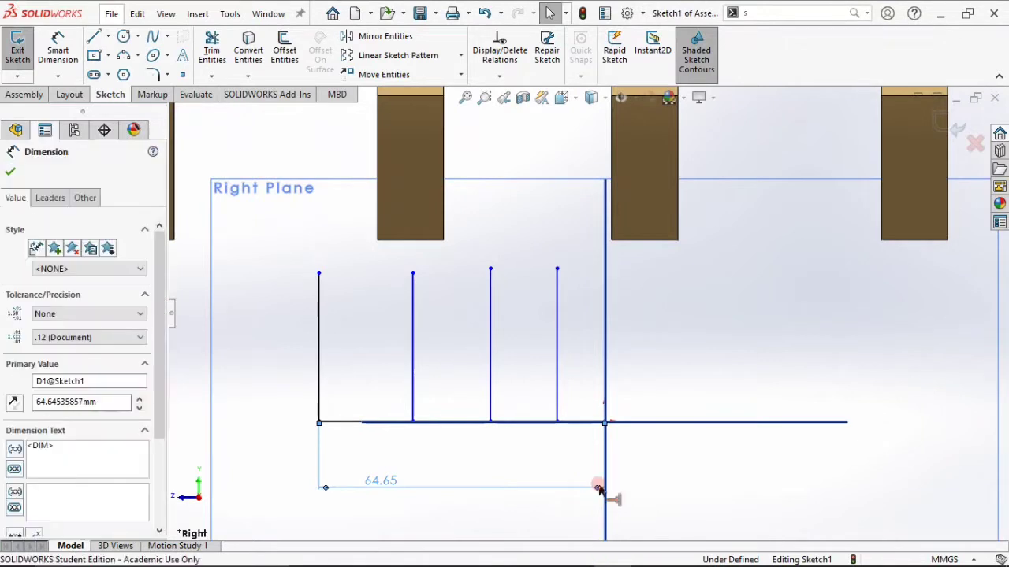
{"action": "key", "text": "Delete"}
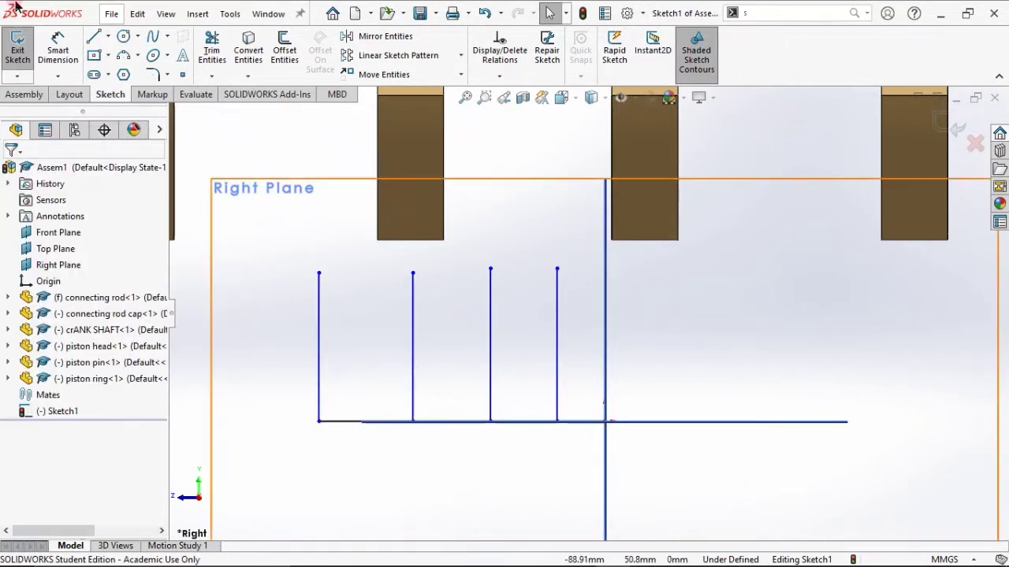
Dimension the vertical line nearest the origin at 91 mm from the origin.
{"action": "left_click", "coordinate": [56, 53]}
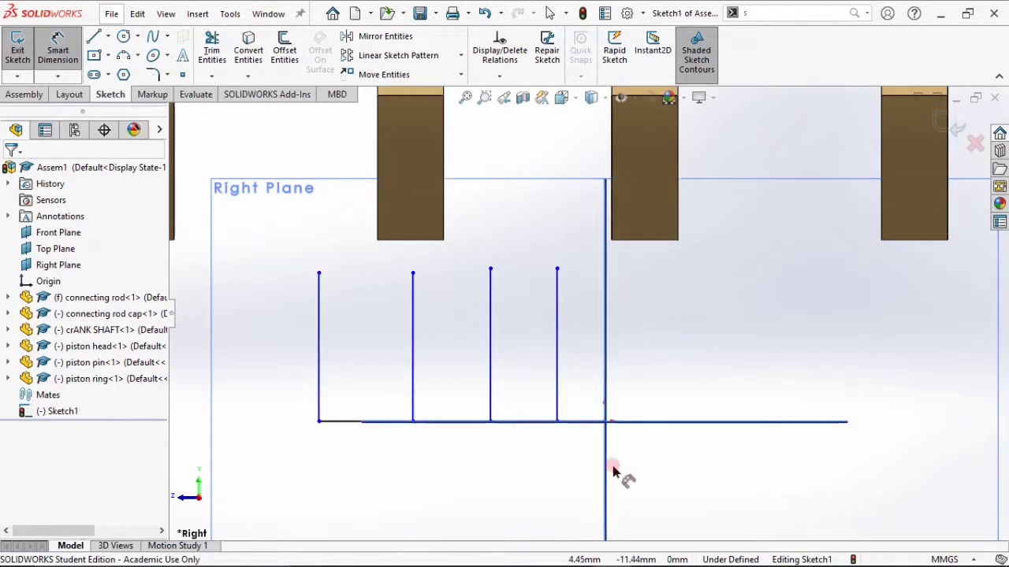
{"action": "left_click", "coordinate": [556, 392]}
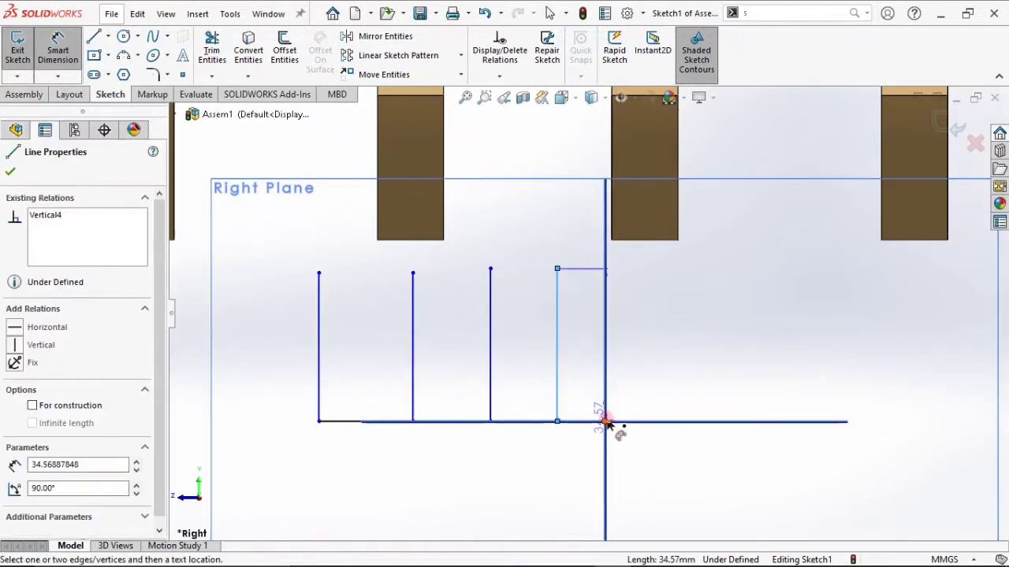
{"action": "left_click", "coordinate": [605, 422]}
{"action": "left_click", "coordinate": [576, 481]}
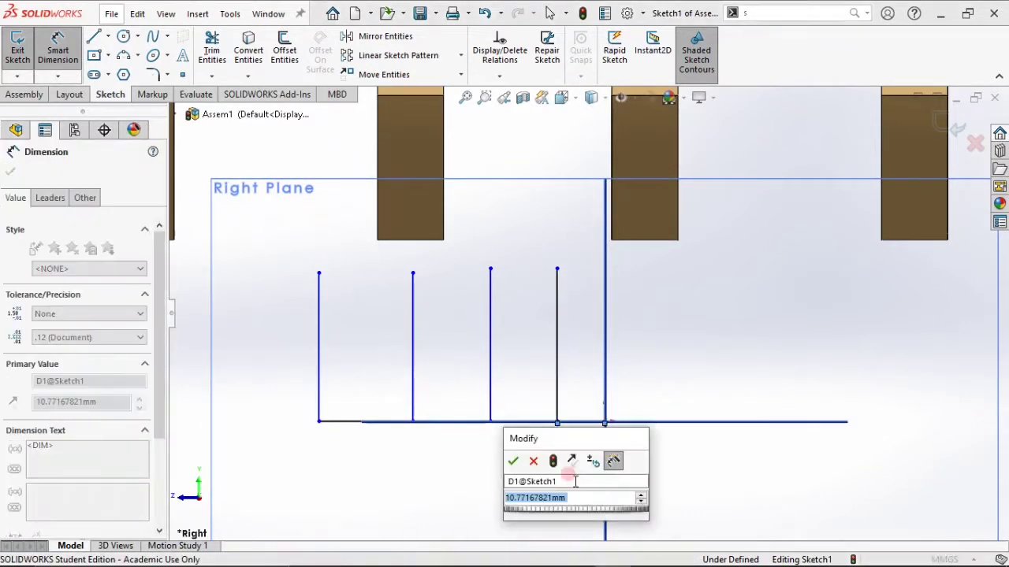
{"action": "type", "text": "91"}
{"action": "key", "text": "Return"}
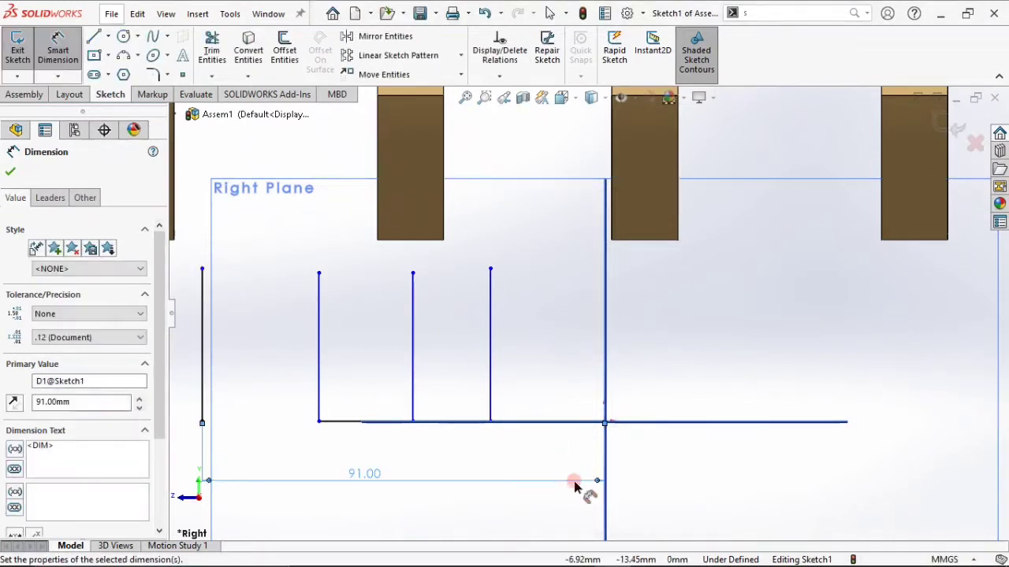
{"action": "key", "text": "Escape"}
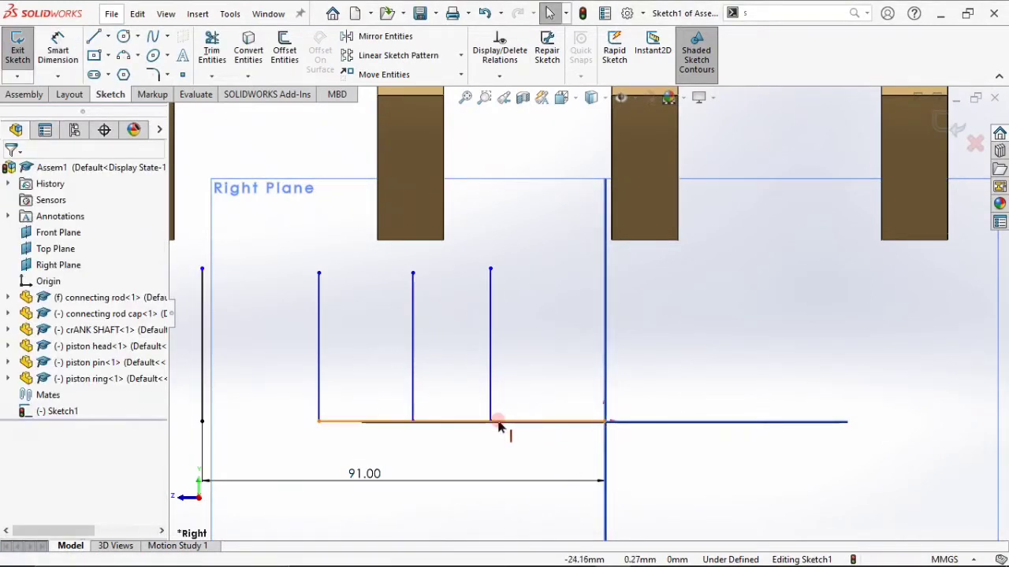
Stretch the free end of the horizontal line, with its vertical line, outward to about 188 mm from the origin.
{"action": "scroll", "coordinate": [518, 405], "scroll_direction": "down", "scroll_amount": 5}
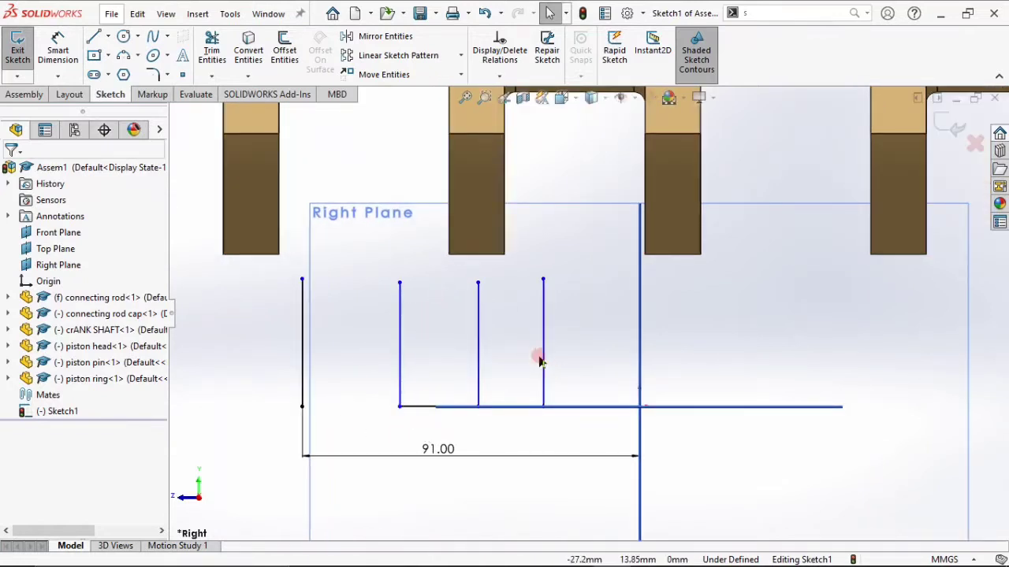
{"action": "left_click", "coordinate": [57, 50]}
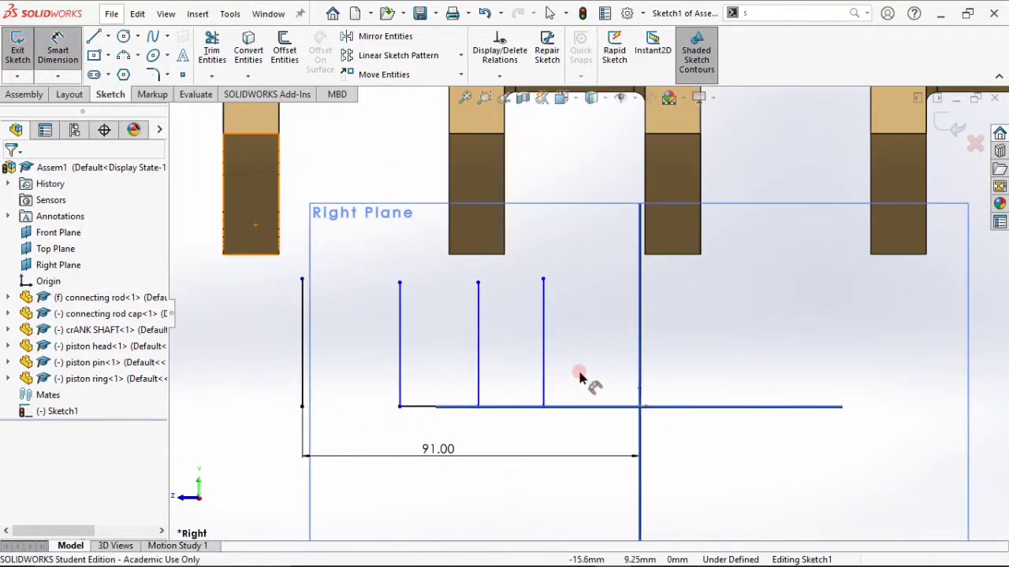
{"action": "key", "text": "Escape"}
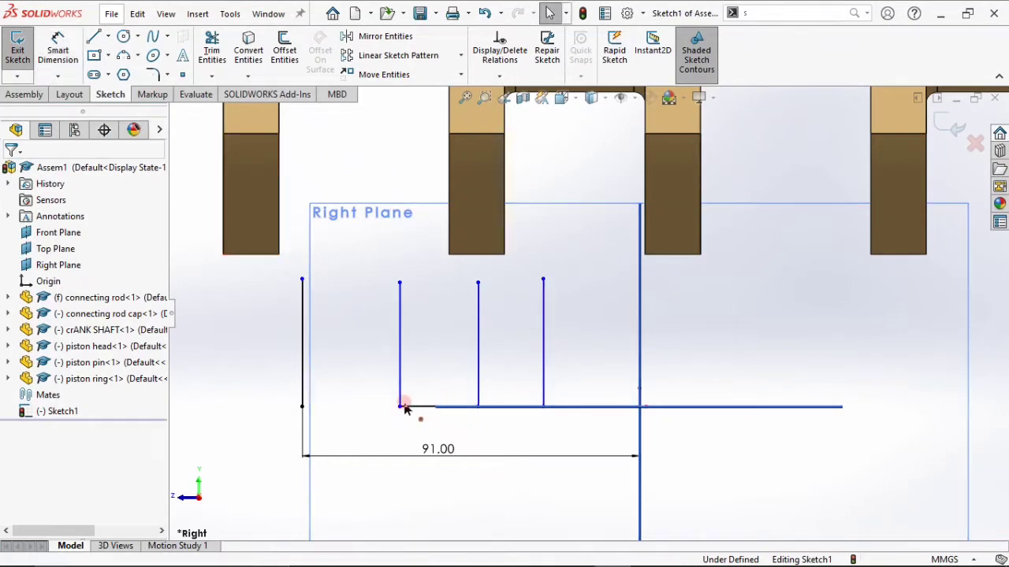
{"action": "mouse_move", "coordinate": [396, 409]}
{"action": "left_mouse_down"}
{"action": "mouse_move", "coordinate": [158, 408]}
{"action": "mouse_move", "coordinate": [169, 407]}
{"action": "left_mouse_up"}
{"action": "scroll", "coordinate": [601, 503], "scroll_direction": "up", "scroll_amount": 4}
{"action": "scroll", "coordinate": [405, 279], "scroll_direction": "down", "scroll_amount": 4}
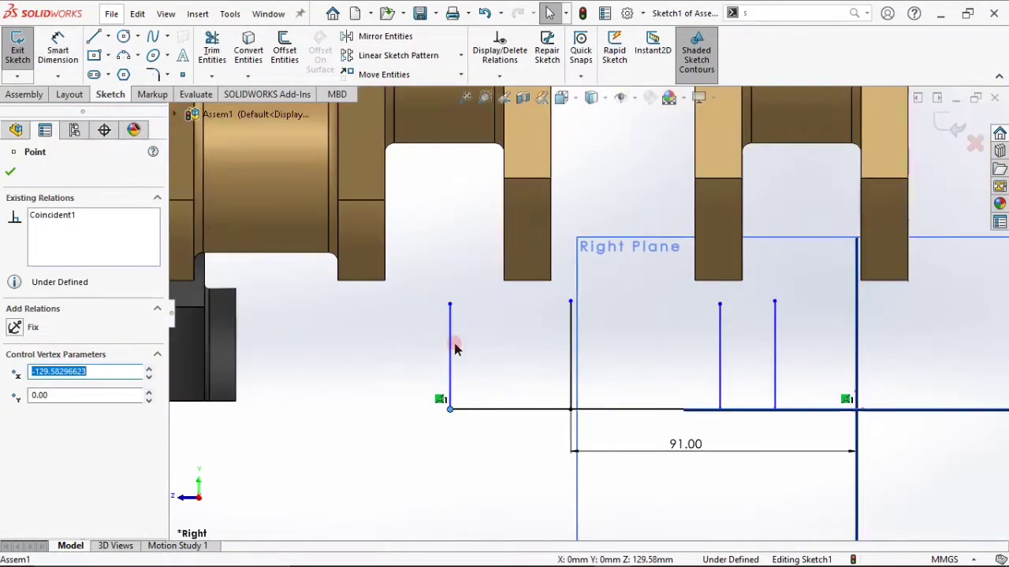
{"action": "left_click_drag", "start_coordinate": [456, 418], "coordinate": [269, 411]}
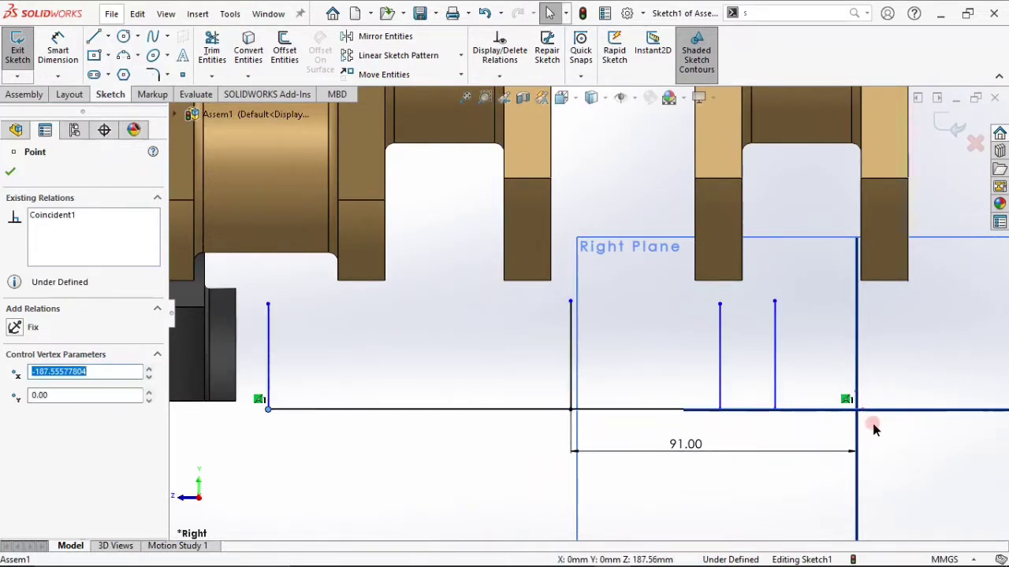
Move the two remaining inner vertical lines outward so they lie between the 91 mm line and the end vertical.
{"action": "left_click", "coordinate": [719, 408]}
{"action": "left_click_drag", "start_coordinate": [718, 406], "coordinate": [367, 420]}
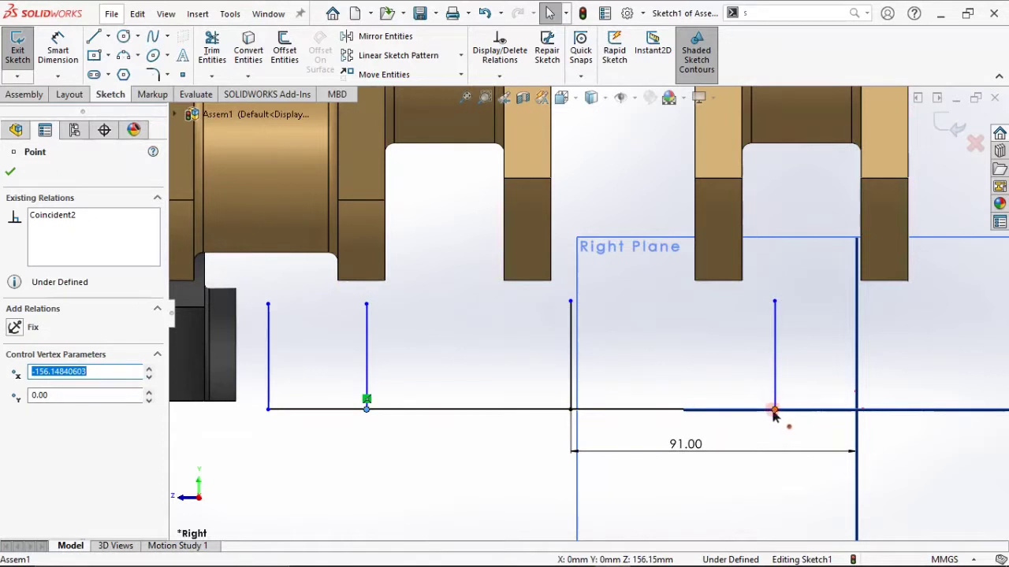
{"action": "left_click_drag", "start_coordinate": [774, 415], "coordinate": [463, 409]}
{"action": "left_click", "coordinate": [473, 446]}
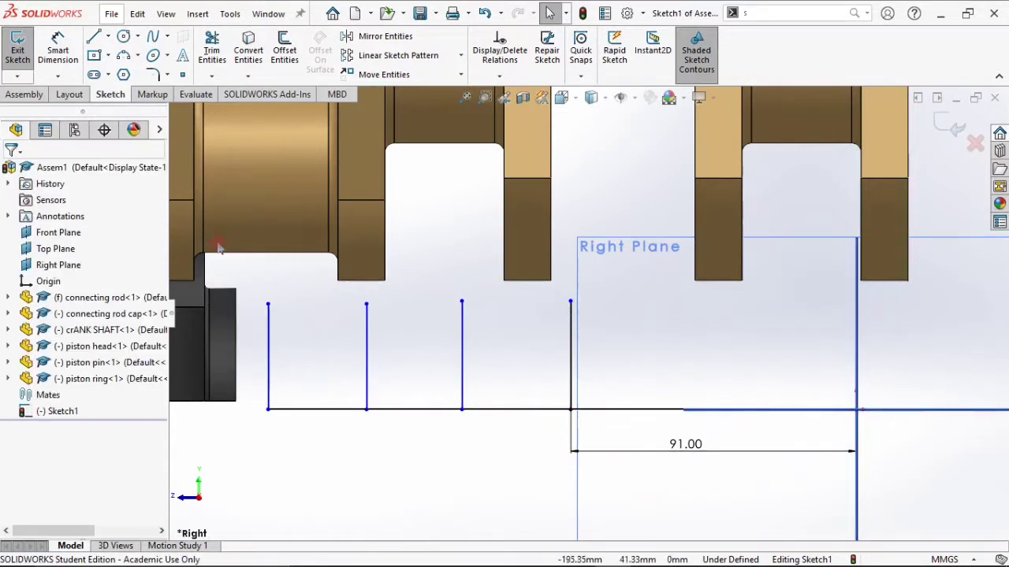
Dimension the spacing between the 91 mm line and the adjacent vertical line as 114 mm.
{"action": "left_click", "coordinate": [55, 70]}
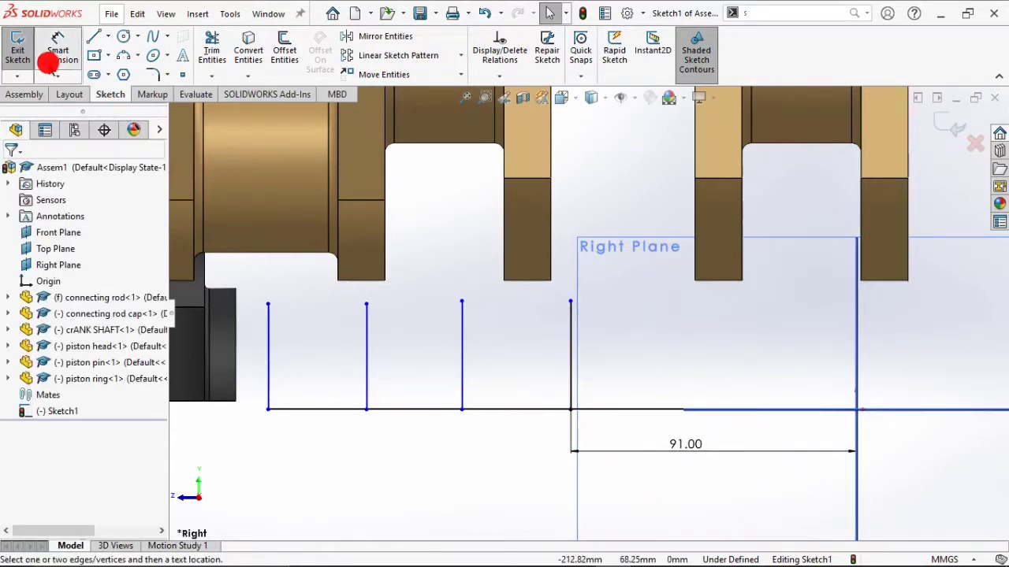
{"action": "left_click", "coordinate": [462, 385]}
{"action": "left_click", "coordinate": [570, 361]}
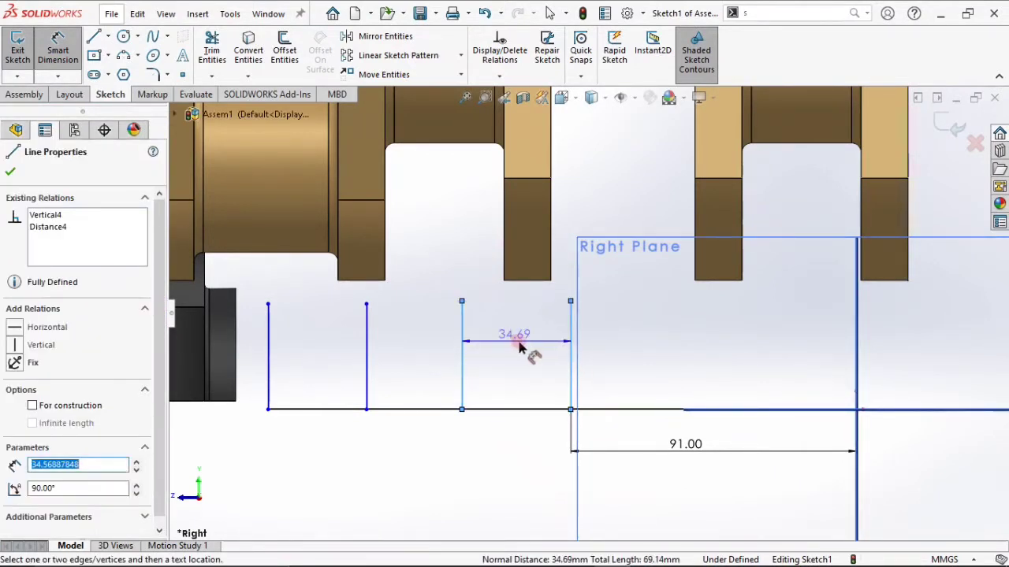
{"action": "left_click", "coordinate": [525, 344]}
{"action": "type", "text": "114"}
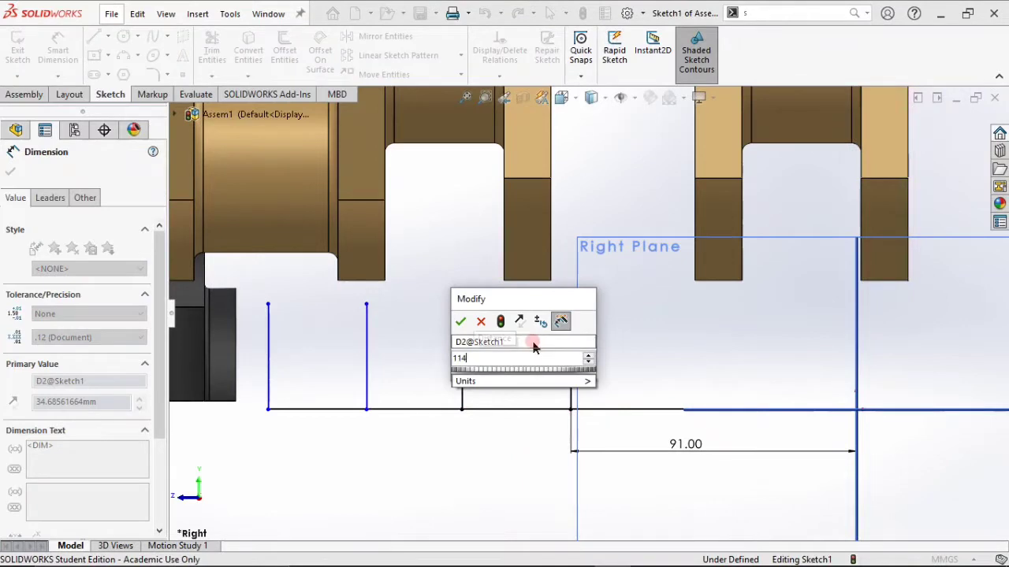
{"action": "key", "text": "Return"}
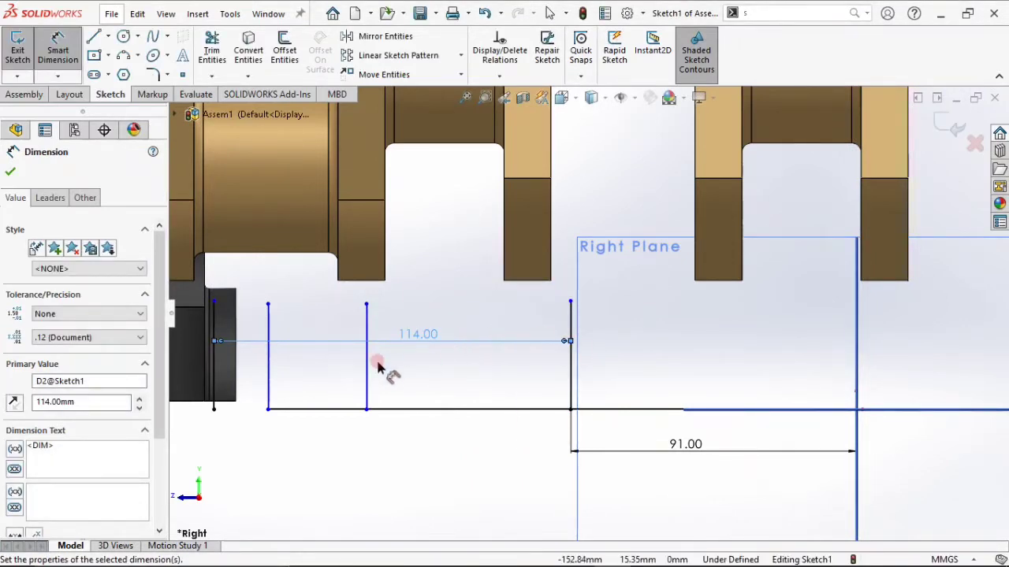
{"action": "scroll", "coordinate": [556, 386], "scroll_direction": "up", "scroll_amount": 3}
{"action": "key", "text": "Escape"}
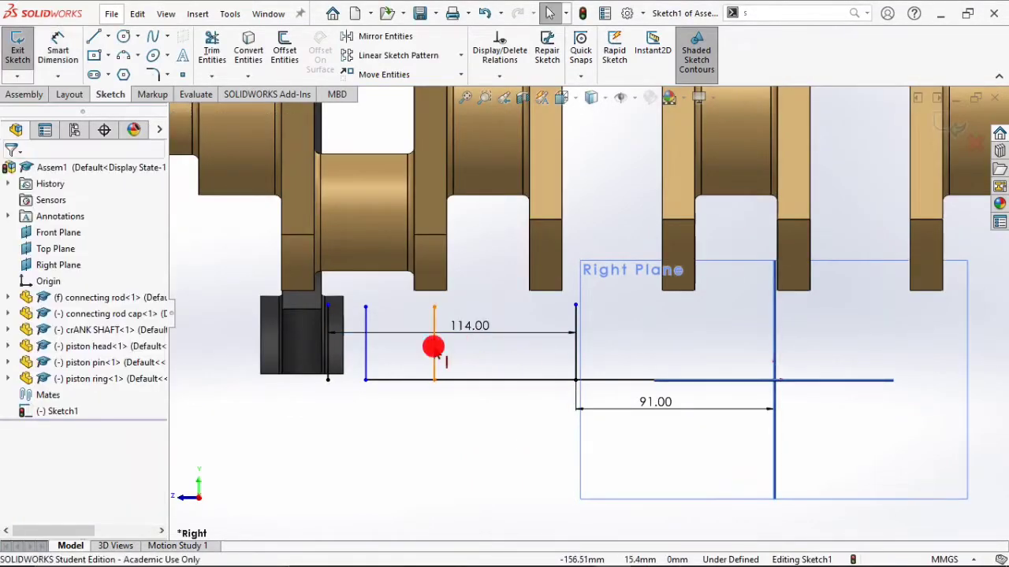
Move the inner undimensioned vertical line outward past the connecting rod and dimension it 114 mm from the last dimensioned vertical line.
{"action": "left_click", "coordinate": [275, 354]}
{"action": "left_click_drag", "start_coordinate": [271, 355], "coordinate": [215, 354]}
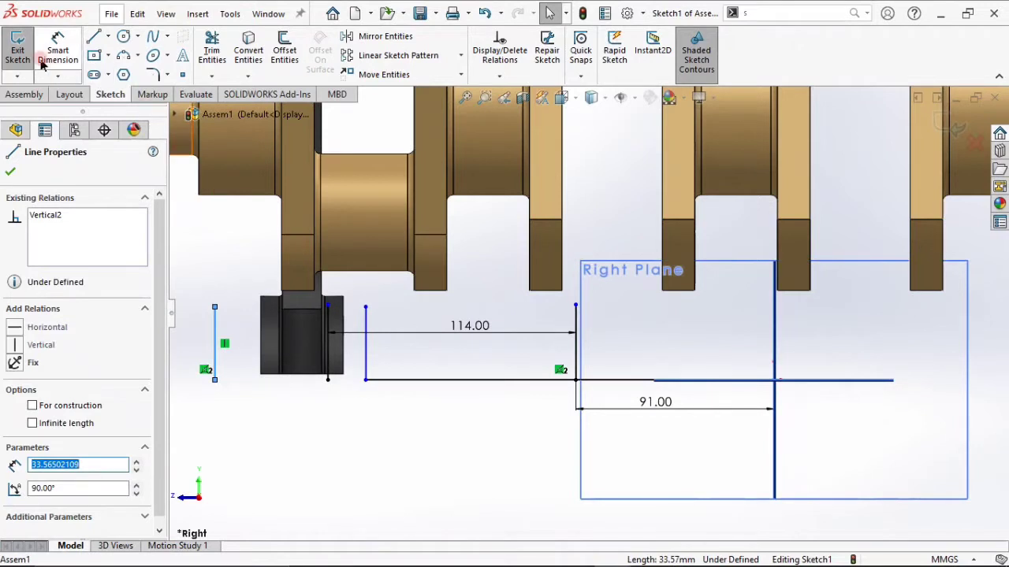
{"action": "left_click", "coordinate": [129, 186]}
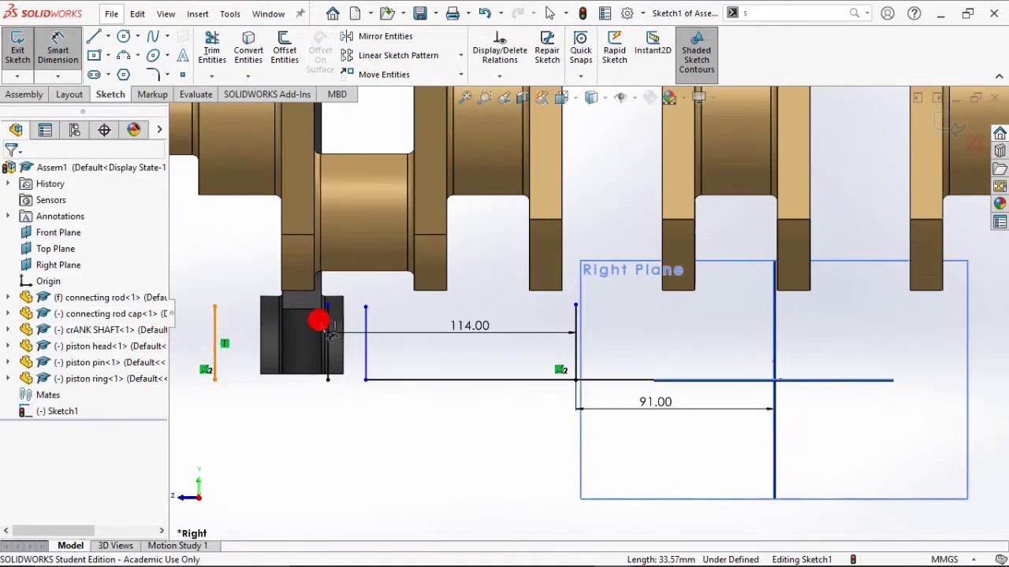
{"action": "left_click", "coordinate": [365, 341]}
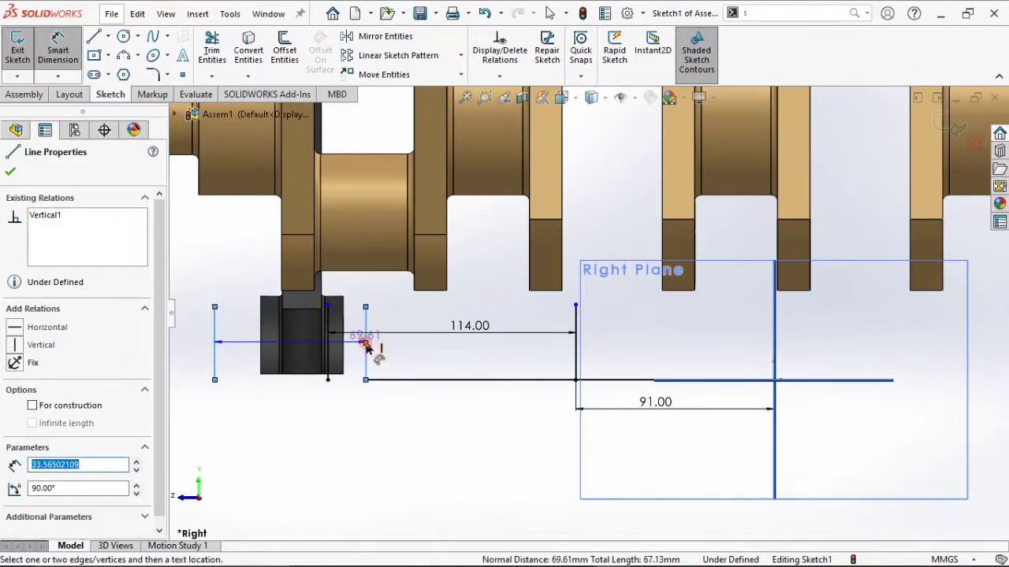
{"action": "key", "text": "Escape"}
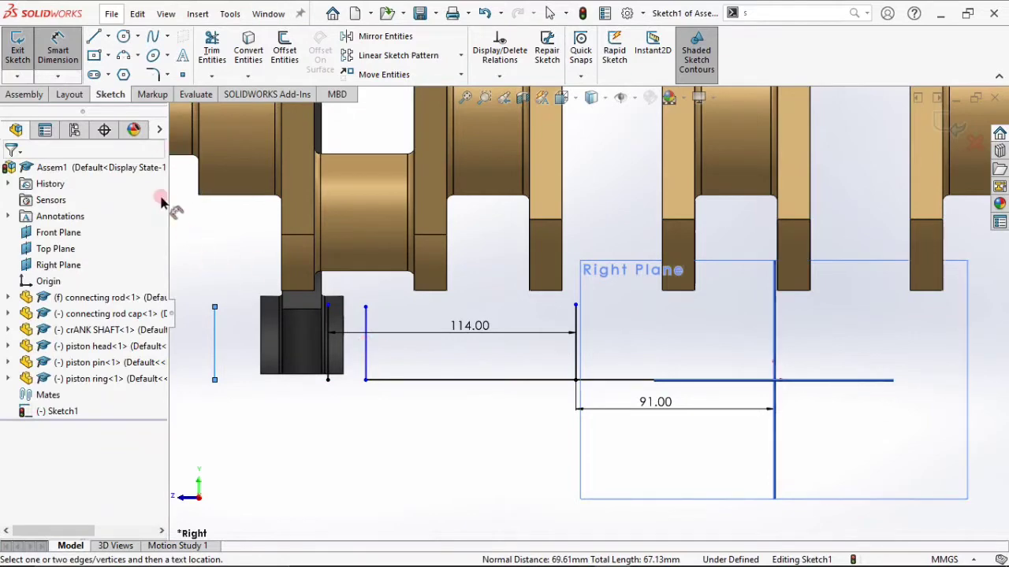
{"action": "left_click", "coordinate": [215, 339]}
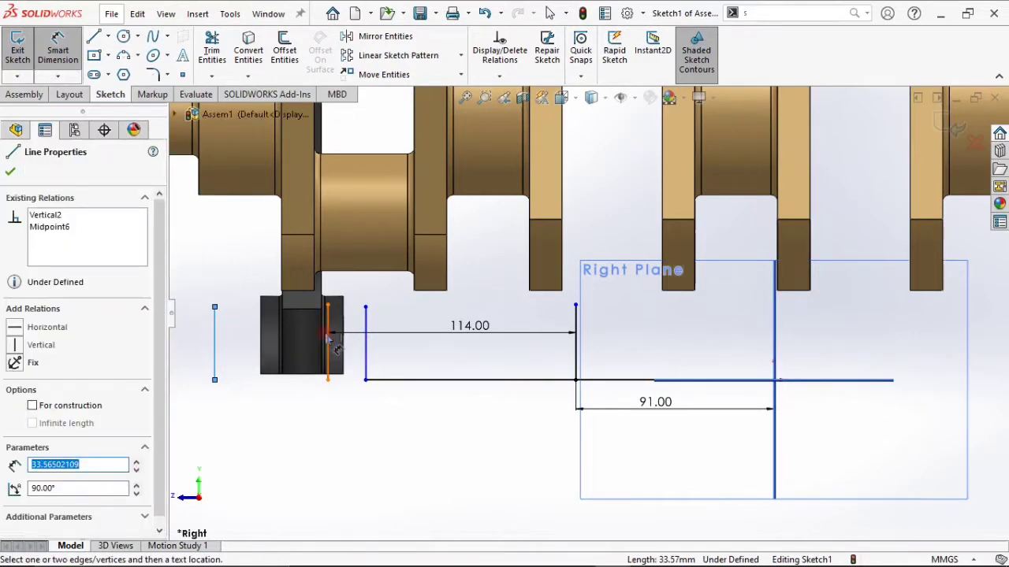
{"action": "left_click", "coordinate": [327, 339]}
{"action": "left_click", "coordinate": [275, 341]}
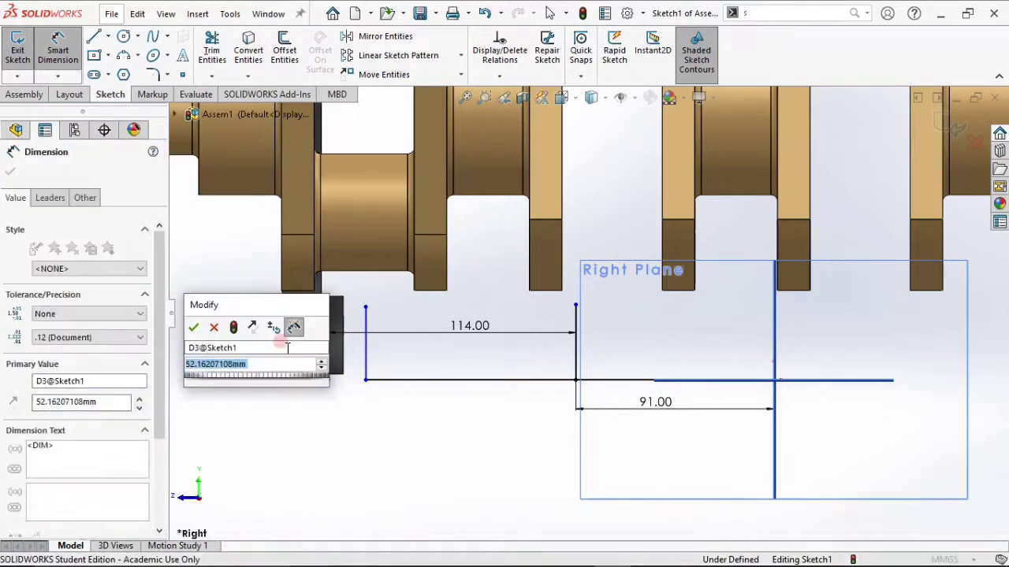
{"action": "type", "text": "114"}
{"action": "key", "text": "Return"}
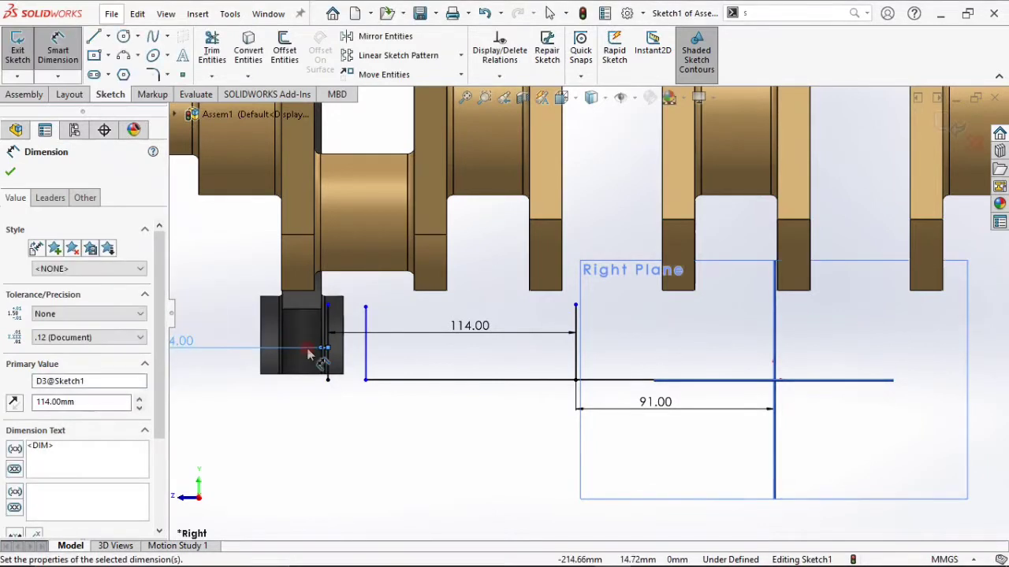
{"action": "key", "text": "Escape"}
Stretch the horizontal line's free end, with its vertical line, past the outermost dimensioned line to about 393 mm from the origin.
{"action": "left_click", "coordinate": [367, 351]}
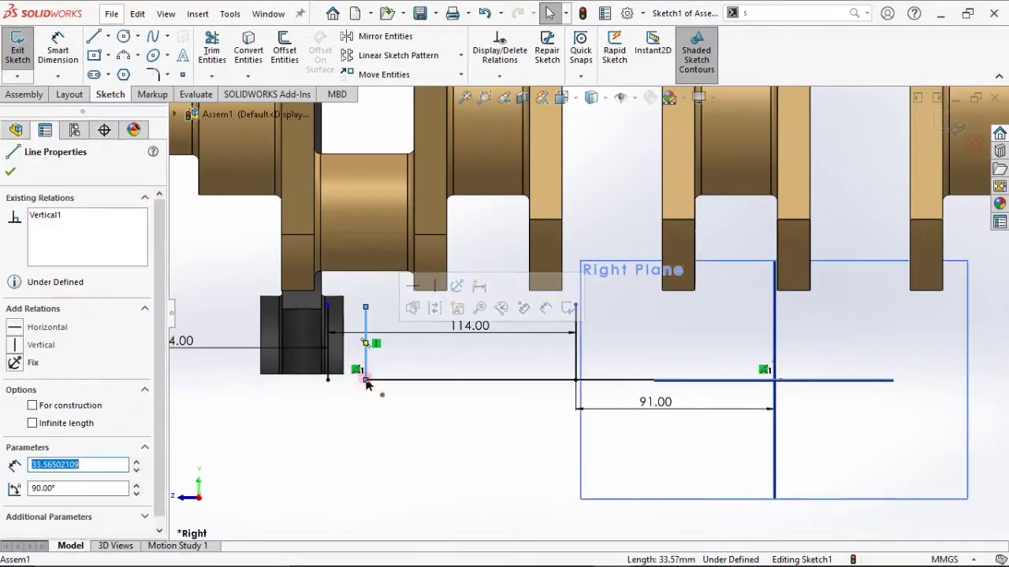
{"action": "left_click_drag", "start_coordinate": [364, 381], "coordinate": [204, 394]}
{"action": "scroll", "coordinate": [617, 420], "scroll_direction": "up", "scroll_amount": 4}
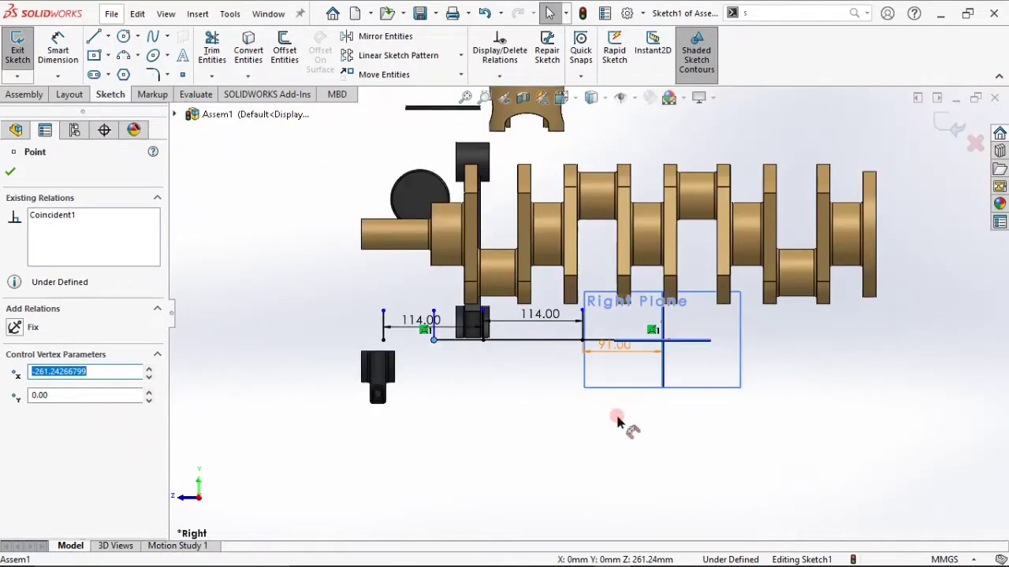
{"action": "scroll", "coordinate": [347, 339], "scroll_direction": "down", "scroll_amount": 4}
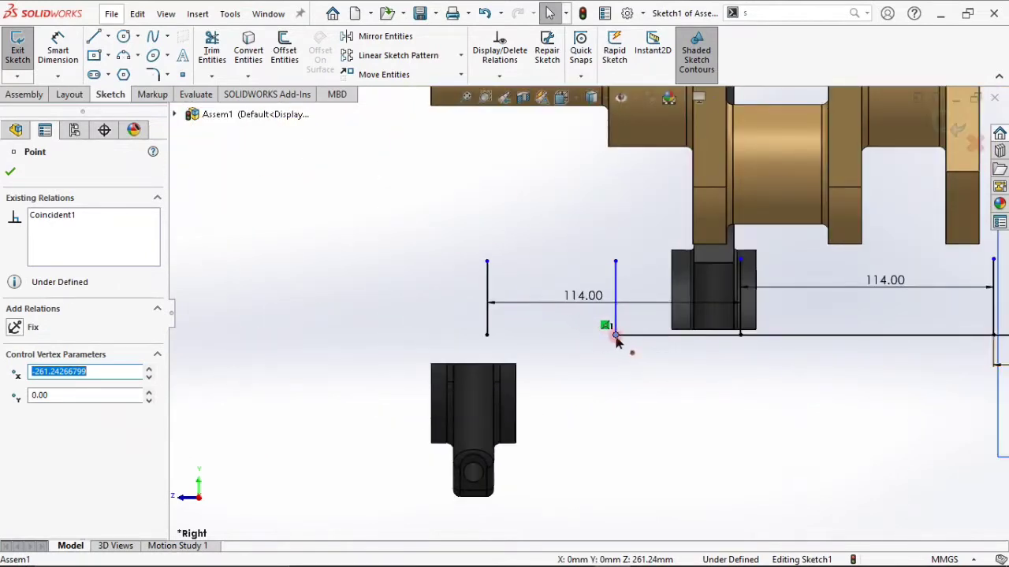
{"action": "left_click_drag", "start_coordinate": [615, 335], "coordinate": [322, 335]}
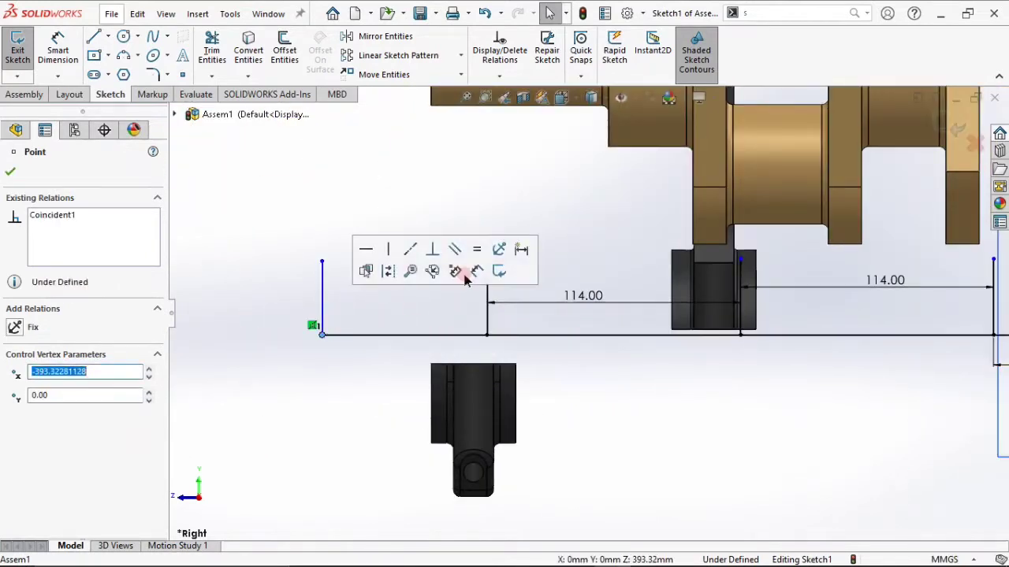
{"action": "left_click", "coordinate": [422, 143]}
Dimension the end vertical line 114 mm from its neighbouring vertical line.
{"action": "left_click", "coordinate": [57, 48]}
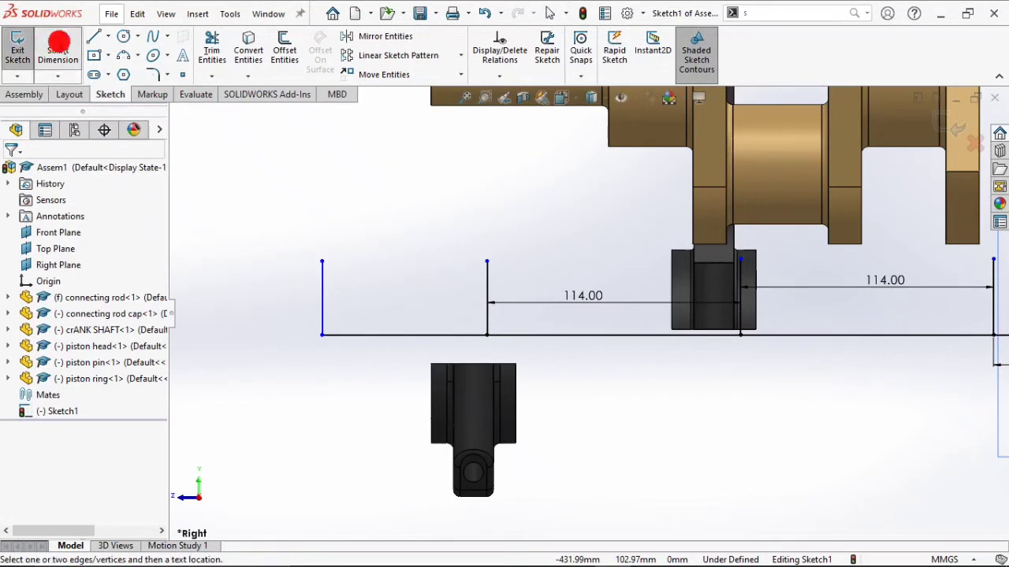
{"action": "left_click", "coordinate": [328, 305]}
{"action": "left_click", "coordinate": [489, 311]}
{"action": "left_click", "coordinate": [435, 269]}
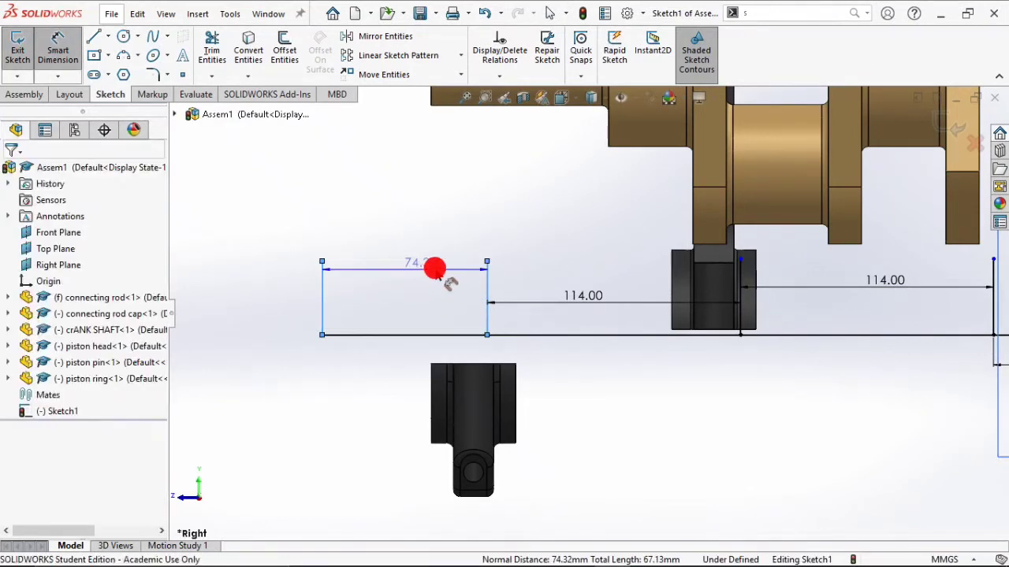
{"action": "type", "text": "114"}
{"action": "key", "text": "Return"}
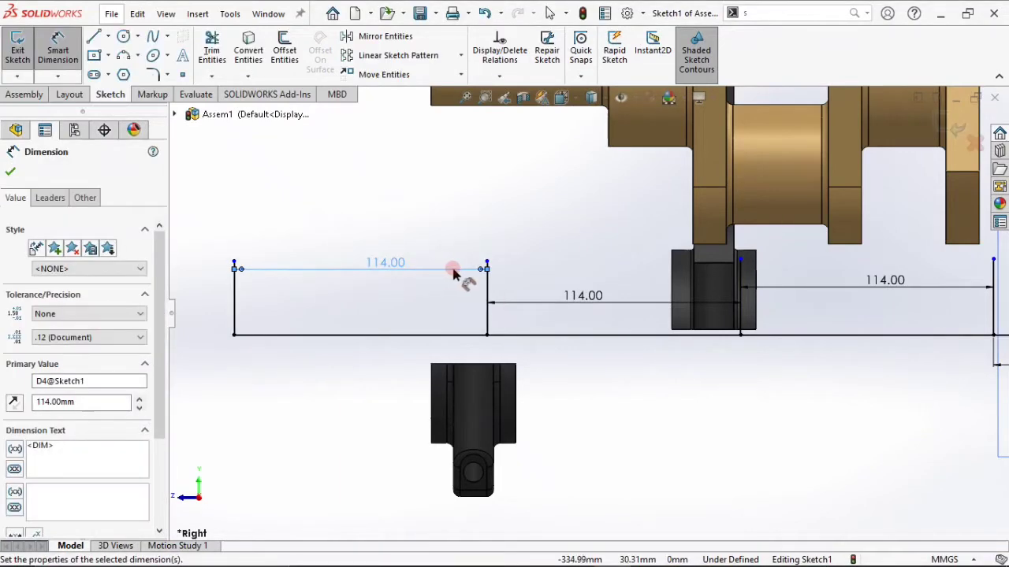
{"action": "key", "text": "Escape"}
Draw a horizontal line about 142 mm outward from the base line's end, then a vertical line about 42 mm up from it.
{"action": "scroll", "coordinate": [500, 292], "scroll_direction": "up", "scroll_amount": 3}
{"action": "scroll", "coordinate": [468, 292], "scroll_direction": "down", "scroll_amount": 2}
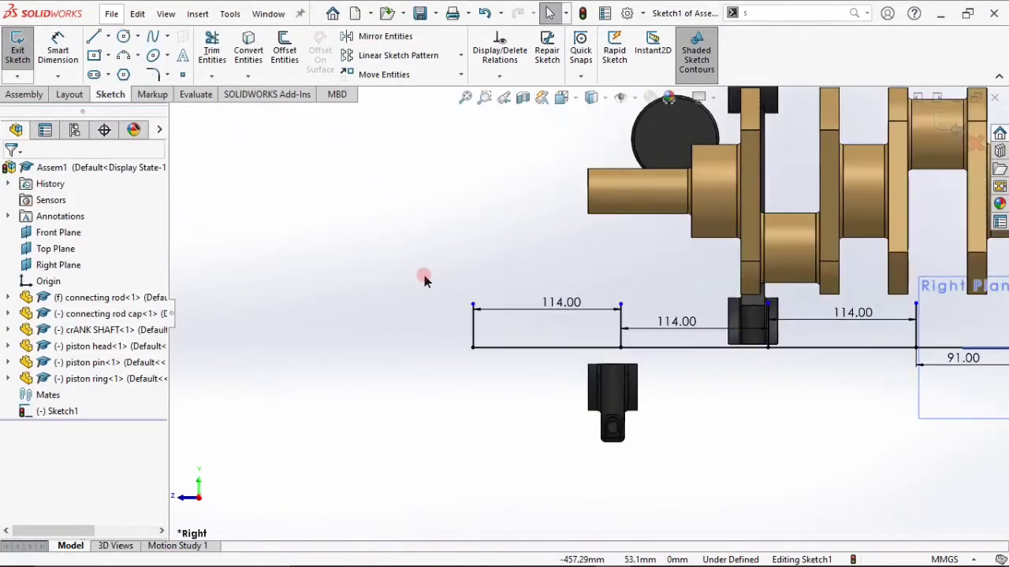
{"action": "left_click", "coordinate": [93, 41]}
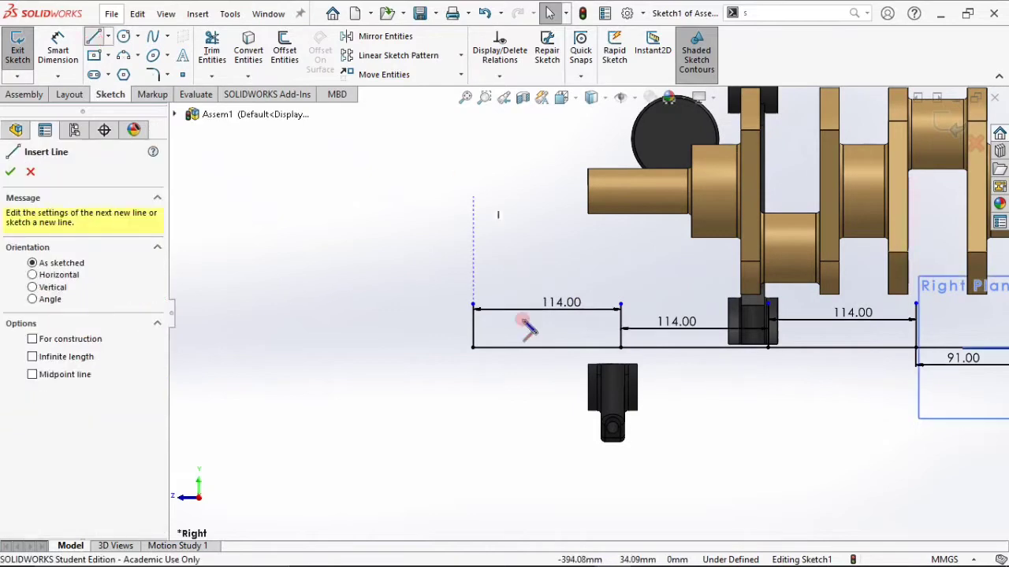
{"action": "left_click", "coordinate": [473, 346]}
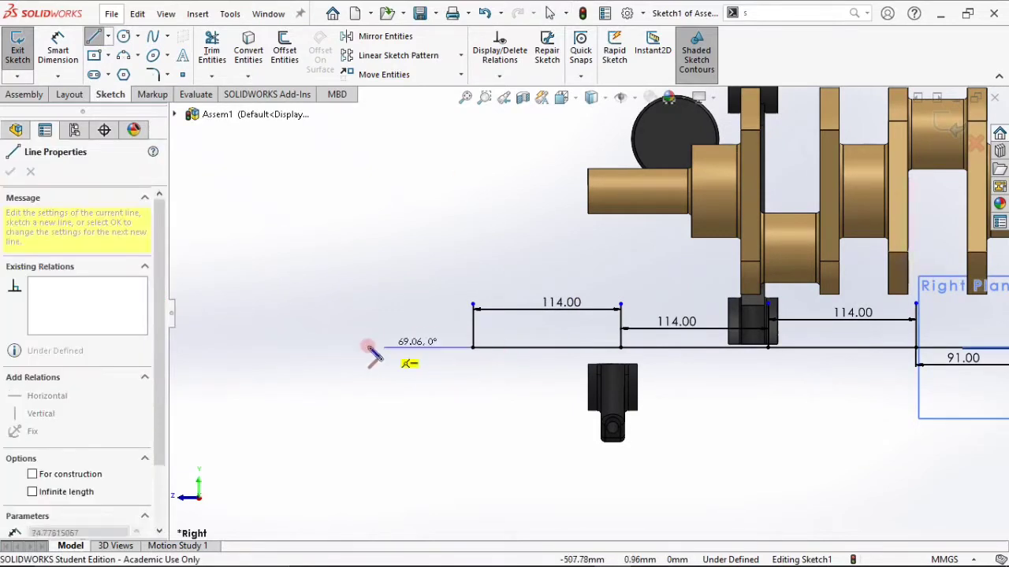
{"action": "left_click", "coordinate": [289, 346]}
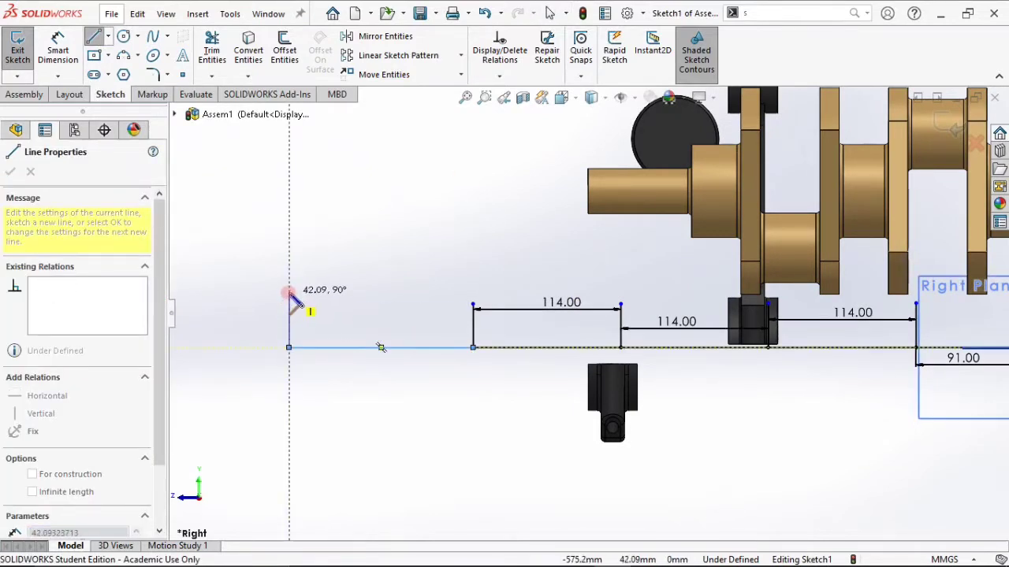
{"action": "double_click", "coordinate": [288, 293]}
{"action": "key", "text": "Escape"}
Dimension the new end vertical line 156 mm from its neighbouring vertical line.
{"action": "left_click", "coordinate": [63, 46]}
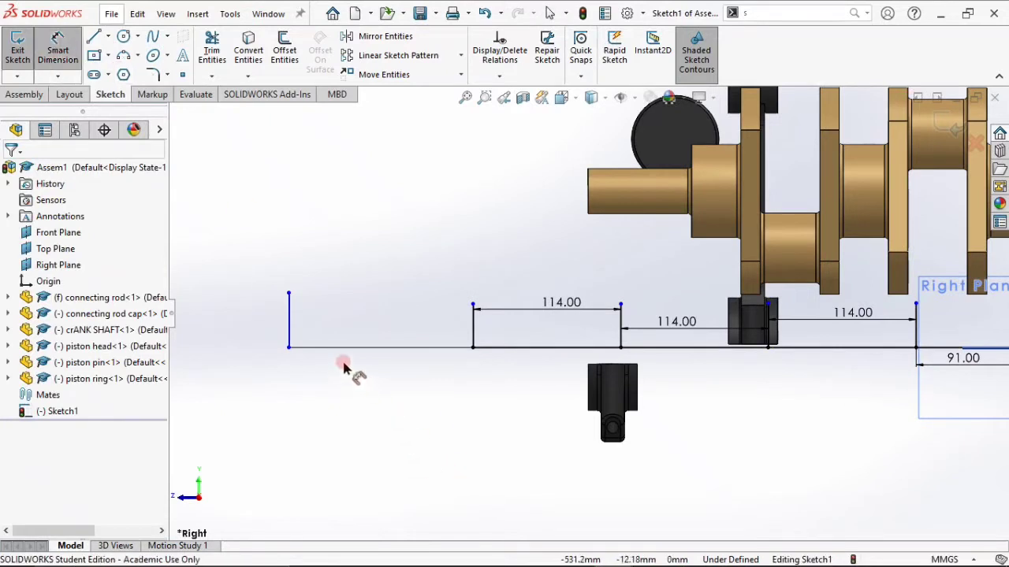
{"action": "left_click", "coordinate": [289, 315]}
{"action": "left_click", "coordinate": [471, 333]}
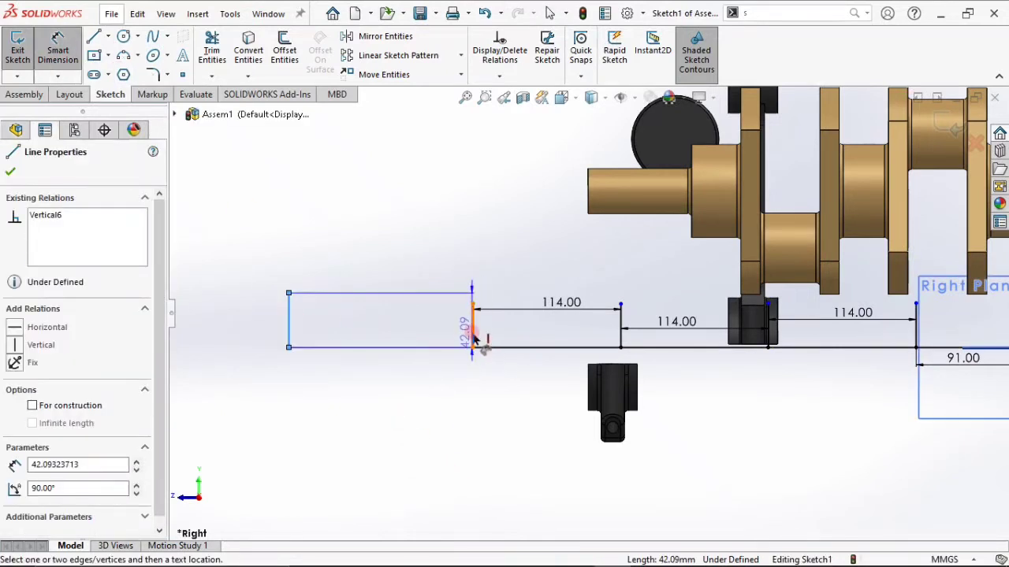
{"action": "left_click", "coordinate": [427, 315]}
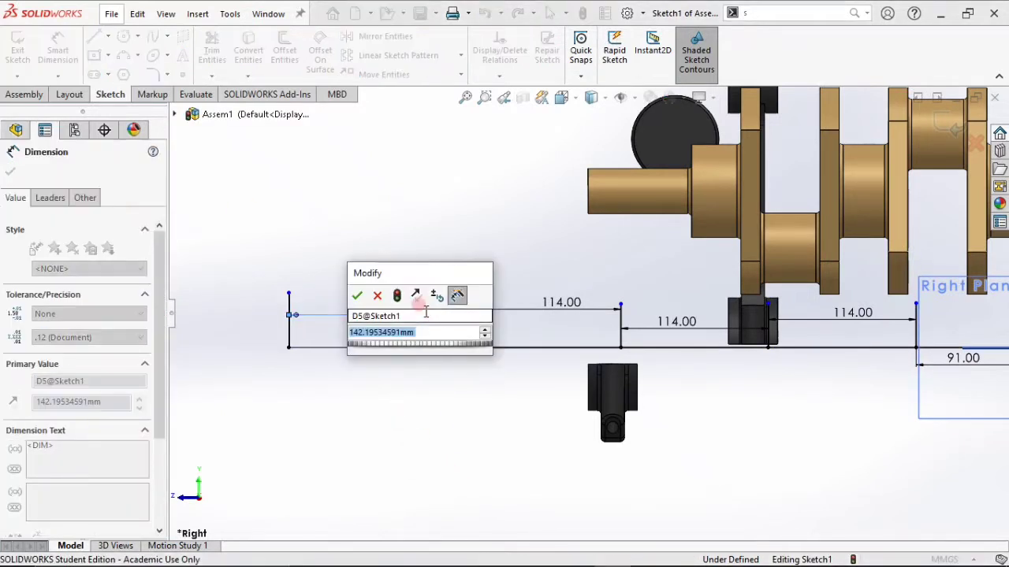
{"action": "type", "text": "156"}
{"action": "key", "text": "Return"}
{"action": "key", "text": "Escape"}
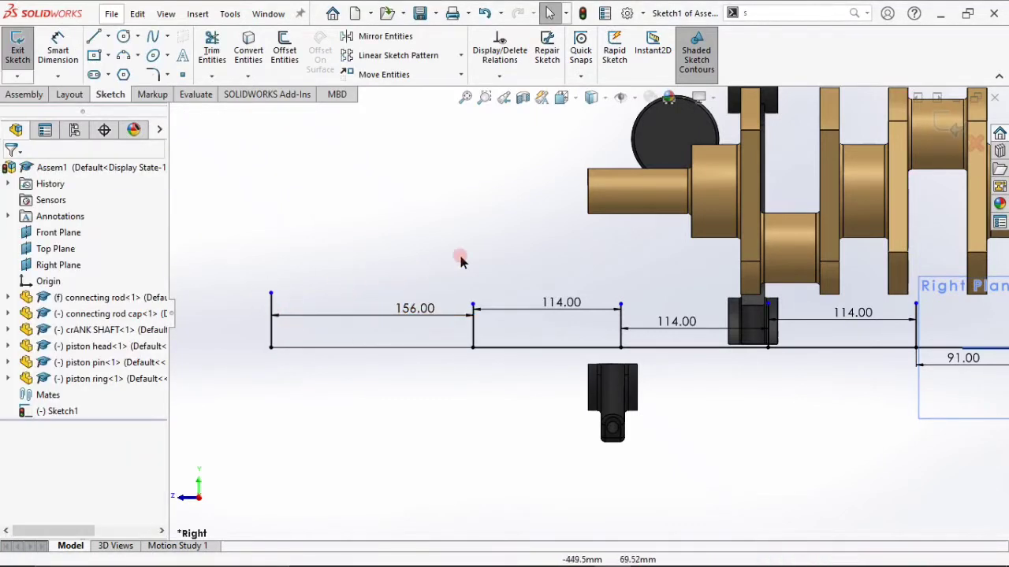
Apply an Equal relation to the five vertical lines of the layout sketch.
{"action": "scroll", "coordinate": [479, 286], "scroll_direction": "up", "scroll_amount": 3}
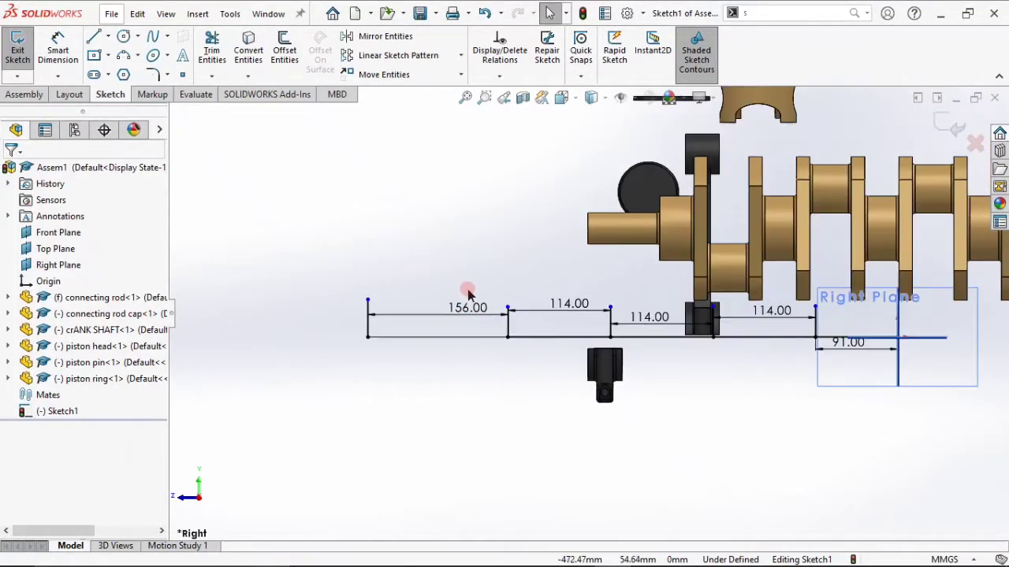
{"action": "left_click", "coordinate": [367, 315]}
{"action": "left_click", "coordinate": [506, 317], "text": "ctrl"}
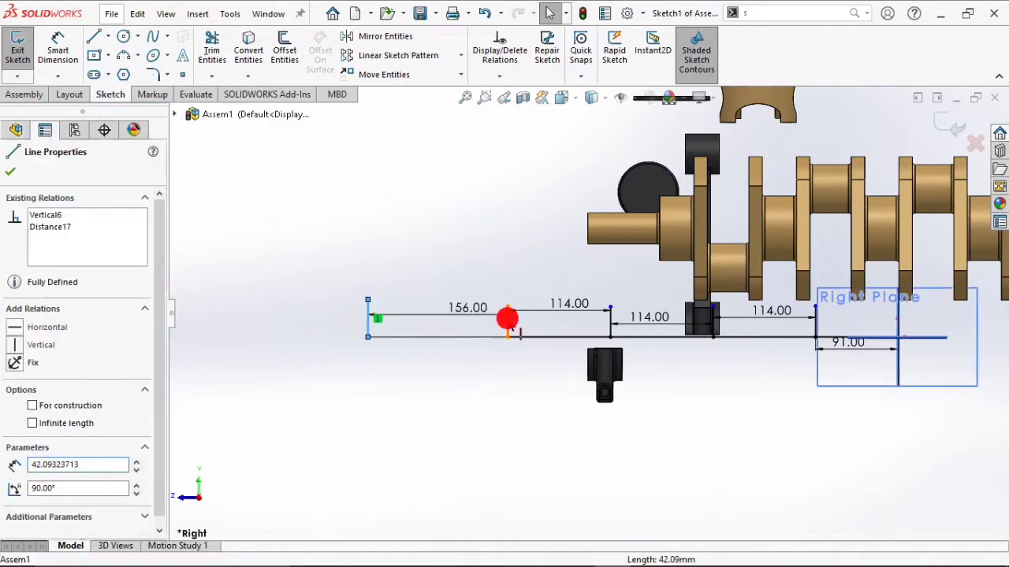
{"action": "left_click", "coordinate": [605, 319], "text": "ctrl"}
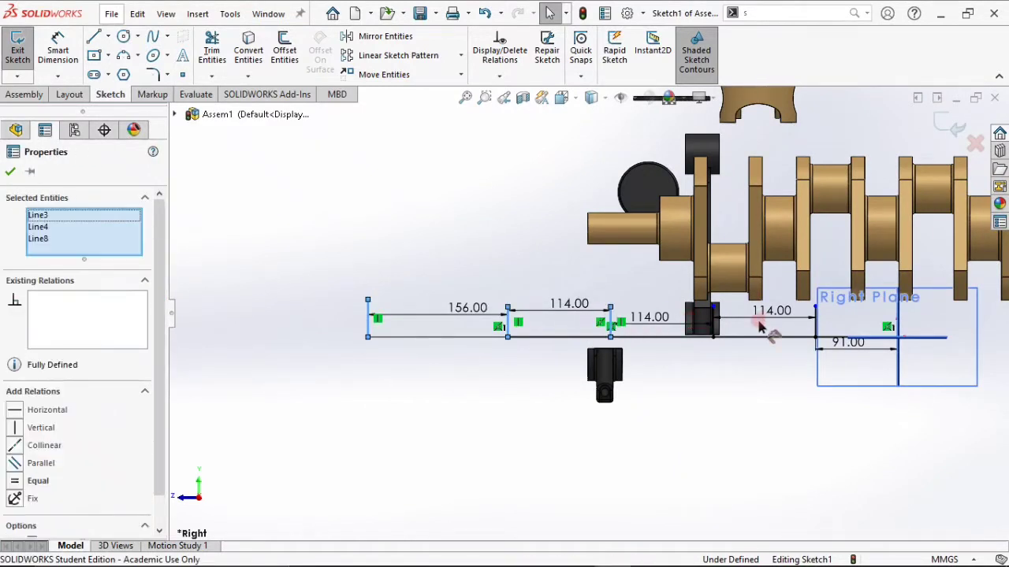
{"action": "left_click", "coordinate": [827, 325]}
{"action": "left_click", "coordinate": [816, 330], "text": "ctrl"}
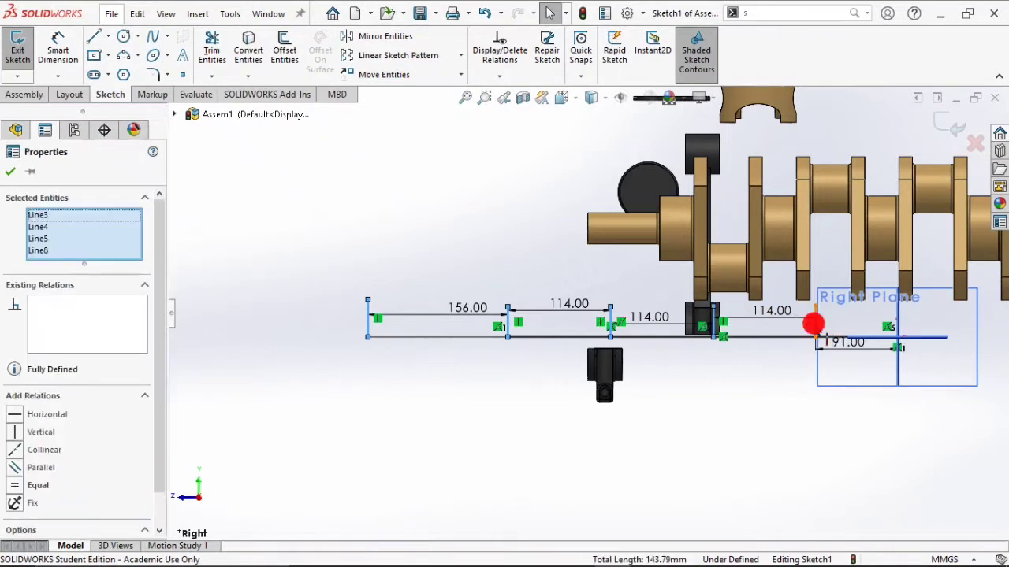
{"action": "left_click", "coordinate": [813, 324], "text": "ctrl"}
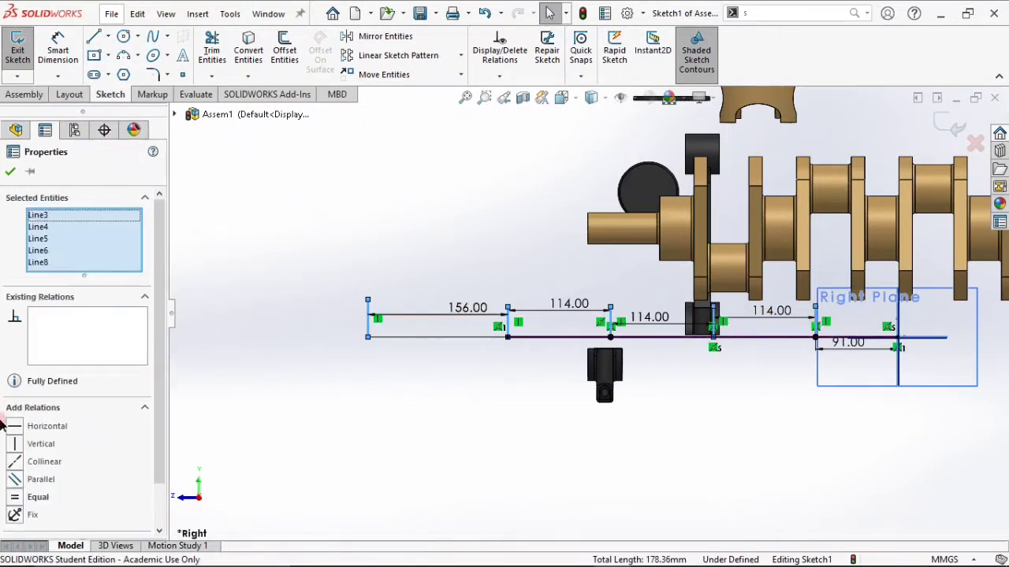
{"action": "left_click", "coordinate": [26, 494]}
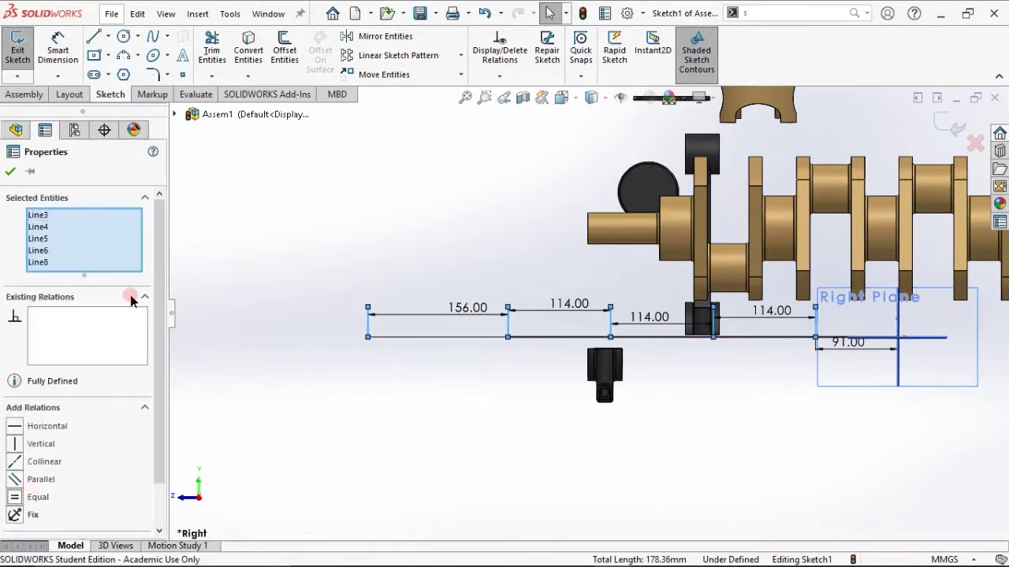
{"action": "left_click", "coordinate": [130, 296]}
{"action": "left_click", "coordinate": [10, 168]}
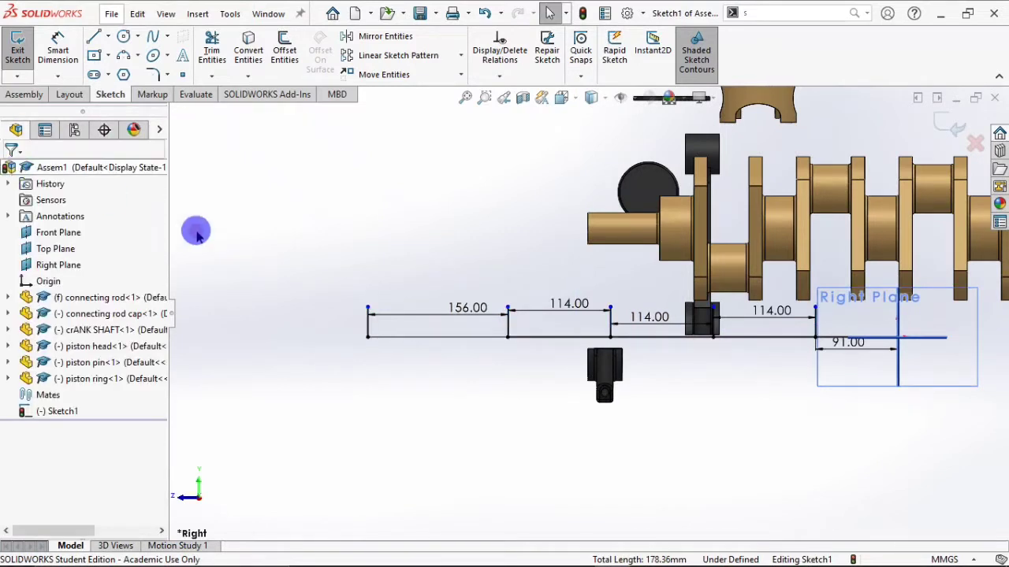
Lengthen the five equal vertical lines upward past the crankshaft's shaft end.
{"action": "left_click", "coordinate": [347, 308]}
{"action": "left_click_drag", "start_coordinate": [369, 312], "coordinate": [380, 186]}
{"action": "left_click", "coordinate": [199, 274]}
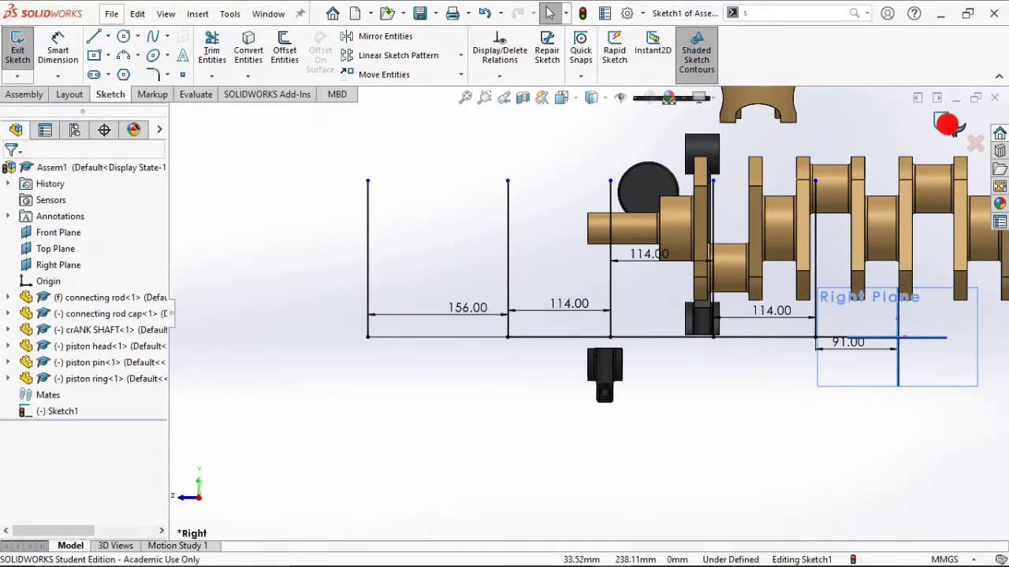
Exit the layout sketch and switch the assembly to the isometric view.
{"action": "left_click", "coordinate": [948, 124]}
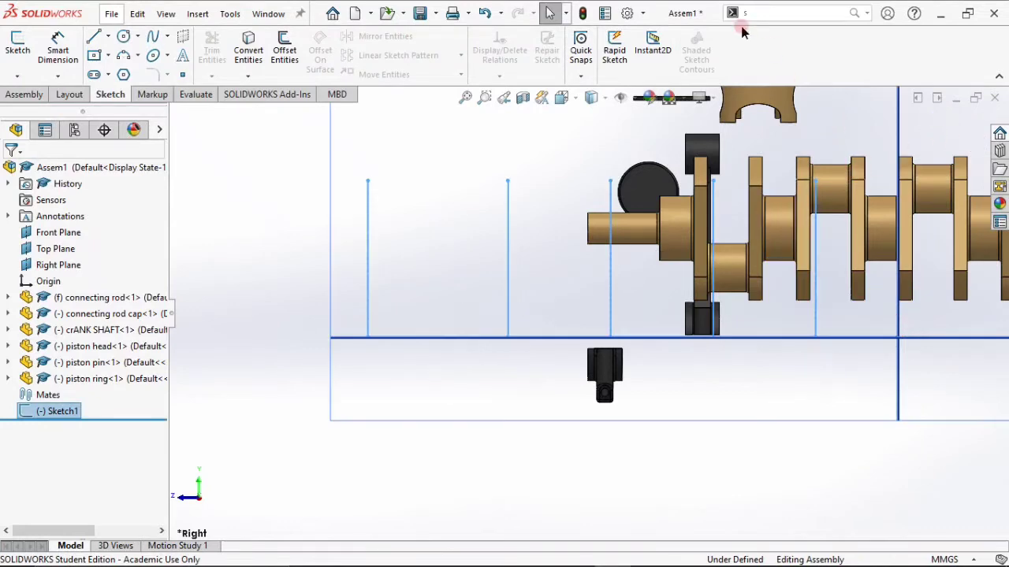
{"action": "left_click", "coordinate": [31, 98]}
{"action": "left_click", "coordinate": [861, 48]}
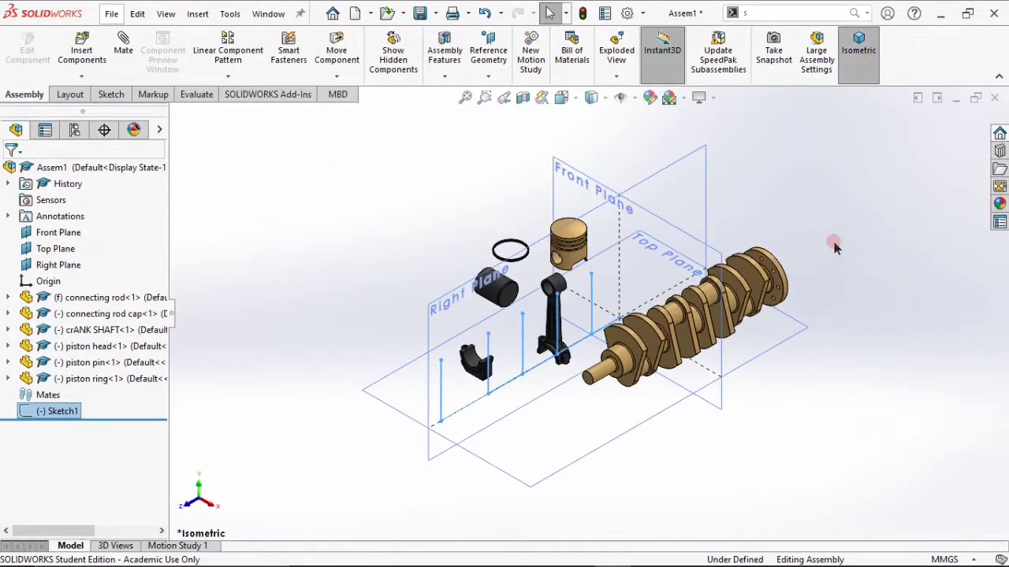
{"action": "left_click", "coordinate": [624, 97]}
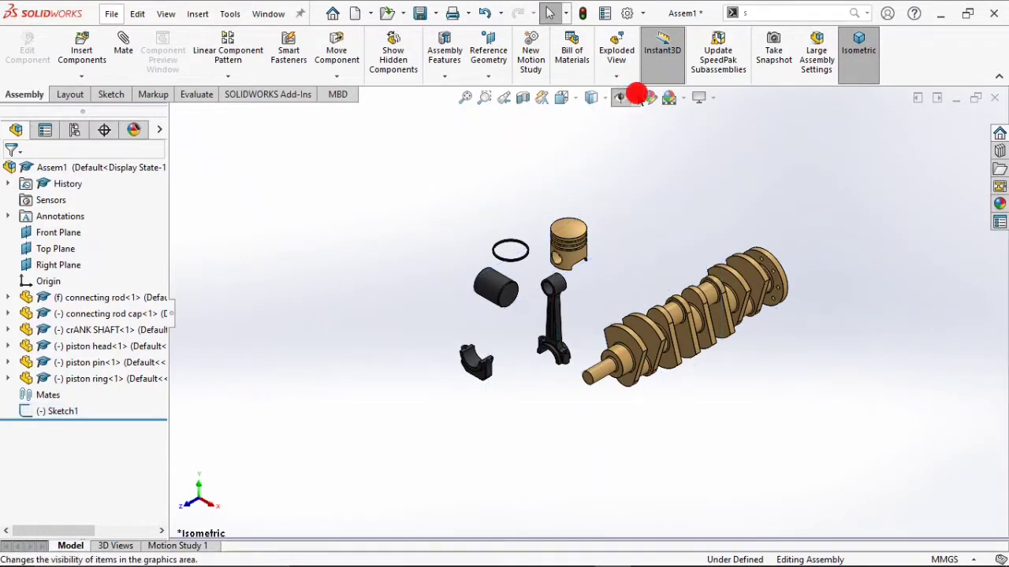
{"action": "left_click", "coordinate": [636, 96]}
{"action": "left_click", "coordinate": [622, 97]}
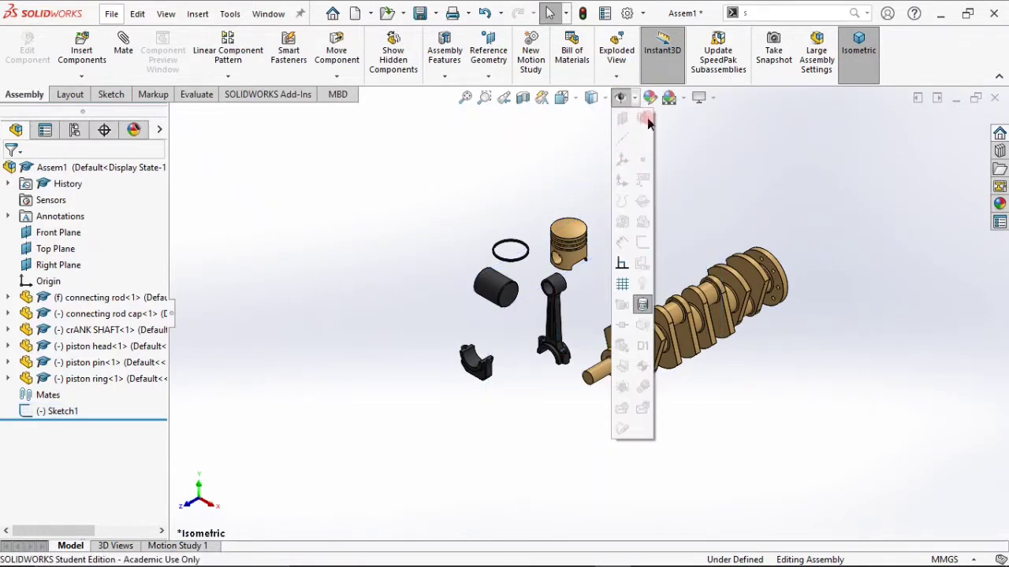
{"action": "left_click", "coordinate": [585, 81]}
{"action": "left_click", "coordinate": [620, 102]}
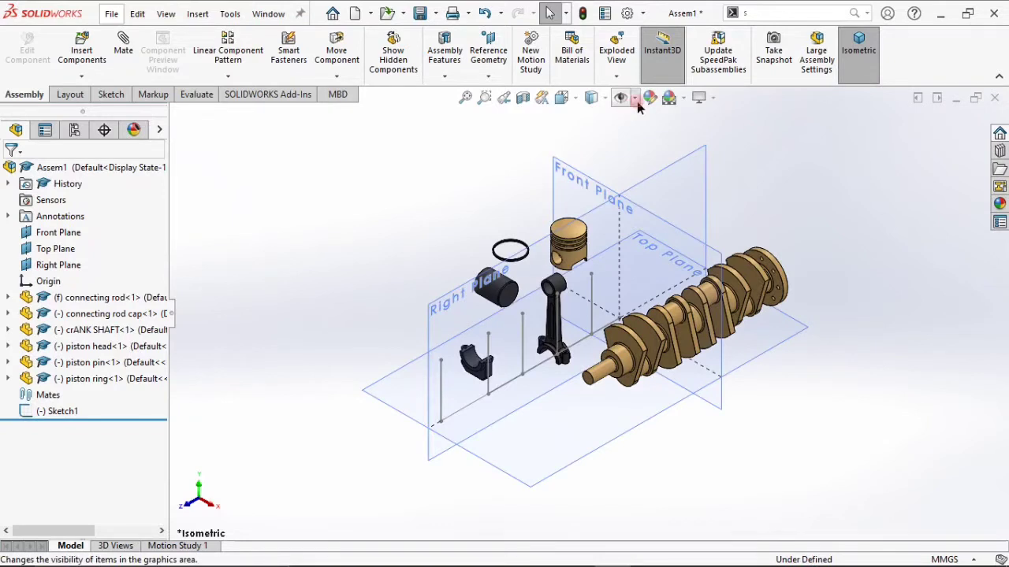
Hide the reference planes in the graphics area while keeping the layout sketch visible.
{"action": "left_click", "coordinate": [635, 101]}
{"action": "left_click", "coordinate": [629, 118]}
{"action": "left_click", "coordinate": [710, 132]}
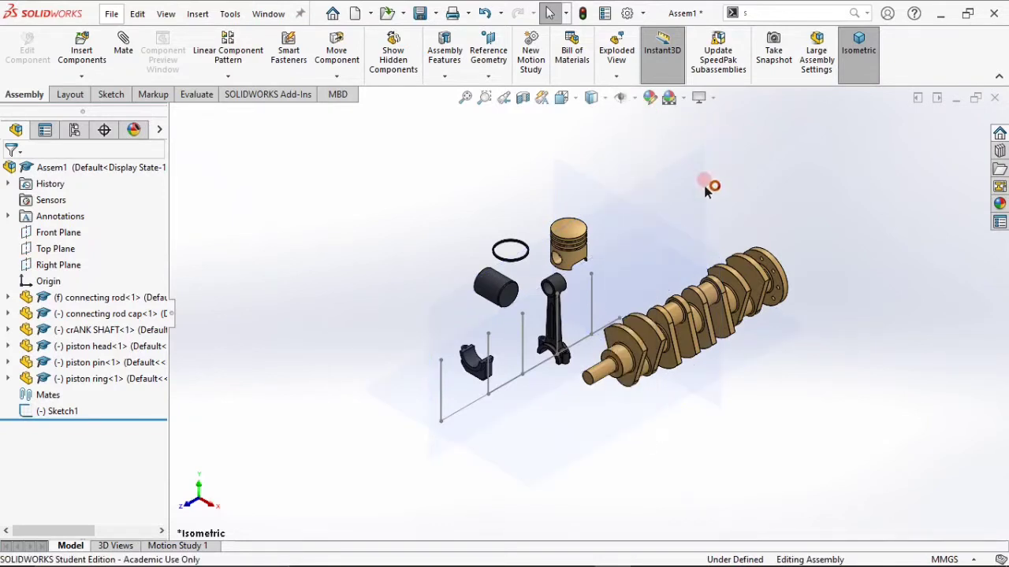
{"action": "scroll", "coordinate": [587, 225], "scroll_direction": "down", "scroll_amount": 3}
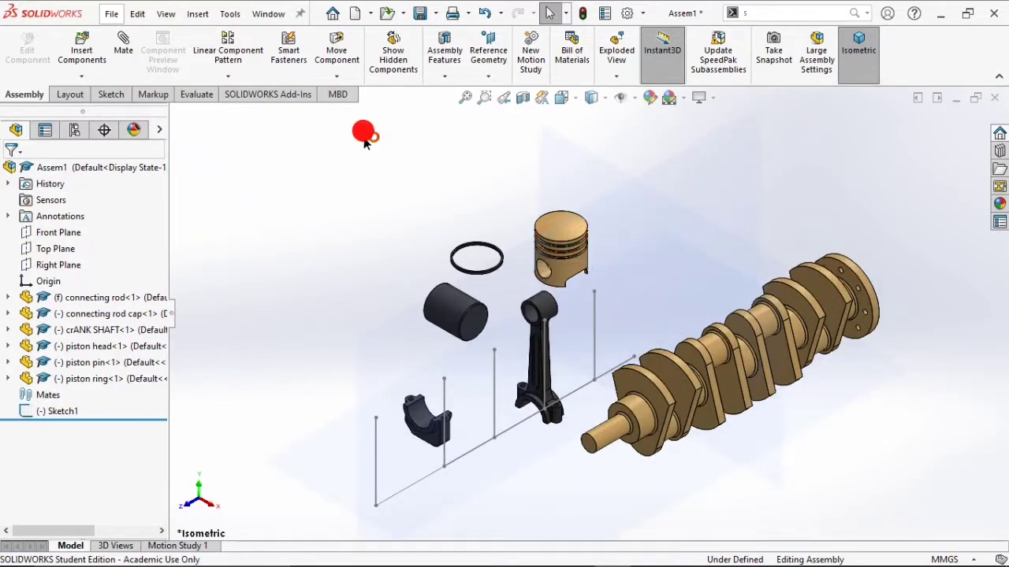
{"action": "left_click", "coordinate": [635, 100]}
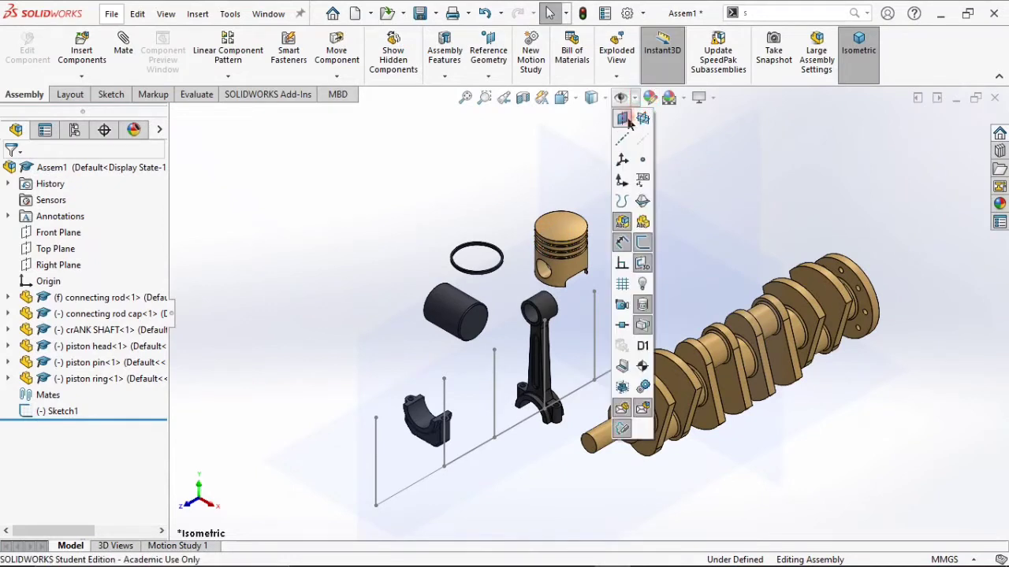
{"action": "left_click", "coordinate": [628, 120]}
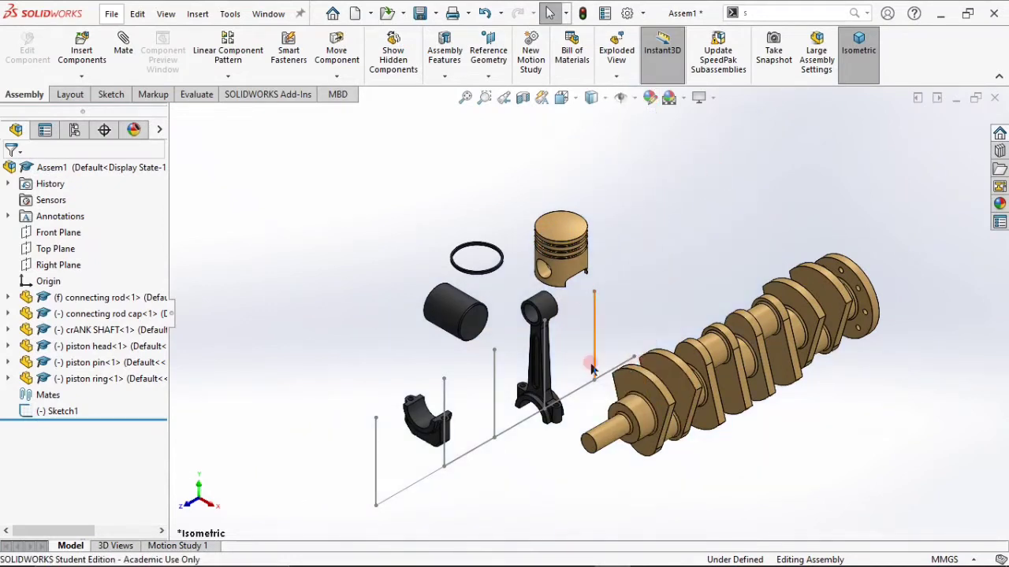
{"action": "left_click", "coordinate": [107, 45]}
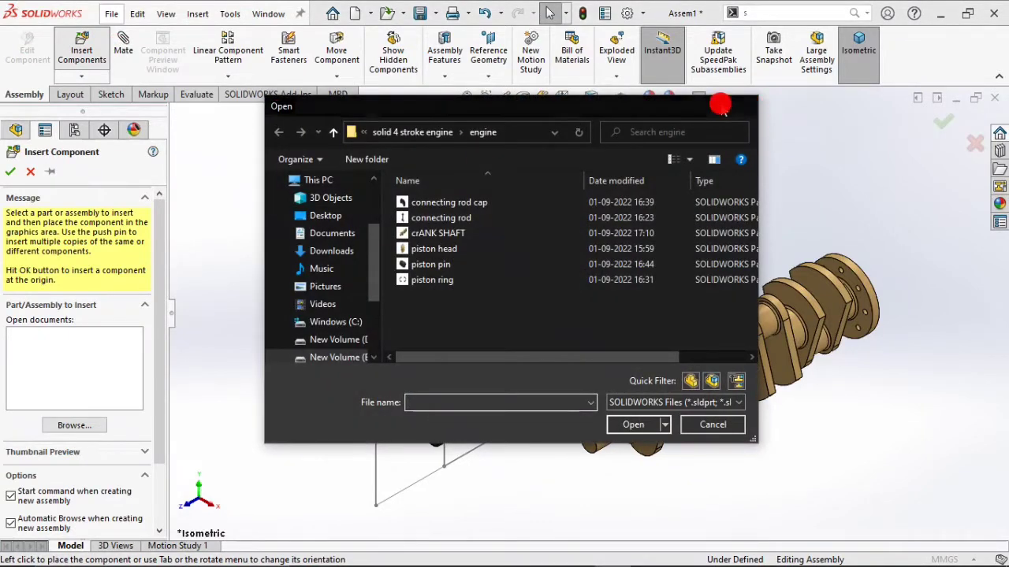
{"action": "left_click", "coordinate": [746, 106]}
{"action": "left_click", "coordinate": [31, 172]}
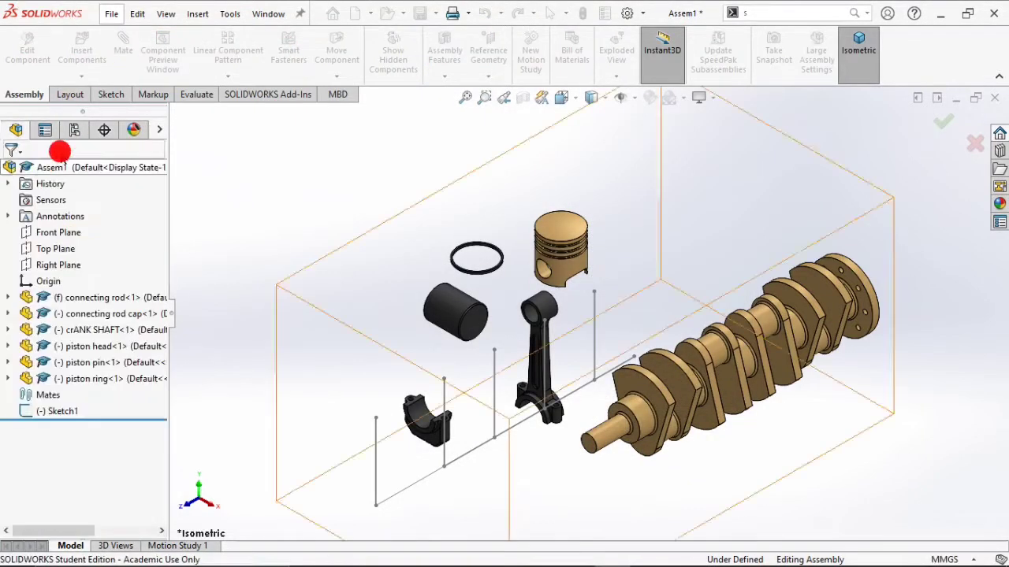
Try a coincident mate between the crankshaft's cylindrical shaft end and the horizontal layout line, test its movement, and undo the mate.
{"action": "left_click", "coordinate": [597, 442]}
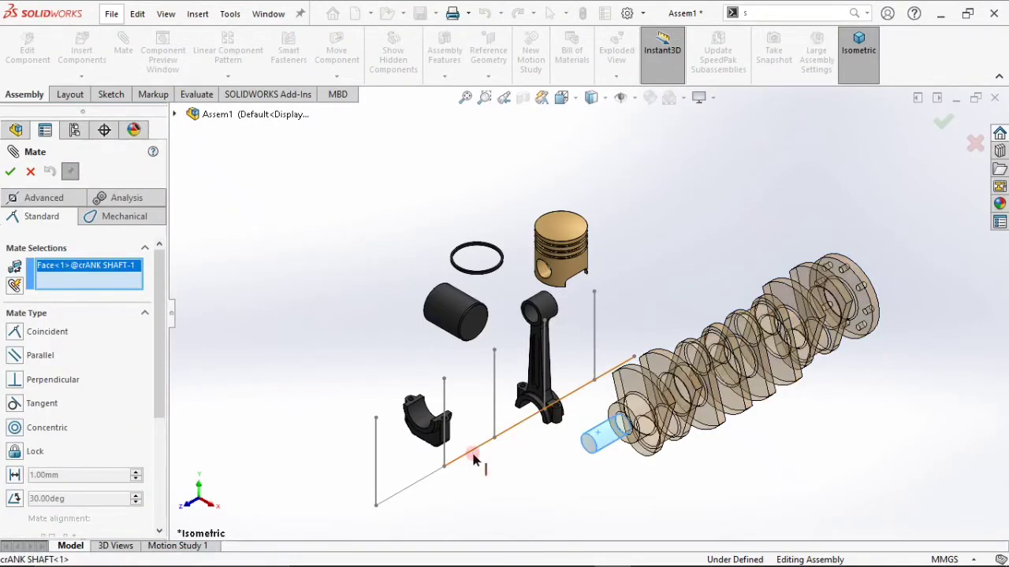
{"action": "left_click", "coordinate": [469, 453]}
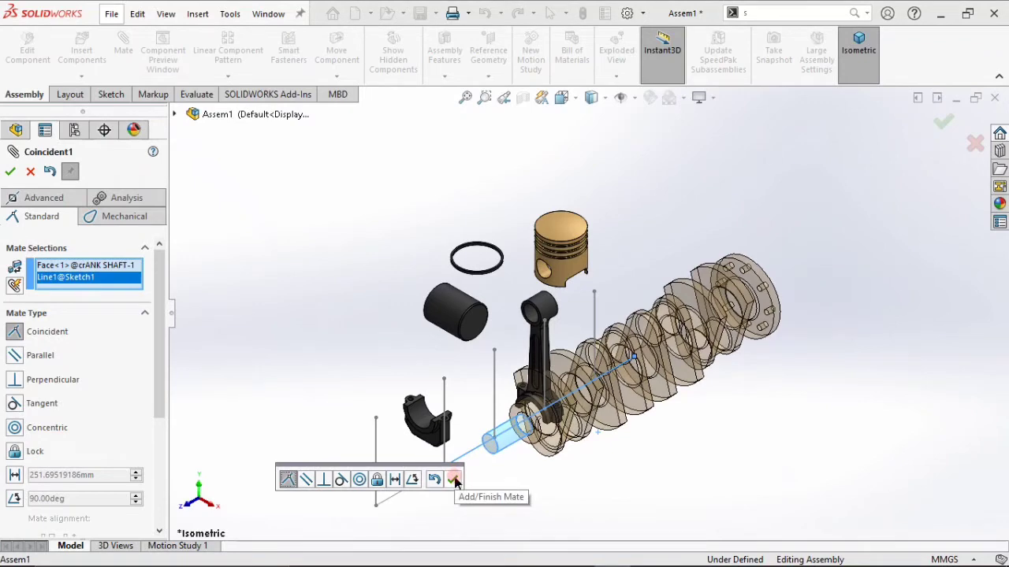
{"action": "left_click", "coordinate": [454, 479]}
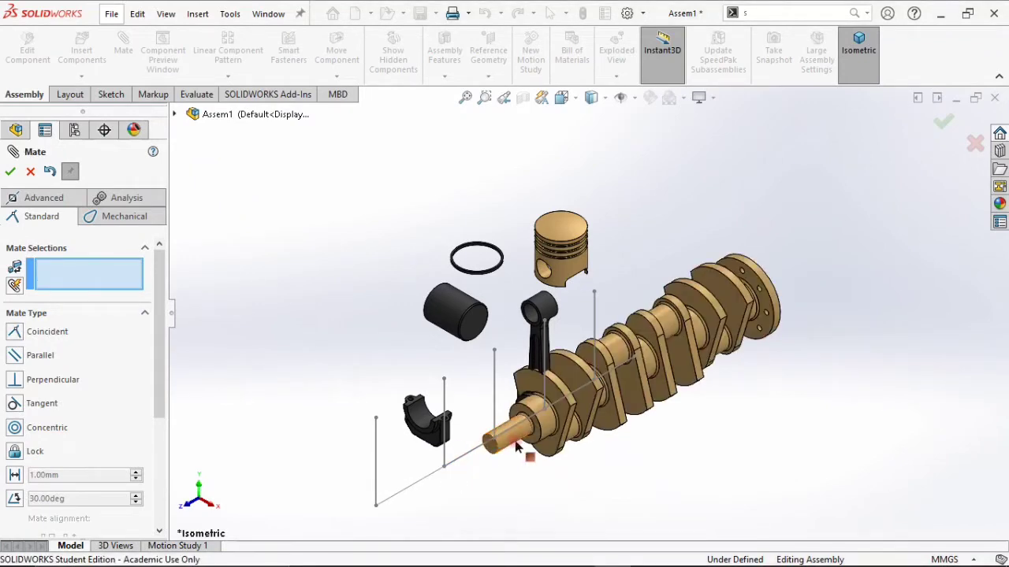
{"action": "left_click_drag", "start_coordinate": [454, 442], "coordinate": [346, 472]}
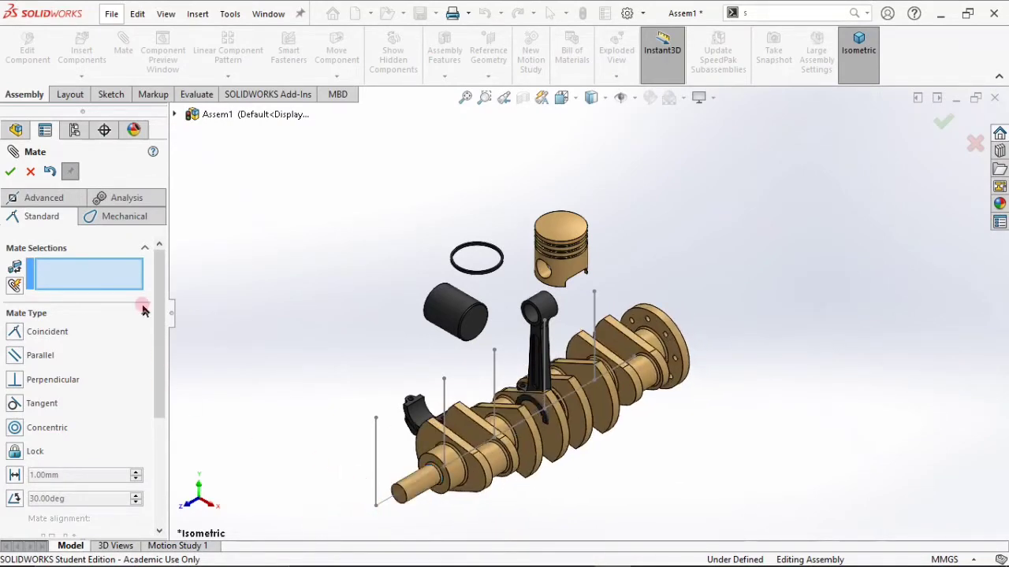
{"action": "left_click", "coordinate": [51, 171]}
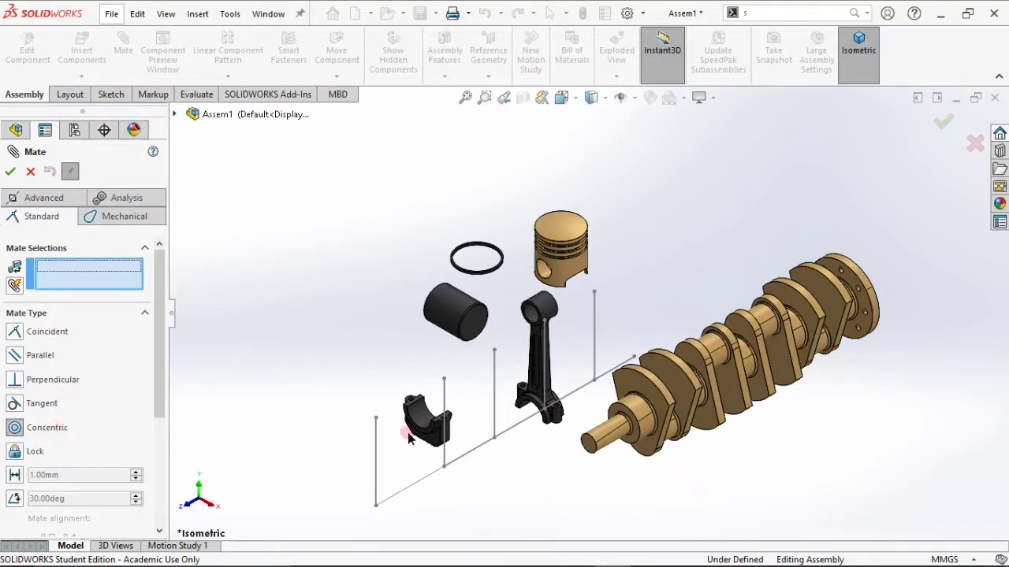
Mate the crankshaft's cylindrical shaft end concentric with the horizontal layout line and slide the crankshaft along it over the vertical lines.
{"action": "left_click", "coordinate": [455, 465]}
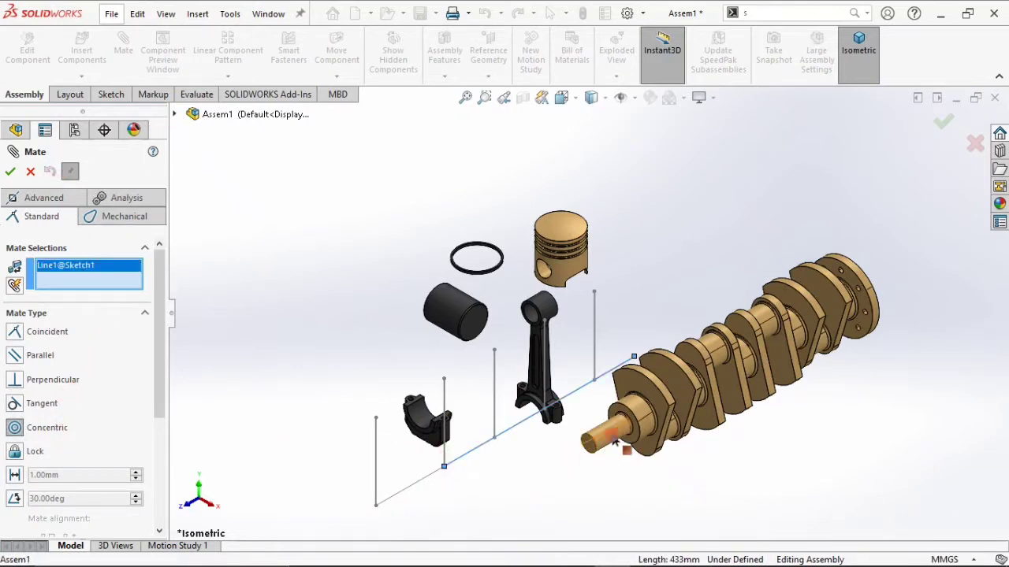
{"action": "left_click", "coordinate": [615, 442]}
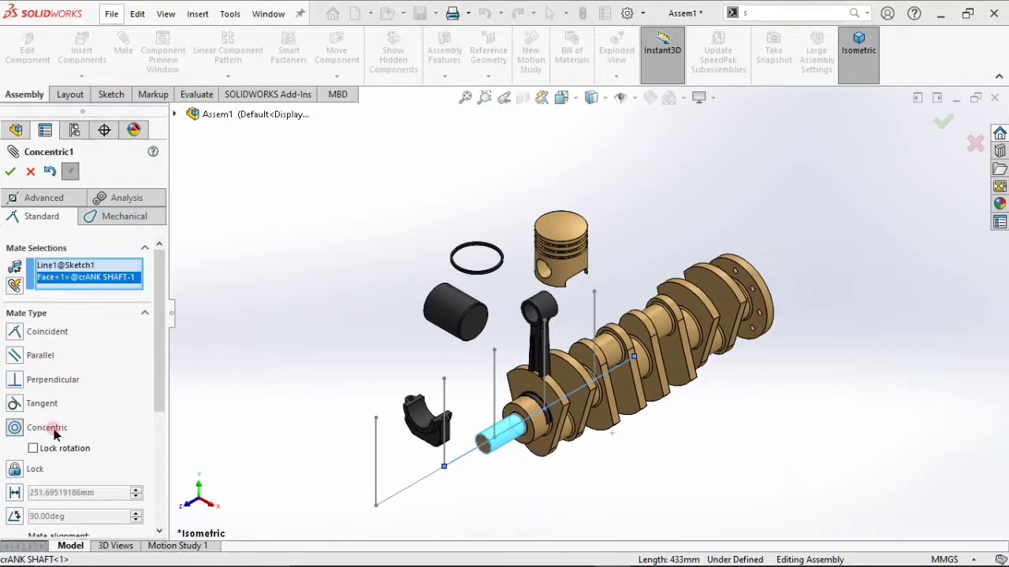
{"action": "left_click_drag", "start_coordinate": [520, 392], "coordinate": [489, 332]}
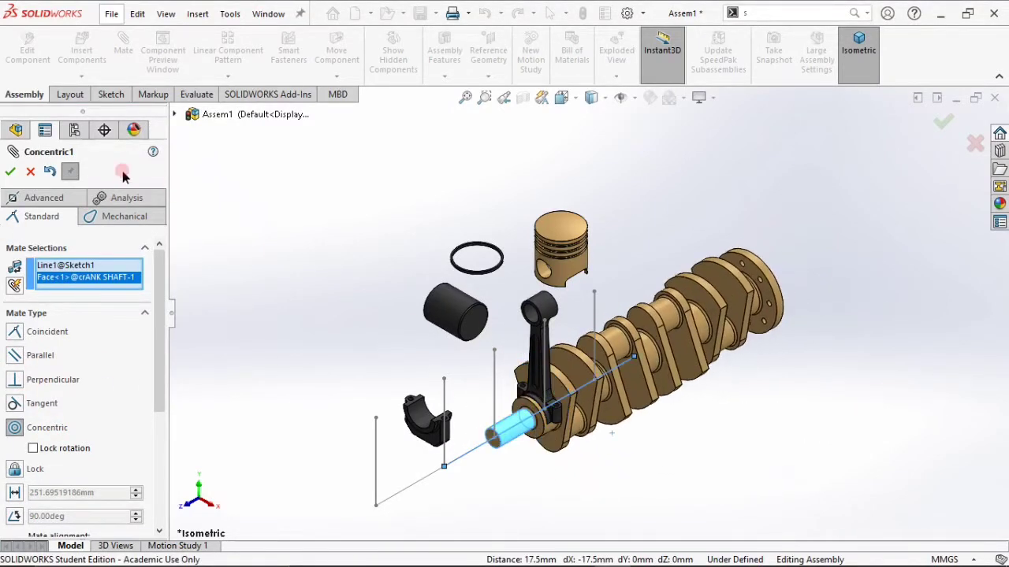
{"action": "left_click", "coordinate": [10, 172]}
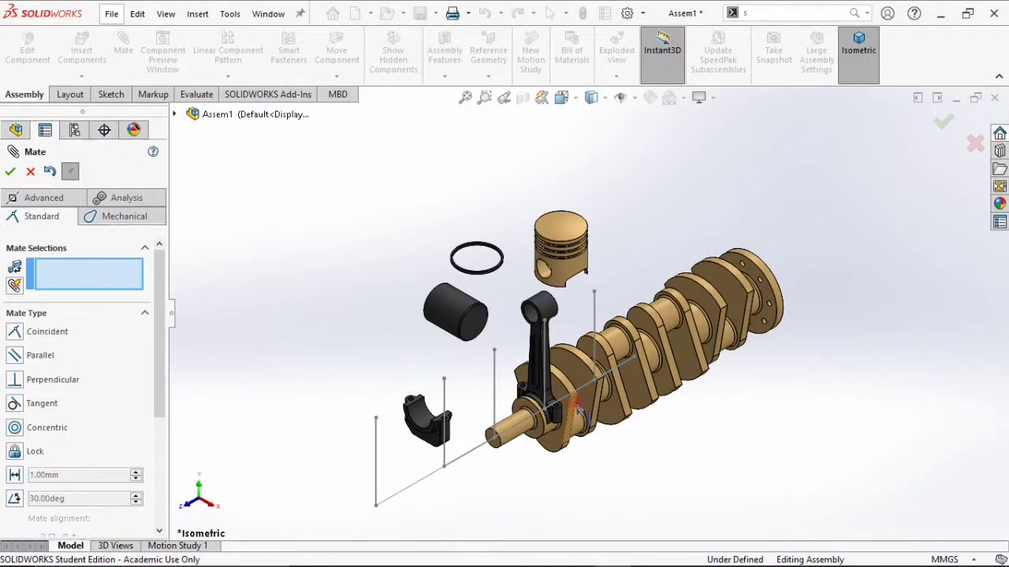
{"action": "left_click_drag", "start_coordinate": [566, 400], "coordinate": [446, 475]}
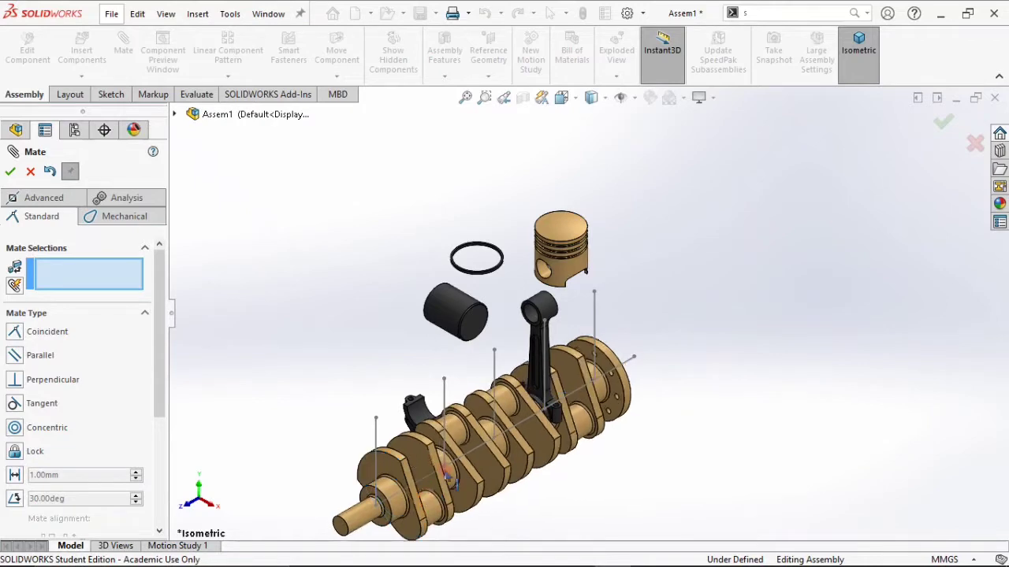
Add a coincident mate between the horizontal line's far endpoint and the outer face of the crankshaft's bolt flange, restoring the isometric view.
{"action": "scroll", "coordinate": [766, 334], "scroll_direction": "up", "scroll_amount": 2}
{"action": "middle_click_drag", "start_coordinate": [724, 342], "coordinate": [626, 322]}
{"action": "scroll", "coordinate": [622, 318], "scroll_direction": "down", "scroll_amount": 3}
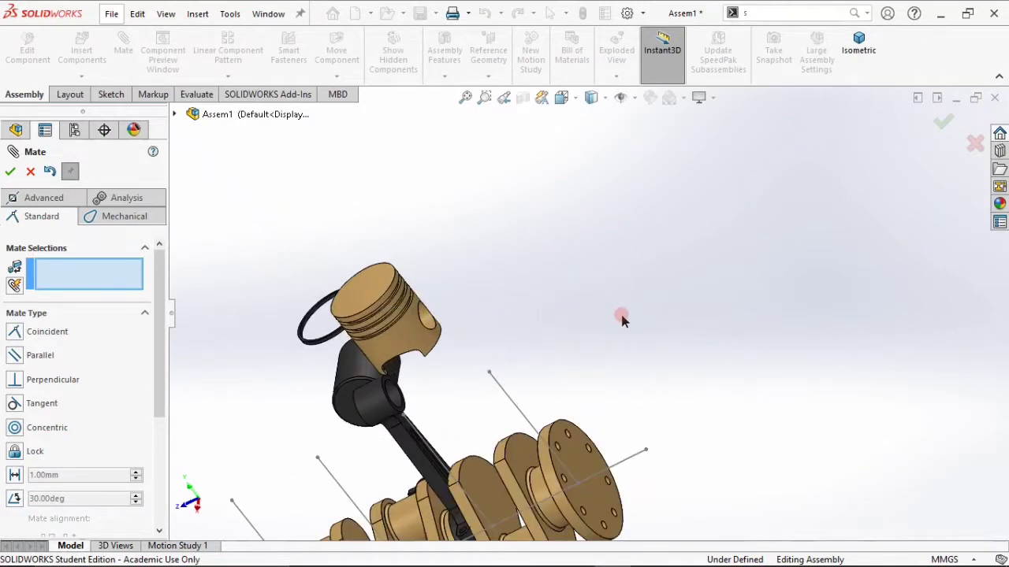
{"action": "left_click", "coordinate": [646, 452]}
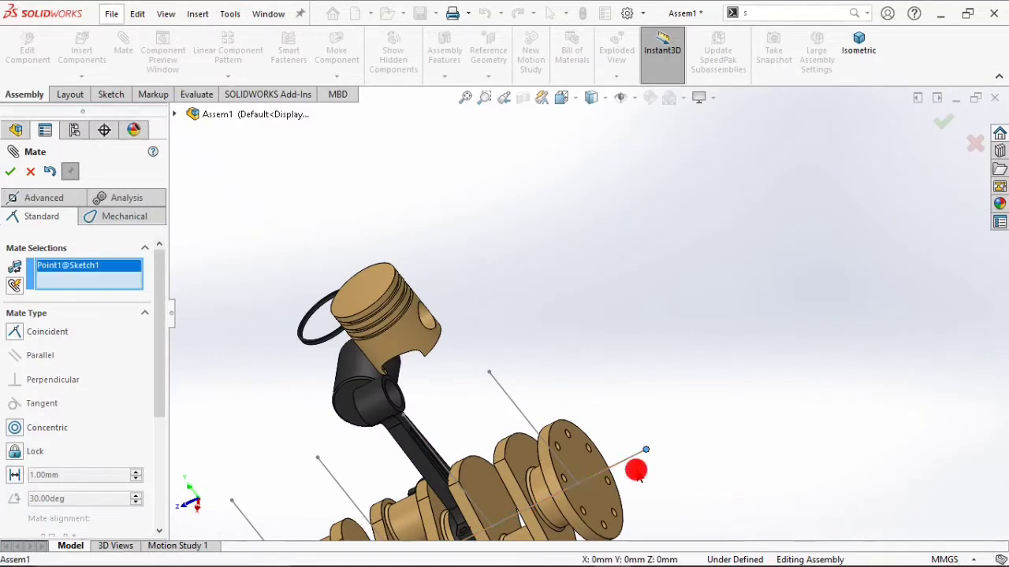
{"action": "left_click", "coordinate": [591, 487]}
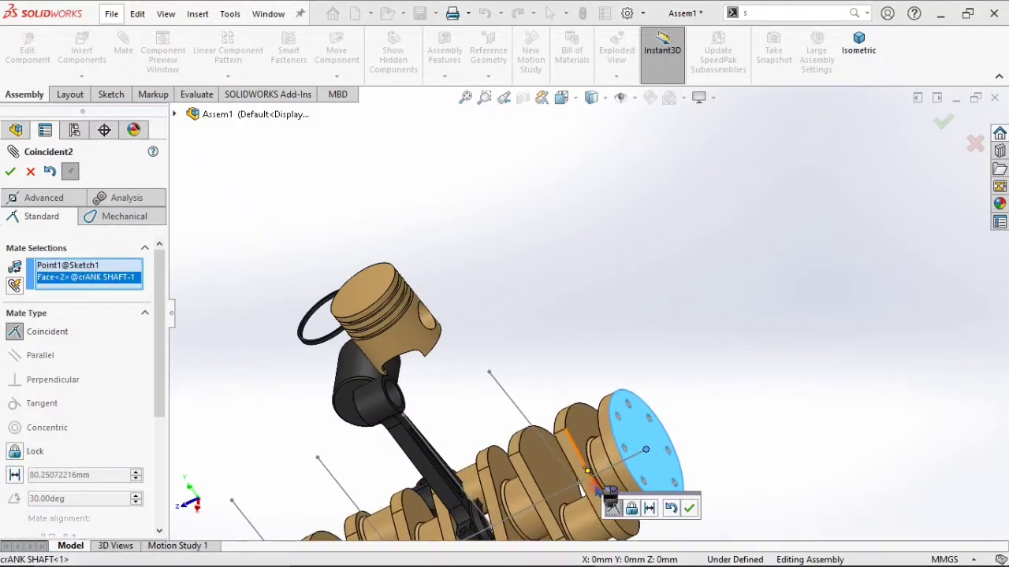
{"action": "left_click", "coordinate": [691, 507]}
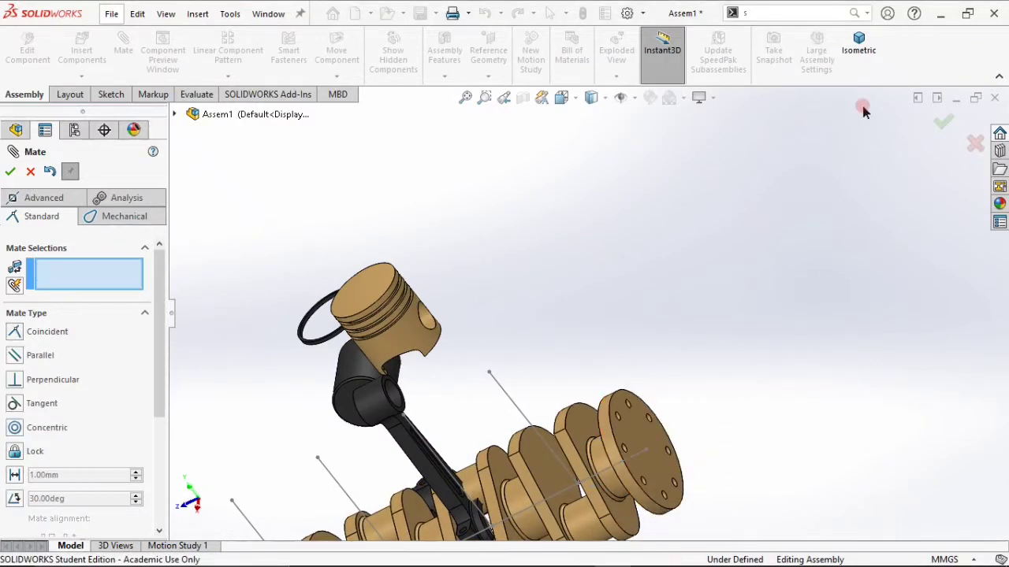
{"action": "left_click", "coordinate": [865, 67]}
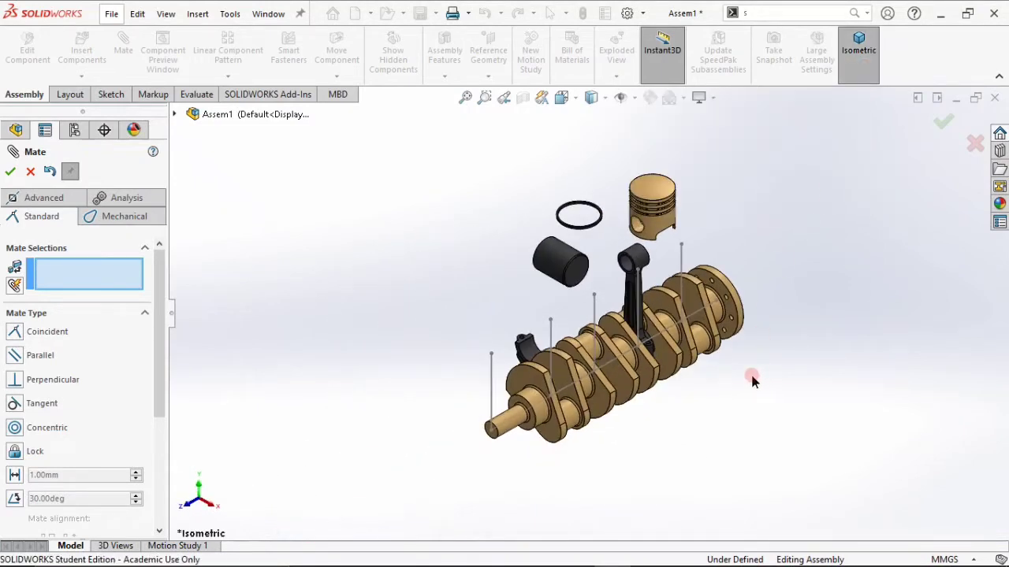
Examine the crankshaft's alignment with the layout sketch from another angle, return to isometric, and leave the Mate command.
{"action": "middle_click_drag", "start_coordinate": [723, 389], "coordinate": [658, 386]}
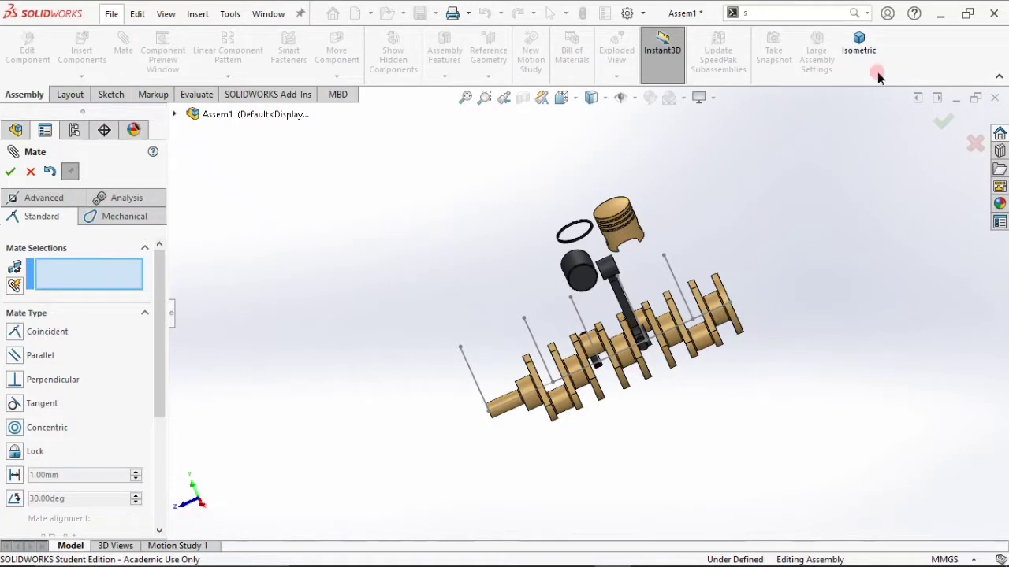
{"action": "left_click", "coordinate": [873, 47]}
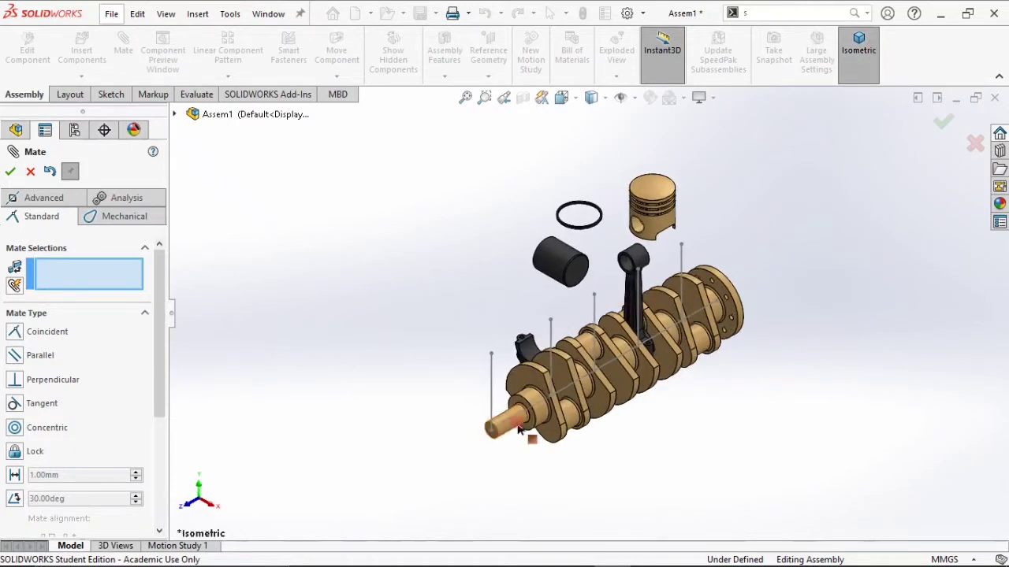
{"action": "left_click", "coordinate": [516, 430]}
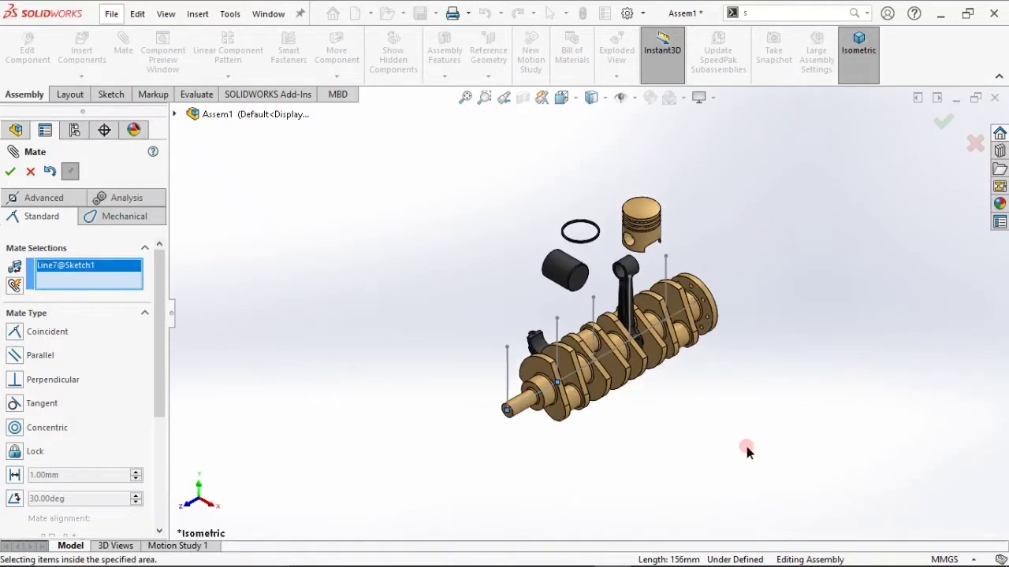
{"action": "middle_click_drag", "start_coordinate": [746, 450], "coordinate": [642, 408]}
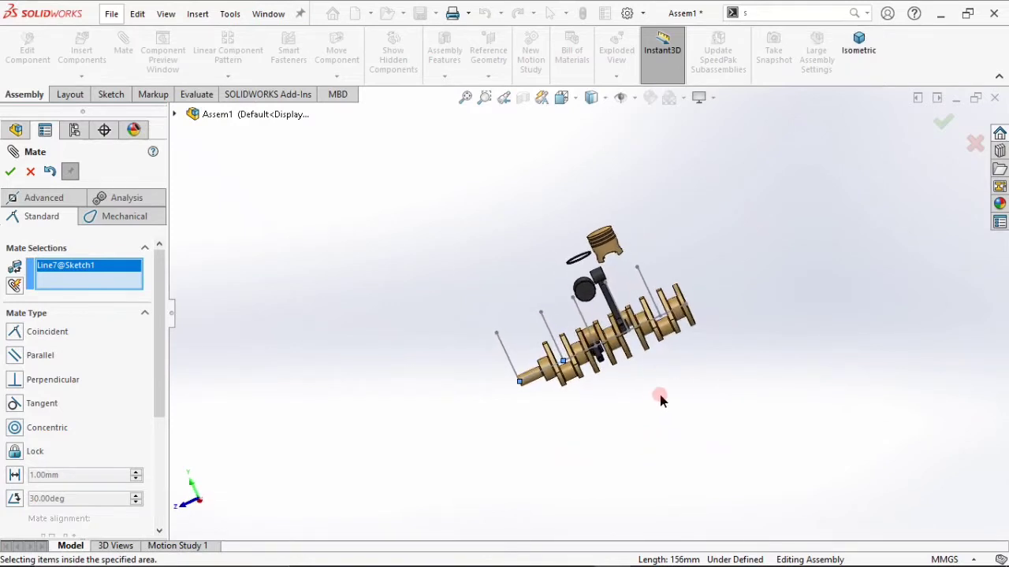
{"action": "left_click", "coordinate": [858, 43]}
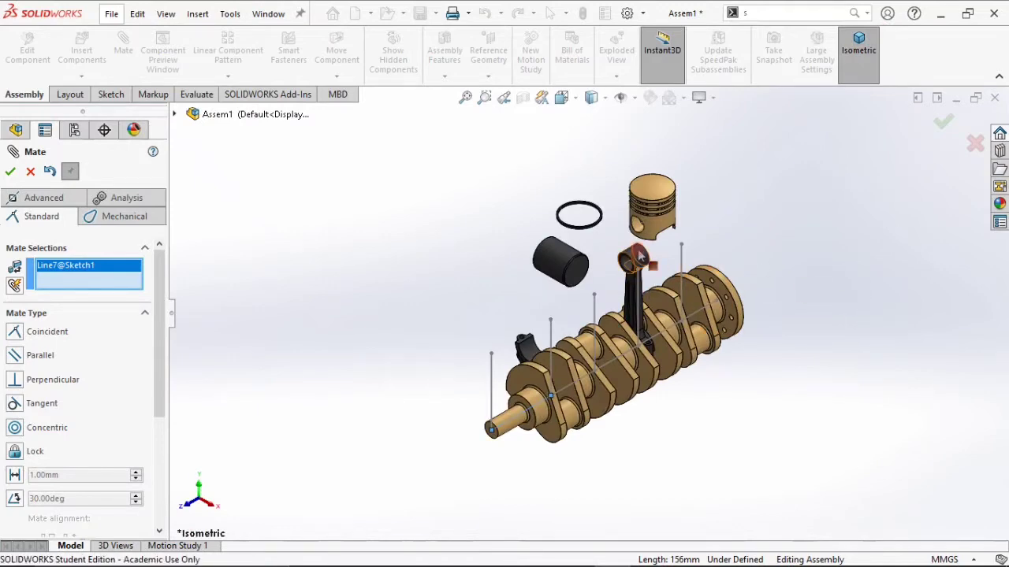
{"action": "key", "text": "Escape"}
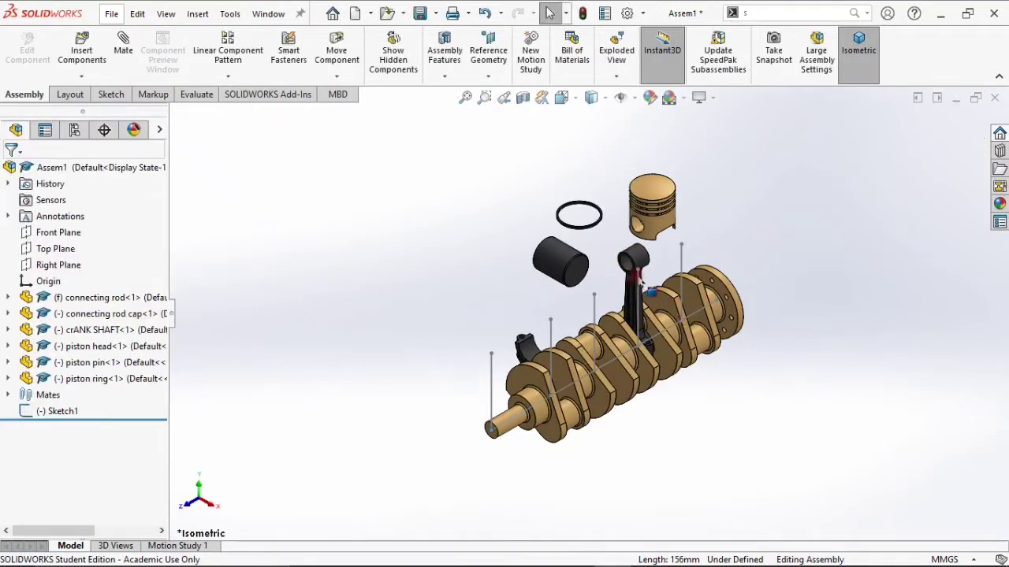
Float the fixed connecting rod and move it clear of the crankshaft, beyond the flange end.
{"action": "right_click", "coordinate": [632, 251]}
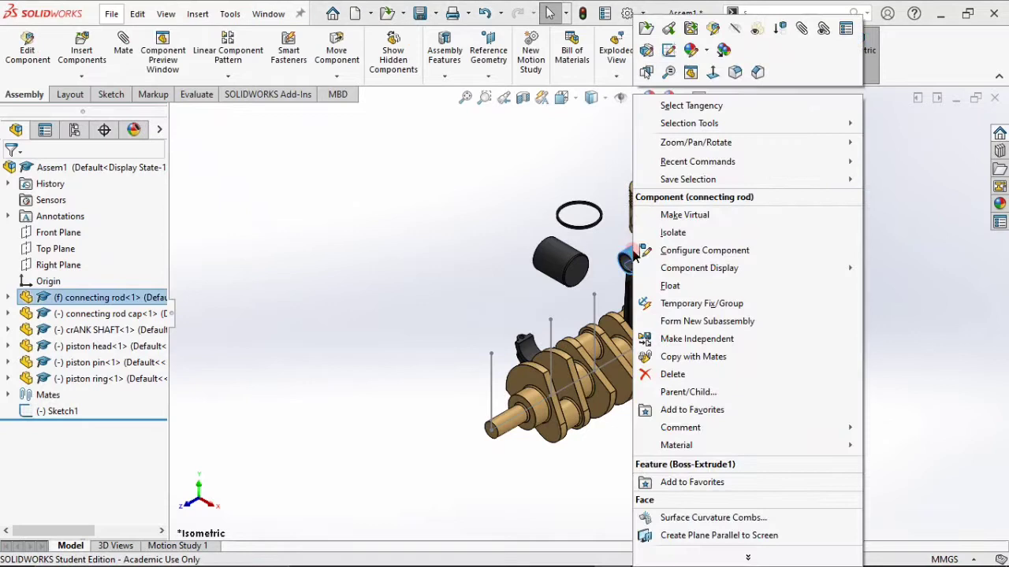
{"action": "left_click", "coordinate": [666, 286]}
{"action": "left_click_drag", "start_coordinate": [644, 268], "coordinate": [837, 296]}
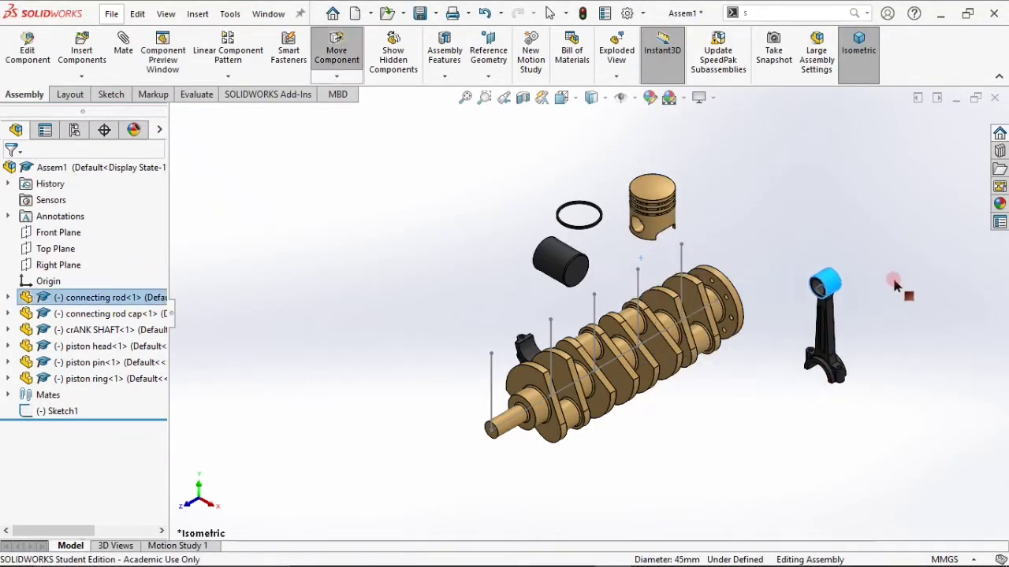
Move the piston head, piston ring and piston pin clear of the crankshaft, placing them around and above the connecting rod.
{"action": "left_click_drag", "start_coordinate": [660, 229], "coordinate": [931, 229]}
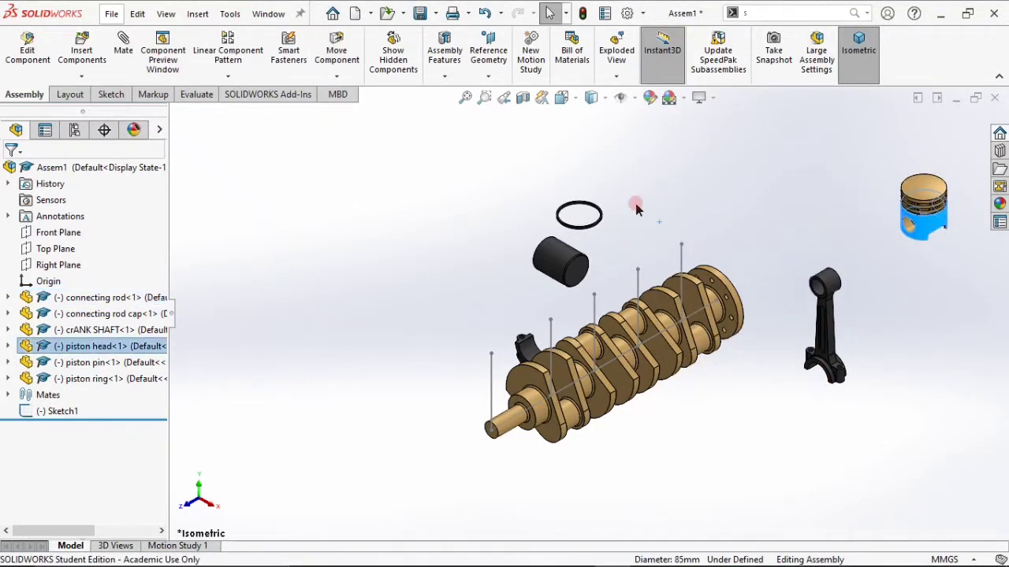
{"action": "left_click_drag", "start_coordinate": [598, 229], "coordinate": [843, 209]}
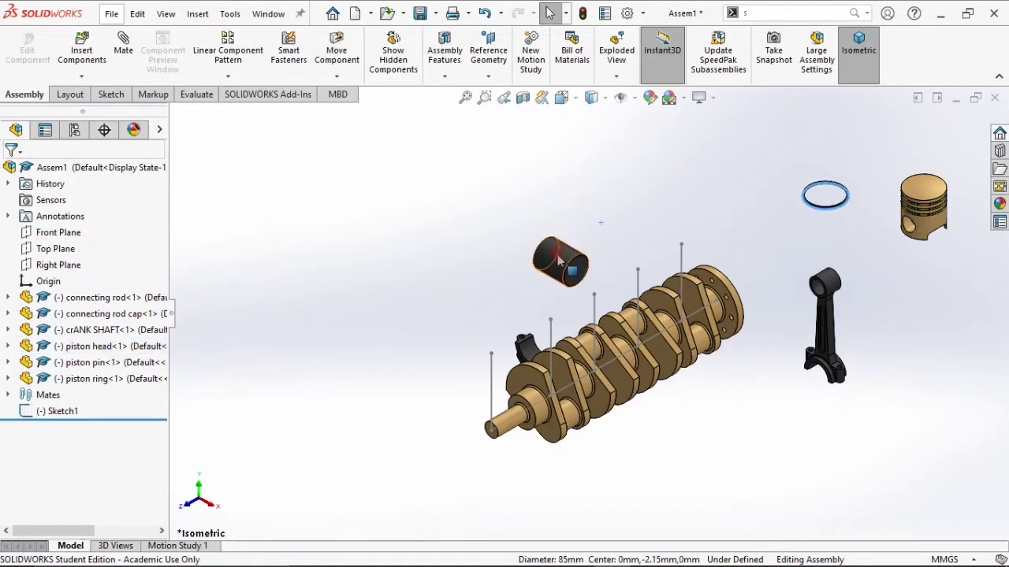
{"action": "left_click_drag", "start_coordinate": [560, 260], "coordinate": [770, 162]}
{"action": "left_click", "coordinate": [628, 183]}
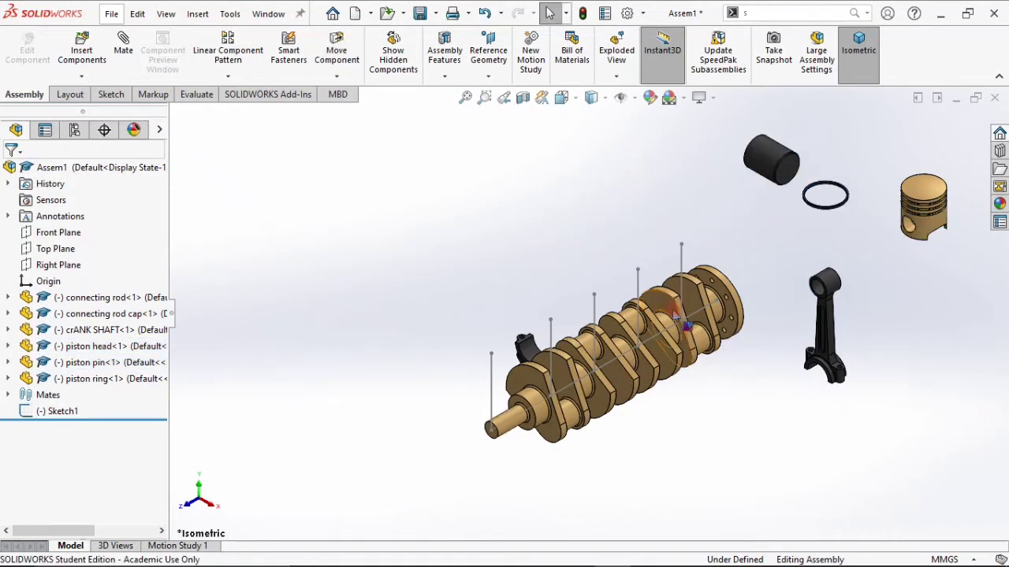
Move the connecting rod cap out from behind the crankshaft to just beneath the connecting rod's big end.
{"action": "scroll", "coordinate": [670, 315], "scroll_direction": "down", "scroll_amount": 3}
{"action": "left_click_drag", "start_coordinate": [391, 383], "coordinate": [883, 436]}
{"action": "left_click", "coordinate": [743, 461]}
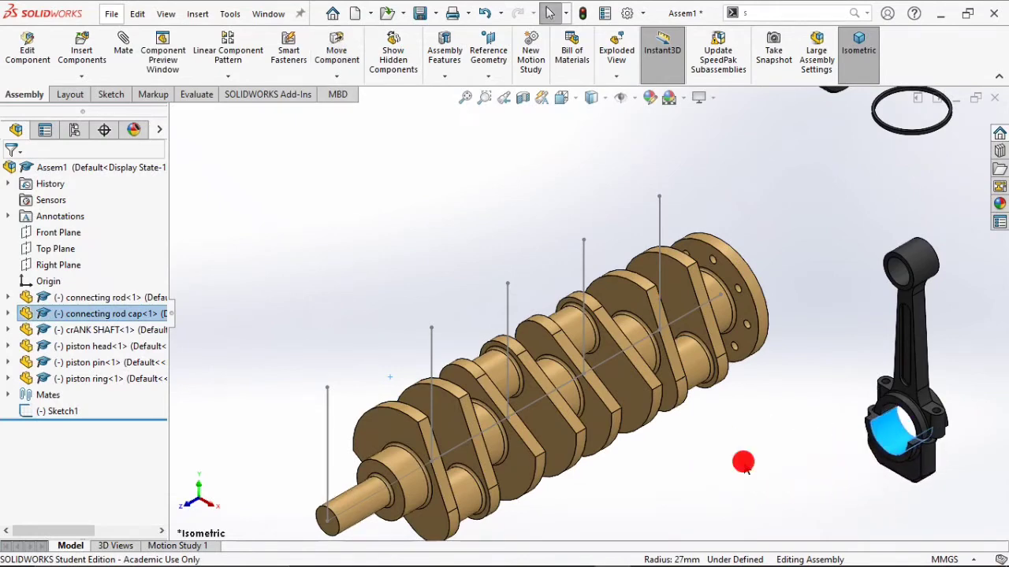
Rotate the crankshaft about its axis by its front web and its flange to test the mated motion.
{"action": "left_click_drag", "start_coordinate": [381, 425], "coordinate": [487, 424]}
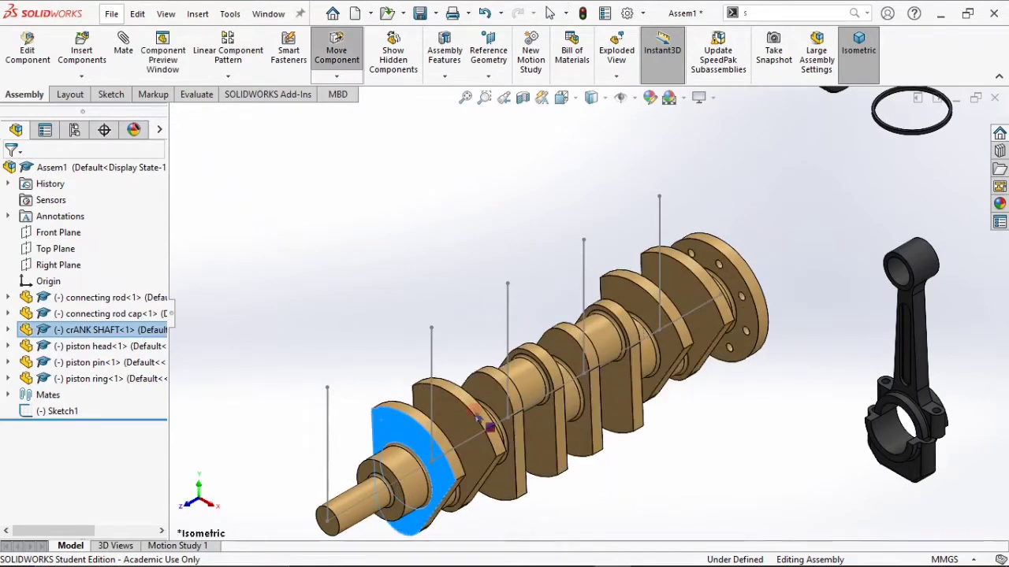
{"action": "left_click", "coordinate": [746, 266]}
{"action": "left_click_drag", "start_coordinate": [707, 224], "coordinate": [749, 398]}
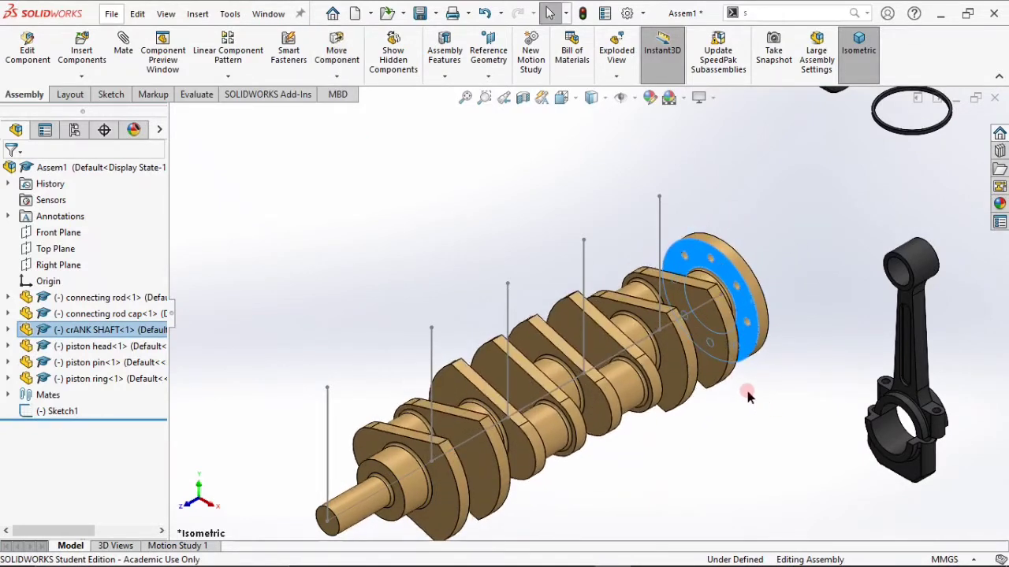
{"action": "left_click", "coordinate": [732, 406]}
Add a concentric mate between the connecting rod's big-end inner face and the crankpin nearest the crankshaft's shaft end.
{"action": "scroll", "coordinate": [617, 455], "scroll_direction": "up", "scroll_amount": 4}
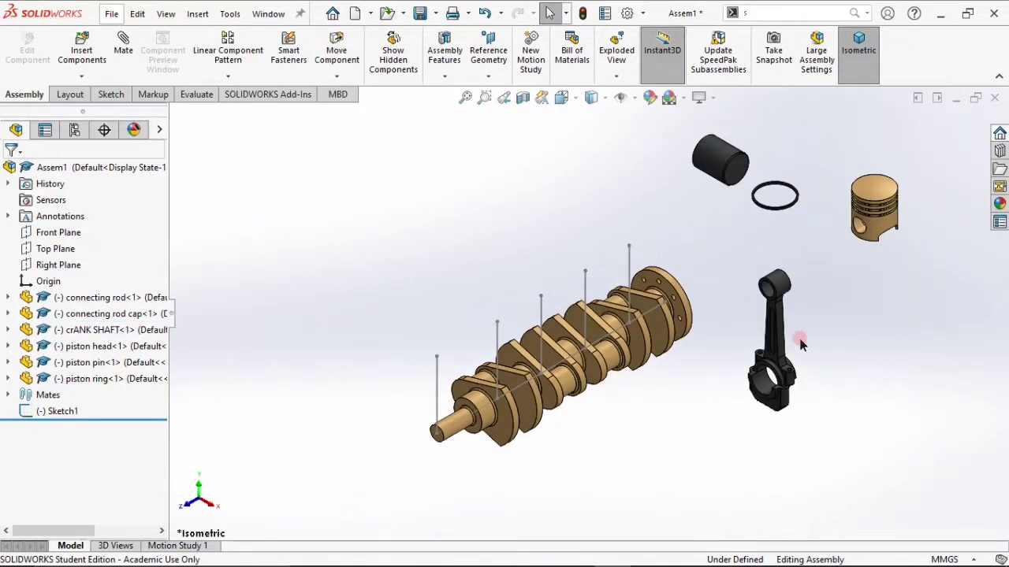
{"action": "scroll", "coordinate": [799, 342], "scroll_direction": "down", "scroll_amount": 8}
{"action": "scroll", "coordinate": [635, 384], "scroll_direction": "down", "scroll_amount": 2}
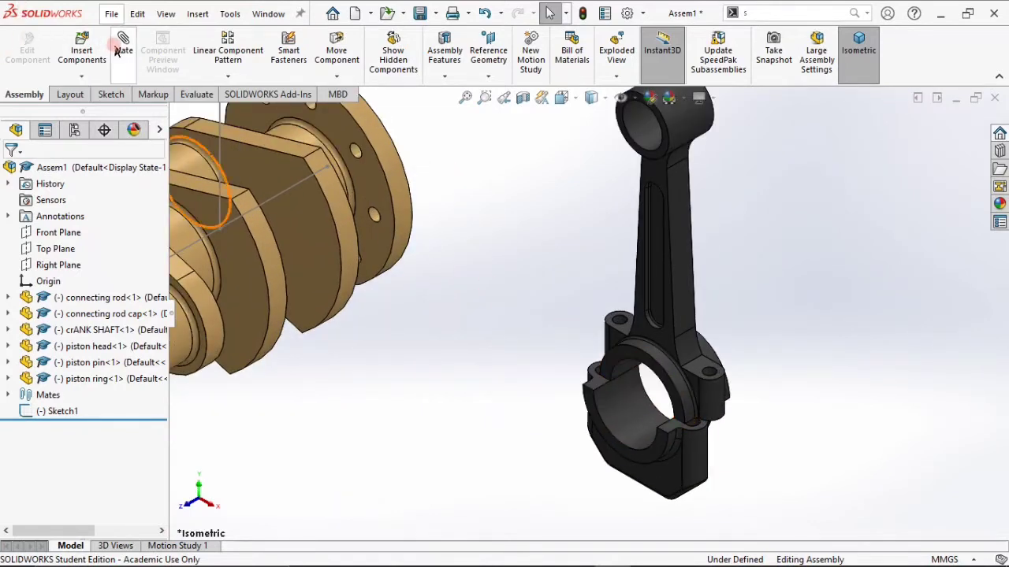
{"action": "scroll", "coordinate": [615, 364], "scroll_direction": "down", "scroll_amount": 4}
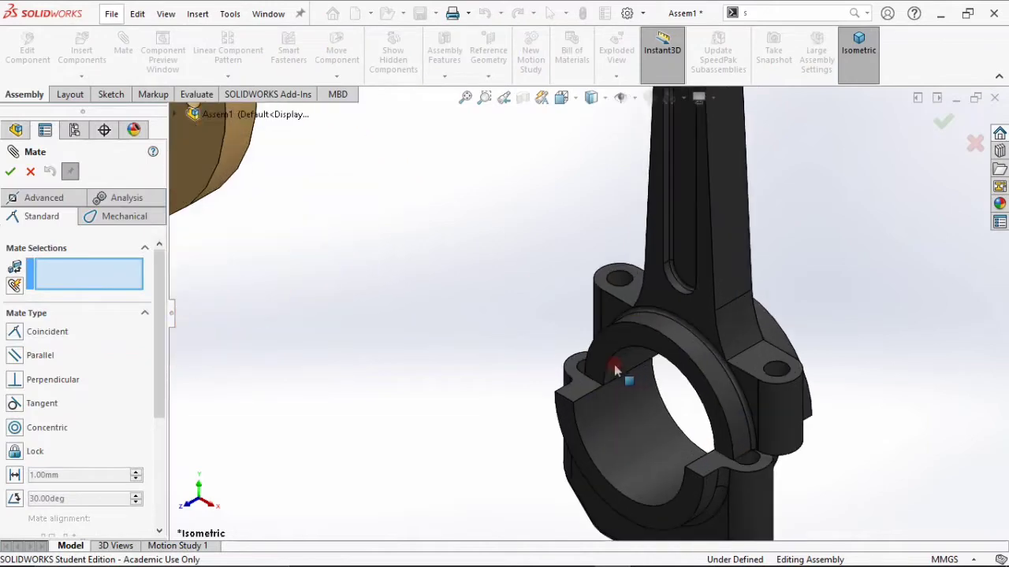
{"action": "scroll", "coordinate": [708, 321], "scroll_direction": "down", "scroll_amount": 2}
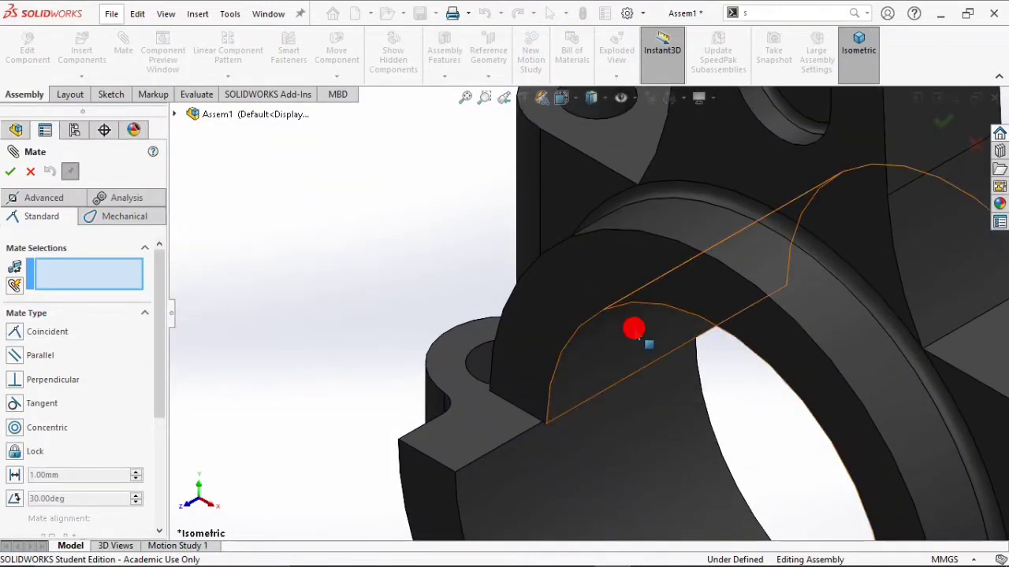
{"action": "scroll", "coordinate": [599, 347], "scroll_direction": "up", "scroll_amount": 5}
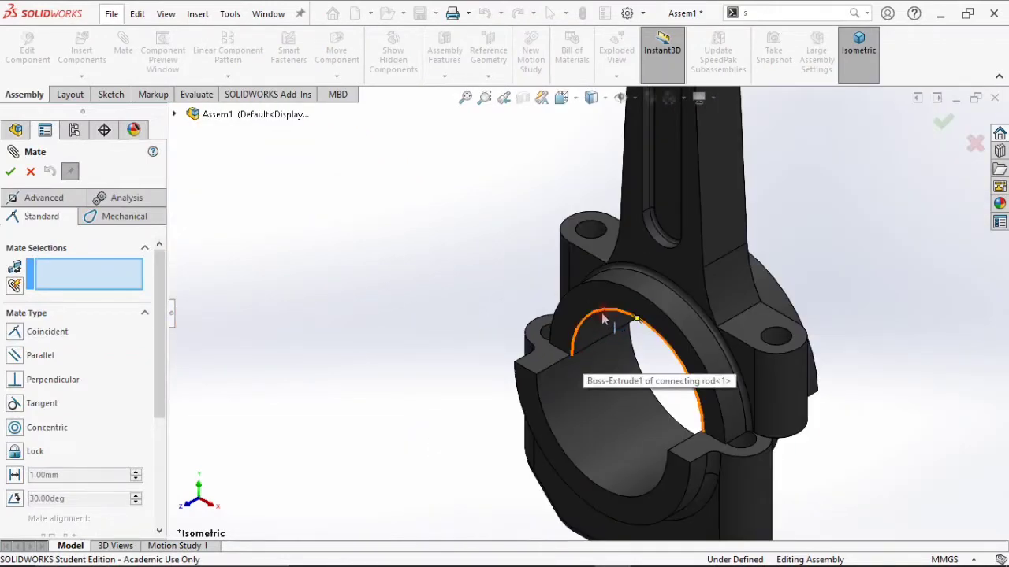
{"action": "left_click", "coordinate": [602, 327]}
{"action": "scroll", "coordinate": [599, 325], "scroll_direction": "up", "scroll_amount": 5}
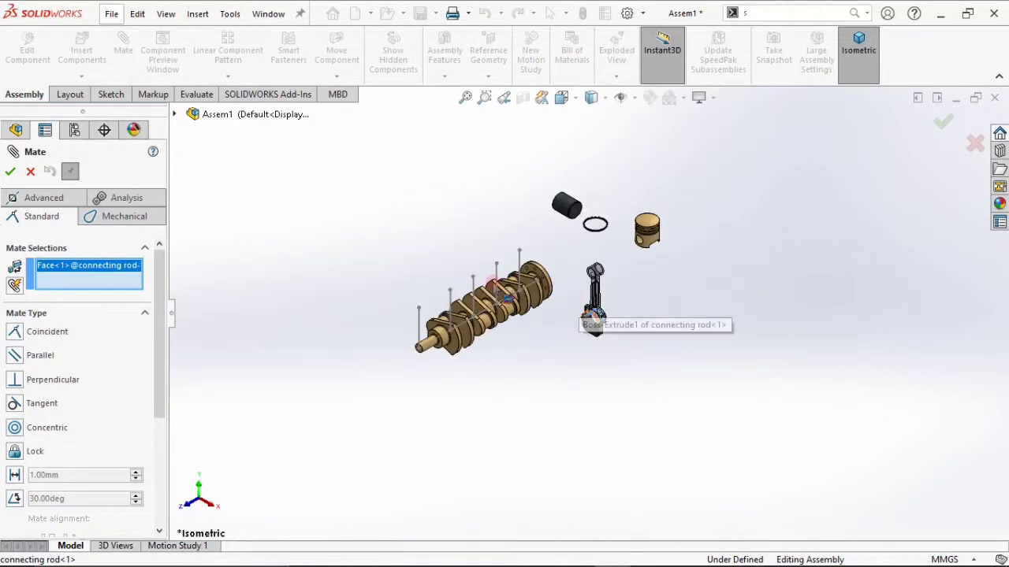
{"action": "scroll", "coordinate": [503, 296], "scroll_direction": "down", "scroll_amount": 6}
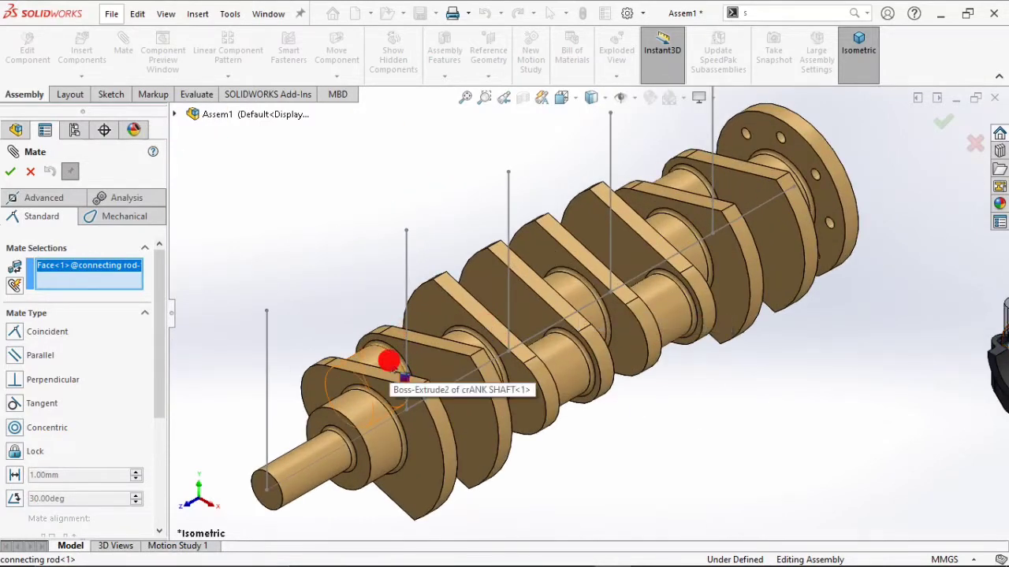
{"action": "left_click", "coordinate": [402, 375]}
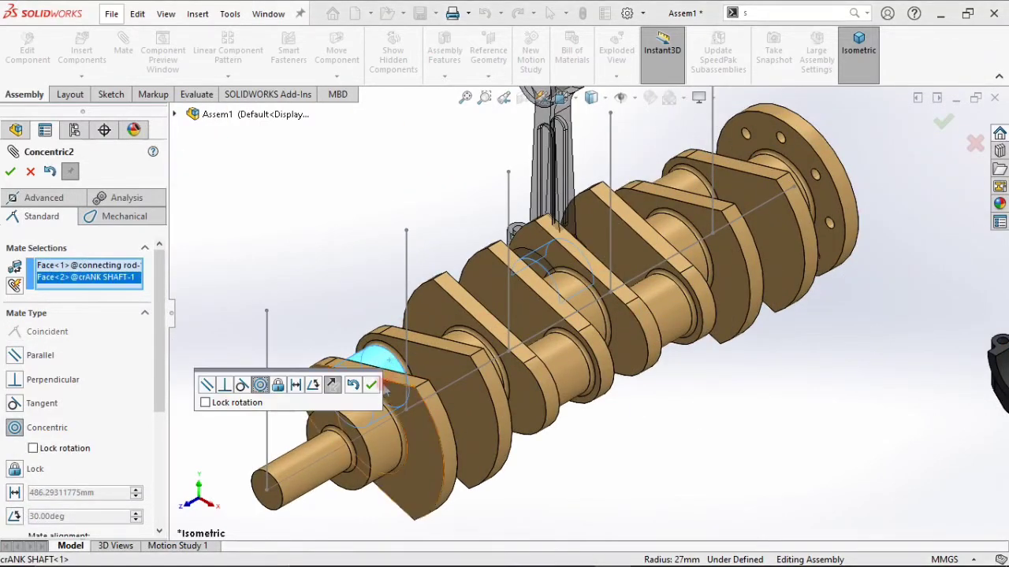
{"action": "left_click", "coordinate": [373, 385]}
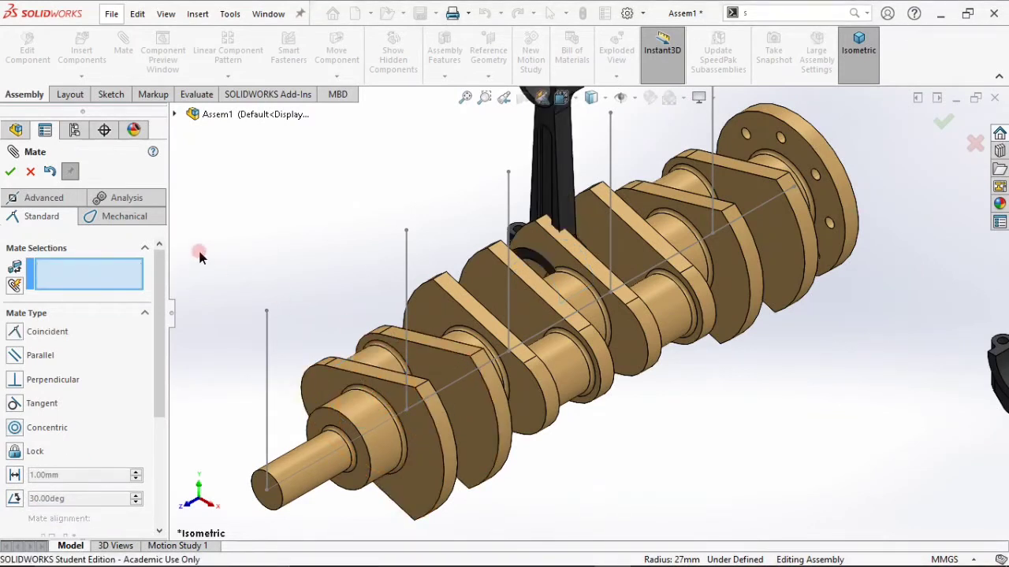
Set up a centered Width mate with the two opposite flat faces of the connecting rod's shank as width selections.
{"action": "left_click", "coordinate": [63, 198]}
{"action": "left_click", "coordinate": [41, 380]}
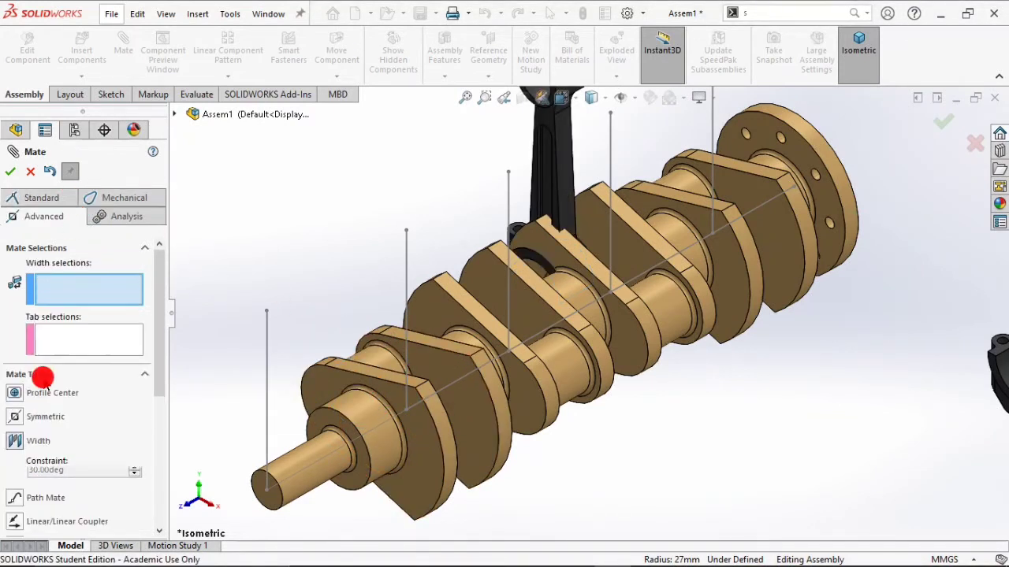
{"action": "key", "text": "XF86MonBrightnessUp"}
{"action": "key", "text": "XF86MonBrightnessUp"}
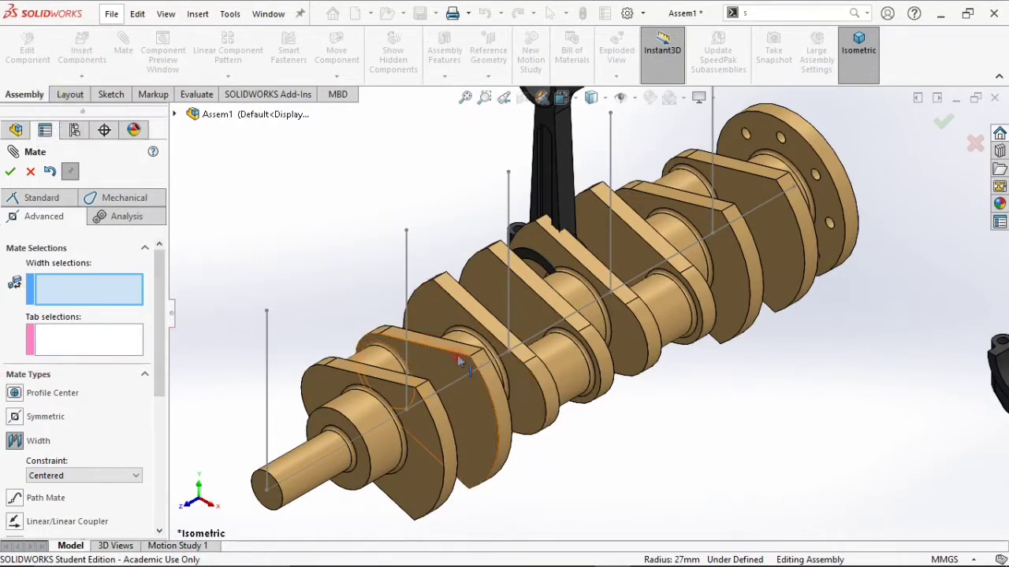
{"action": "scroll", "coordinate": [564, 213], "scroll_direction": "down", "scroll_amount": 3}
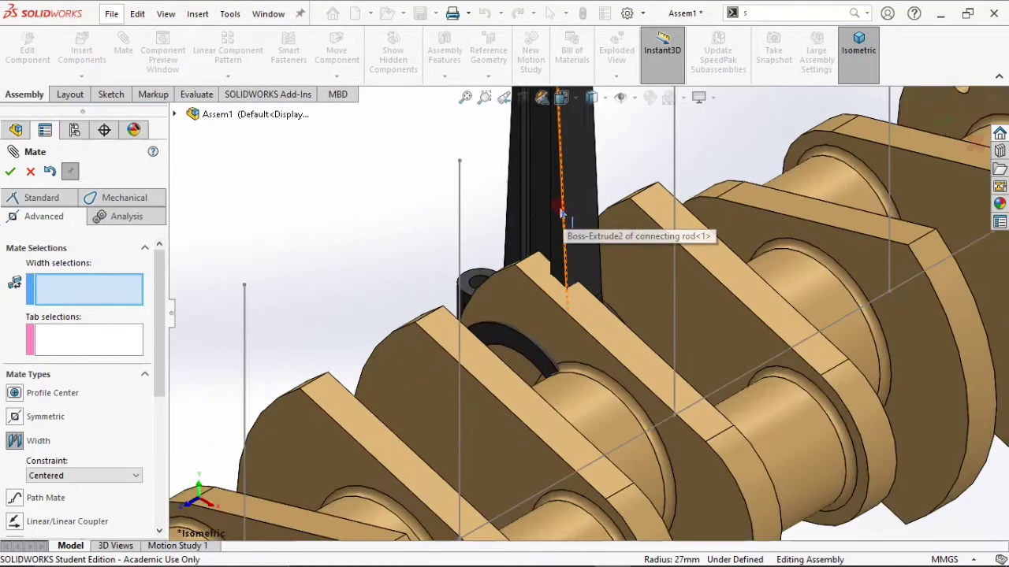
{"action": "scroll", "coordinate": [556, 225], "scroll_direction": "up", "scroll_amount": 1}
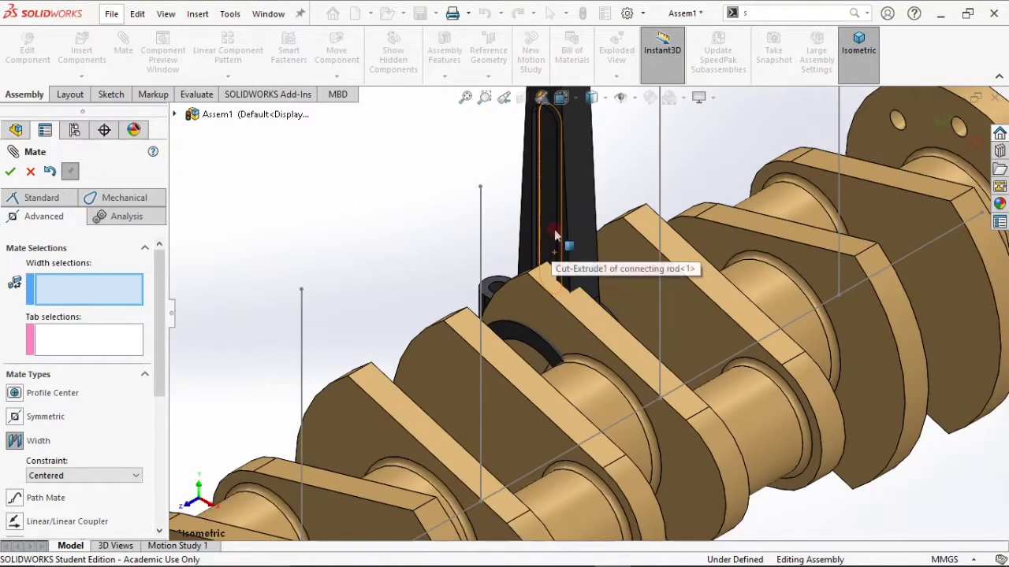
{"action": "left_click", "coordinate": [565, 234]}
{"action": "middle_click_drag", "start_coordinate": [565, 234], "coordinate": [473, 263]}
{"action": "left_click", "coordinate": [543, 149]}
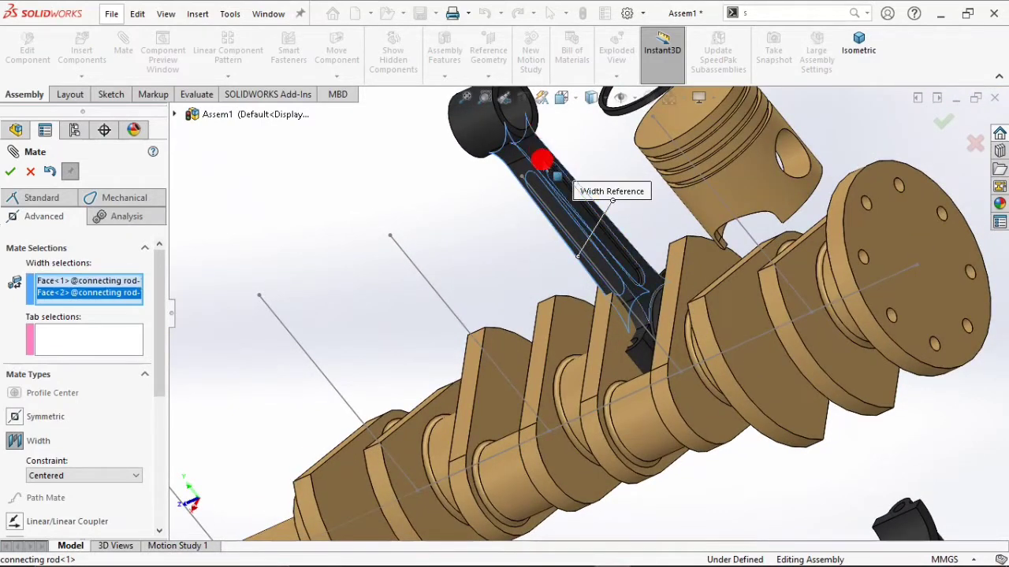
{"action": "middle_click_drag", "start_coordinate": [542, 149], "coordinate": [528, 288]}
{"action": "scroll", "coordinate": [630, 319], "scroll_direction": "up", "scroll_amount": 2}
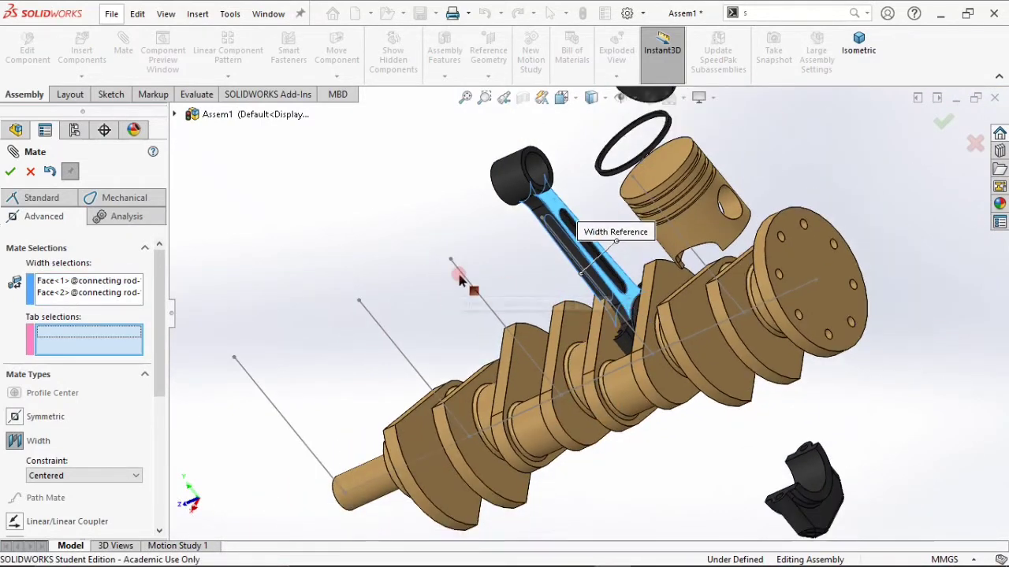
Complete the Width mate using the two facing web faces around the crankpin nearest the shaft end as tab selections, and swing the rod to test it.
{"action": "left_click", "coordinate": [468, 449]}
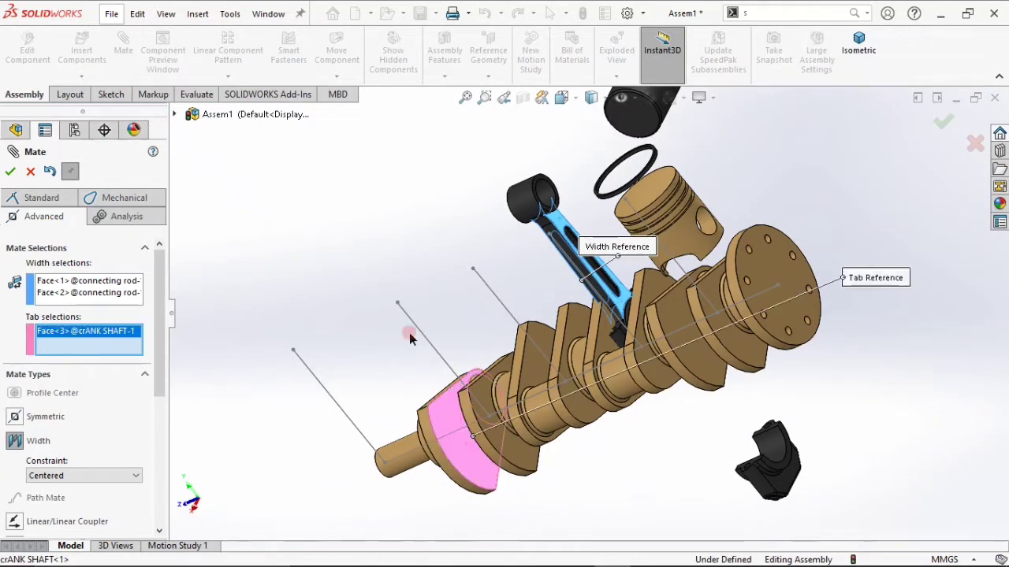
{"action": "middle_click_drag", "start_coordinate": [407, 333], "coordinate": [508, 354]}
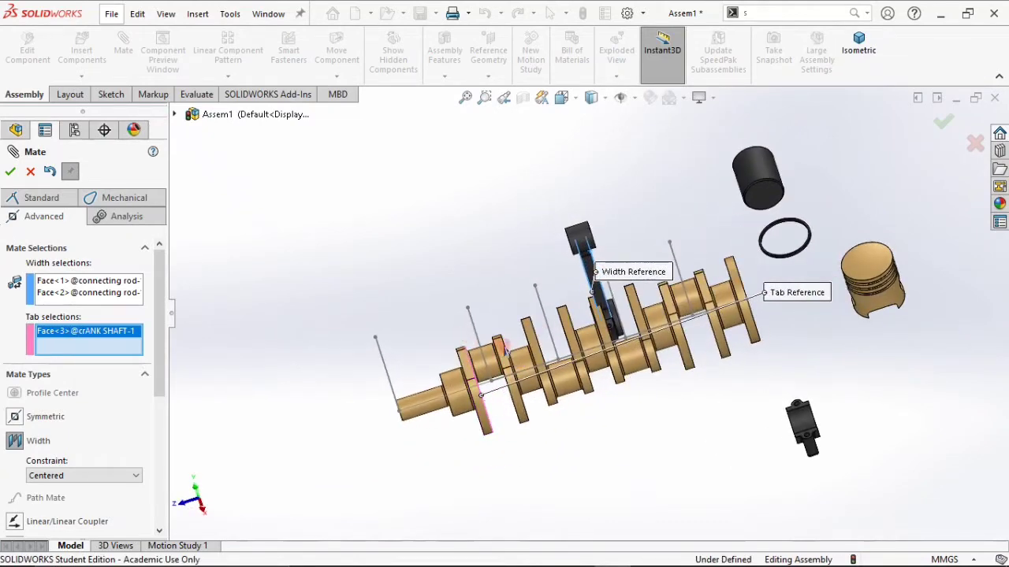
{"action": "middle_click_drag", "start_coordinate": [476, 457], "coordinate": [530, 444]}
{"action": "scroll", "coordinate": [539, 349], "scroll_direction": "down", "scroll_amount": 5}
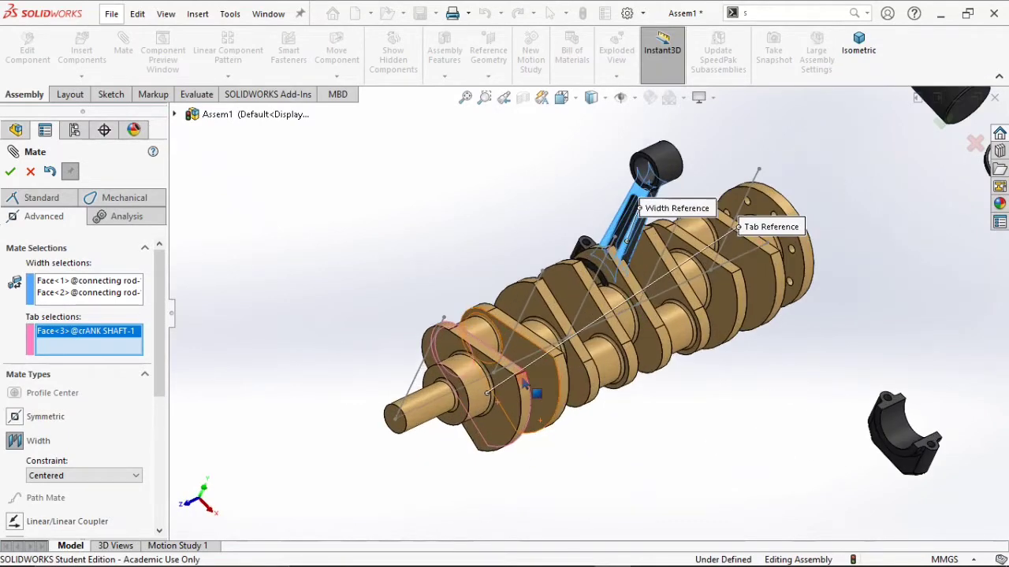
{"action": "left_click", "coordinate": [557, 317]}
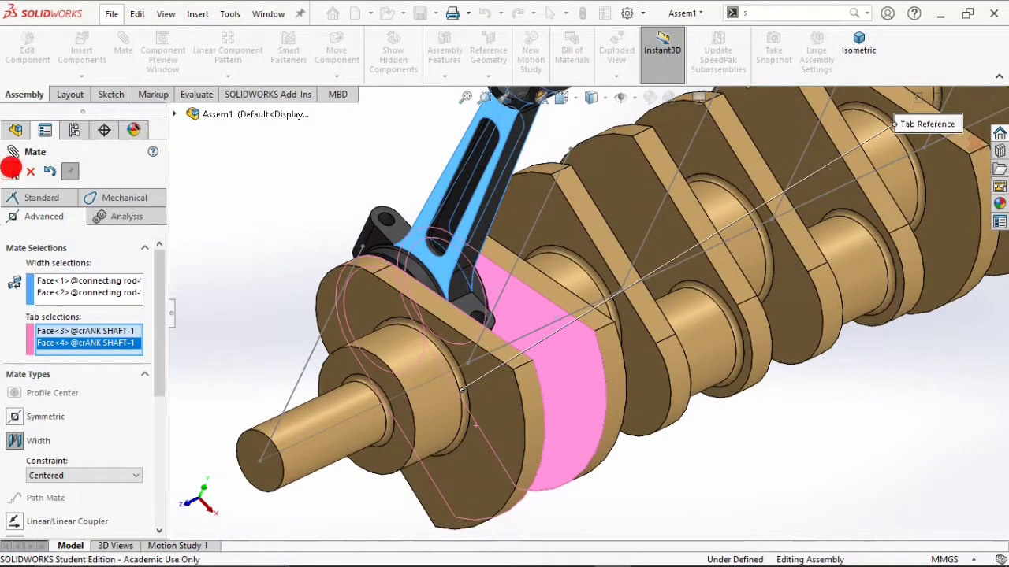
{"action": "left_click", "coordinate": [11, 170]}
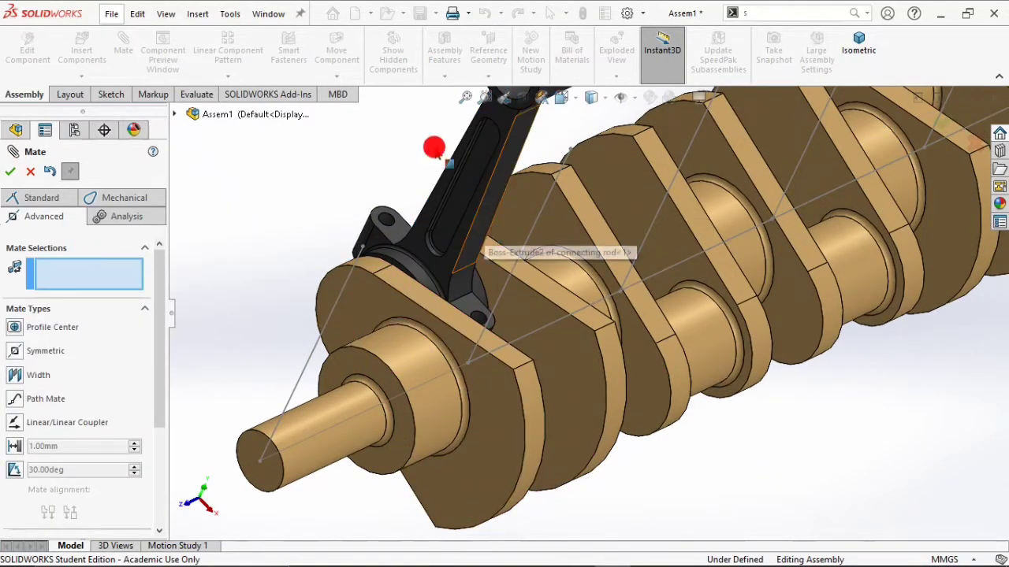
{"action": "left_click_drag", "start_coordinate": [433, 147], "coordinate": [262, 259]}
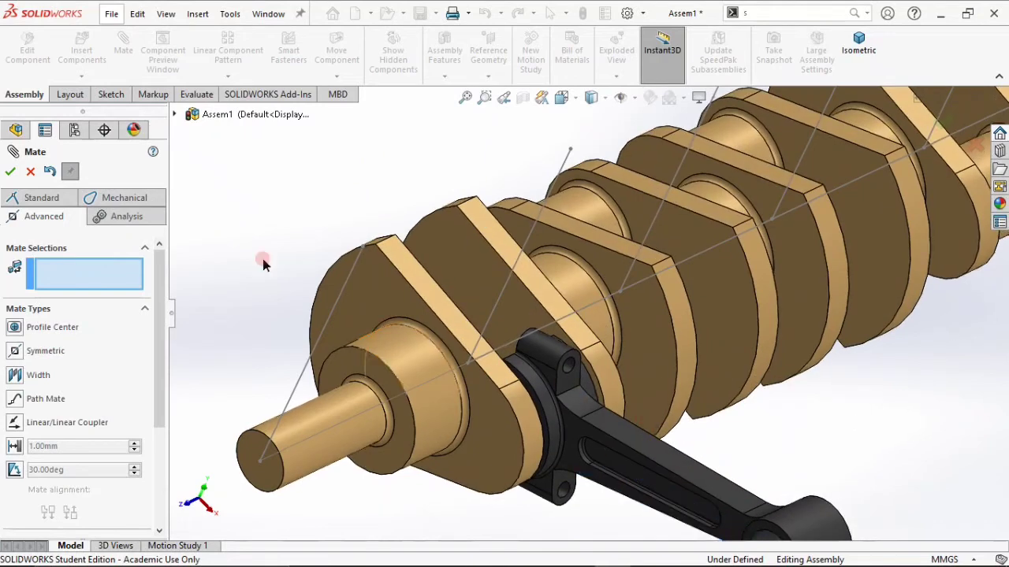
{"action": "scroll", "coordinate": [317, 190], "scroll_direction": "up", "scroll_amount": 3}
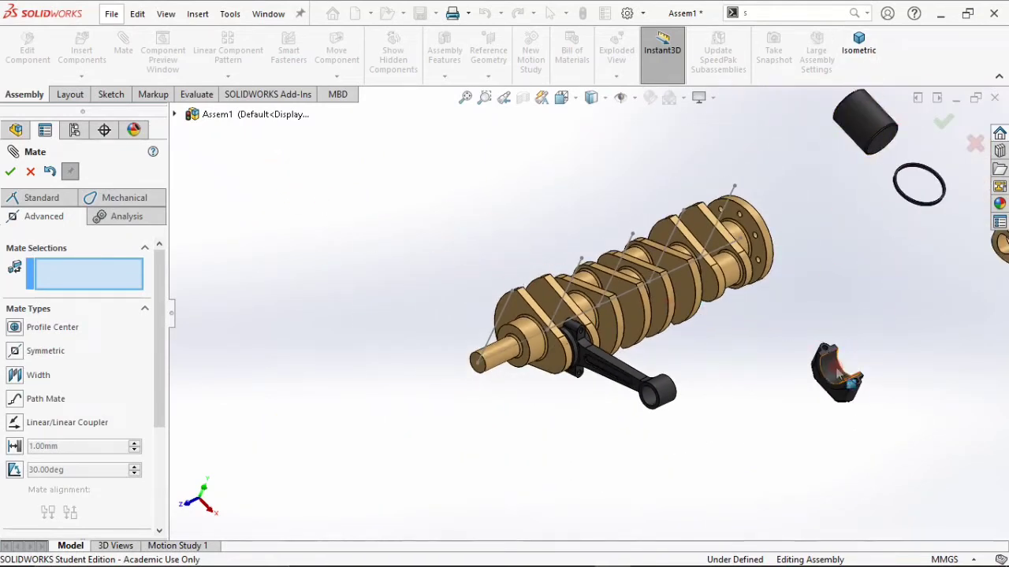
{"action": "left_click", "coordinate": [813, 362]}
{"action": "scroll", "coordinate": [581, 344], "scroll_direction": "down", "scroll_amount": 5}
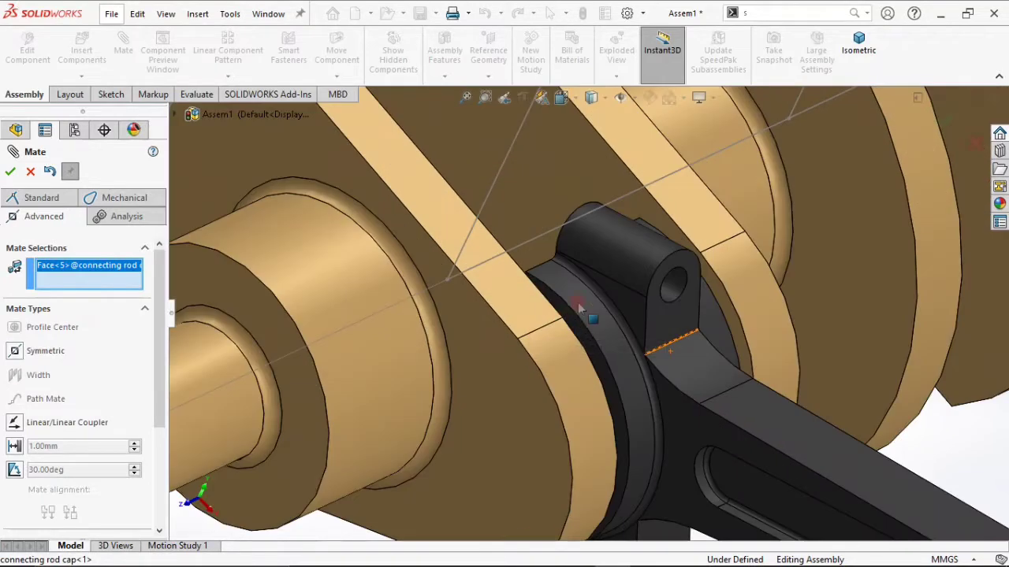
{"action": "left_click", "coordinate": [587, 305]}
{"action": "scroll", "coordinate": [587, 303], "scroll_direction": "up", "scroll_amount": 10}
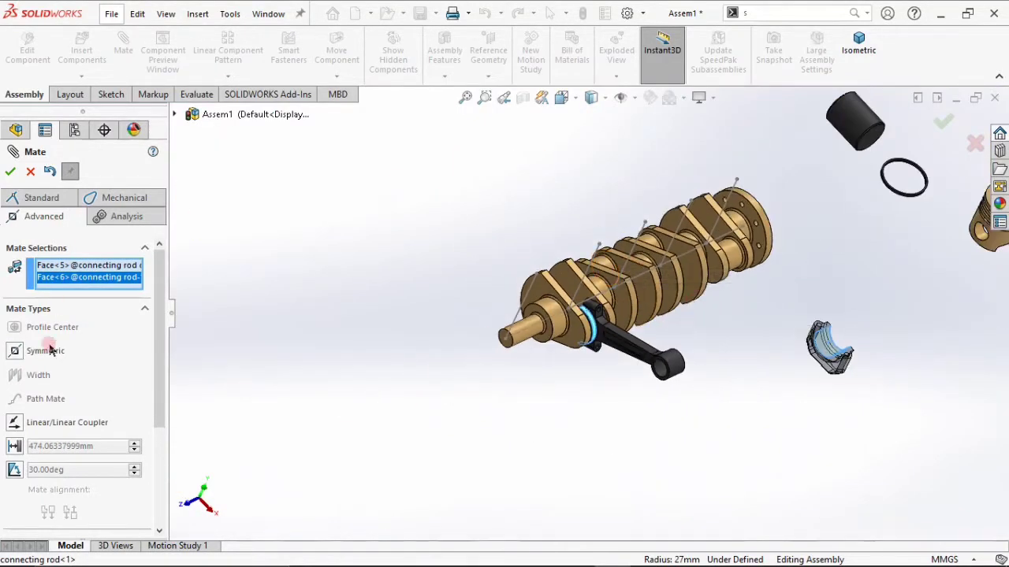
{"action": "left_click", "coordinate": [39, 197]}
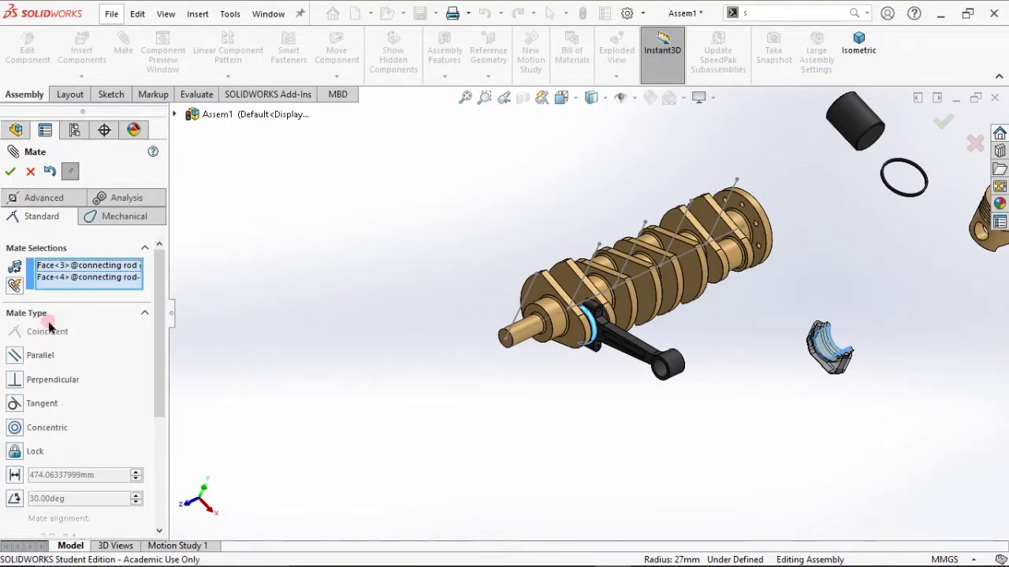
{"action": "left_click", "coordinate": [33, 429]}
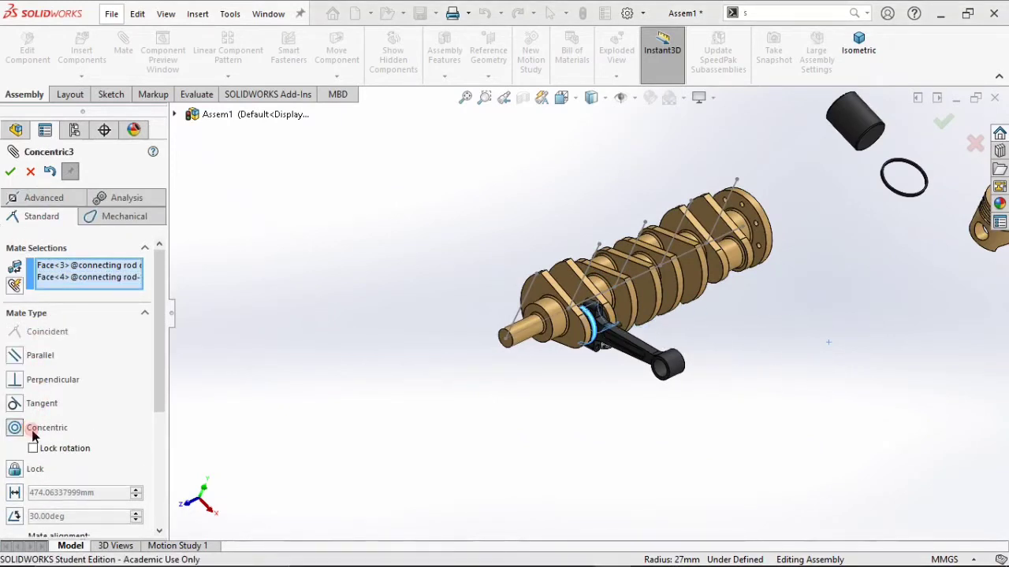
{"action": "right_click", "coordinate": [74, 282]}
{"action": "left_click", "coordinate": [110, 286]}
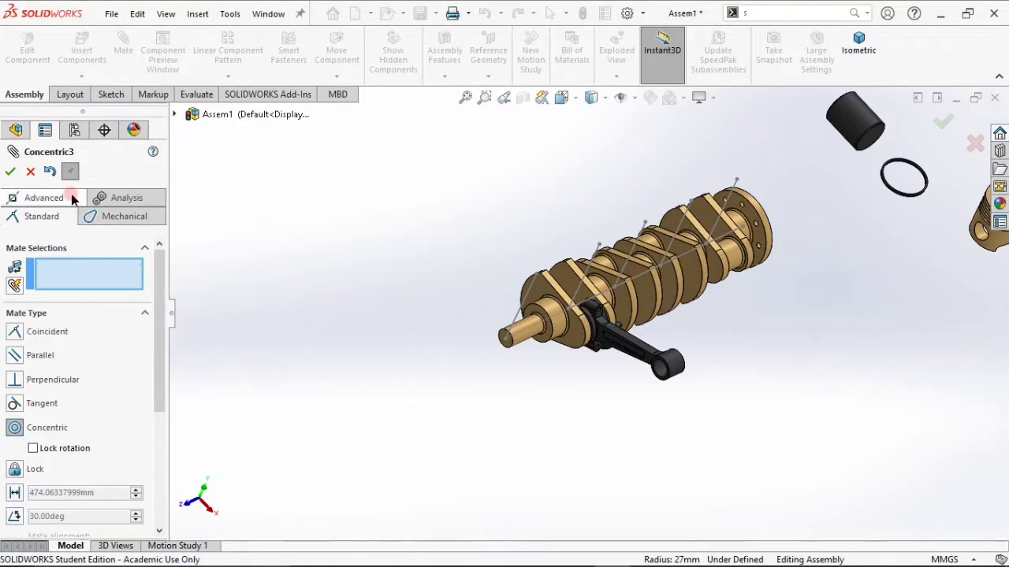
{"action": "left_click", "coordinate": [47, 171]}
Rotate the crankshaft and swing the connecting rod so the rod's crankpin is exposed opposite the loose cap.
{"action": "scroll", "coordinate": [554, 250], "scroll_direction": "down", "scroll_amount": 2}
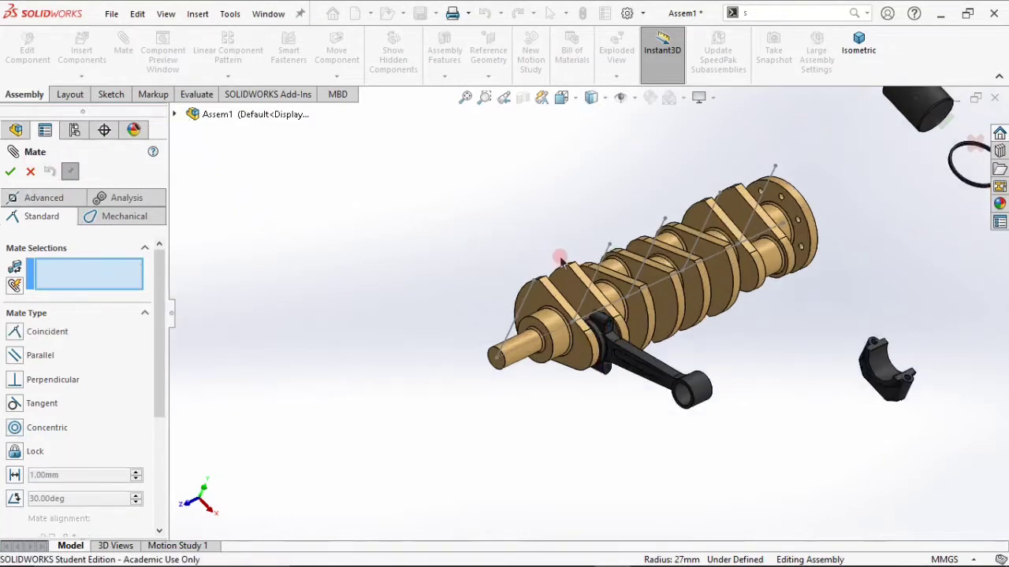
{"action": "left_click_drag", "start_coordinate": [586, 388], "coordinate": [552, 427]}
{"action": "left_click_drag", "start_coordinate": [707, 446], "coordinate": [660, 300]}
{"action": "left_click_drag", "start_coordinate": [436, 61], "coordinate": [674, 449]}
Add a concentric mate between the connecting rod cap's curved inner face and the crankpin holding the connecting rod.
{"action": "left_click", "coordinate": [961, 397]}
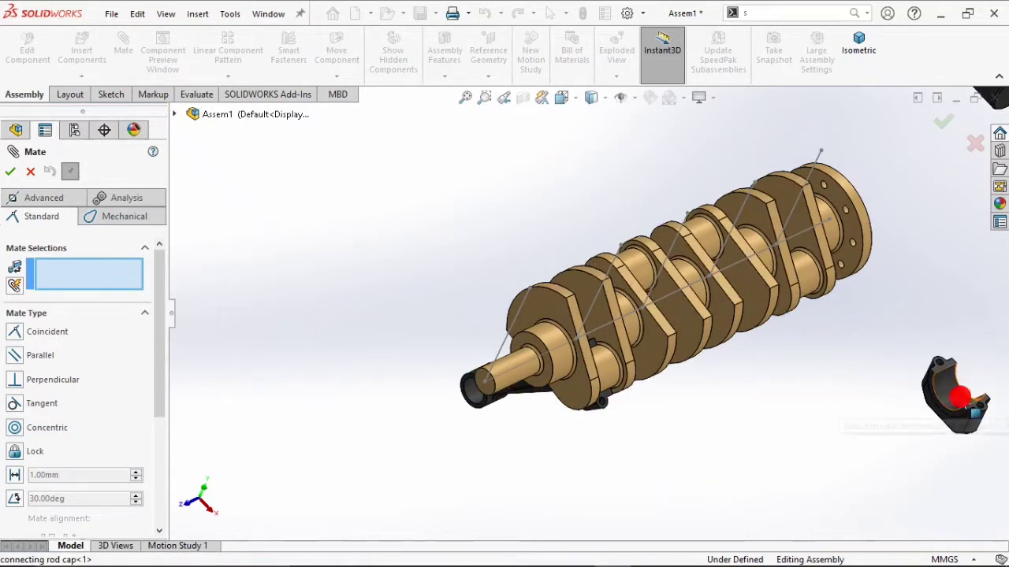
{"action": "left_click", "coordinate": [616, 386]}
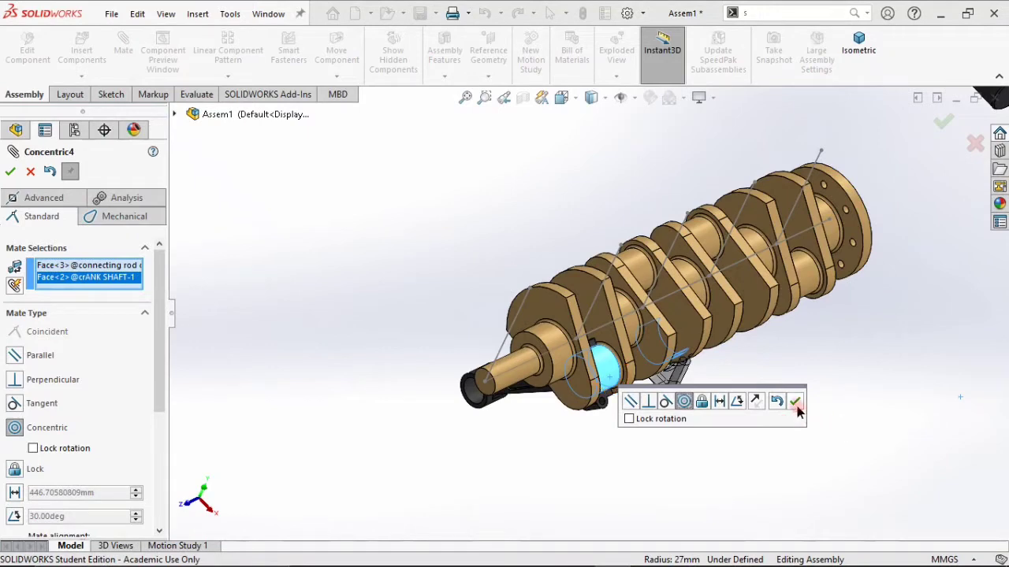
{"action": "left_click", "coordinate": [795, 402]}
Add a coincident mate between the flat joint faces of the cap and the connecting rod, with the mate alignment flipped.
{"action": "scroll", "coordinate": [699, 389], "scroll_direction": "down", "scroll_amount": 6}
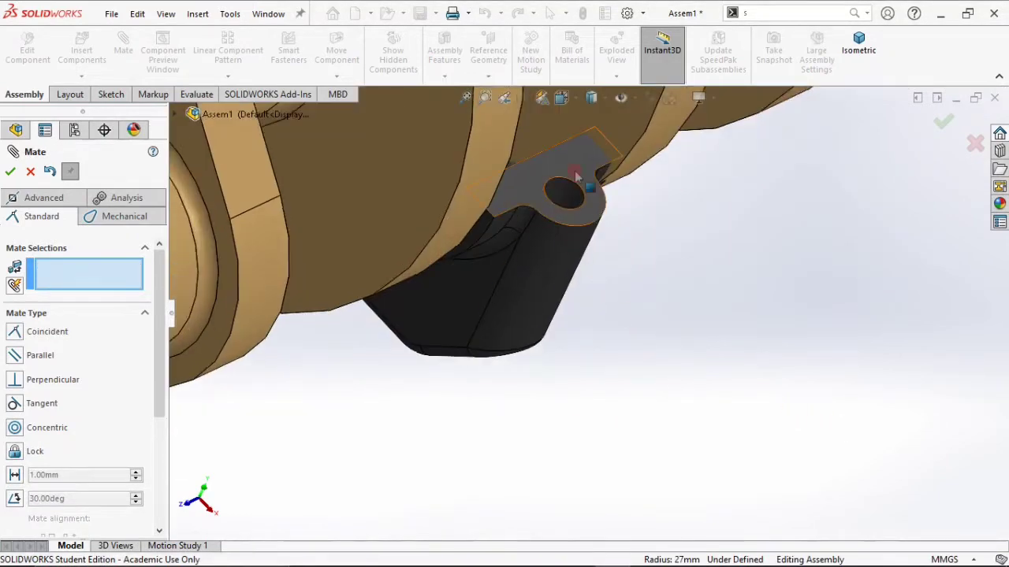
{"action": "left_click", "coordinate": [576, 176]}
{"action": "scroll", "coordinate": [664, 324], "scroll_direction": "up", "scroll_amount": 6}
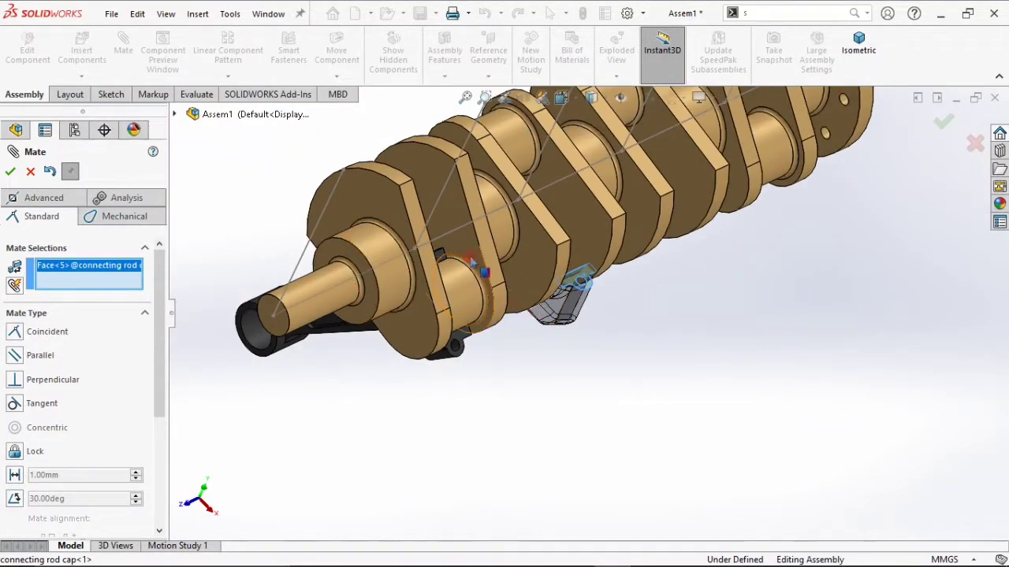
{"action": "scroll", "coordinate": [471, 261], "scroll_direction": "down", "scroll_amount": 5}
{"action": "left_click", "coordinate": [424, 282]}
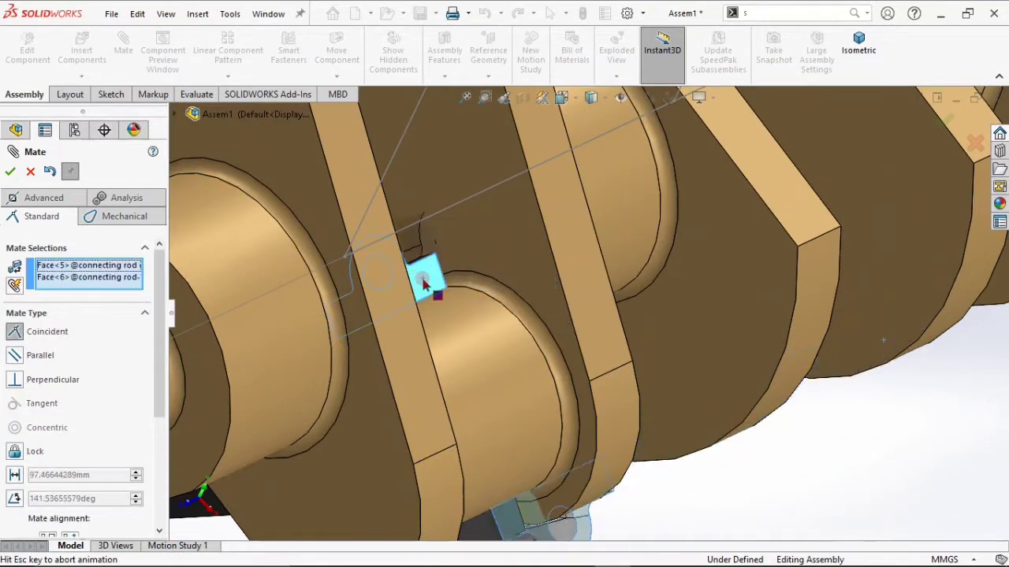
{"action": "left_click", "coordinate": [367, 247]}
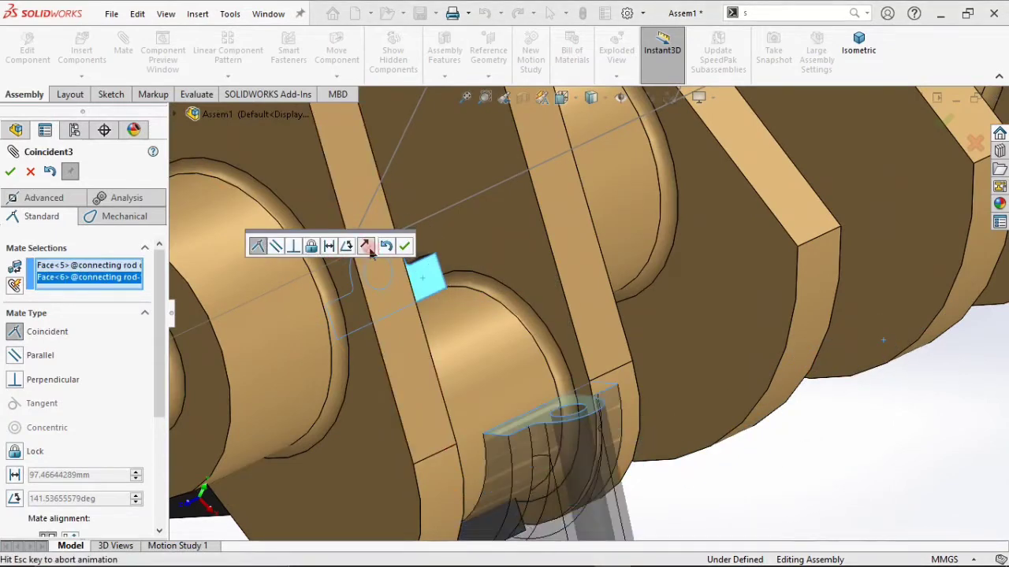
{"action": "left_click", "coordinate": [407, 249]}
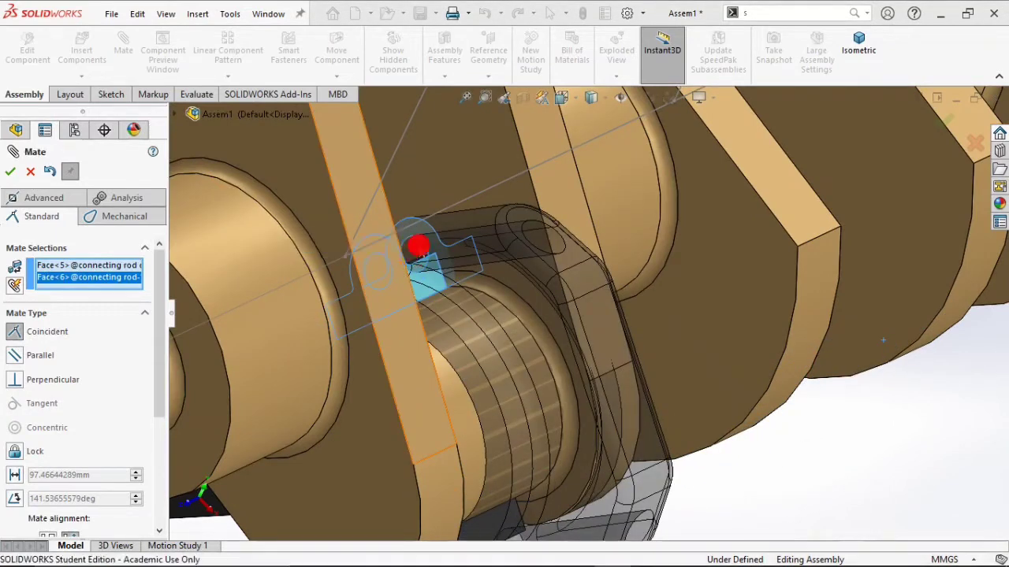
Add a concentric mate between a bolt hole of the connecting rod cap and the matching bolt hole of the connecting rod.
{"action": "left_click", "coordinate": [546, 256]}
{"action": "middle_click_drag", "start_coordinate": [631, 314], "coordinate": [537, 347]}
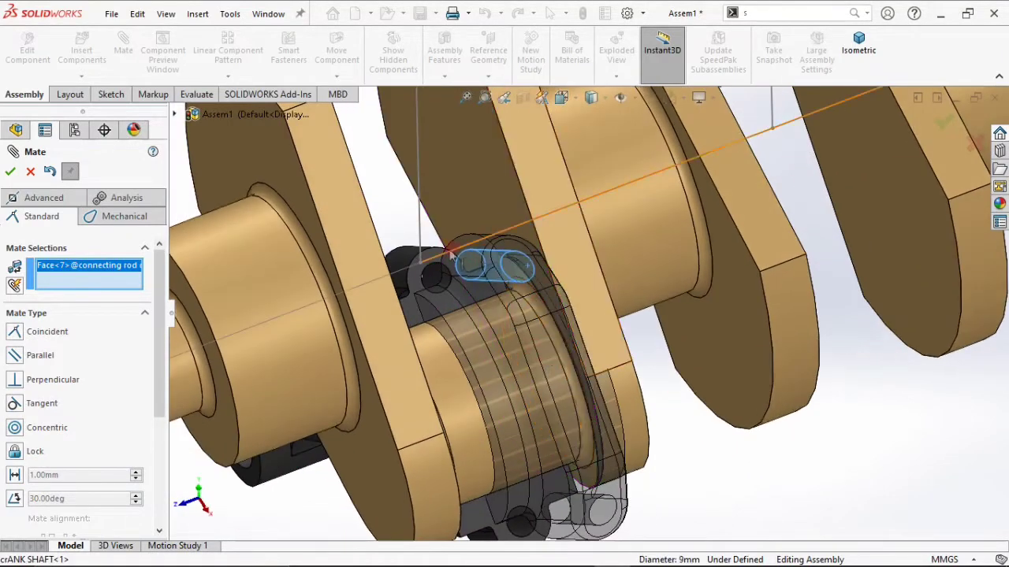
{"action": "left_click", "coordinate": [430, 286]}
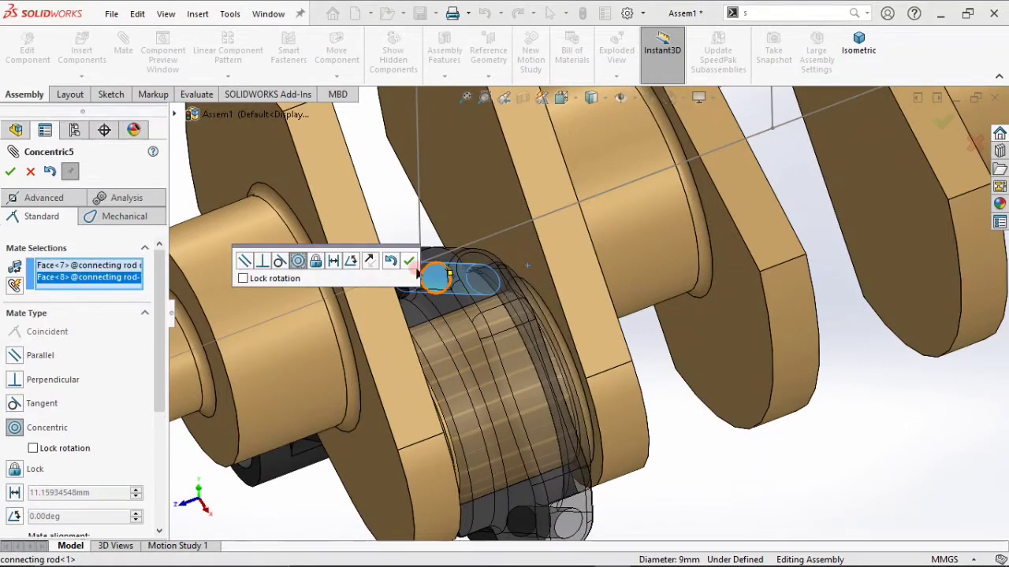
{"action": "left_click", "coordinate": [411, 262]}
Restore the isometric view and rotate the crankshaft and rod assembly until the connecting rod stands upright above the crankshaft.
{"action": "middle_click_drag", "start_coordinate": [646, 416], "coordinate": [561, 399]}
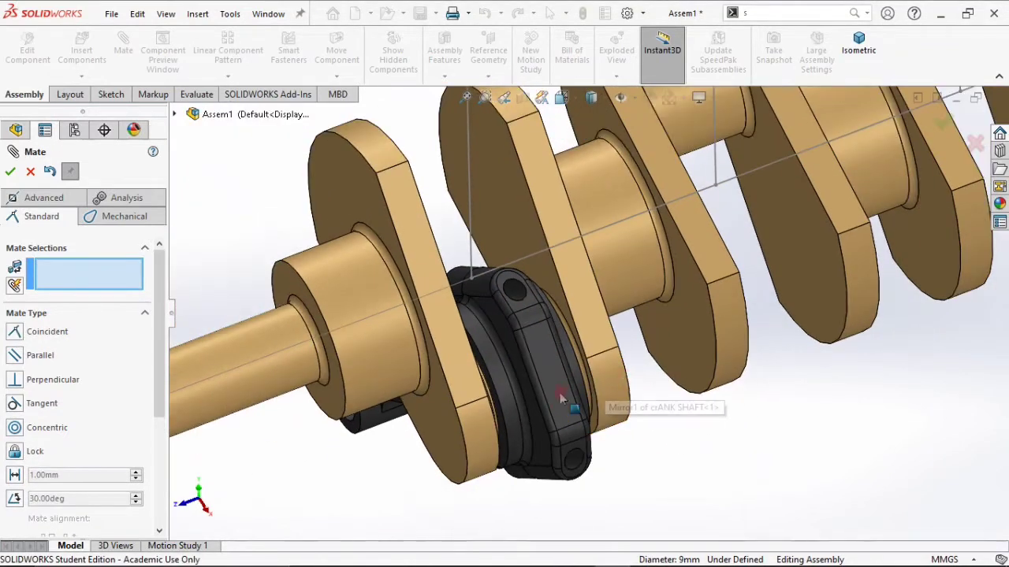
{"action": "left_click", "coordinate": [862, 58]}
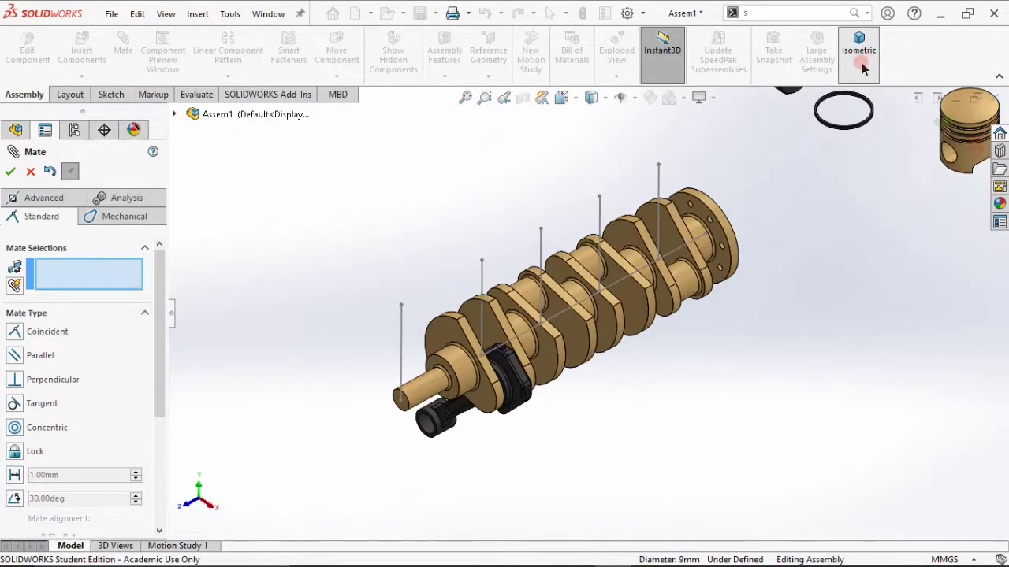
{"action": "left_click_drag", "start_coordinate": [473, 398], "coordinate": [496, 272]}
{"action": "scroll", "coordinate": [508, 356], "scroll_direction": "down", "scroll_amount": 6}
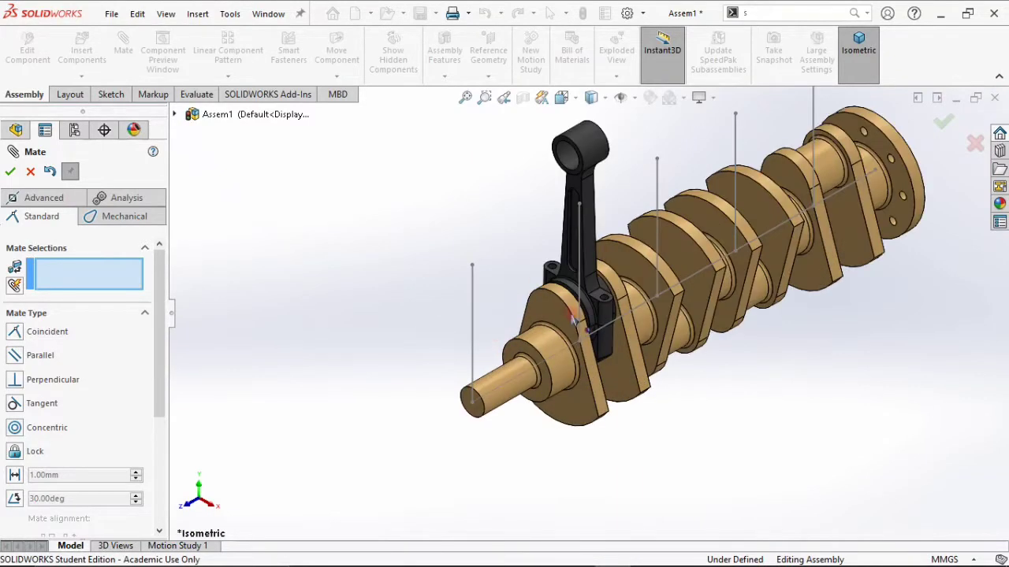
{"action": "left_click_drag", "start_coordinate": [535, 291], "coordinate": [505, 267]}
Add a concentric mate between the piston ring's inner face and the cylindrical face of the piston head's ring groove.
{"action": "scroll", "coordinate": [398, 306], "scroll_direction": "up", "scroll_amount": 5}
{"action": "scroll", "coordinate": [827, 215], "scroll_direction": "up", "scroll_amount": 3}
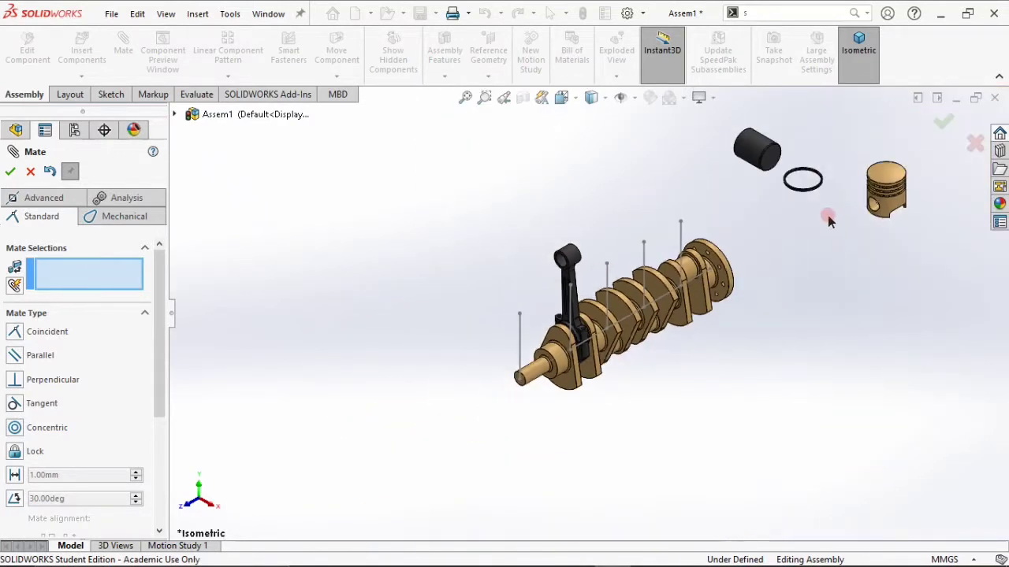
{"action": "scroll", "coordinate": [877, 162], "scroll_direction": "down", "scroll_amount": 8}
{"action": "scroll", "coordinate": [877, 163], "scroll_direction": "down", "scroll_amount": 2}
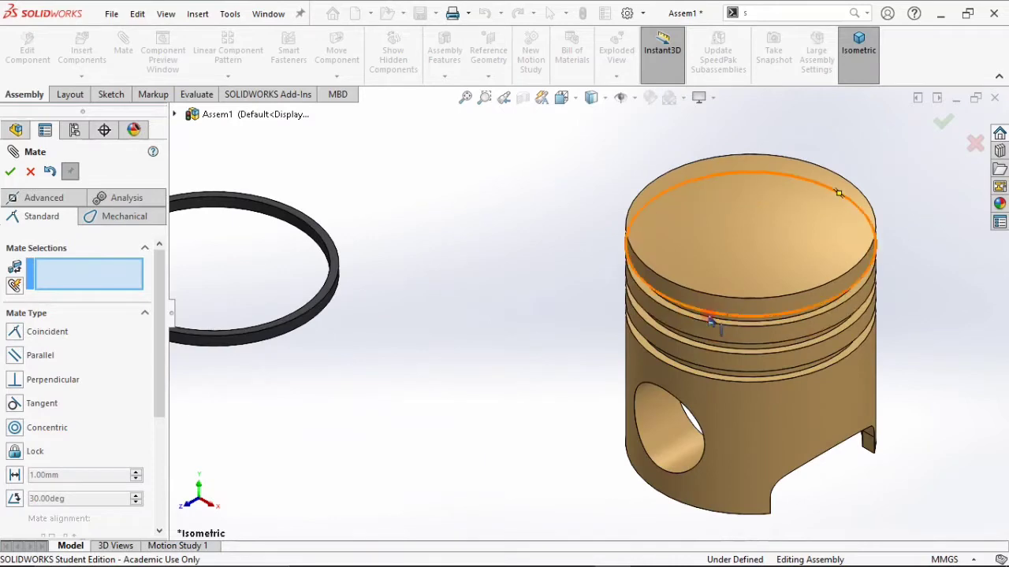
{"action": "left_click", "coordinate": [308, 228]}
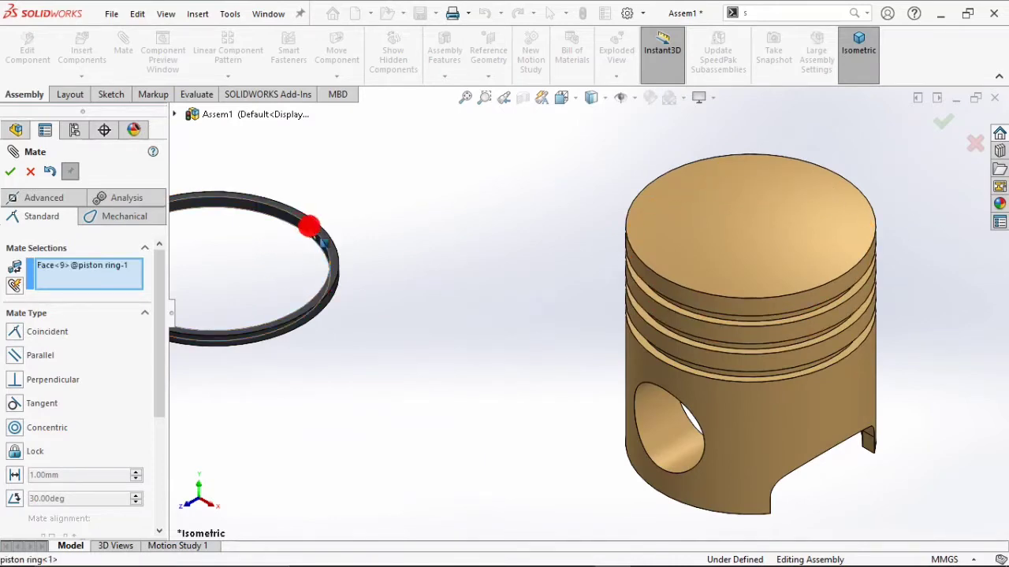
{"action": "scroll", "coordinate": [787, 289], "scroll_direction": "down", "scroll_amount": 4}
{"action": "scroll", "coordinate": [731, 353], "scroll_direction": "down", "scroll_amount": 3}
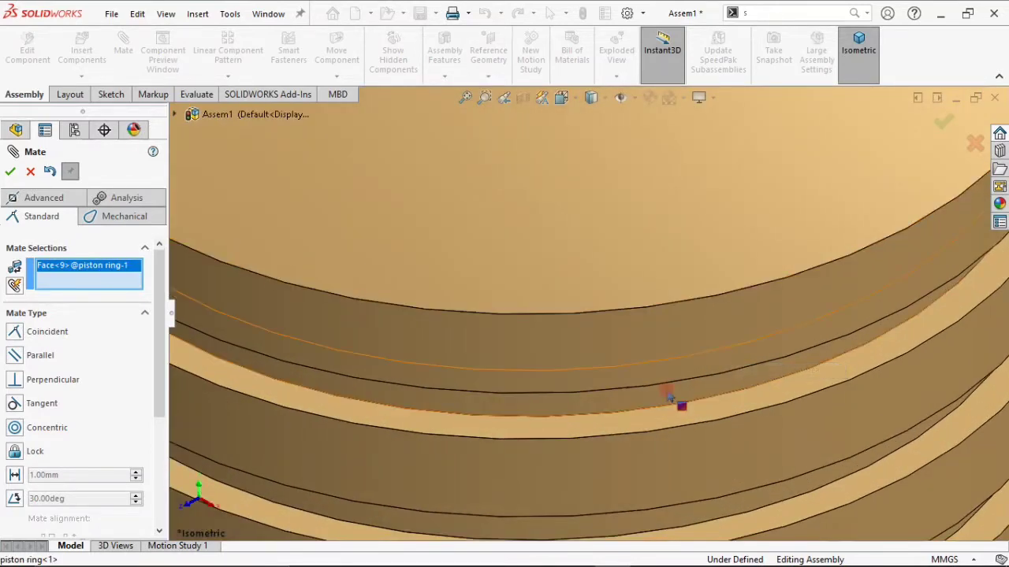
{"action": "left_click", "coordinate": [670, 399]}
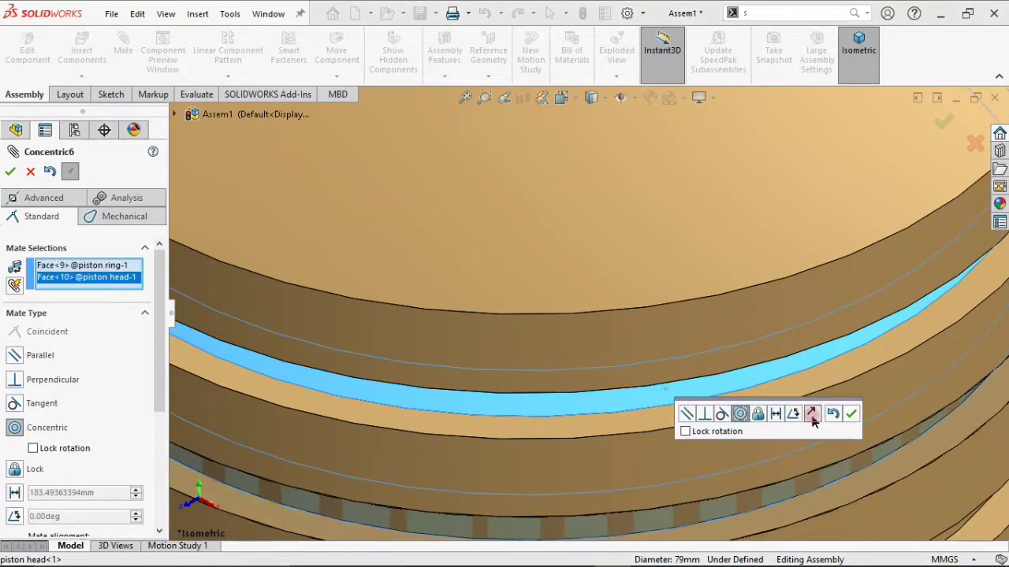
{"action": "left_click", "coordinate": [855, 416]}
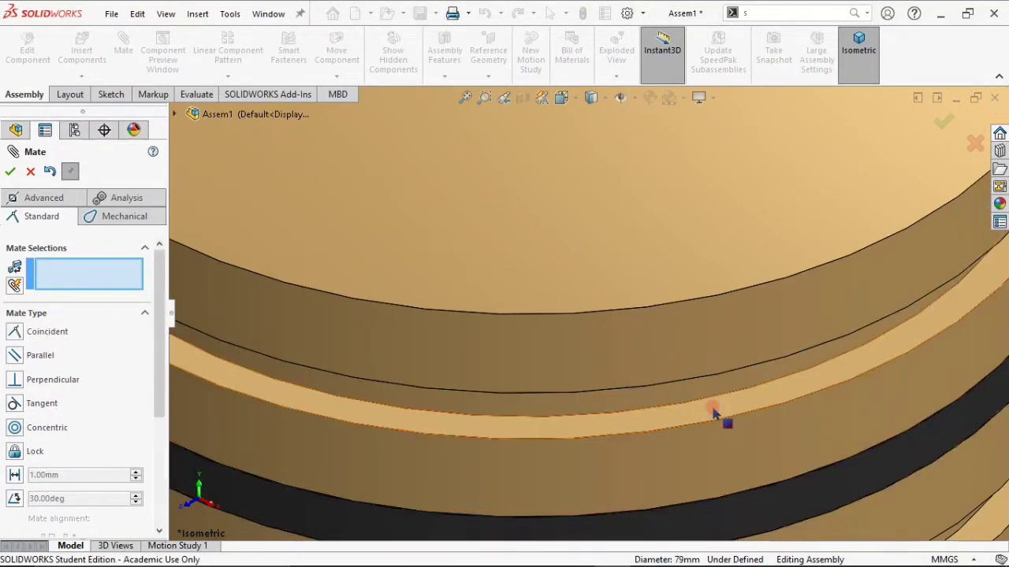
Add a coincident mate between the flat lower face of the piston head's uppermost groove and the underside of the piston ring.
{"action": "left_click", "coordinate": [711, 407]}
{"action": "scroll", "coordinate": [664, 360], "scroll_direction": "up", "scroll_amount": 3}
{"action": "scroll", "coordinate": [690, 398], "scroll_direction": "down", "scroll_amount": 3}
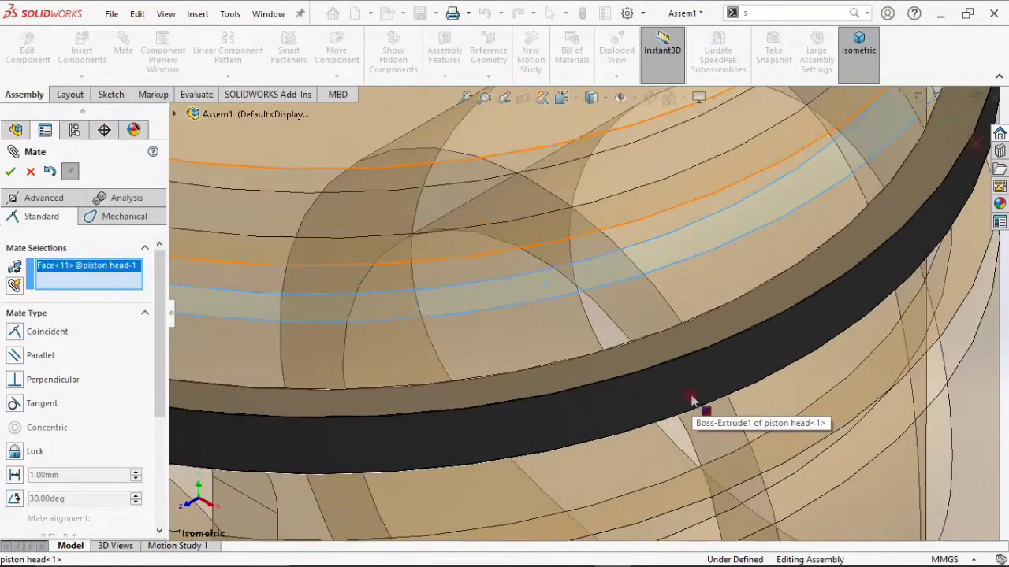
{"action": "middle_click_drag", "start_coordinate": [687, 394], "coordinate": [666, 261]}
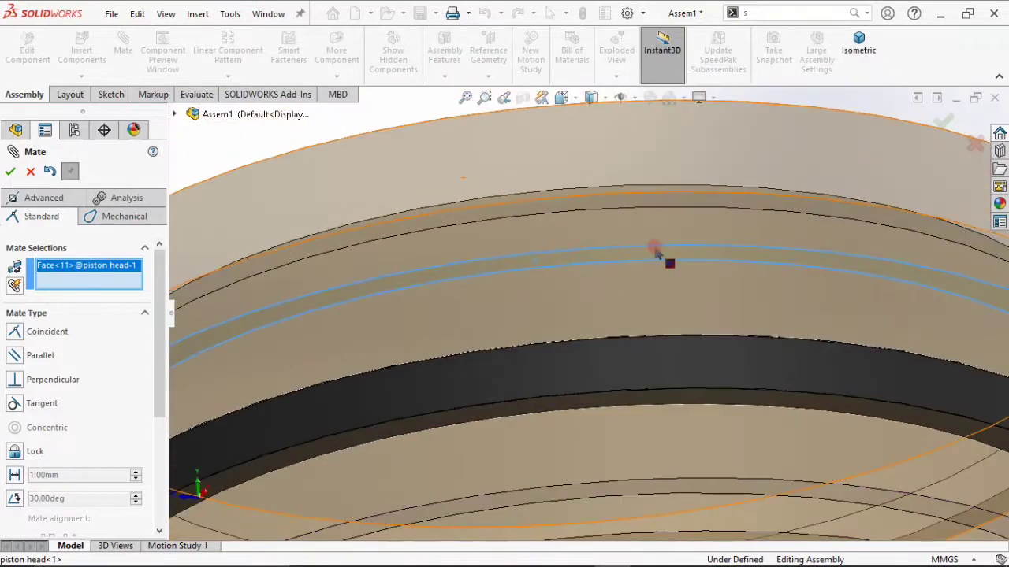
{"action": "left_click", "coordinate": [668, 402]}
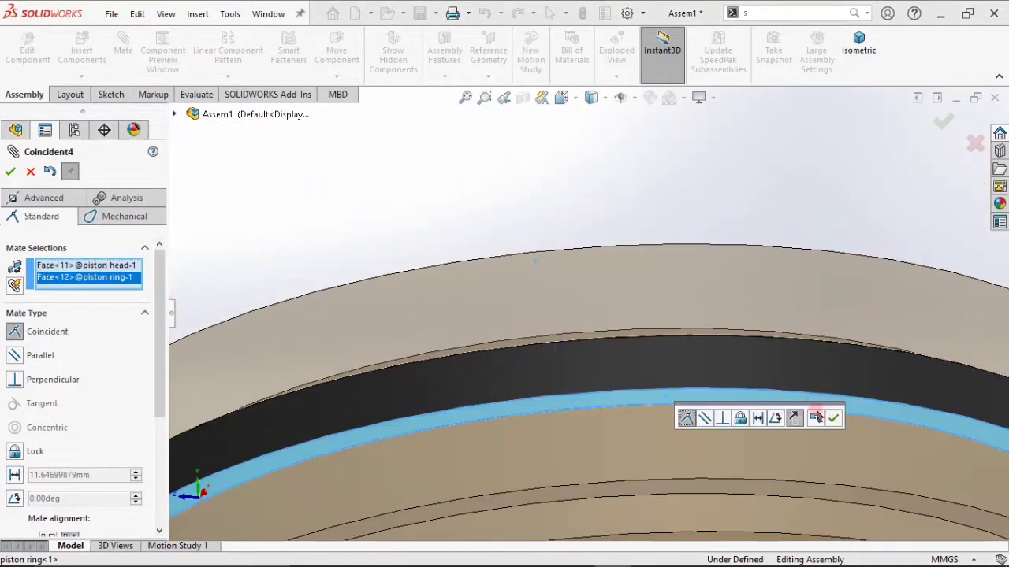
{"action": "left_click", "coordinate": [836, 416]}
{"action": "left_click", "coordinate": [859, 70]}
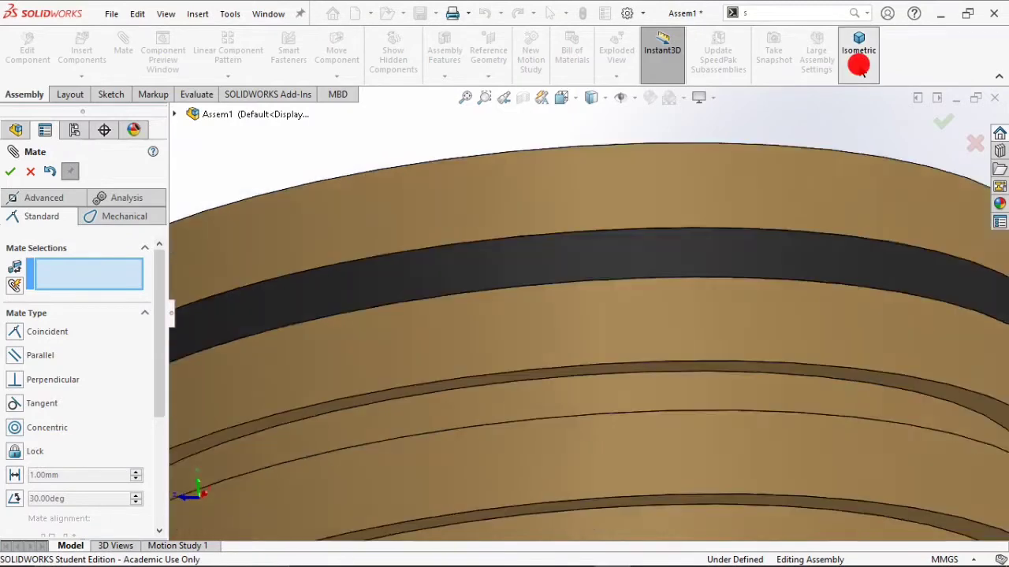
{"action": "scroll", "coordinate": [740, 224], "scroll_direction": "down", "scroll_amount": 5}
{"action": "scroll", "coordinate": [646, 254], "scroll_direction": "down", "scroll_amount": 4}
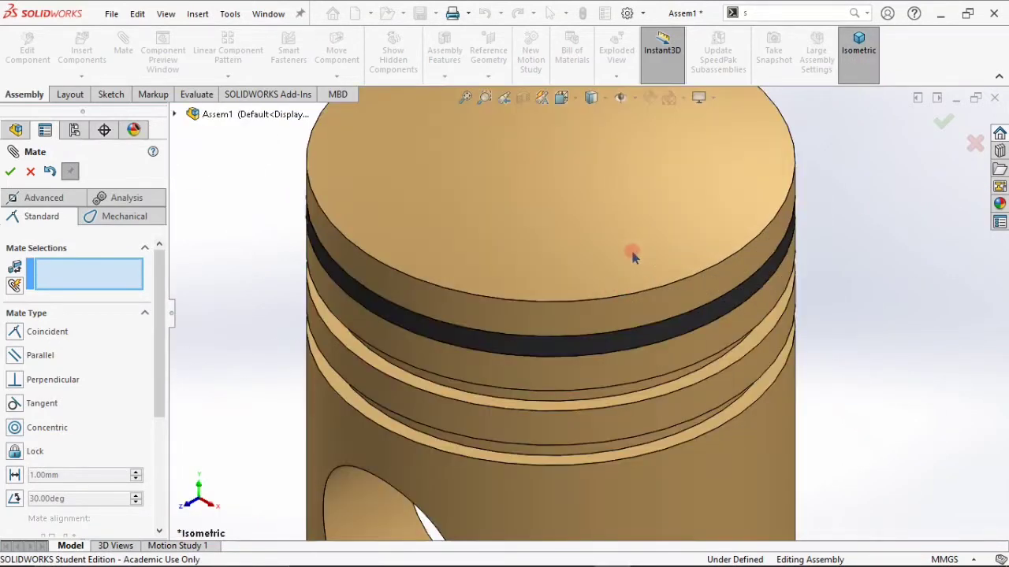
{"action": "left_click", "coordinate": [30, 172]}
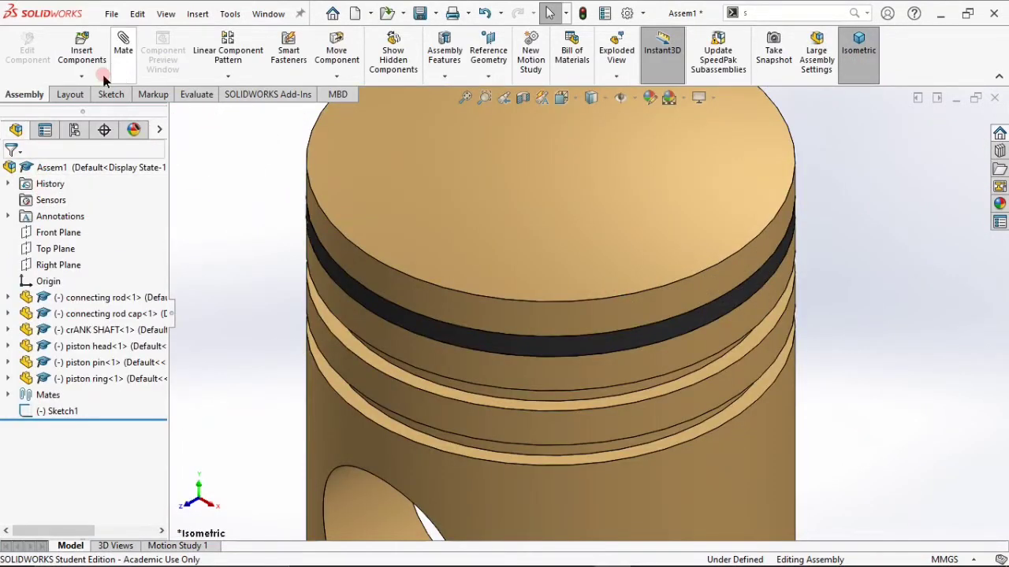
Copy the piston ring with its mates into the piston head's middle groove, referencing that groove's cylindrical and flat faces.
{"action": "left_click", "coordinate": [81, 76]}
{"action": "left_click", "coordinate": [111, 147]}
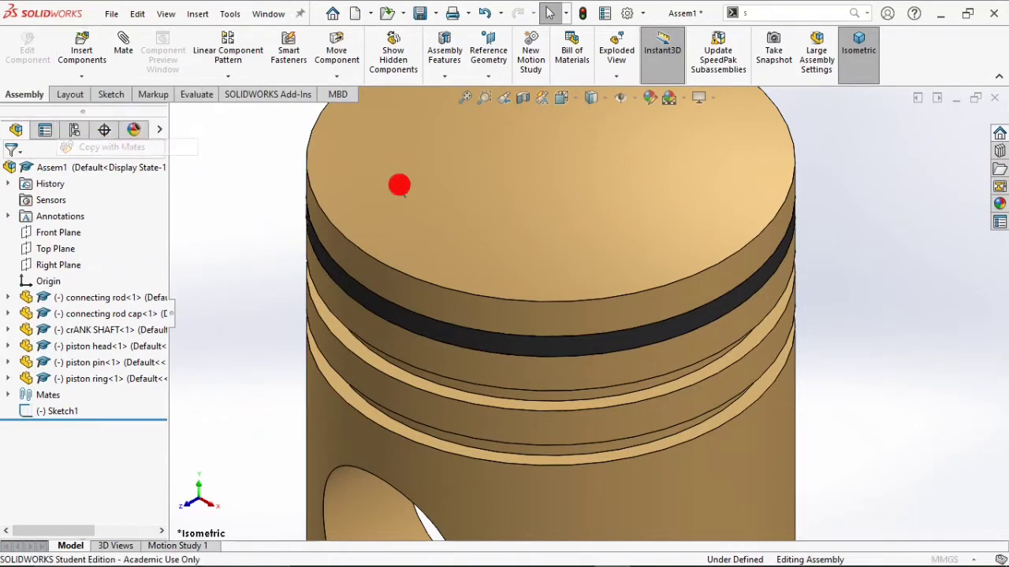
{"action": "left_click", "coordinate": [543, 343]}
{"action": "right_click", "coordinate": [204, 265]}
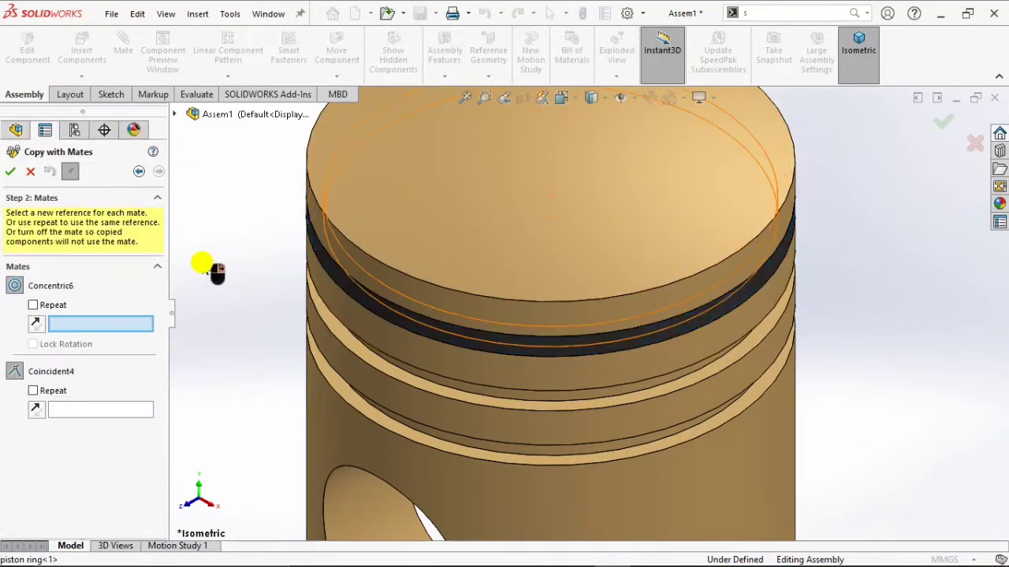
{"action": "left_click", "coordinate": [481, 398]}
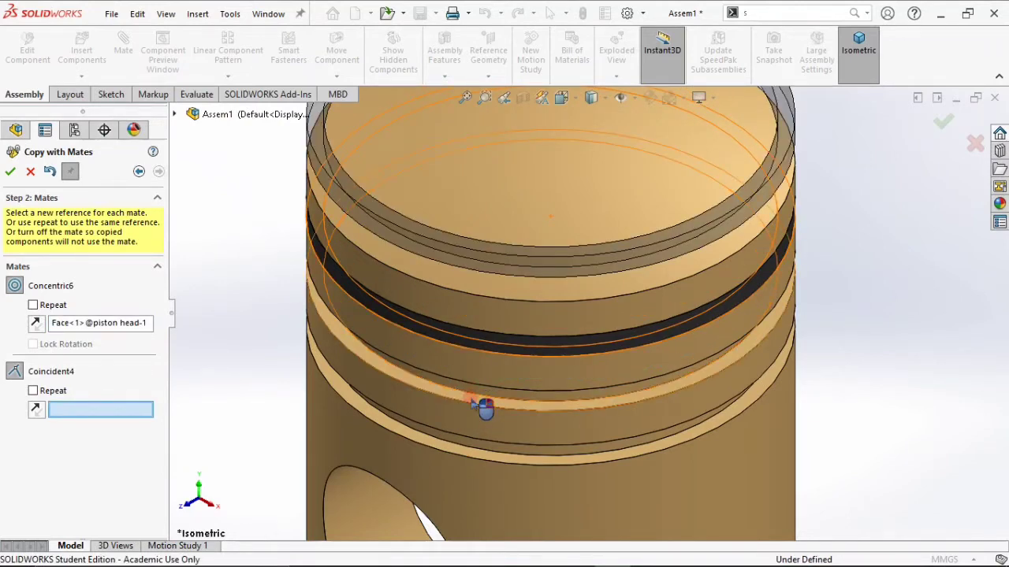
{"action": "left_click", "coordinate": [482, 405]}
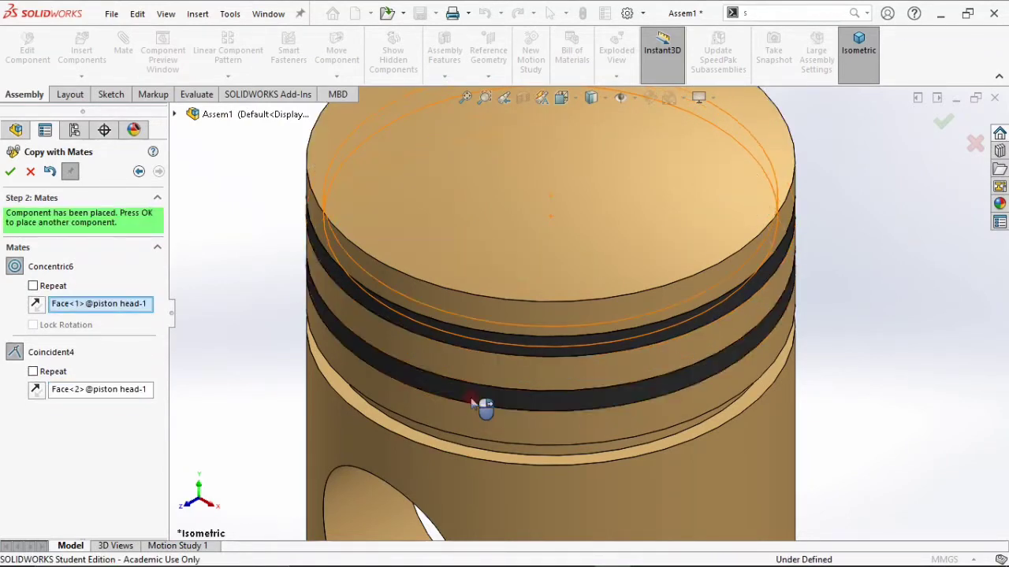
Place another mated copy of the piston ring in the lowest groove of the piston head and end the copying.
{"action": "left_click", "coordinate": [461, 442]}
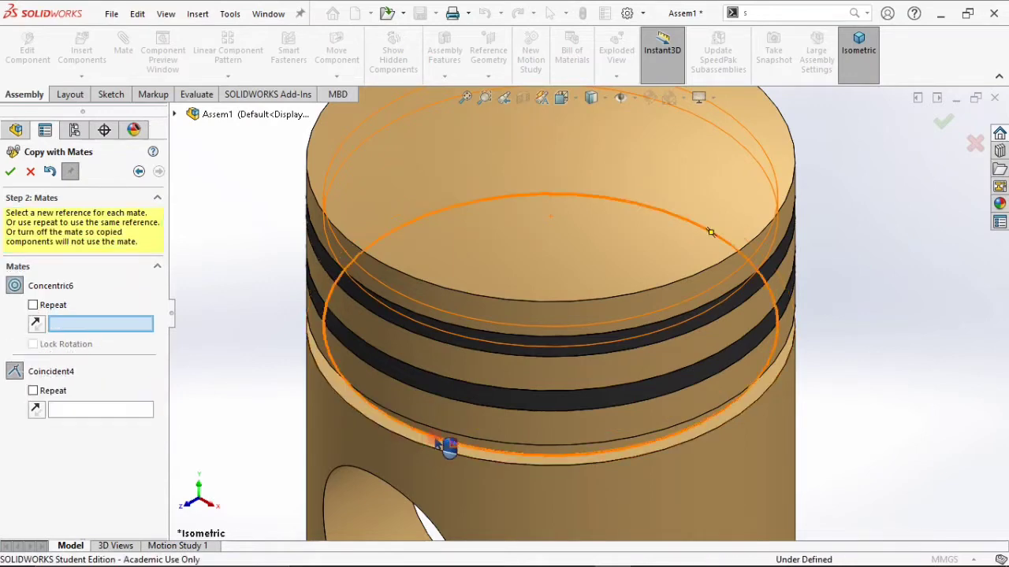
{"action": "left_click", "coordinate": [487, 453]}
{"action": "left_click", "coordinate": [471, 443]}
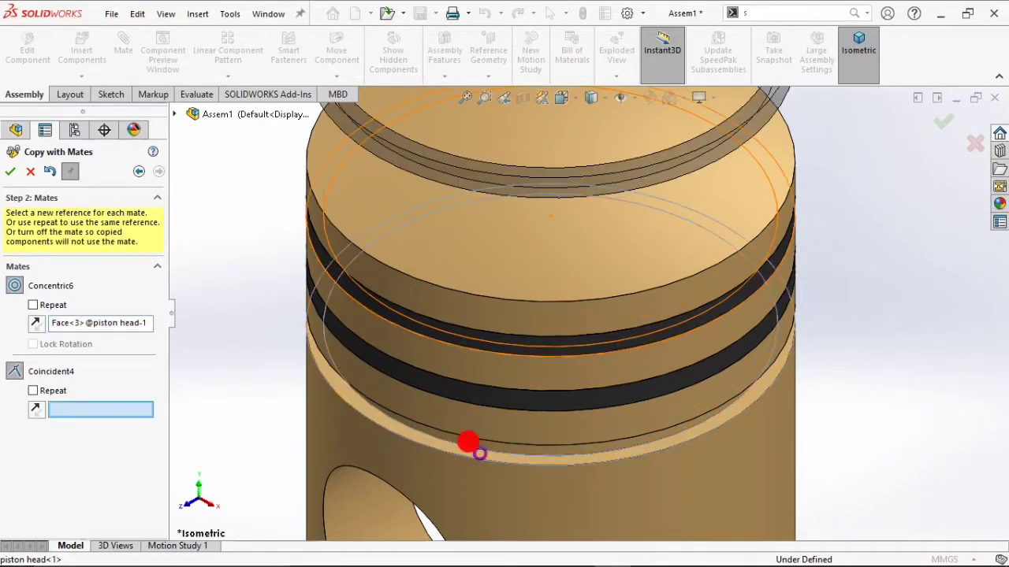
{"action": "left_click", "coordinate": [276, 368]}
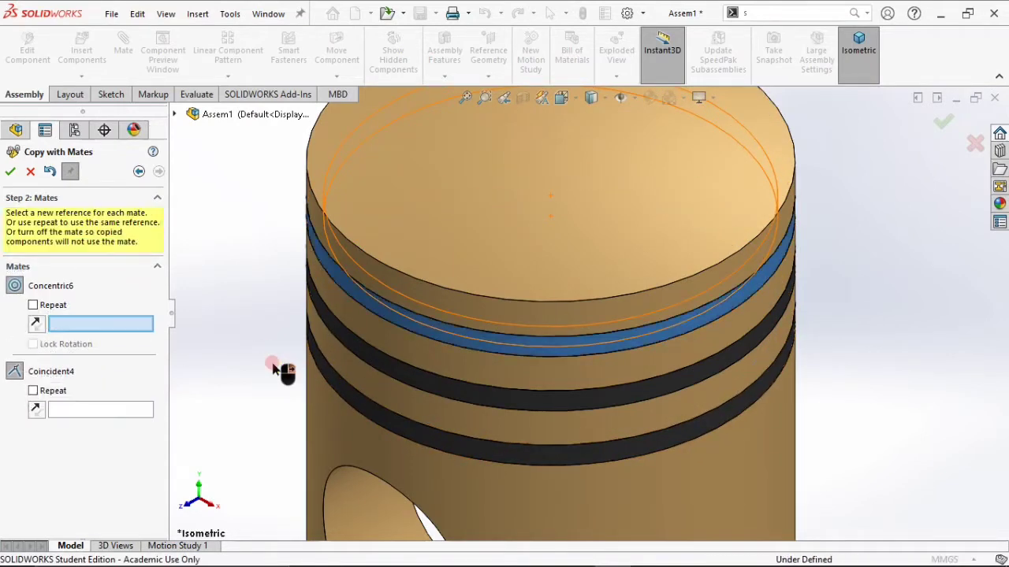
{"action": "left_click", "coordinate": [12, 173]}
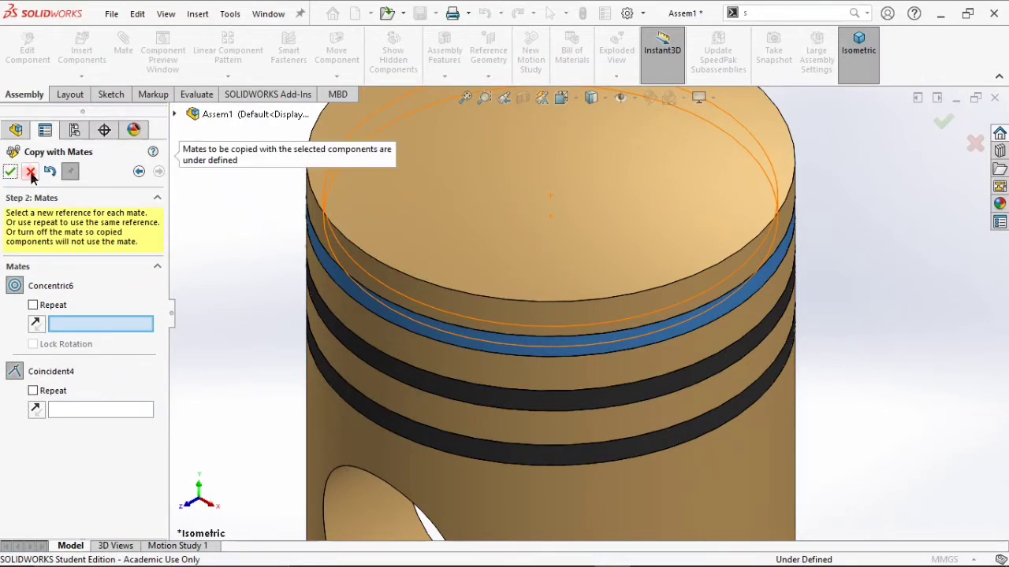
{"action": "left_click", "coordinate": [30, 172]}
Add a concentric mate between the small-end bore of the connecting rod and the pin hole of the piston head.
{"action": "key", "text": "f"}
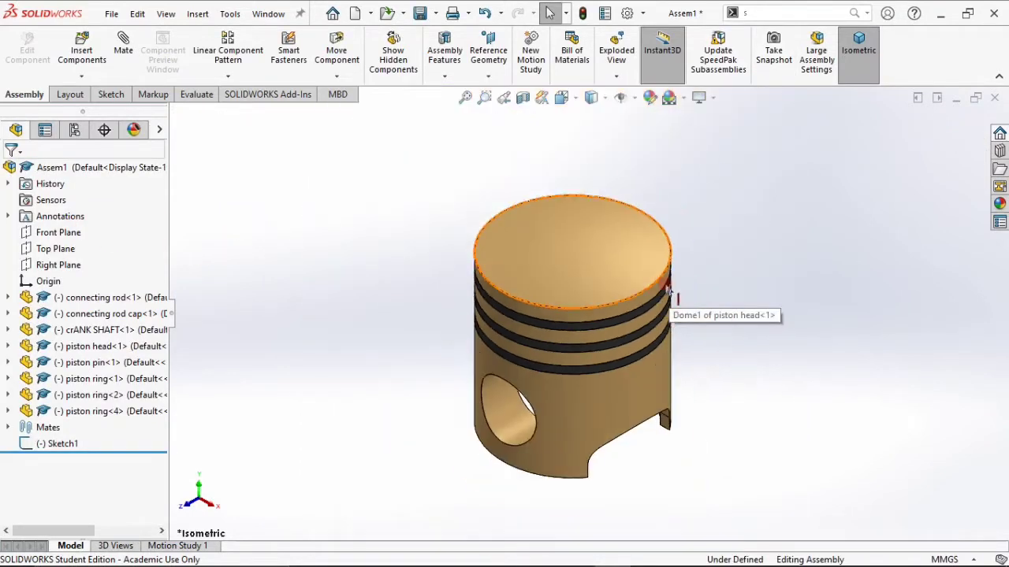
{"action": "scroll", "coordinate": [668, 291], "scroll_direction": "up", "scroll_amount": 3}
{"action": "scroll", "coordinate": [509, 350], "scroll_direction": "down", "scroll_amount": 5}
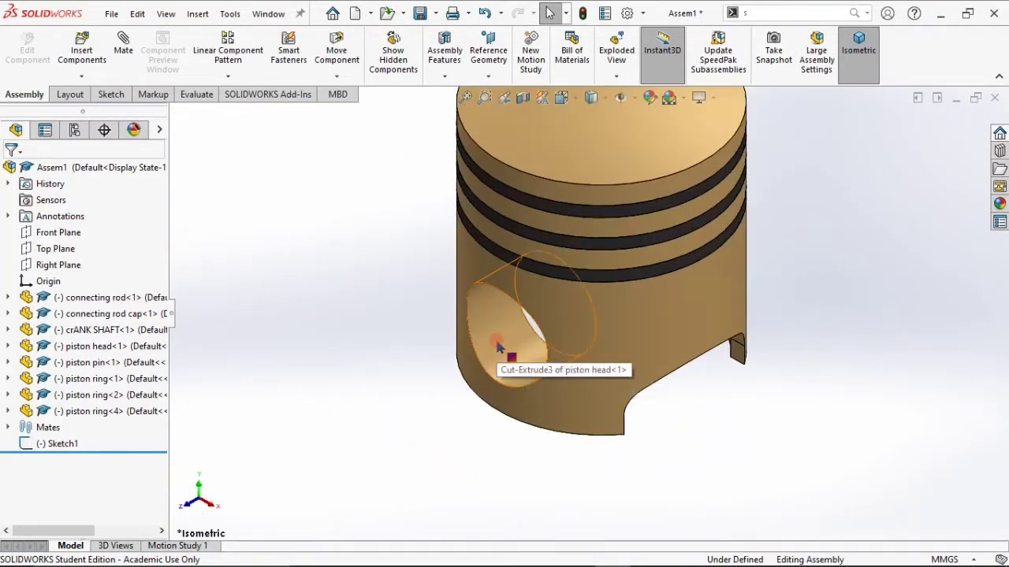
{"action": "left_click", "coordinate": [497, 346]}
{"action": "scroll", "coordinate": [718, 330], "scroll_direction": "up", "scroll_amount": 3}
{"action": "scroll", "coordinate": [268, 335], "scroll_direction": "down", "scroll_amount": 4}
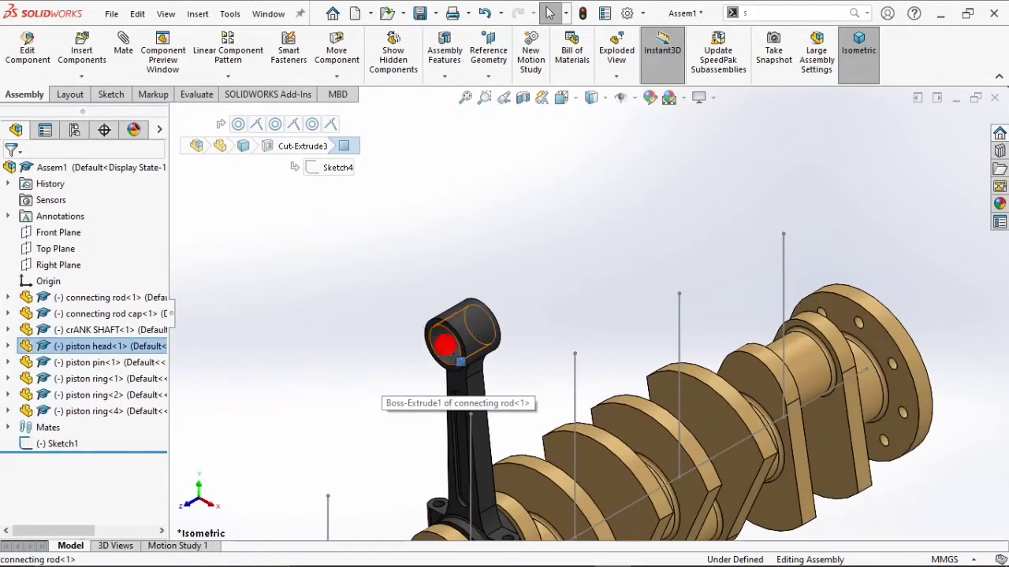
{"action": "left_click", "coordinate": [445, 346]}
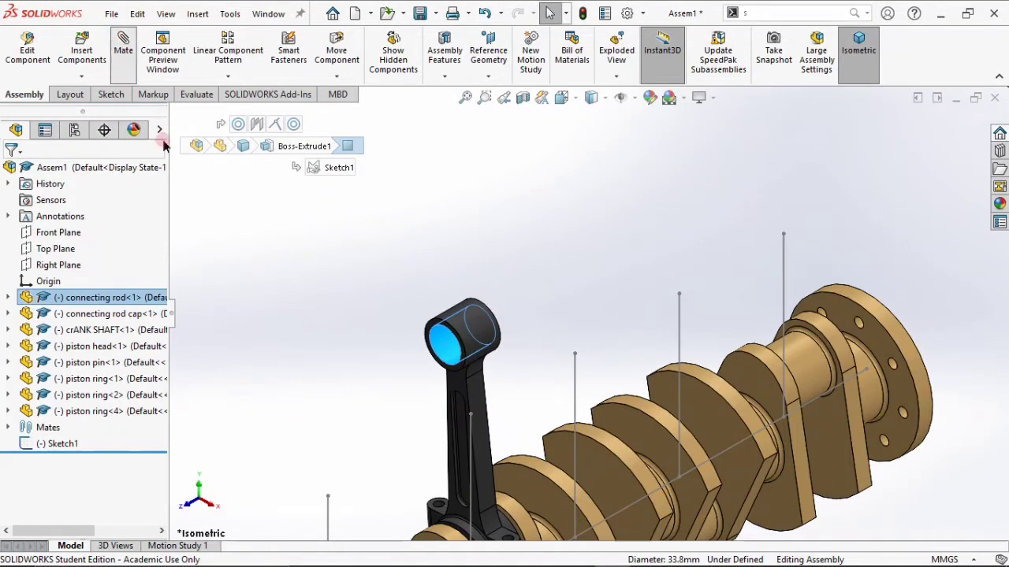
{"action": "scroll", "coordinate": [346, 354], "scroll_direction": "up", "scroll_amount": 3}
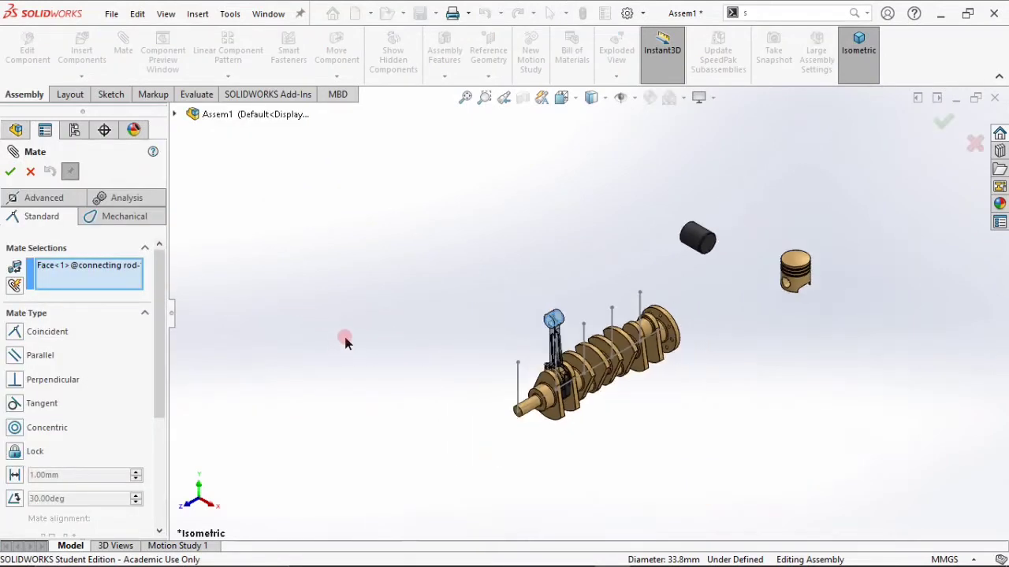
{"action": "scroll", "coordinate": [799, 300], "scroll_direction": "down", "scroll_amount": 6}
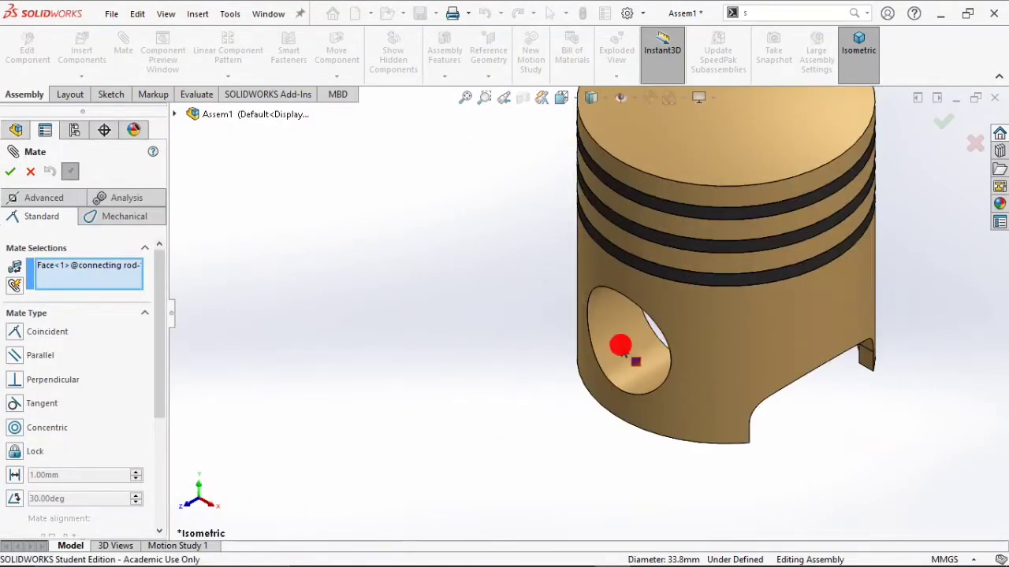
{"action": "left_click", "coordinate": [623, 353]}
{"action": "scroll", "coordinate": [609, 323], "scroll_direction": "up", "scroll_amount": 3}
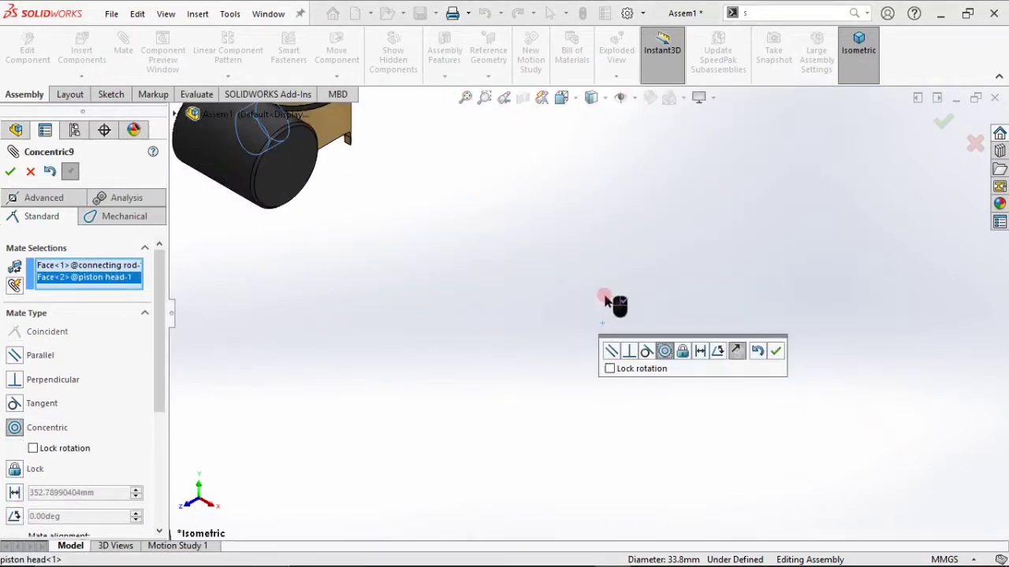
{"action": "scroll", "coordinate": [377, 281], "scroll_direction": "up", "scroll_amount": 3}
{"action": "scroll", "coordinate": [368, 331], "scroll_direction": "down", "scroll_amount": 3}
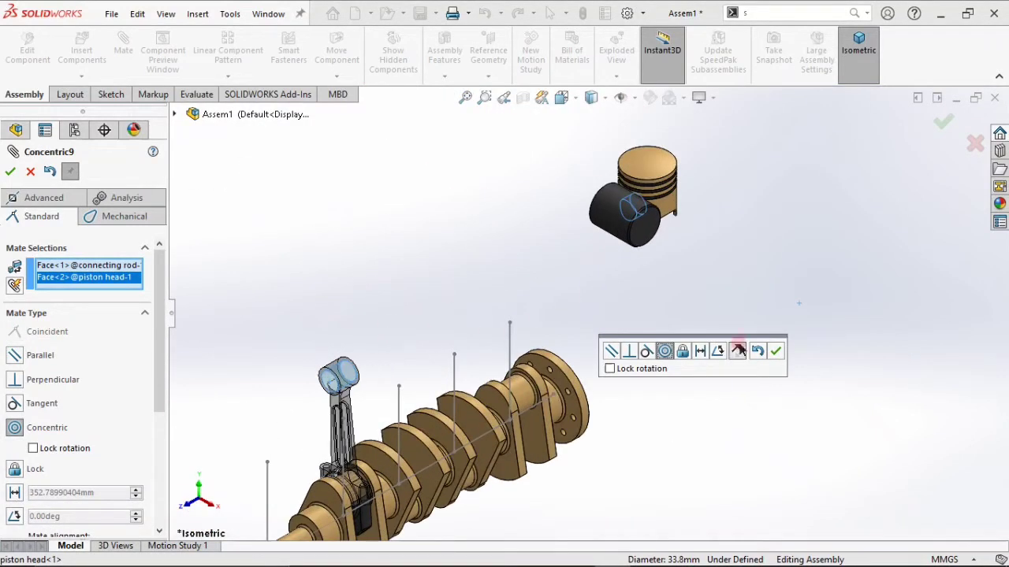
{"action": "left_click", "coordinate": [776, 351]}
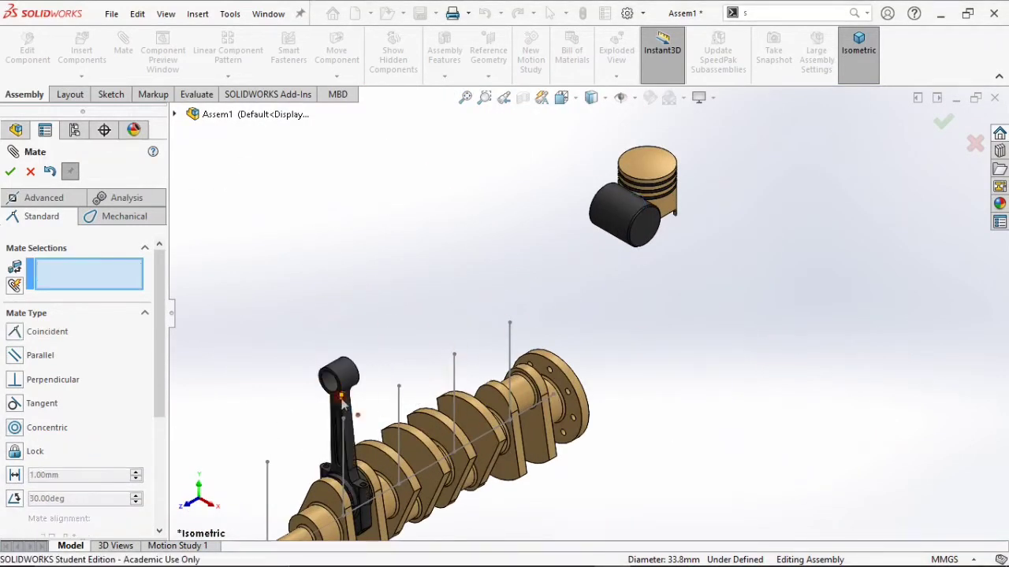
Set up an advanced Width mate with the two end faces of the connecting rod's small end as the width selections.
{"action": "scroll", "coordinate": [341, 402], "scroll_direction": "down", "scroll_amount": 5}
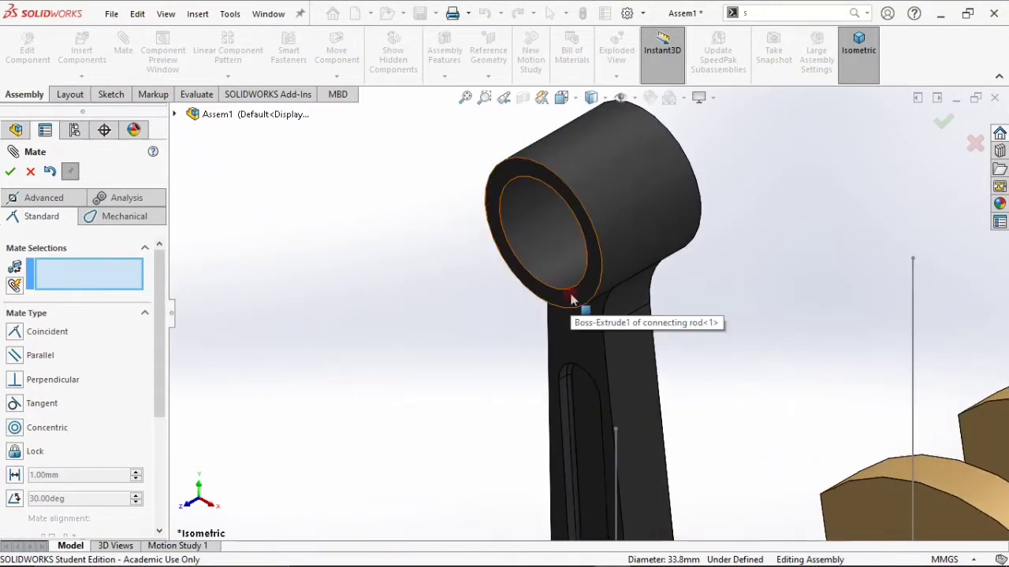
{"action": "left_click", "coordinate": [55, 197]}
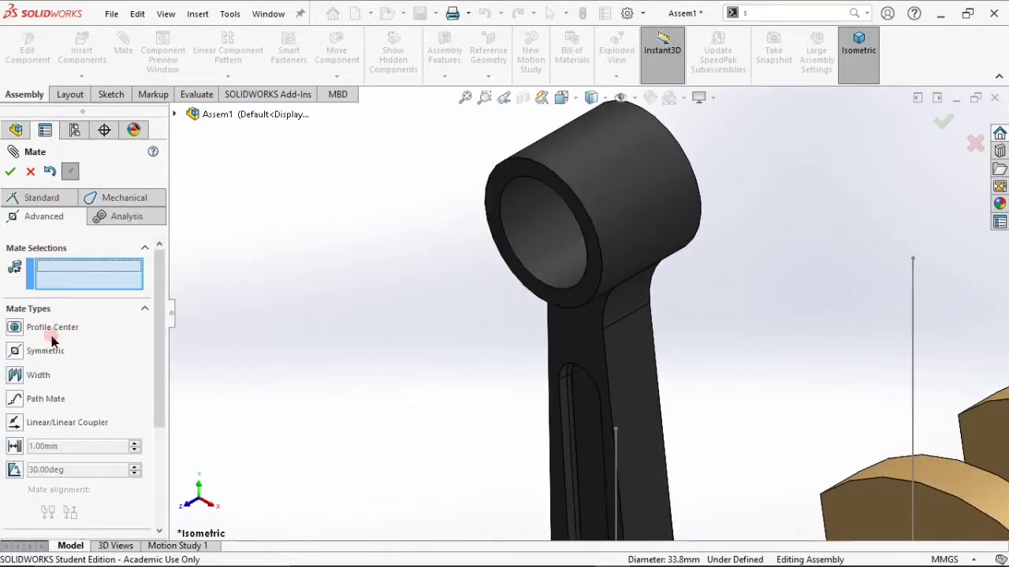
{"action": "left_click", "coordinate": [46, 379]}
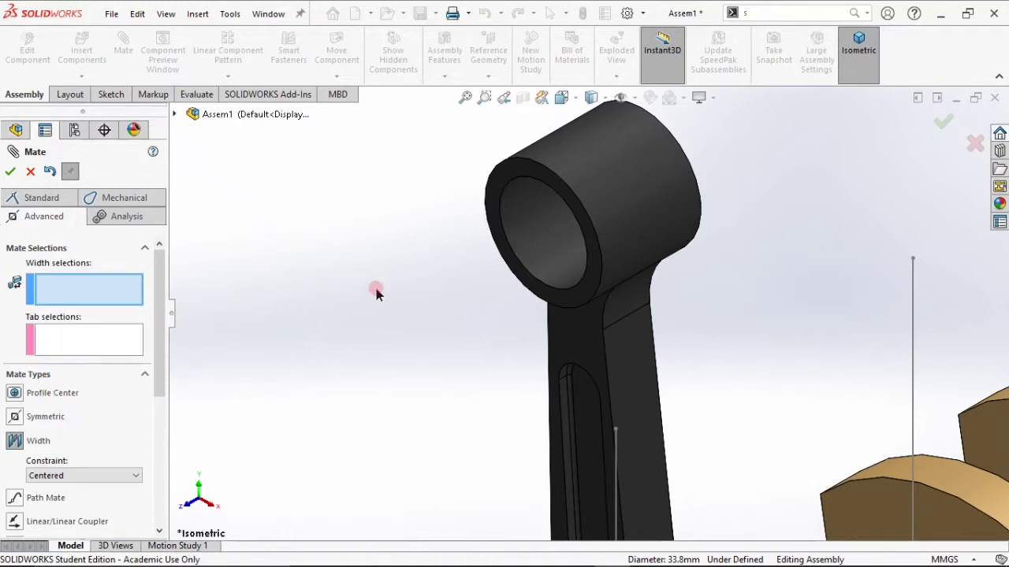
{"action": "left_click", "coordinate": [551, 180]}
{"action": "middle_click_drag", "start_coordinate": [552, 181], "coordinate": [542, 154]}
{"action": "left_click", "coordinate": [561, 195]}
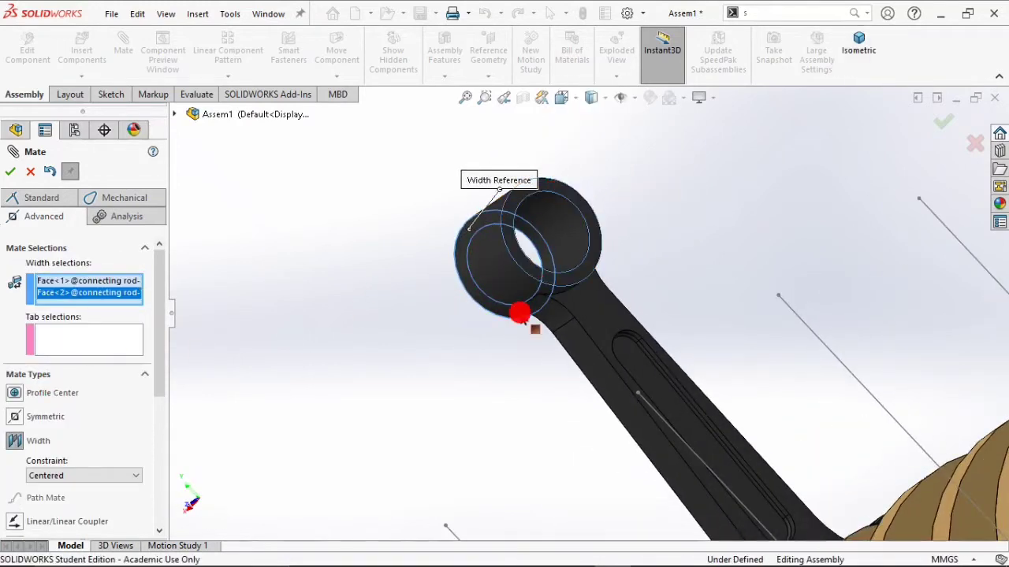
Complete the centered Width mate by using the piston head's two inner boss faces as the tab selections.
{"action": "scroll", "coordinate": [518, 315], "scroll_direction": "up", "scroll_amount": 3}
{"action": "scroll", "coordinate": [680, 195], "scroll_direction": "down", "scroll_amount": 3}
{"action": "scroll", "coordinate": [680, 196], "scroll_direction": "down", "scroll_amount": 5}
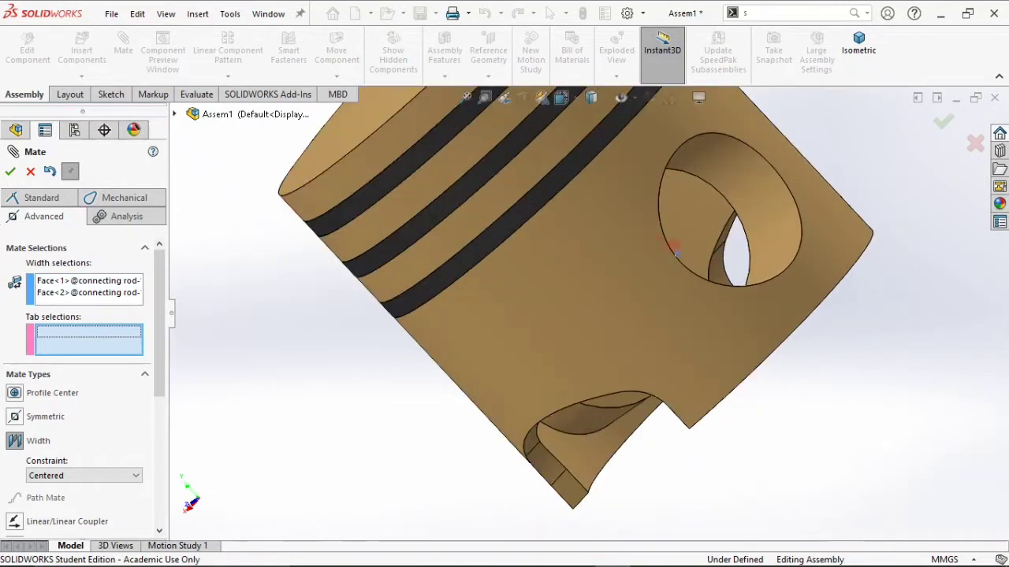
{"action": "middle_click_drag", "start_coordinate": [732, 310], "coordinate": [714, 175]}
{"action": "scroll", "coordinate": [642, 479], "scroll_direction": "up", "scroll_amount": 1}
{"action": "middle_click_drag", "start_coordinate": [642, 480], "coordinate": [678, 315]}
{"action": "left_click", "coordinate": [732, 306]}
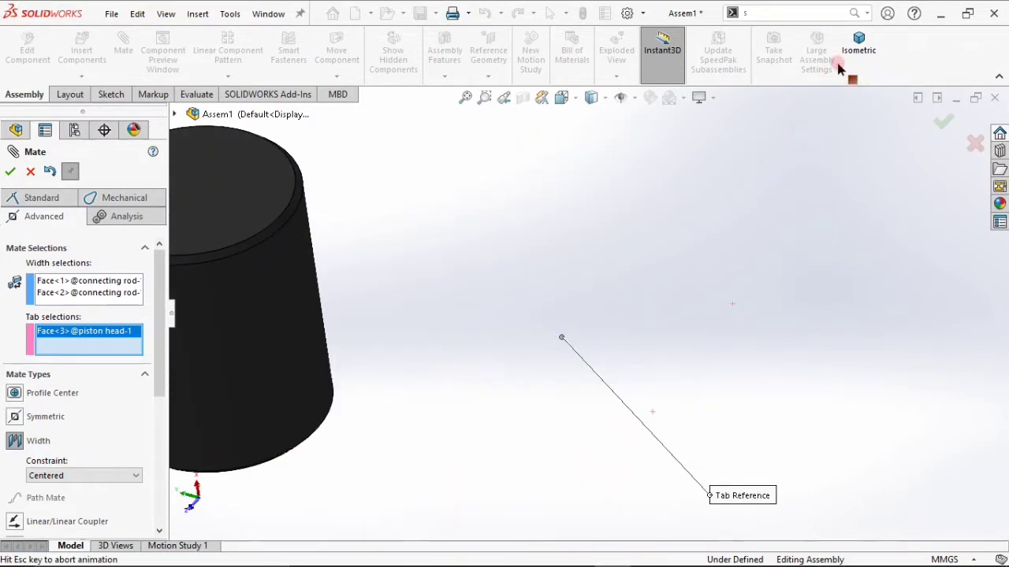
{"action": "left_click", "coordinate": [865, 51]}
{"action": "scroll", "coordinate": [494, 327], "scroll_direction": "down", "scroll_amount": 5}
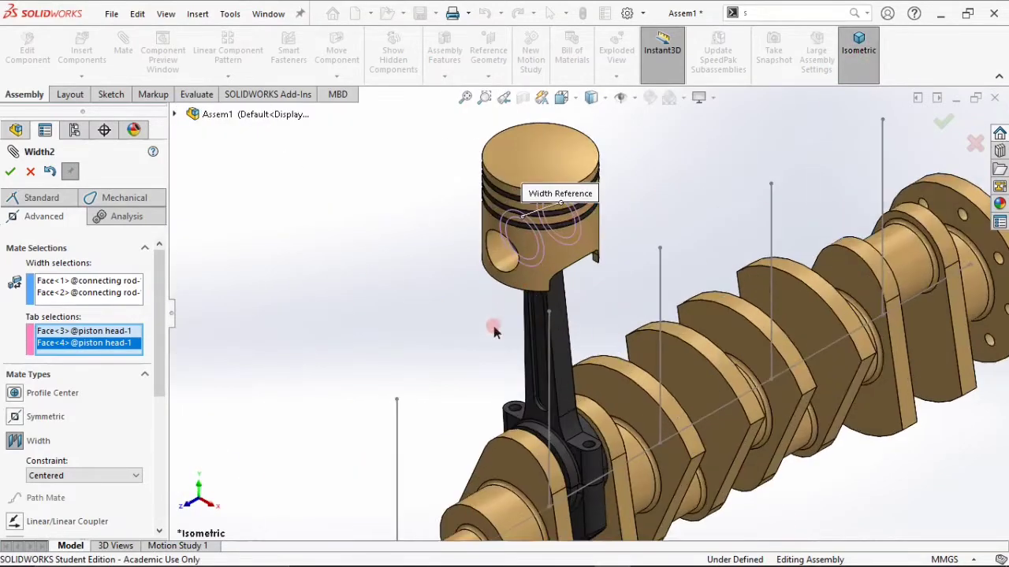
{"action": "left_click", "coordinate": [945, 122]}
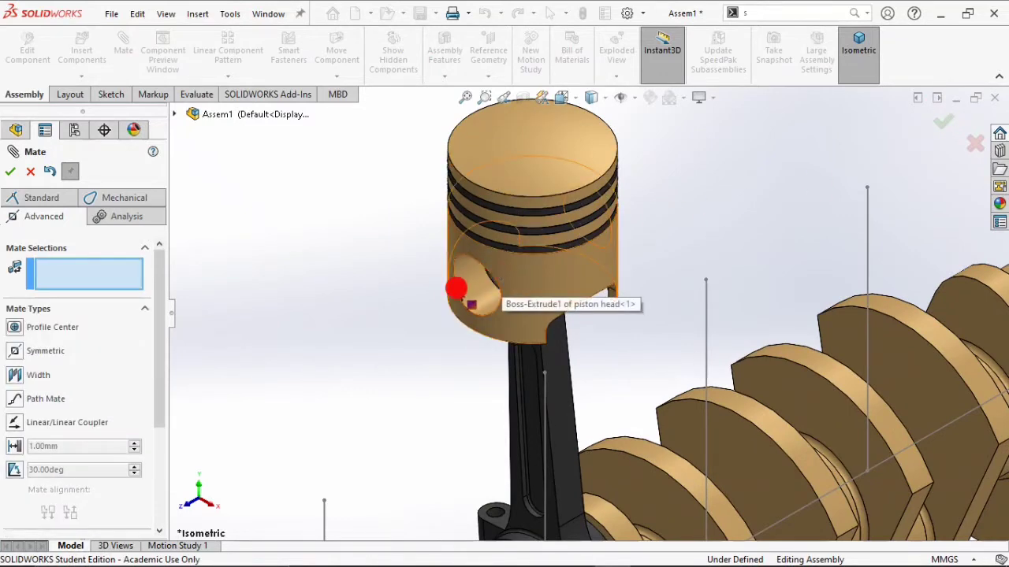
Add a concentric mate between the vertical sketch line at the connecting rod and the piston head's outer cylindrical face.
{"action": "middle_click_drag", "start_coordinate": [457, 284], "coordinate": [490, 325]}
{"action": "left_click_drag", "start_coordinate": [491, 325], "coordinate": [646, 289]}
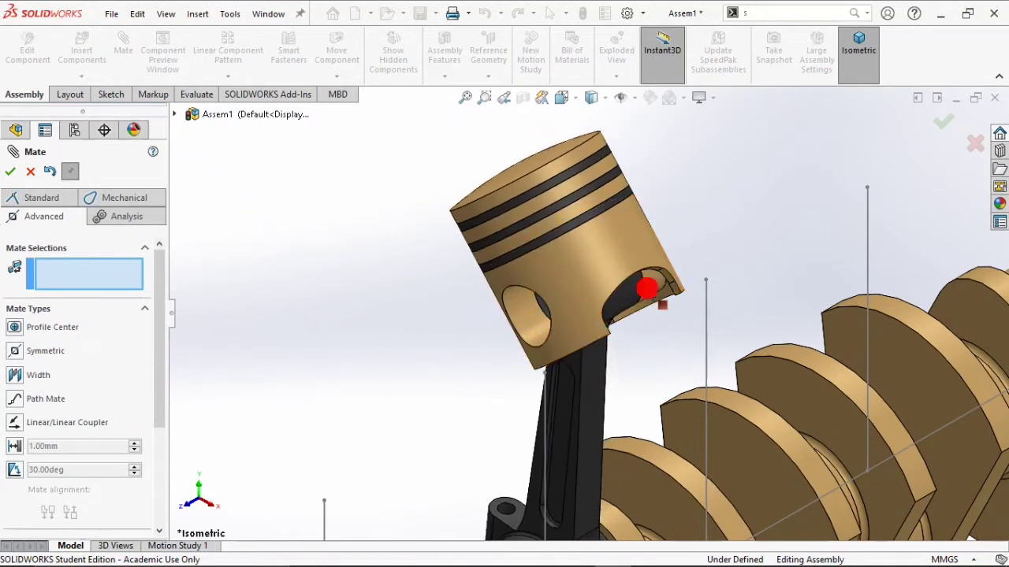
{"action": "left_click", "coordinate": [545, 386]}
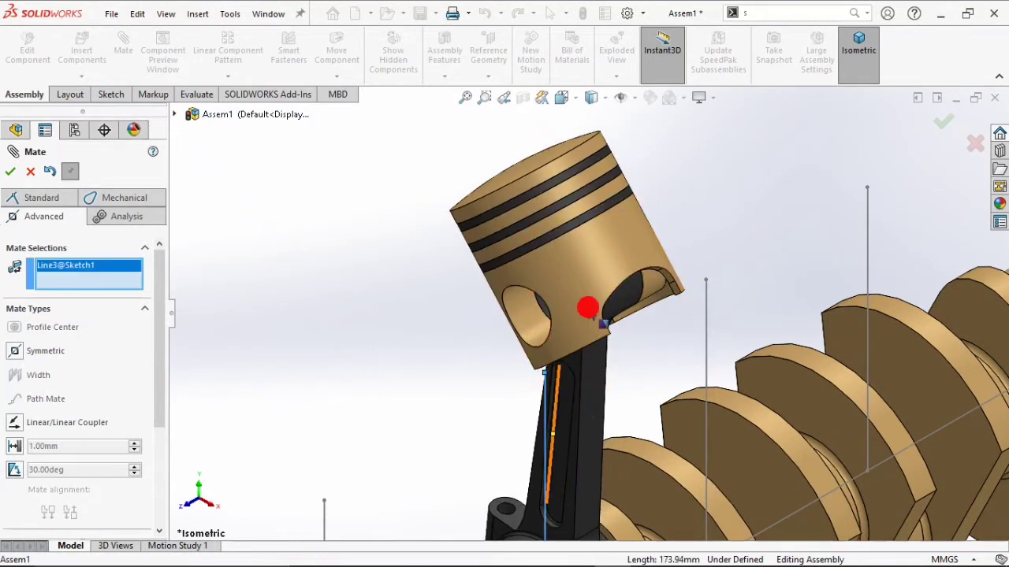
{"action": "left_click", "coordinate": [581, 260]}
{"action": "left_click", "coordinate": [29, 202]}
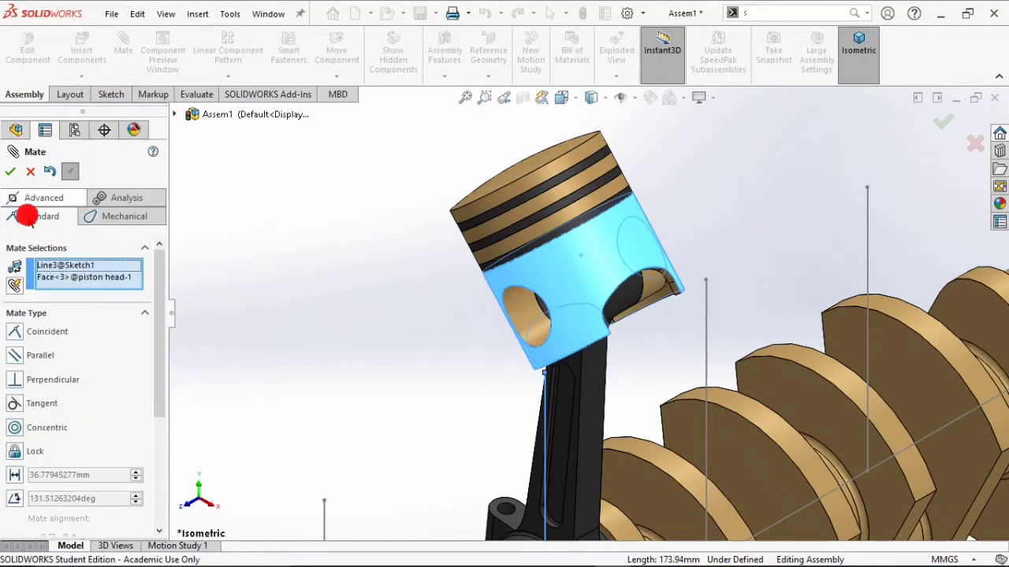
{"action": "left_click", "coordinate": [48, 432]}
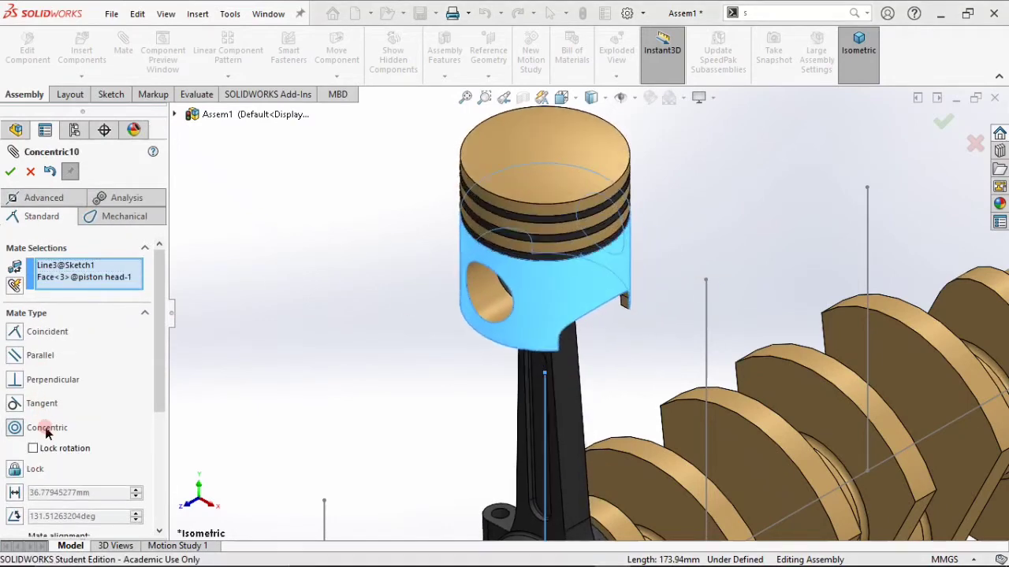
{"action": "left_click", "coordinate": [10, 171]}
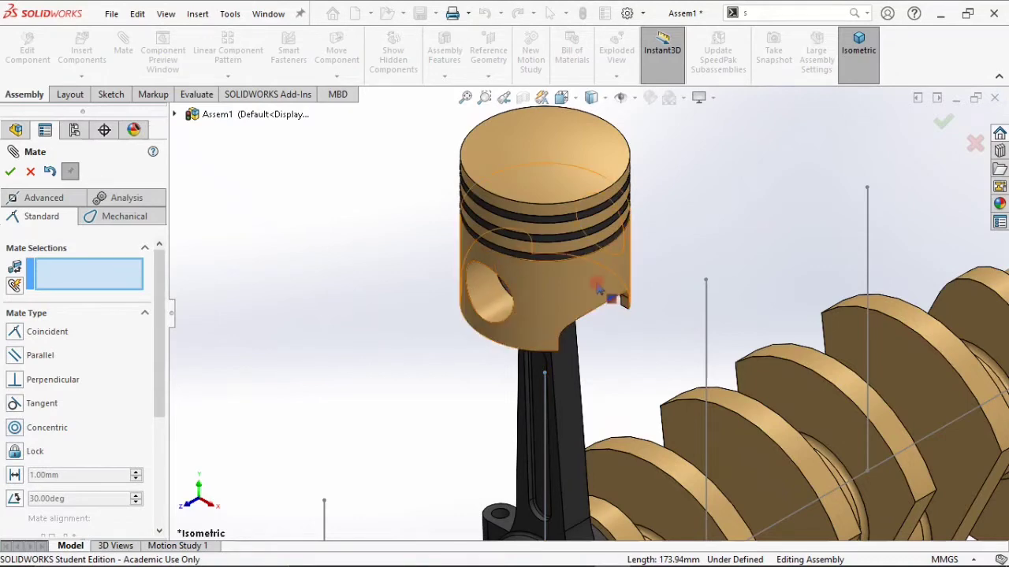
Move the piston and turn the crankshaft to check the motion of the mated assembly.
{"action": "left_click_drag", "start_coordinate": [563, 297], "coordinate": [727, 194]}
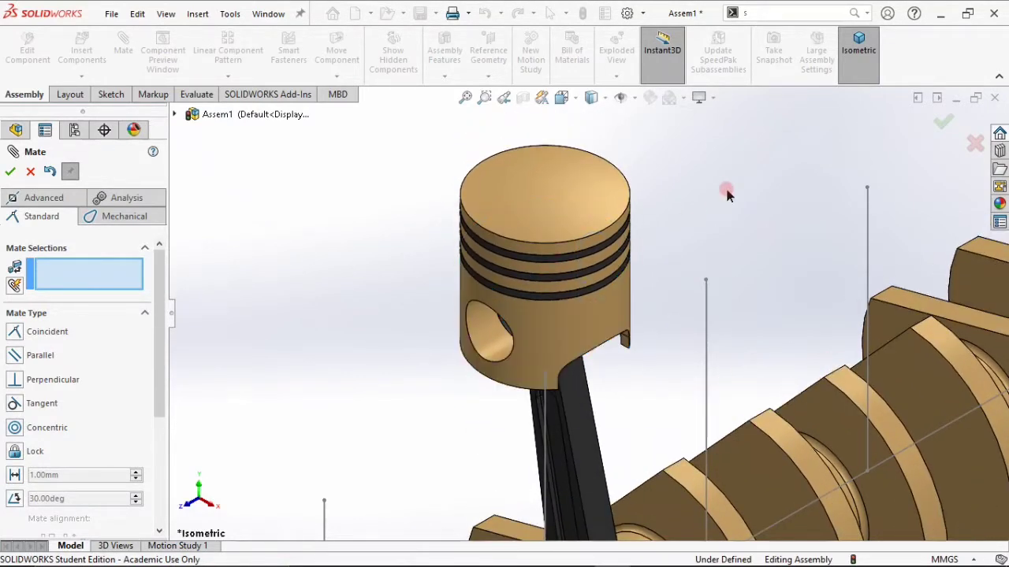
{"action": "scroll", "coordinate": [709, 216], "scroll_direction": "up", "scroll_amount": 5}
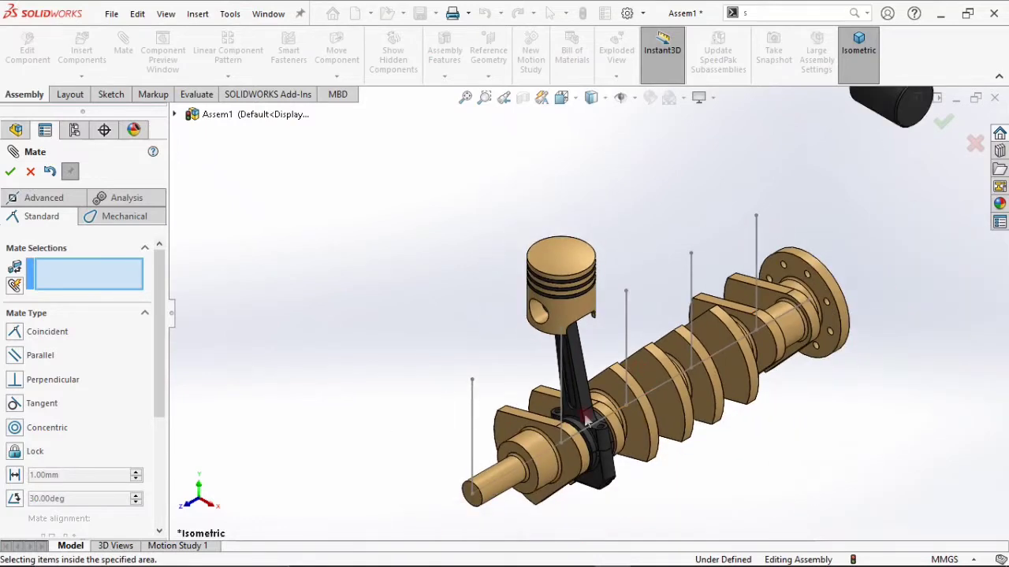
{"action": "left_click_drag", "start_coordinate": [539, 504], "coordinate": [536, 427]}
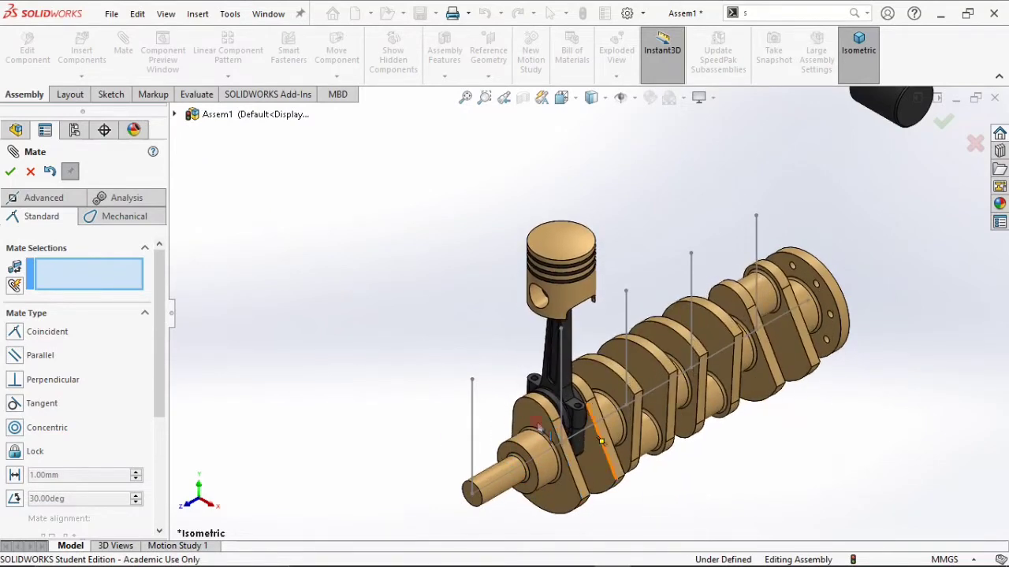
{"action": "scroll", "coordinate": [575, 293], "scroll_direction": "up", "scroll_amount": 3}
{"action": "scroll", "coordinate": [735, 174], "scroll_direction": "down", "scroll_amount": 2}
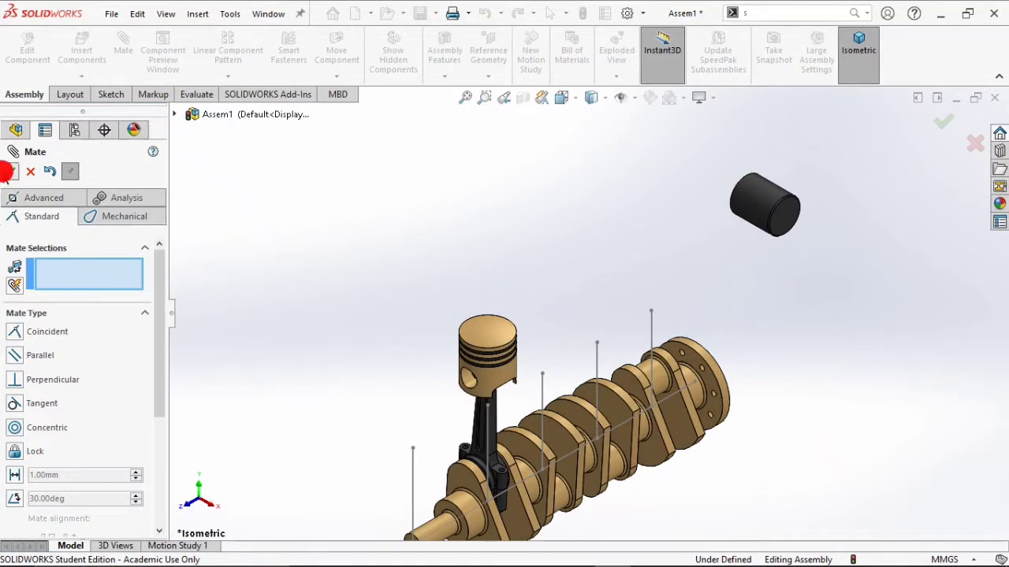
Finish mating and move the piston pin to the free space beside the piston head.
{"action": "left_click", "coordinate": [9, 171]}
{"action": "left_click_drag", "start_coordinate": [778, 215], "coordinate": [352, 361]}
{"action": "left_click", "coordinate": [290, 247]}
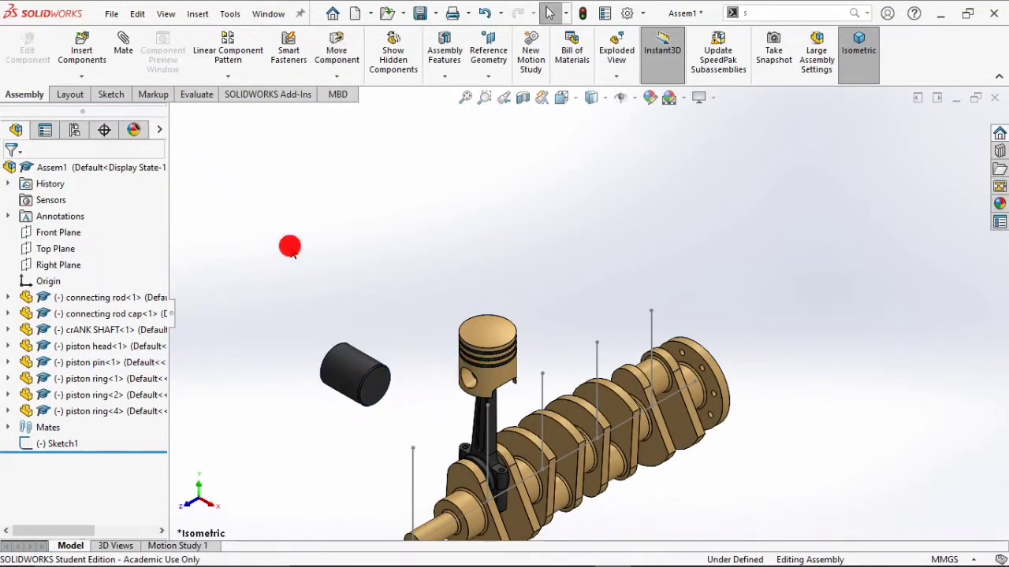
Measure the diameter of the pin hole in the piston head.
{"action": "left_click", "coordinate": [197, 94]}
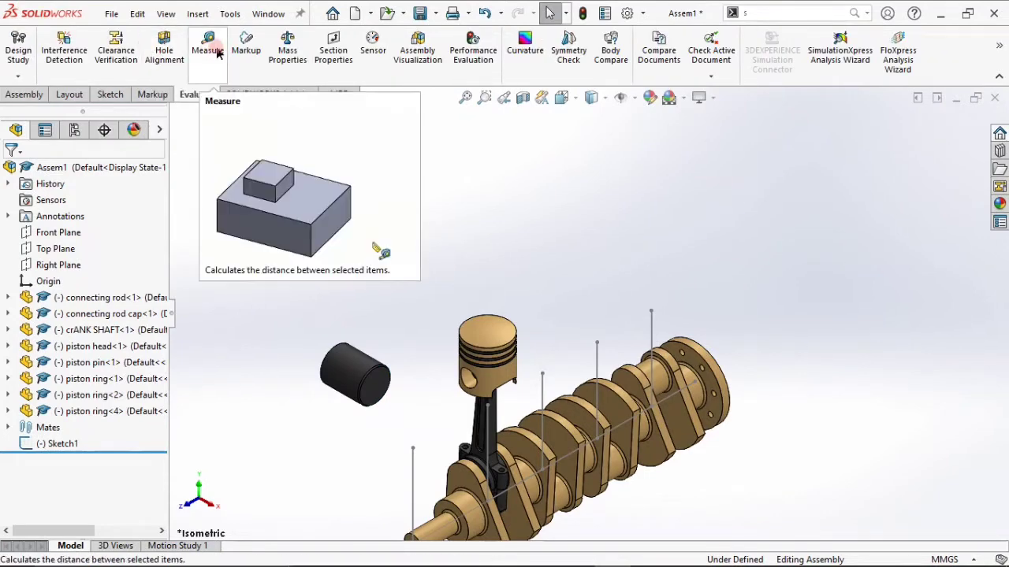
{"action": "left_click", "coordinate": [207, 51]}
{"action": "scroll", "coordinate": [457, 396], "scroll_direction": "down", "scroll_amount": 6}
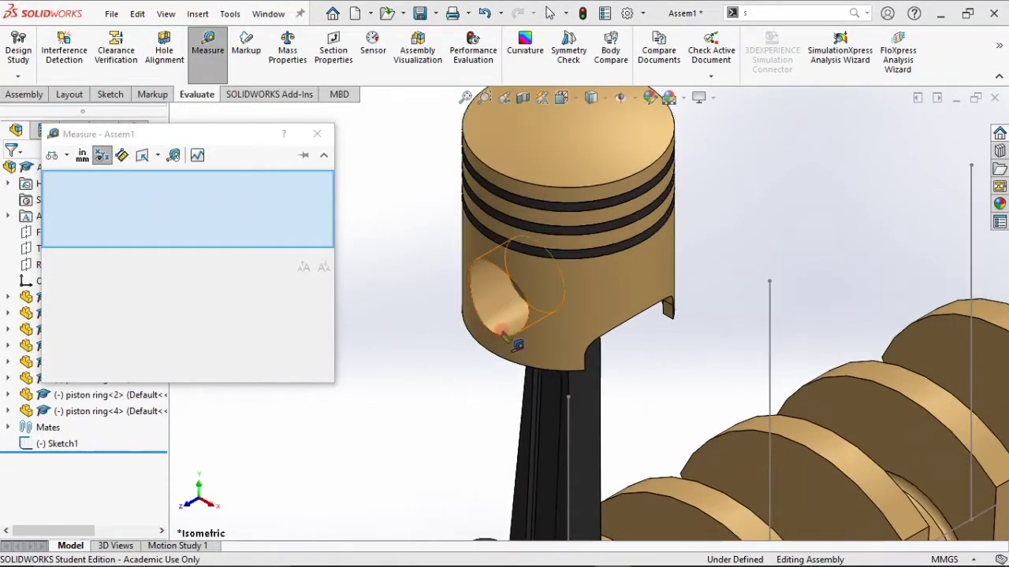
{"action": "left_click", "coordinate": [505, 340]}
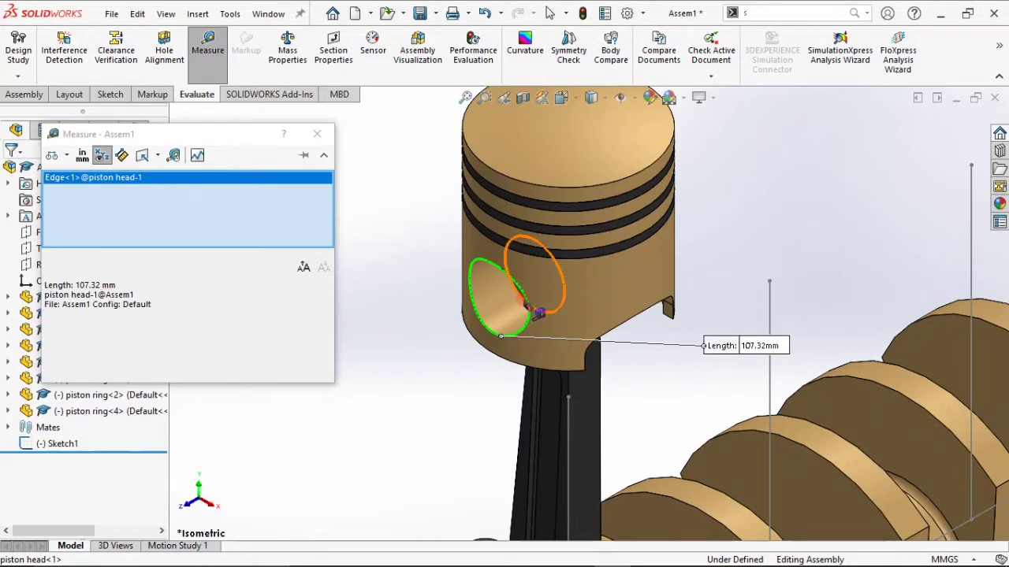
{"action": "left_click", "coordinate": [537, 312]}
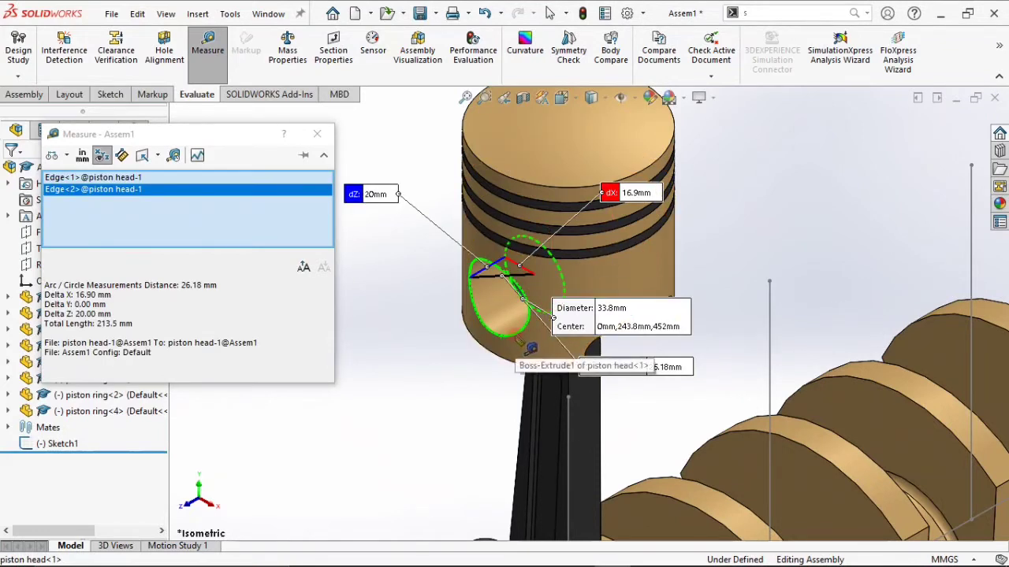
{"action": "left_click", "coordinate": [513, 333]}
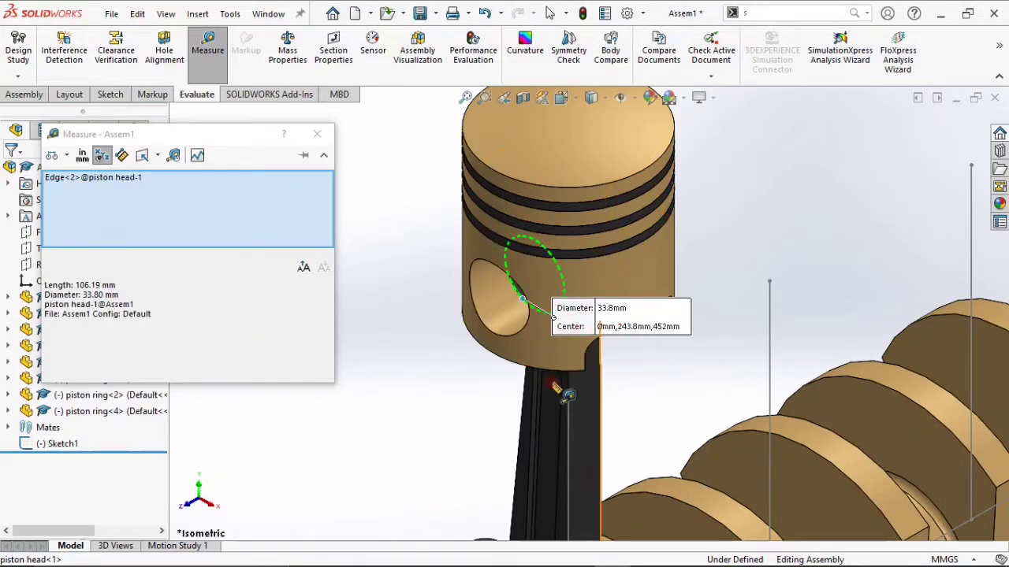
{"action": "scroll", "coordinate": [668, 394], "scroll_direction": "up", "scroll_amount": 7}
{"action": "scroll", "coordinate": [463, 337], "scroll_direction": "down", "scroll_amount": 5}
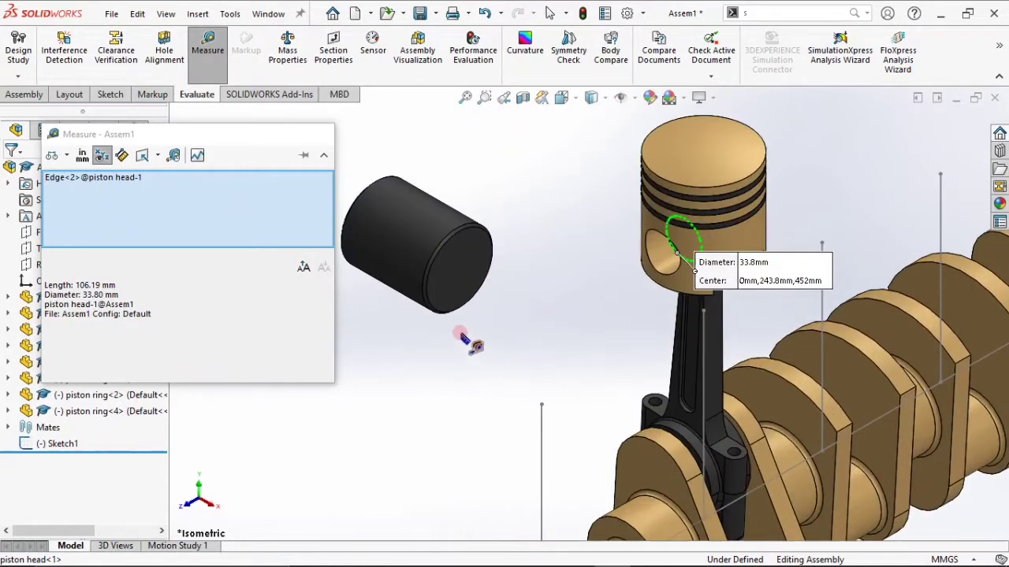
{"action": "key", "text": "Escape"}
Open the piston pin as a separate part and edit the sketch of its revolve, fitting it to the view.
{"action": "left_click", "coordinate": [403, 242]}
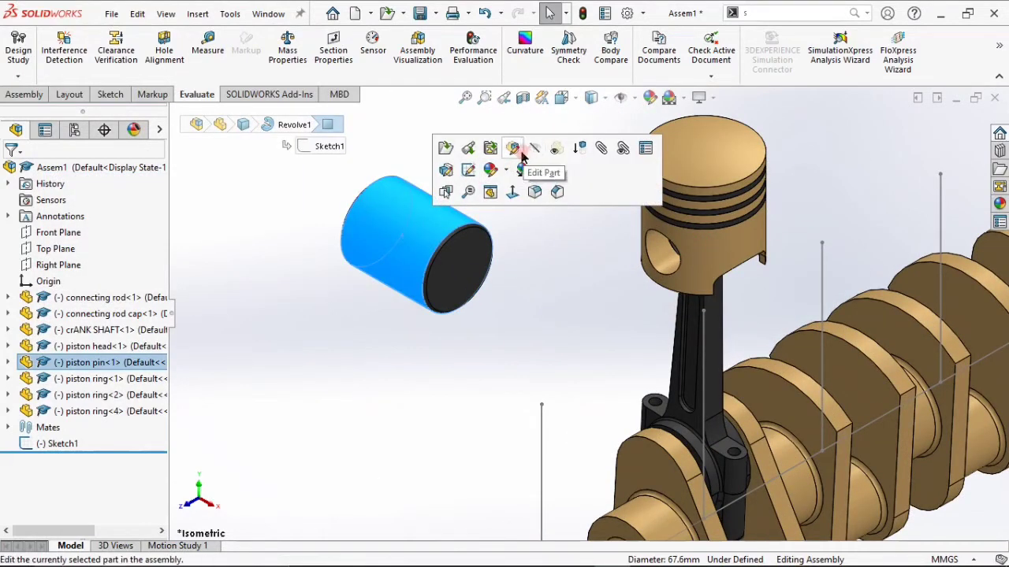
{"action": "left_click", "coordinate": [472, 152]}
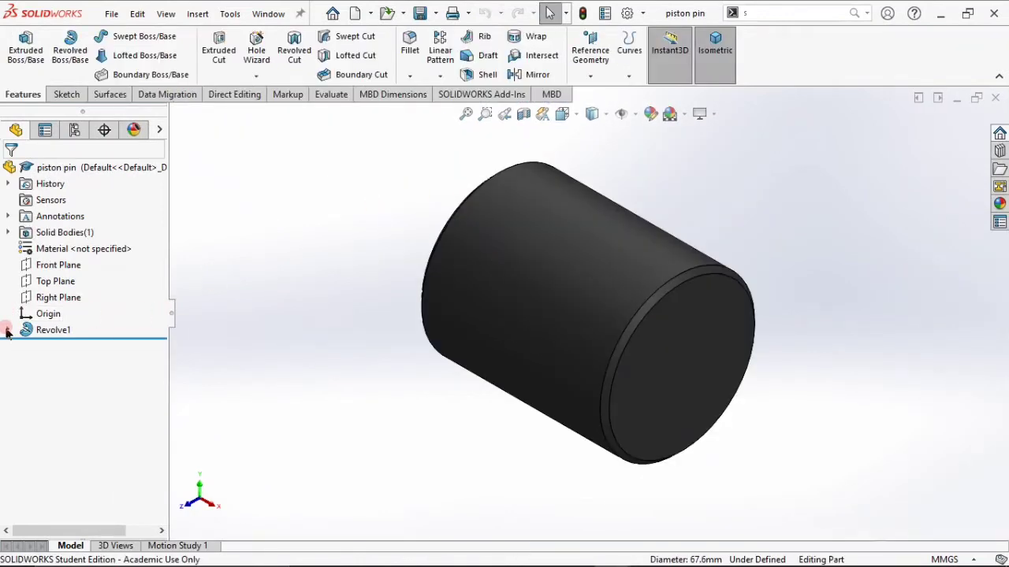
{"action": "left_click", "coordinate": [8, 330]}
{"action": "left_click", "coordinate": [64, 344]}
{"action": "left_click", "coordinate": [50, 316]}
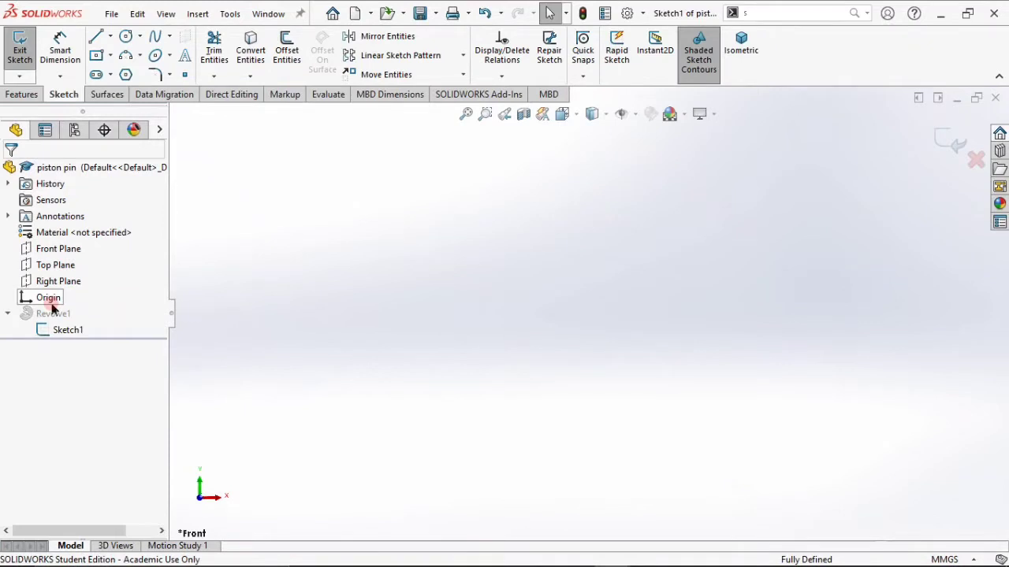
{"action": "left_click", "coordinate": [637, 116]}
{"action": "left_click", "coordinate": [637, 113]}
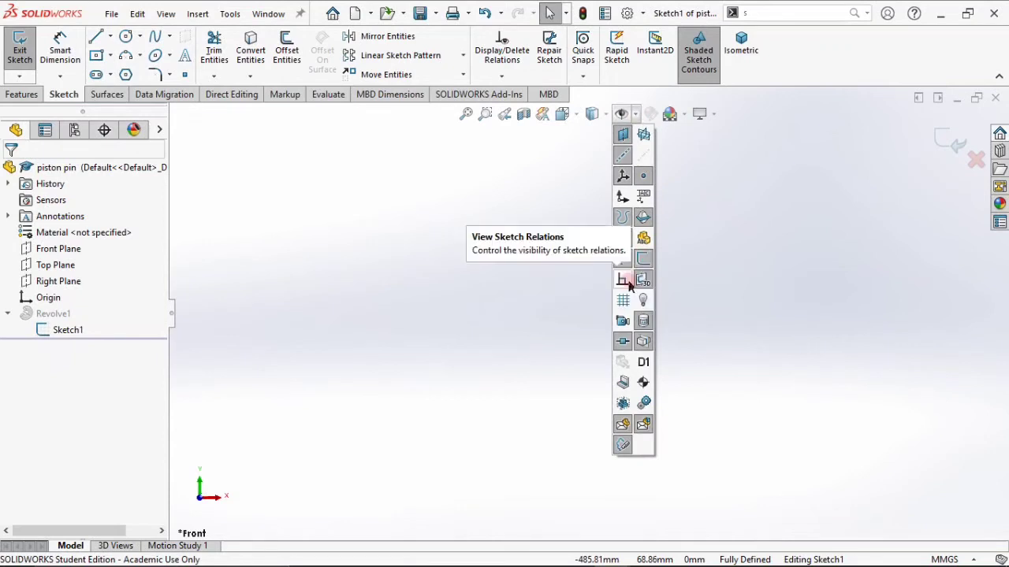
{"action": "left_click", "coordinate": [726, 285]}
{"action": "left_click", "coordinate": [469, 117]}
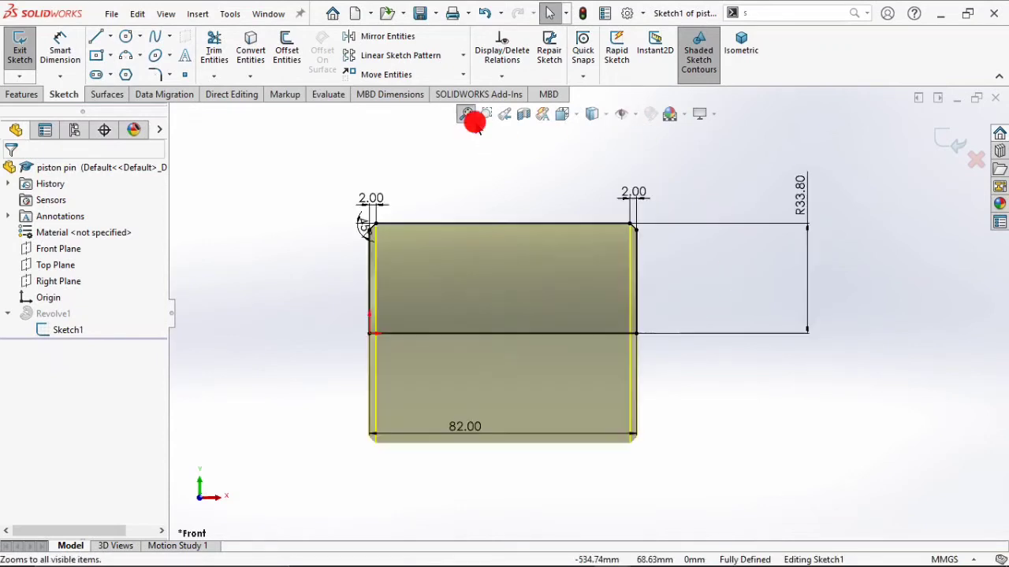
Halve the piston pin's radius dimension to 16.90 mm and exit the sketch.
{"action": "double_click", "coordinate": [799, 189]}
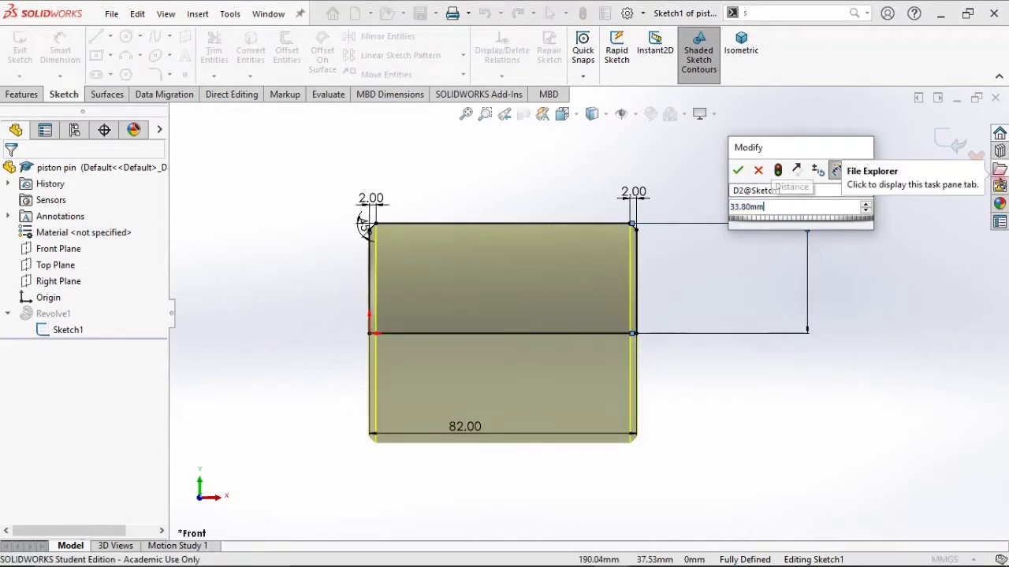
{"action": "type", "text": "/2"}
{"action": "key", "text": "Return"}
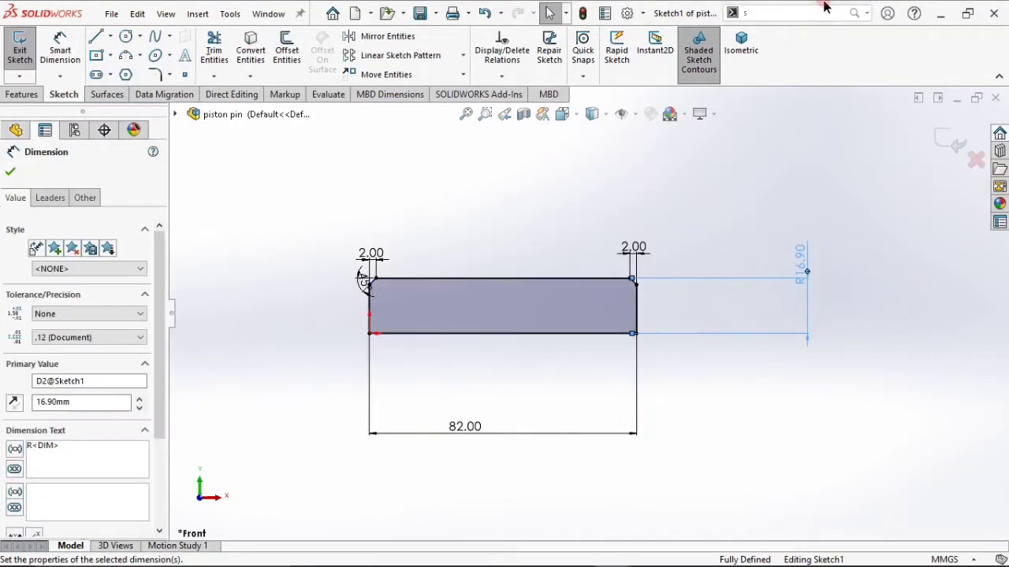
{"action": "left_click", "coordinate": [950, 142]}
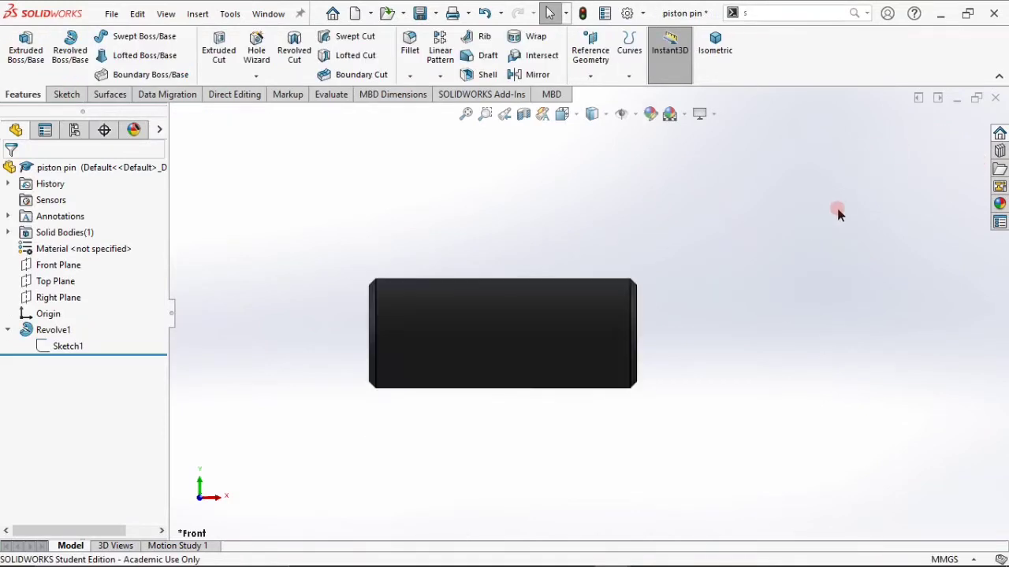
Save and close the piston pin part, and rebuild the assembly with the changed pin.
{"action": "left_click", "coordinate": [732, 63]}
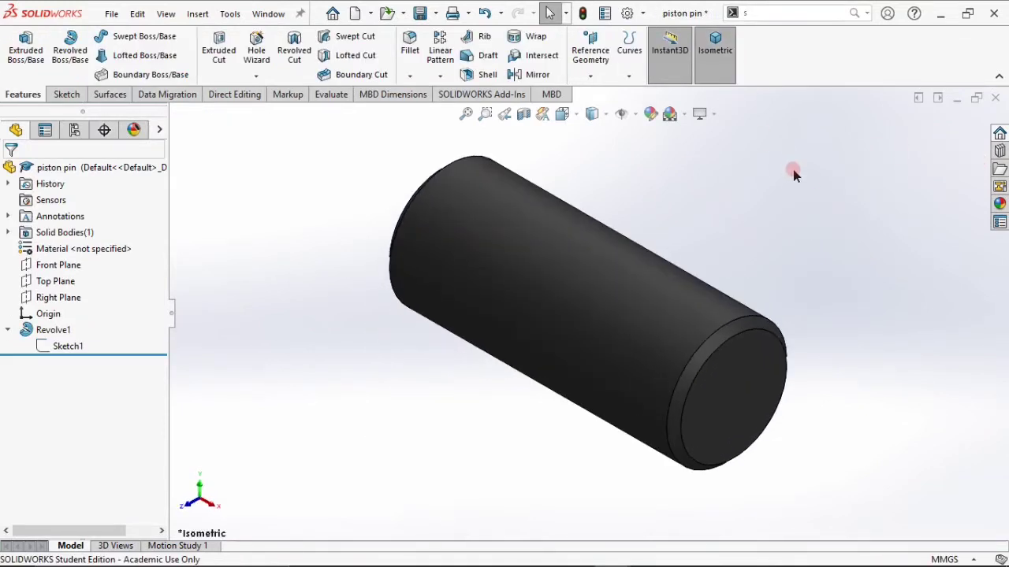
{"action": "key", "text": "ctrl+s"}
{"action": "left_click", "coordinate": [992, 99]}
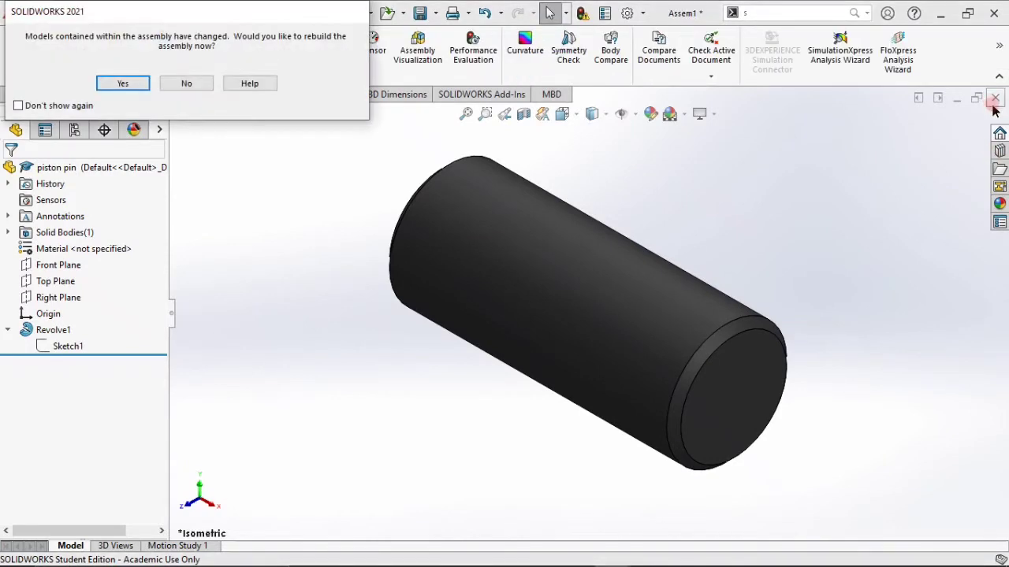
{"action": "left_click", "coordinate": [103, 85]}
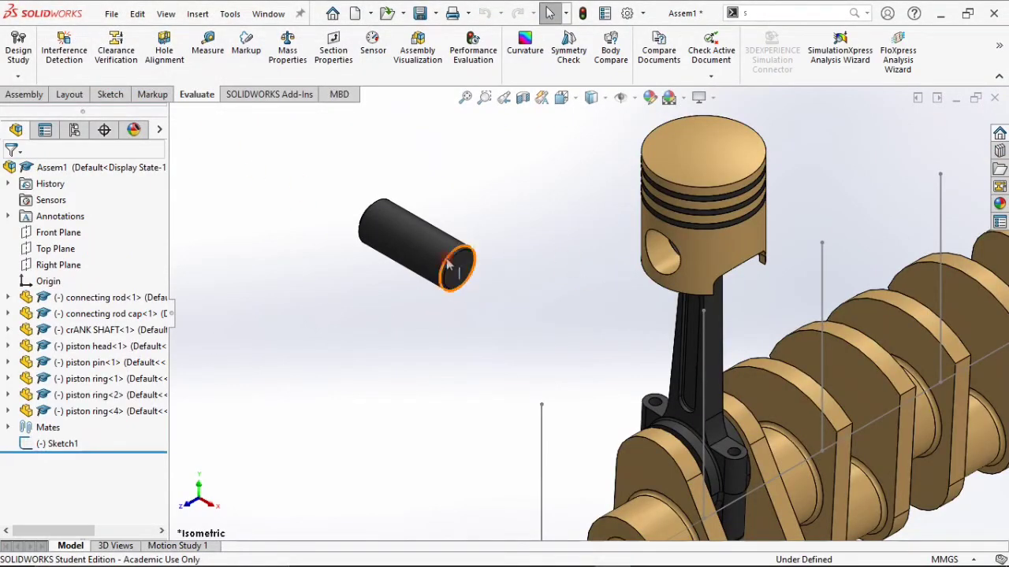
Add a concentric mate between the piston pin's cylindrical face and the pin hole of the piston head.
{"action": "left_click", "coordinate": [405, 260]}
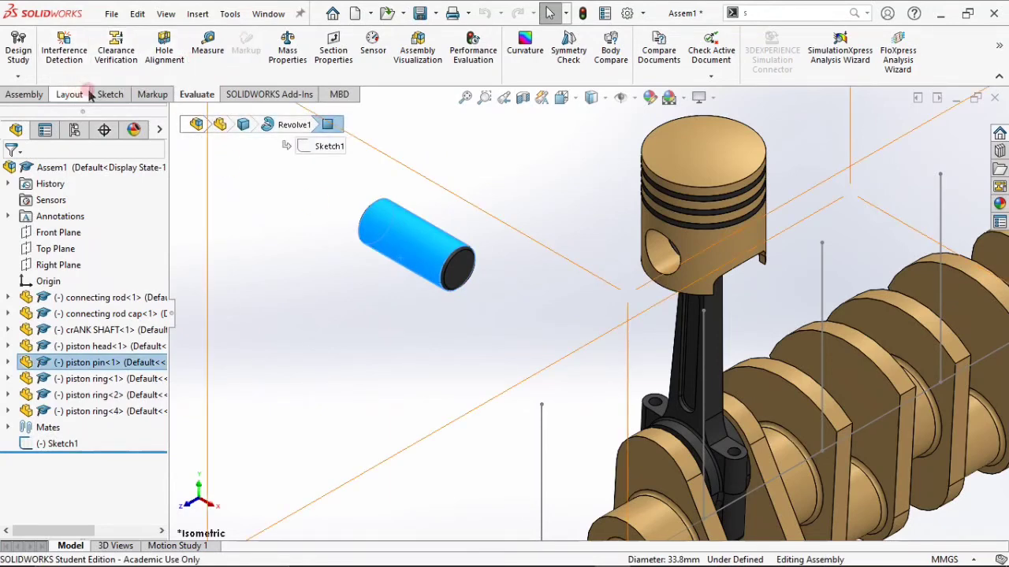
{"action": "left_click", "coordinate": [40, 94]}
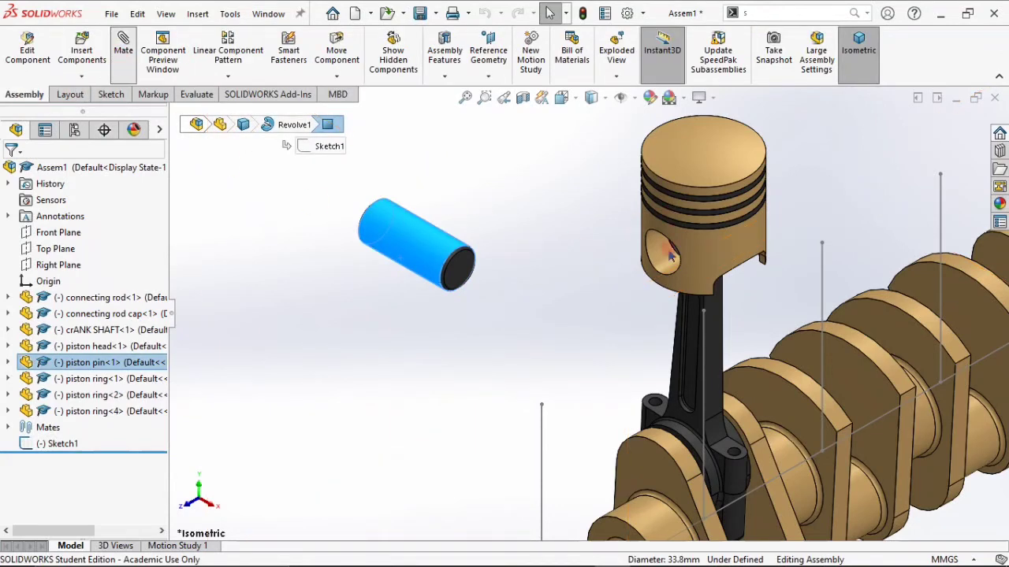
{"action": "left_click", "coordinate": [668, 257]}
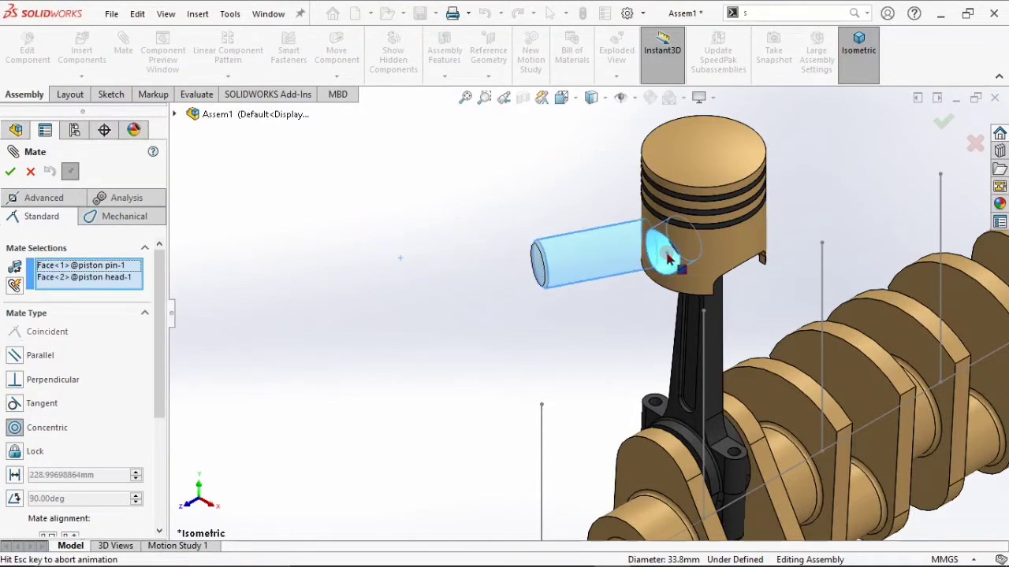
{"action": "left_click", "coordinate": [852, 223]}
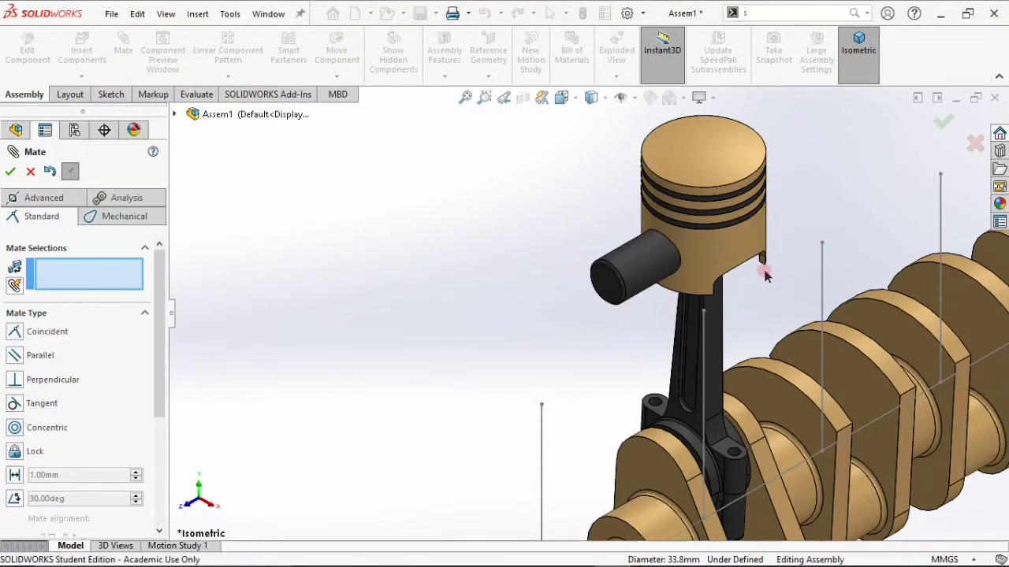
{"action": "left_click", "coordinate": [631, 267]}
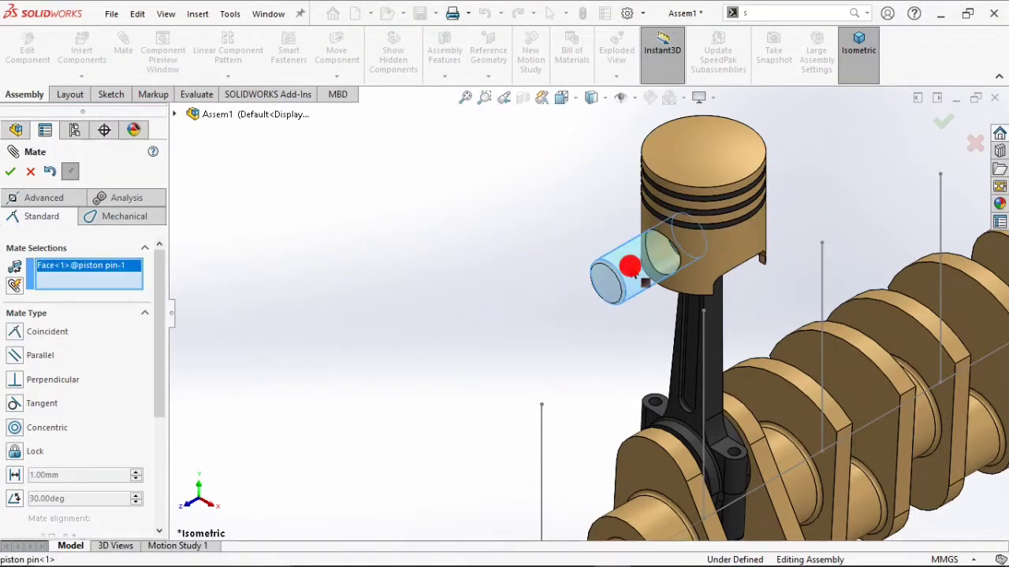
{"action": "left_click", "coordinate": [173, 114]}
{"action": "right_click", "coordinate": [94, 287]}
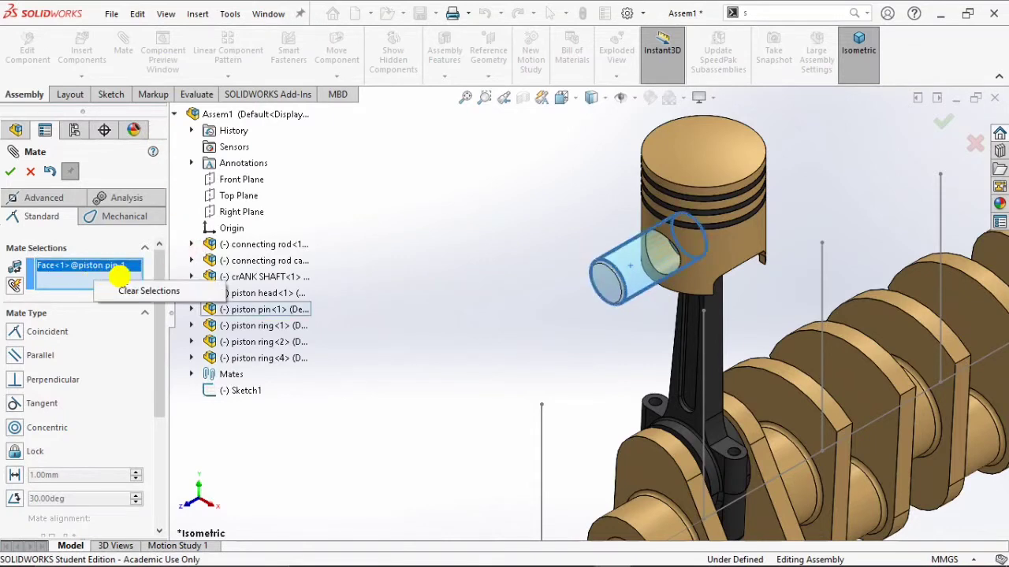
{"action": "left_click", "coordinate": [124, 287]}
{"action": "left_click", "coordinate": [192, 309]}
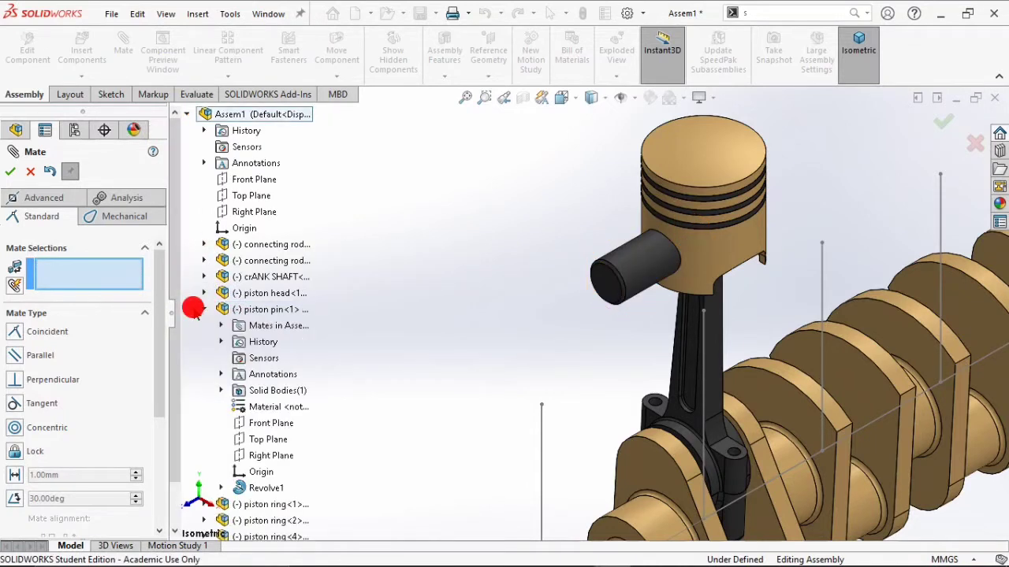
{"action": "left_click", "coordinate": [268, 425]}
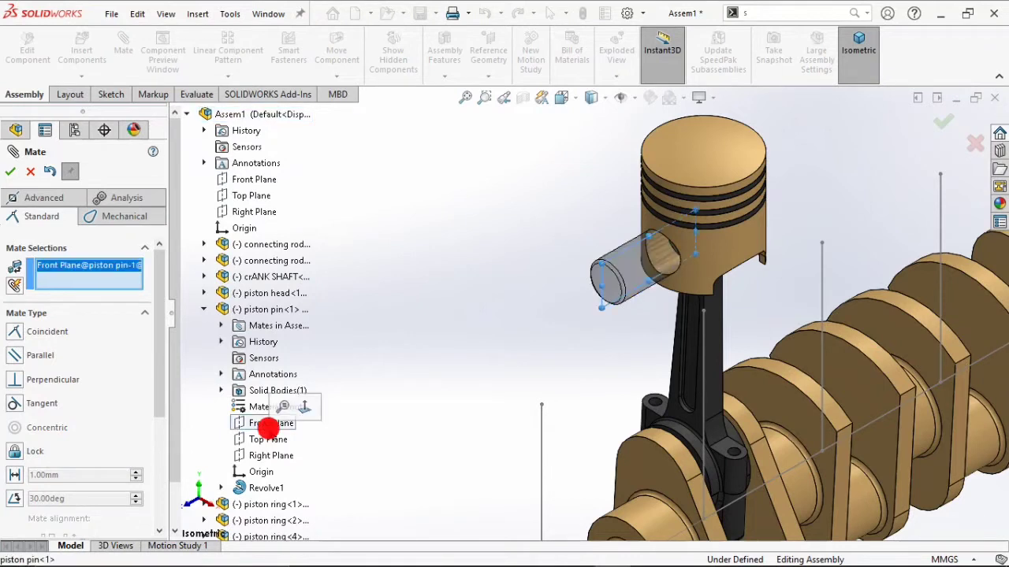
{"action": "left_click", "coordinate": [203, 310]}
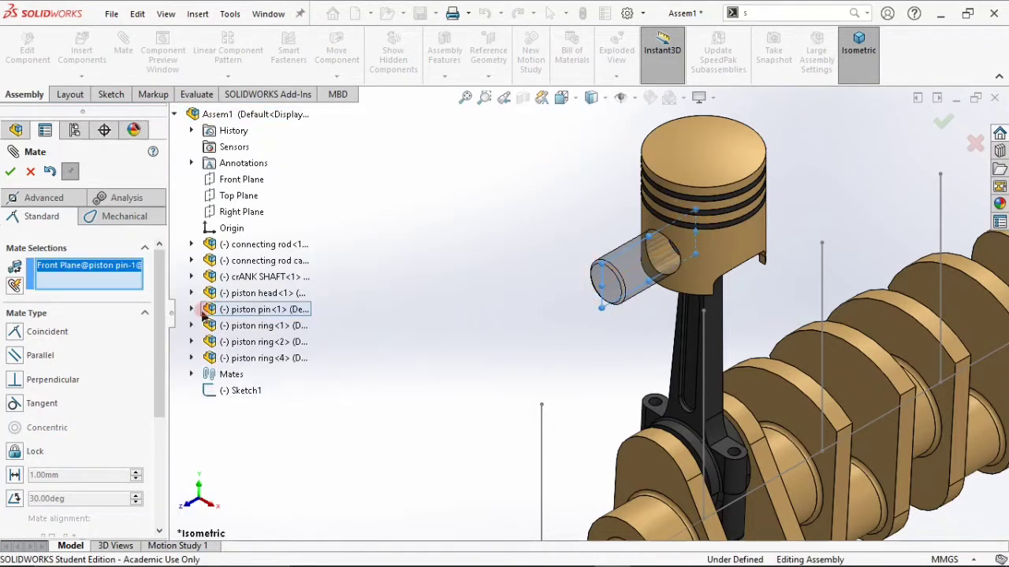
{"action": "left_click", "coordinate": [191, 293]}
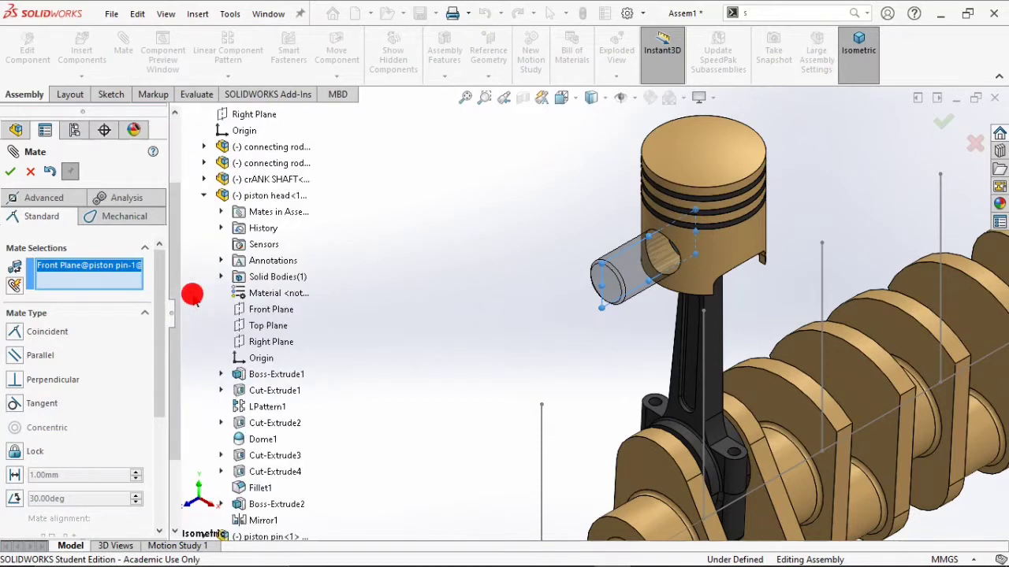
{"action": "left_click", "coordinate": [262, 347]}
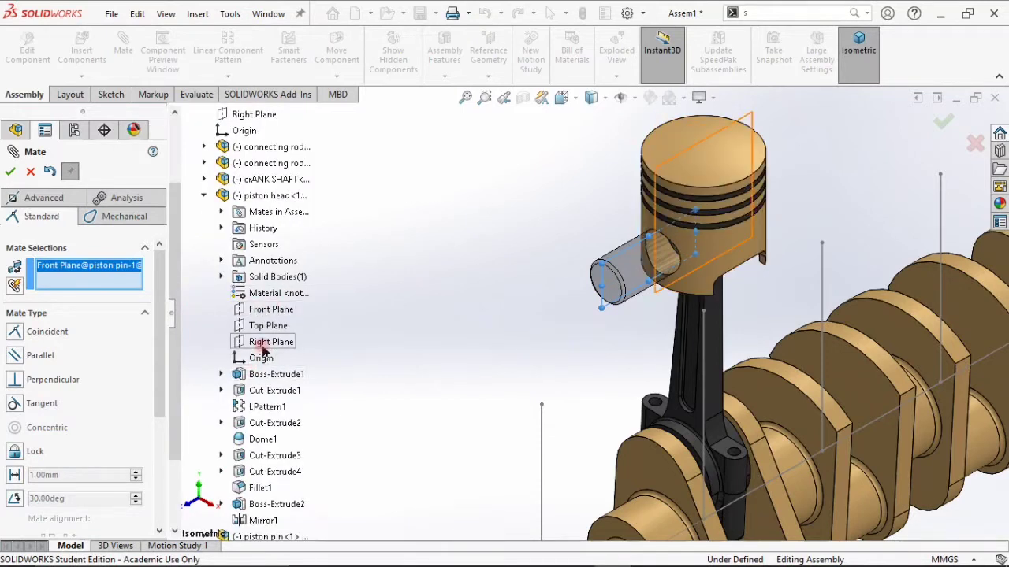
{"action": "left_click", "coordinate": [262, 335]}
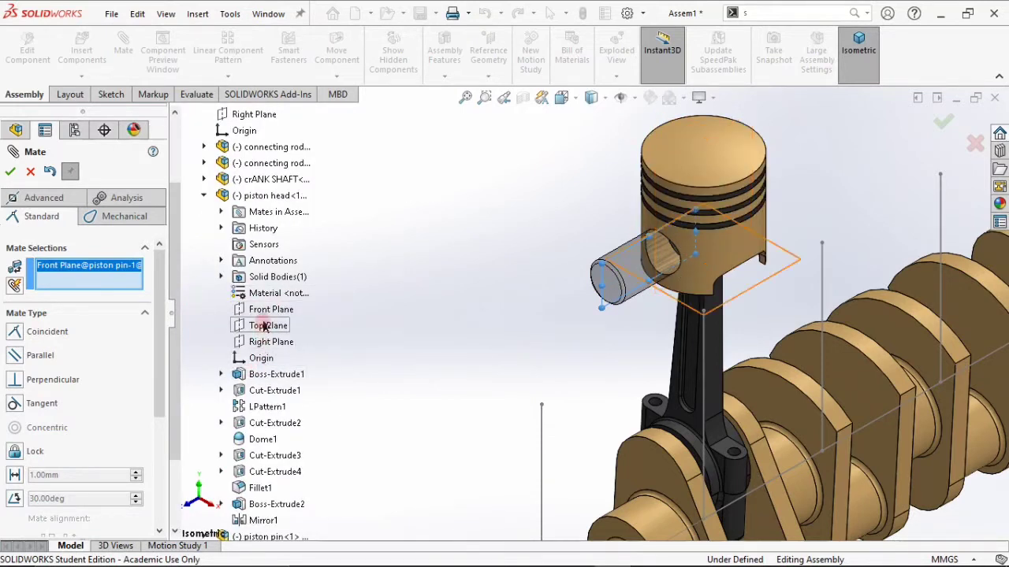
{"action": "left_click", "coordinate": [266, 314]}
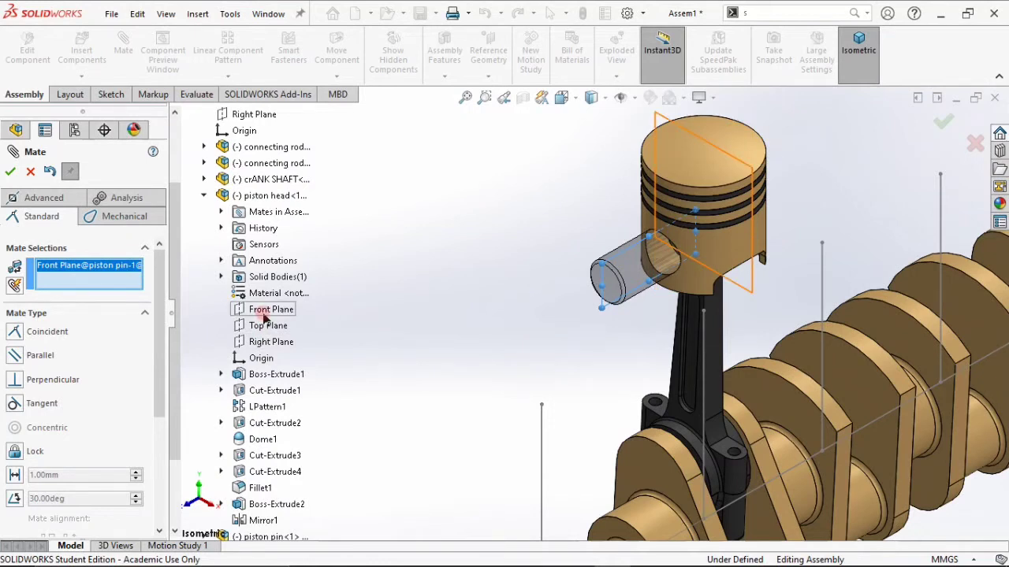
{"action": "left_click", "coordinate": [267, 315]}
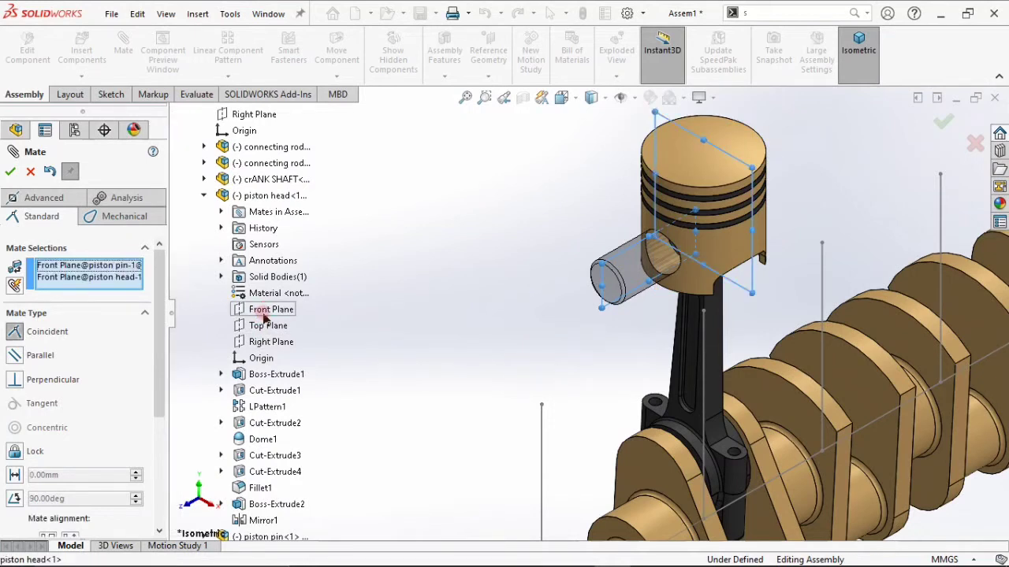
{"action": "left_click", "coordinate": [61, 383]}
{"action": "left_click", "coordinate": [254, 326]}
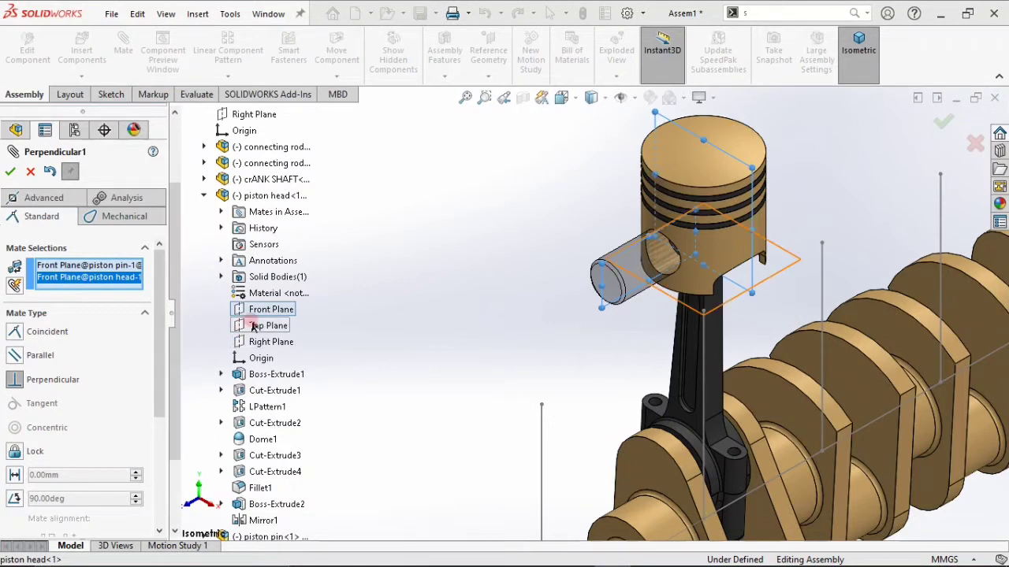
{"action": "right_click", "coordinate": [111, 279]}
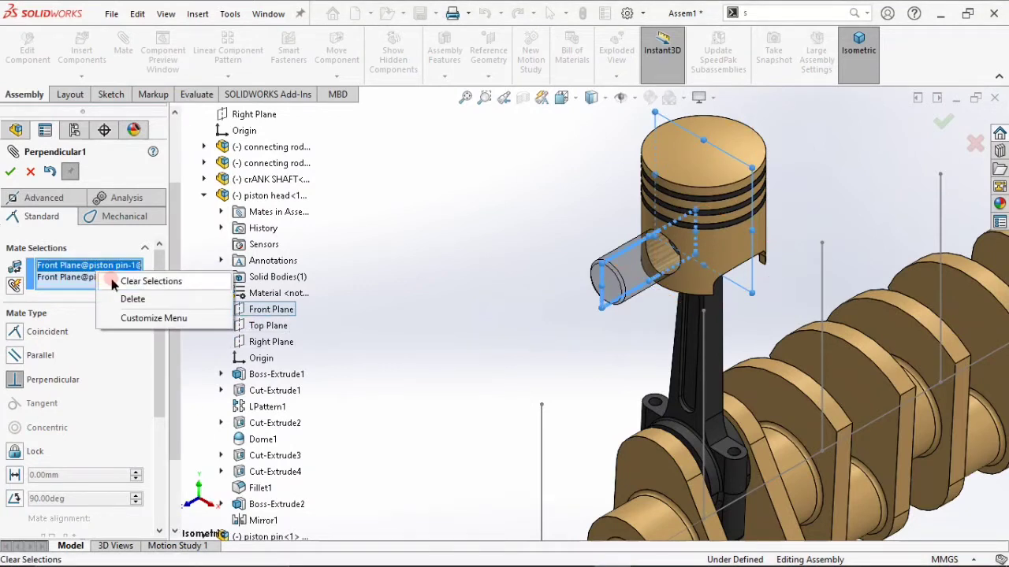
{"action": "left_click", "coordinate": [141, 281]}
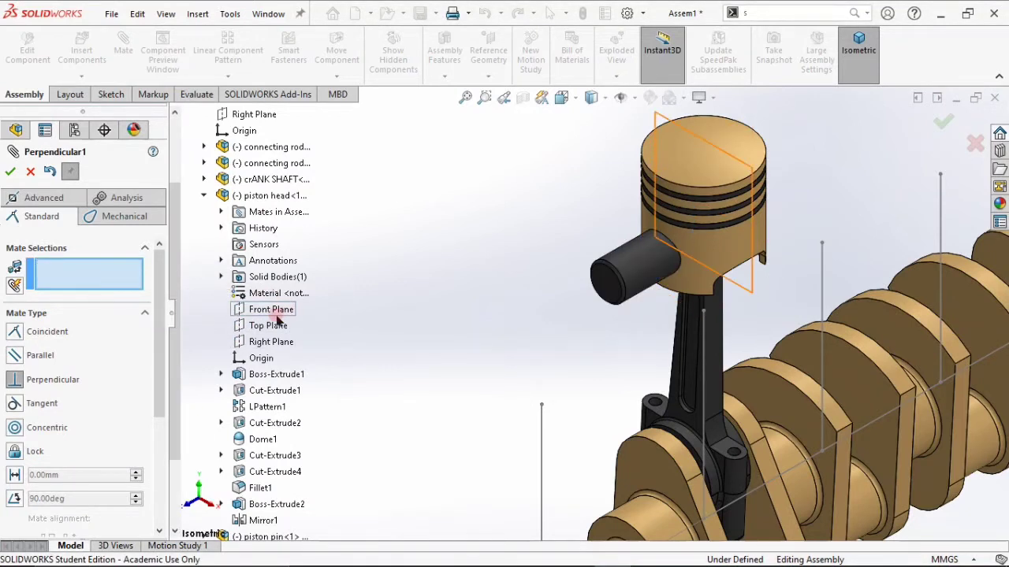
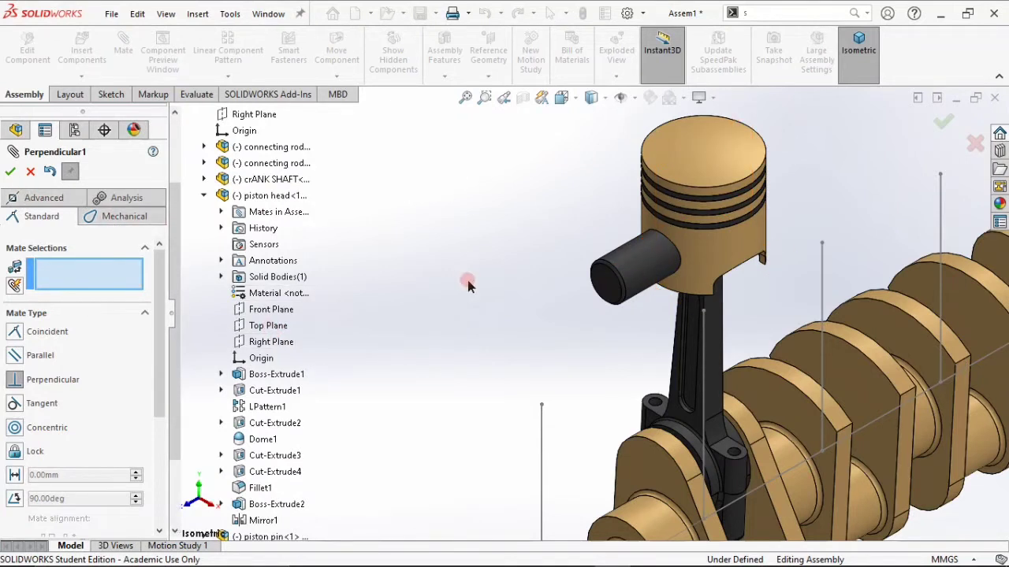
Add a tangent mate between the piston pin's end face and the piston head's outer cylindrical face, and finish mating.
{"action": "left_click", "coordinate": [598, 279]}
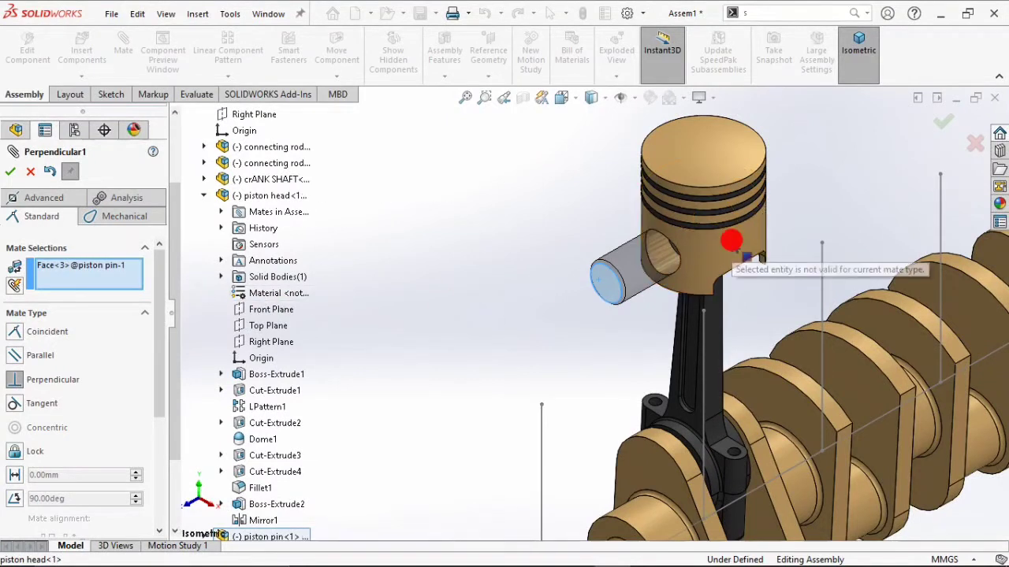
{"action": "left_click", "coordinate": [43, 406]}
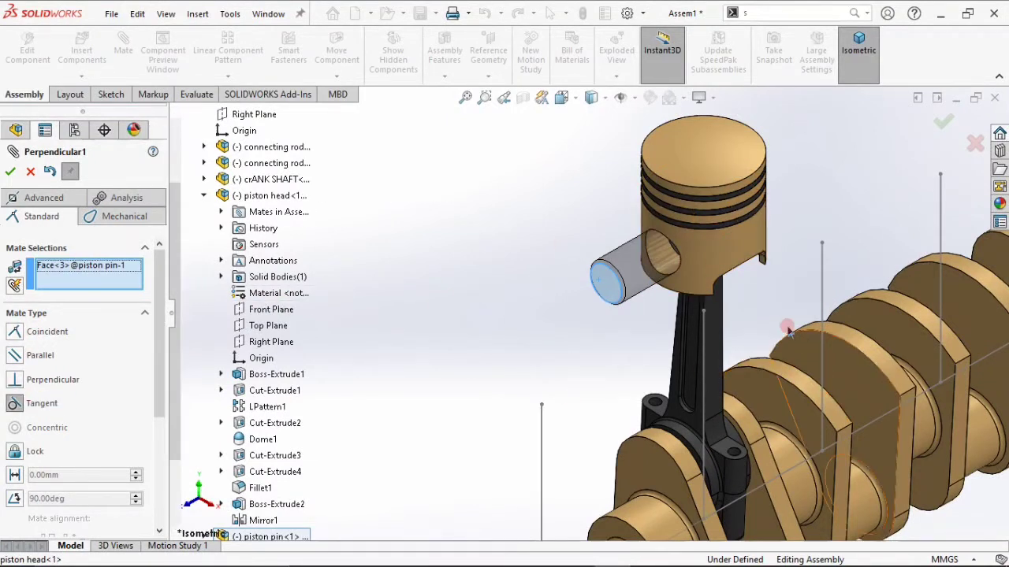
{"action": "left_click", "coordinate": [709, 253]}
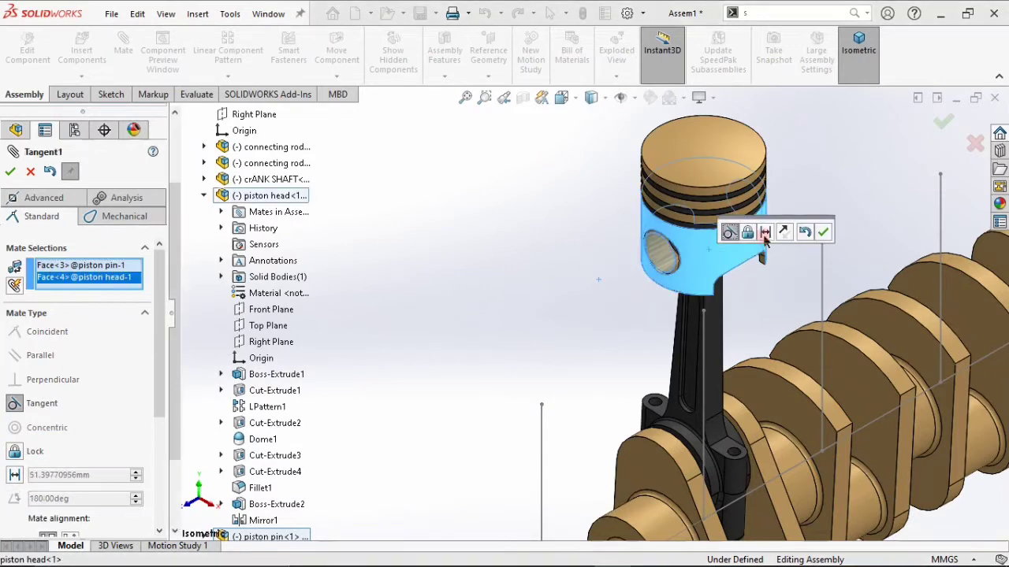
{"action": "left_click", "coordinate": [825, 233]}
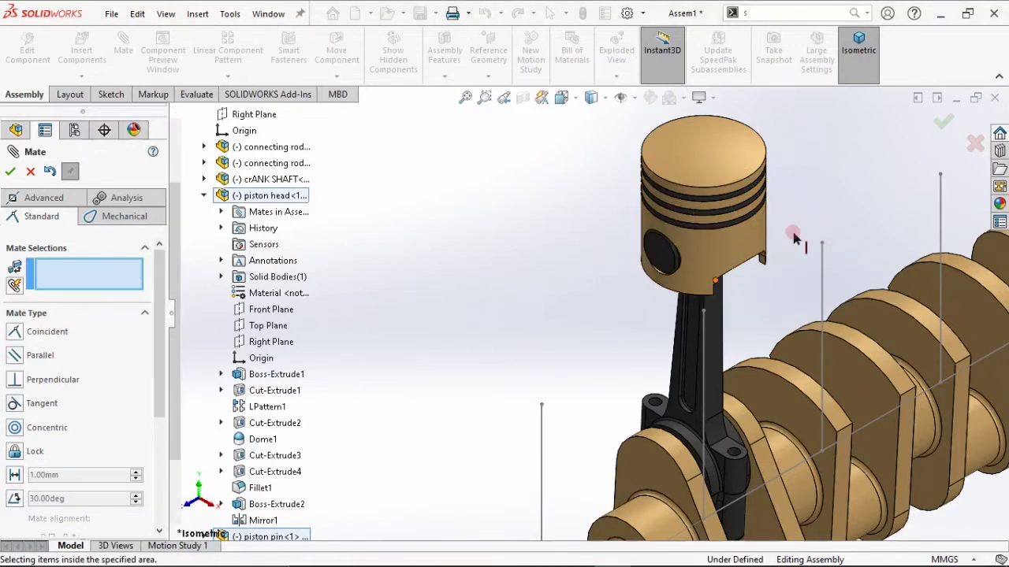
{"action": "middle_click_drag", "start_coordinate": [792, 232], "coordinate": [752, 224]}
{"action": "left_click", "coordinate": [858, 47]}
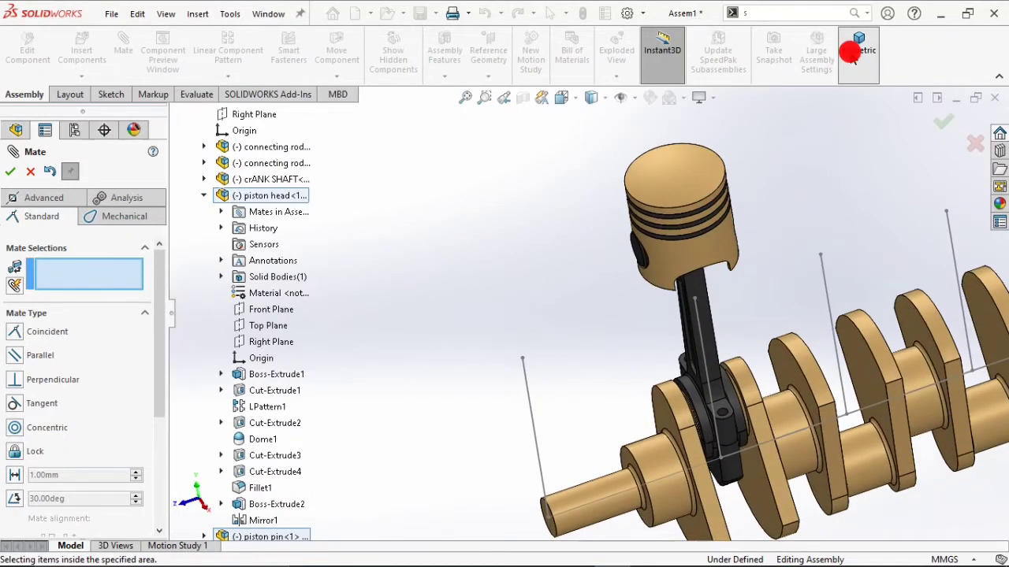
{"action": "left_click", "coordinate": [942, 123]}
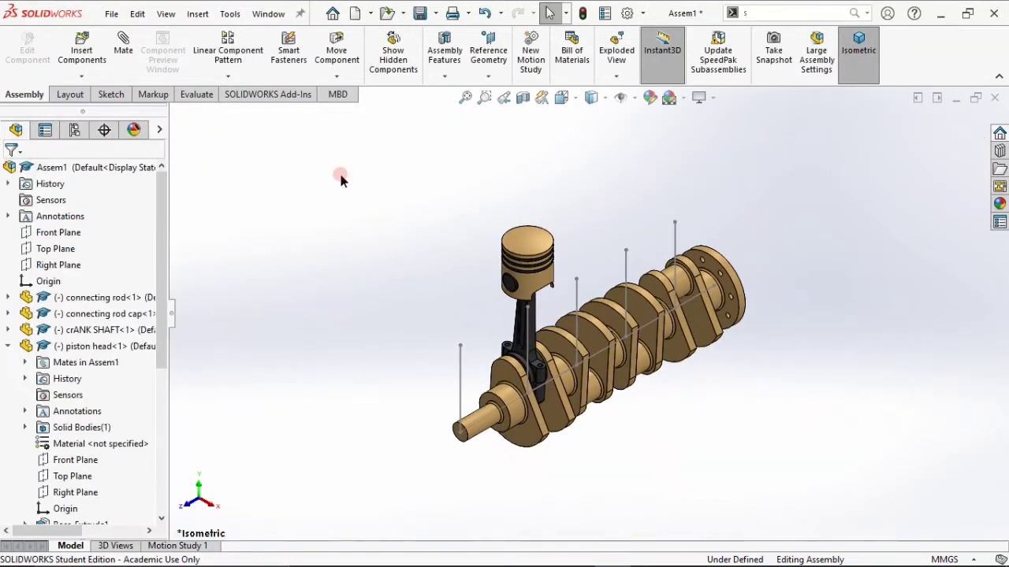
Rotate the crankshaft to check how the mated piston and connecting rod move with it.
{"action": "scroll", "coordinate": [564, 310], "scroll_direction": "down", "scroll_amount": 3}
{"action": "left_click", "coordinate": [520, 272]}
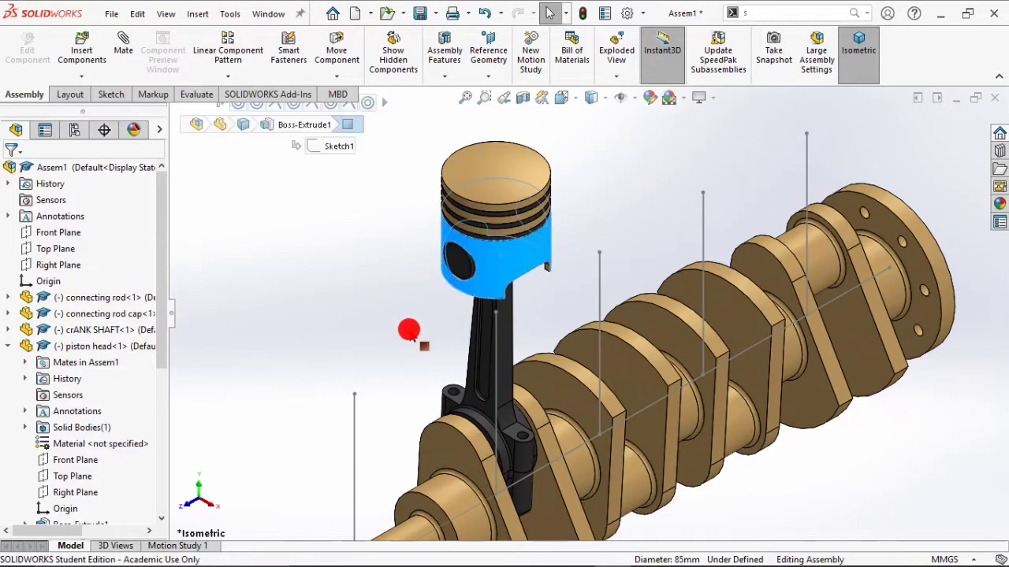
{"action": "scroll", "coordinate": [522, 432], "scroll_direction": "down", "scroll_amount": 3}
{"action": "left_click_drag", "start_coordinate": [520, 430], "coordinate": [326, 291]}
{"action": "left_click", "coordinate": [370, 294]}
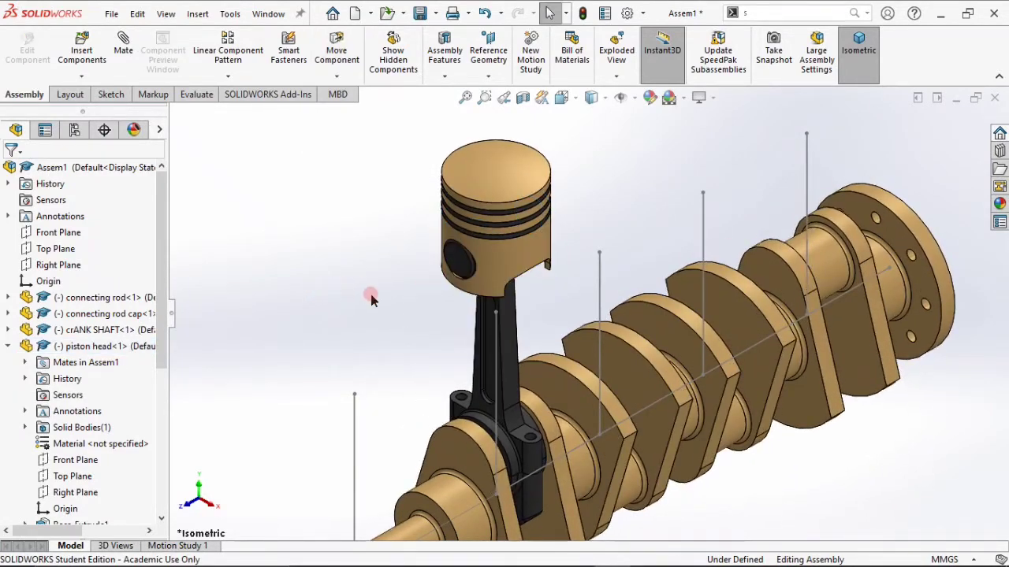
Start Copy with Mates and select the piston head, piston pin, connecting rod and connecting rod cap.
{"action": "left_click", "coordinate": [81, 76]}
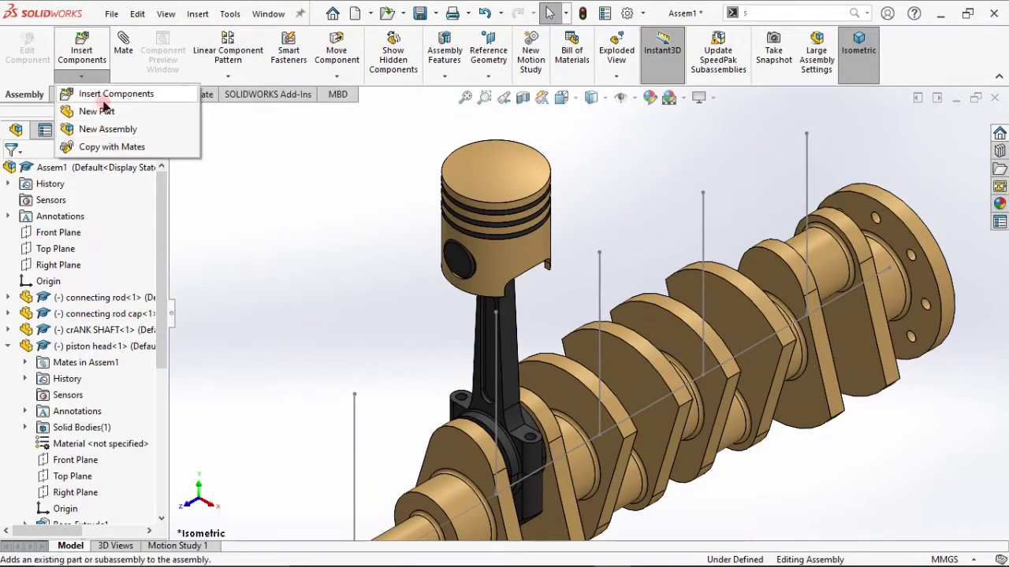
{"action": "left_click", "coordinate": [110, 149]}
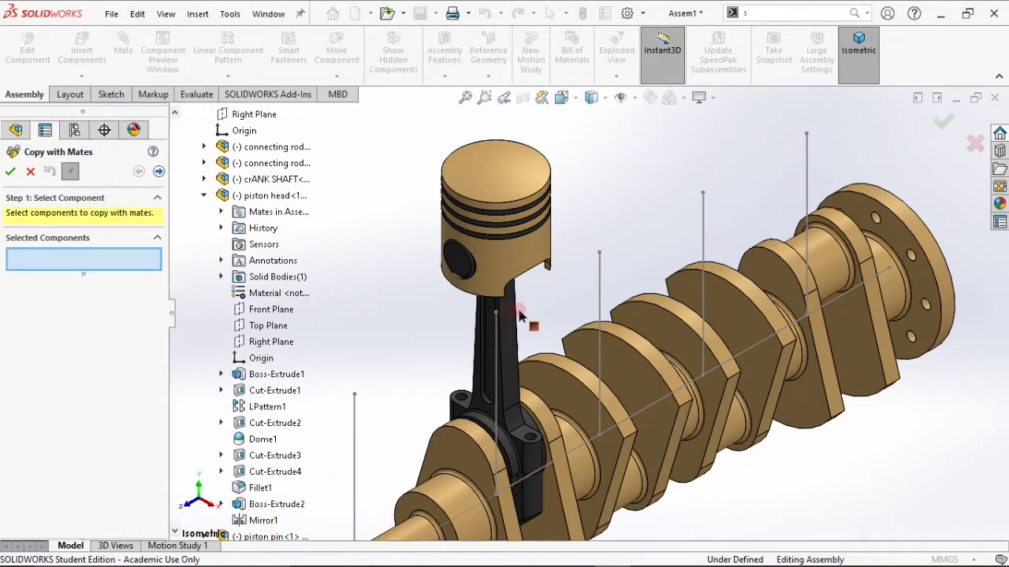
{"action": "left_click", "coordinate": [456, 266]}
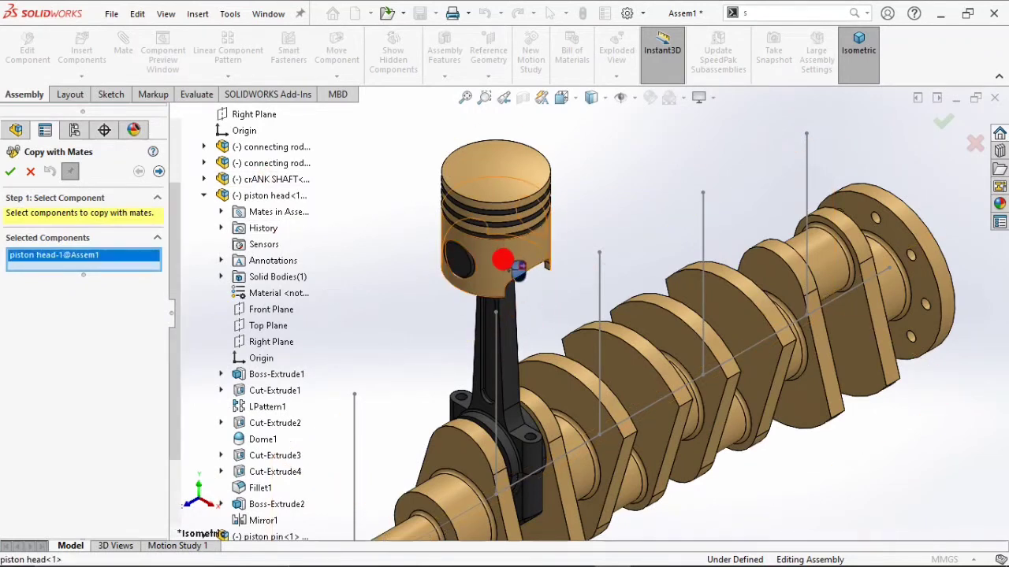
{"action": "left_click", "coordinate": [455, 266]}
{"action": "left_click", "coordinate": [516, 326]}
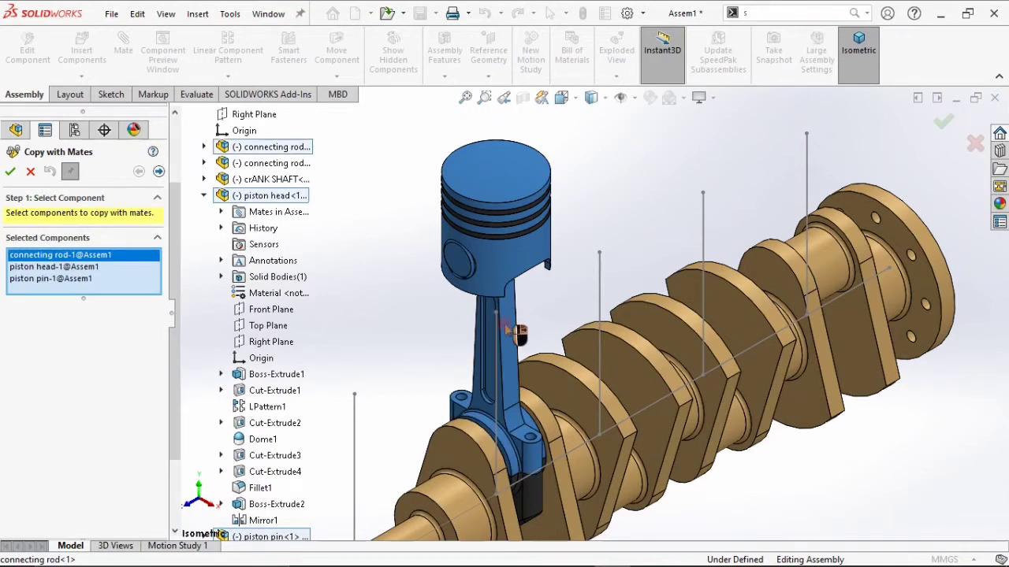
{"action": "left_click", "coordinate": [532, 505]}
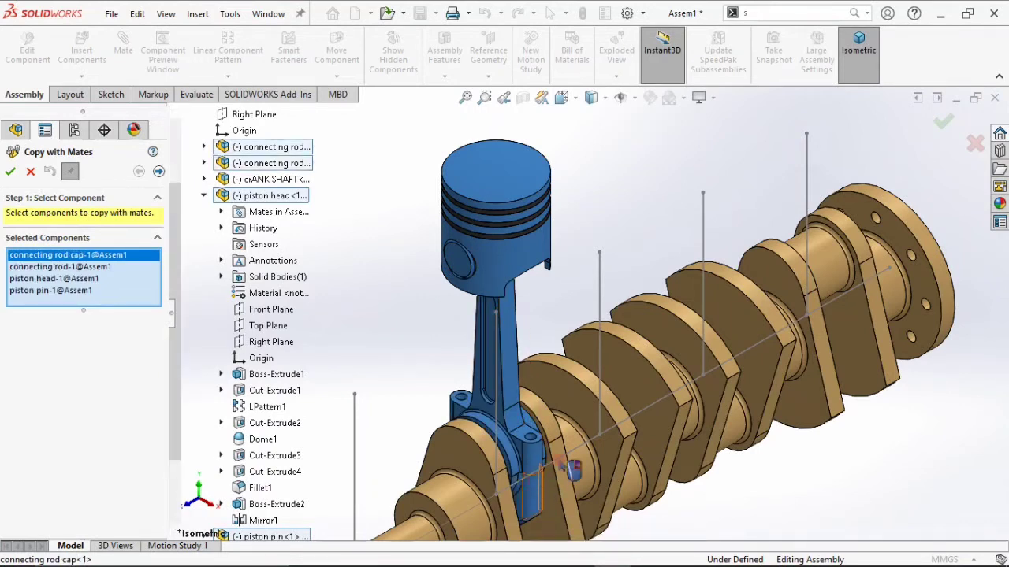
Add the three piston rings to the components being copied, keeping the piston head selected, and proceed to the mate references.
{"action": "left_click", "coordinate": [530, 225]}
{"action": "left_click", "coordinate": [526, 221]}
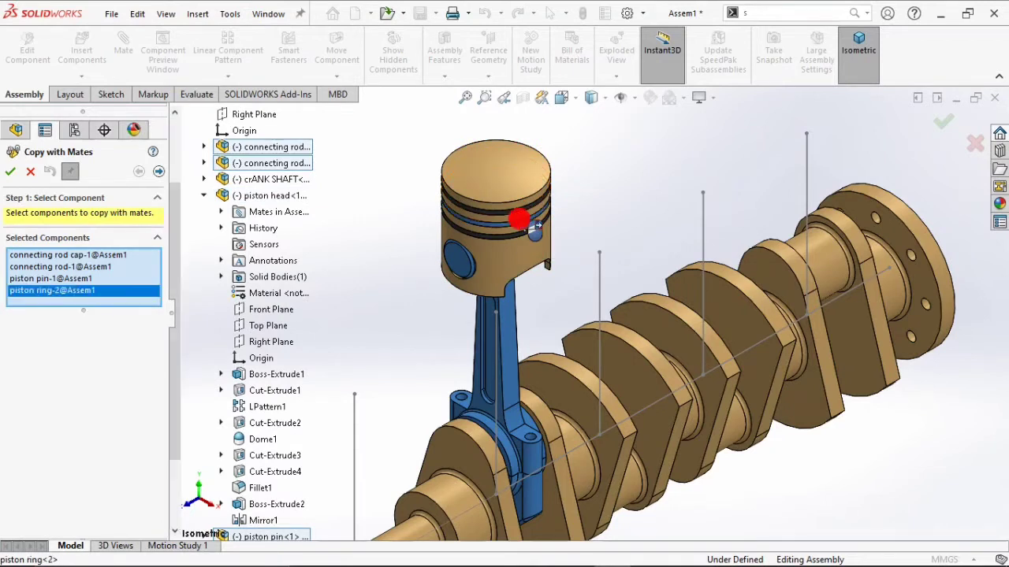
{"action": "left_click", "coordinate": [526, 224]}
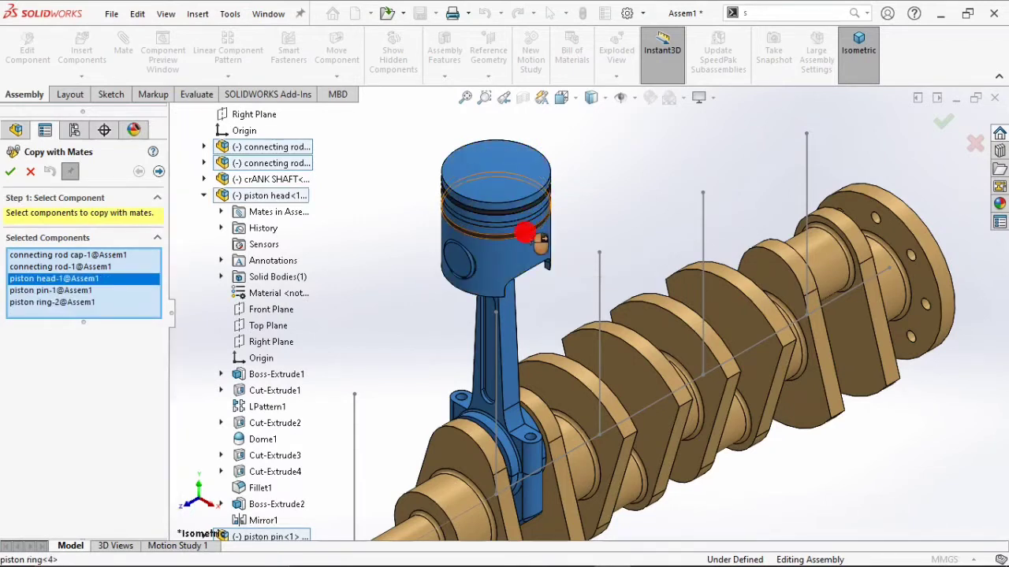
{"action": "left_click", "coordinate": [525, 225]}
{"action": "left_click", "coordinate": [525, 208]}
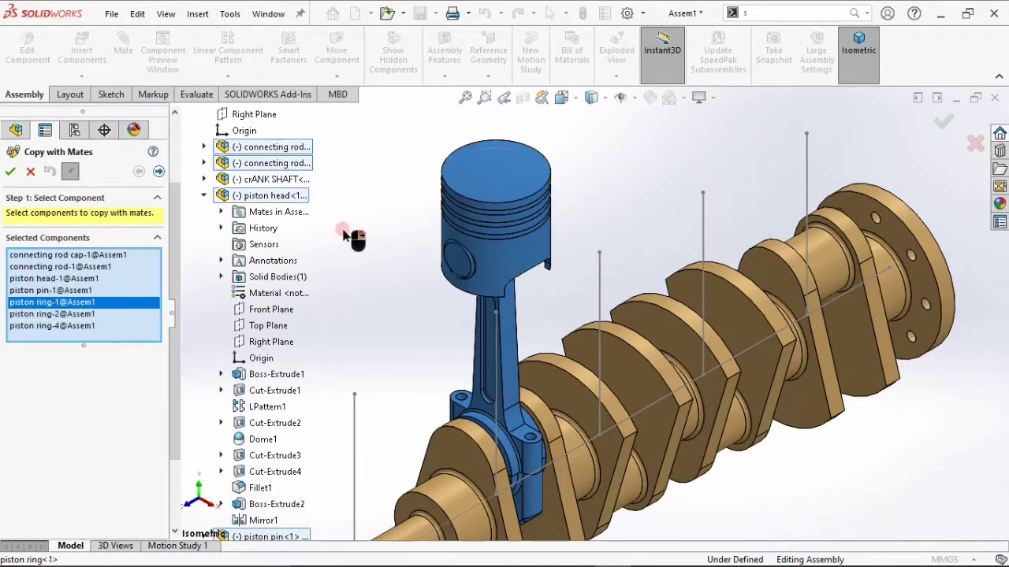
{"action": "left_click", "coordinate": [8, 174]}
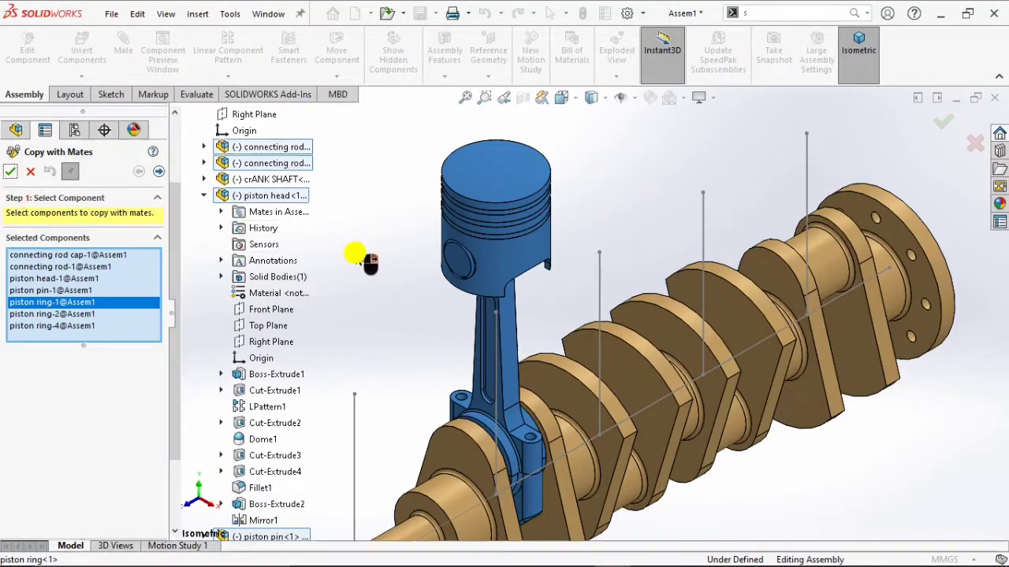
Set the copy's Concentric2 reference to the crankshaft's cylindrical journal face beside the existing rod, replacing the wrongly picked sketch line.
{"action": "left_click", "coordinate": [573, 449]}
{"action": "left_click", "coordinate": [573, 448]}
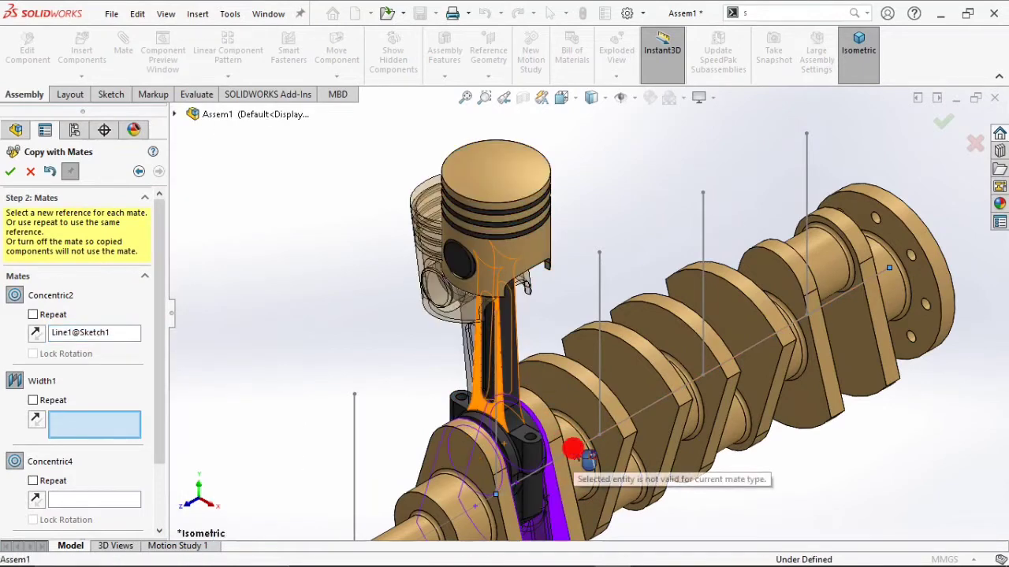
{"action": "left_click", "coordinate": [112, 334]}
{"action": "right_click", "coordinate": [126, 331]}
{"action": "left_click", "coordinate": [136, 355]}
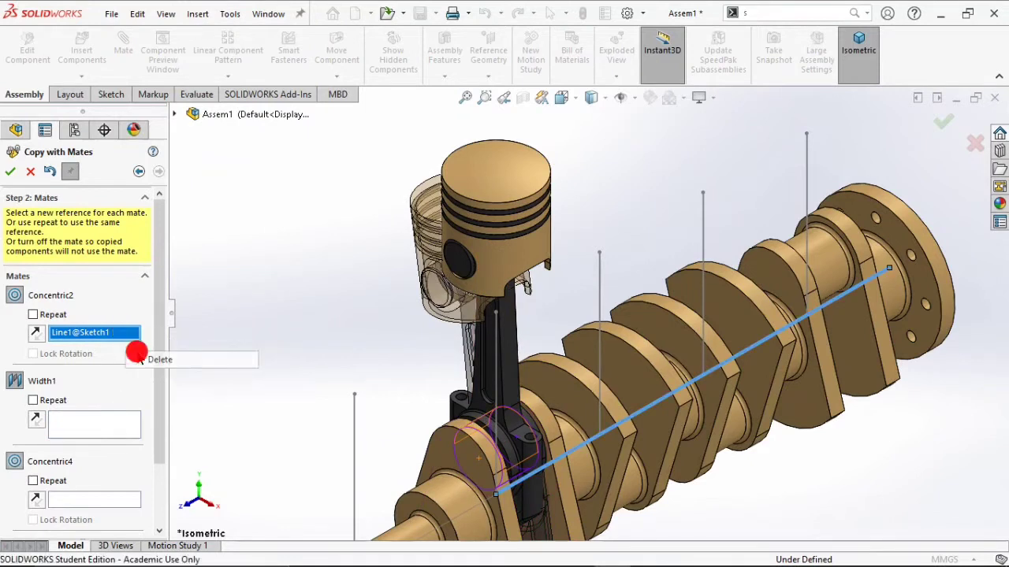
{"action": "key", "text": "Delete"}
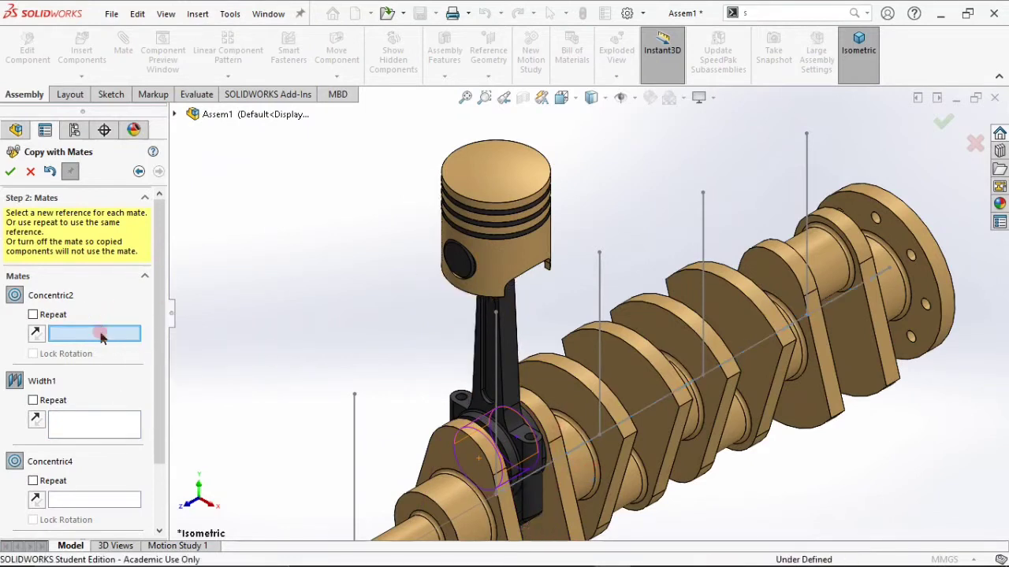
{"action": "left_click", "coordinate": [601, 471]}
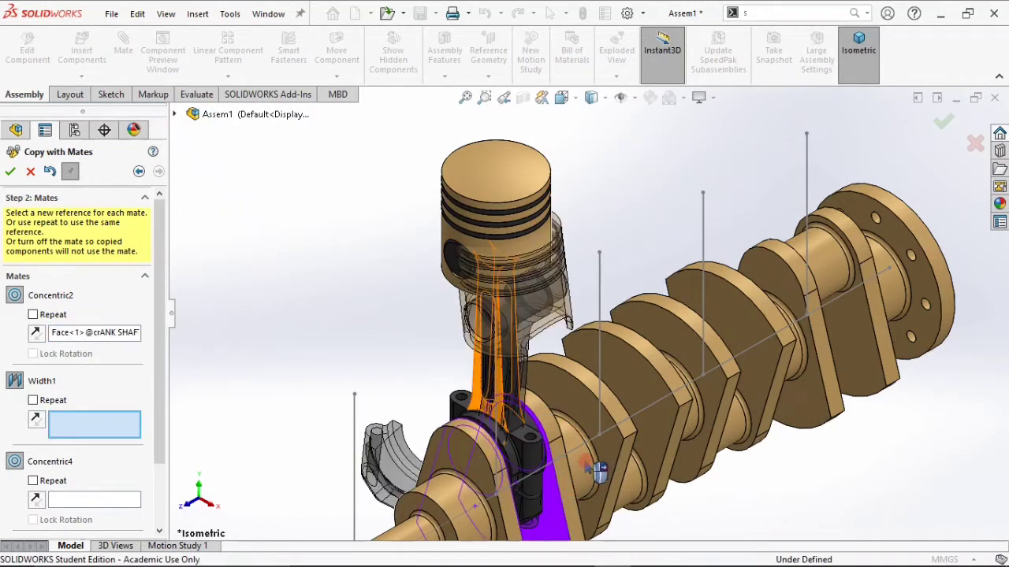
Try to set the copy's Width1 references to the two crank web faces enclosing the main journal beside the first rod.
{"action": "left_click", "coordinate": [594, 418]}
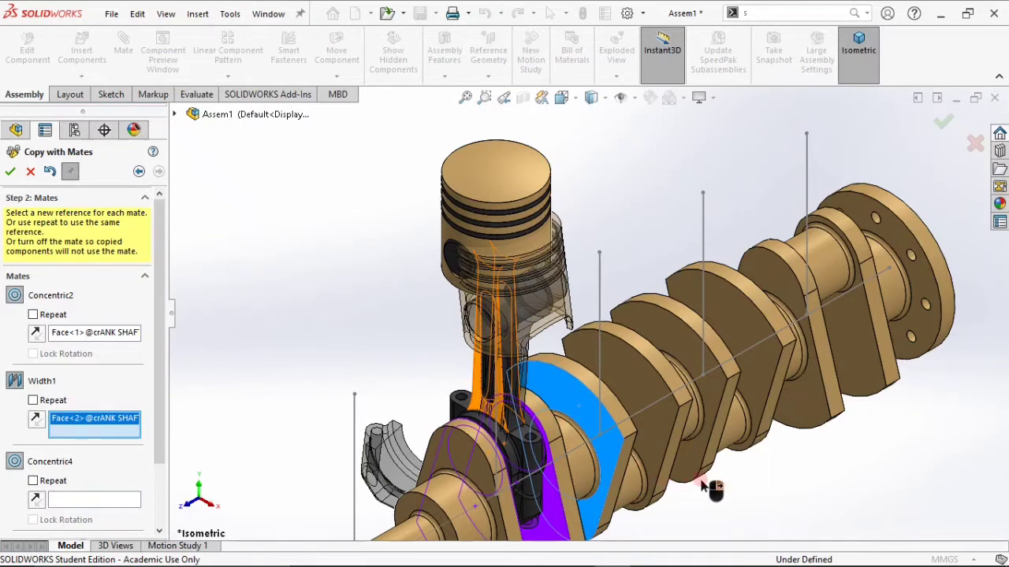
{"action": "middle_click_drag", "start_coordinate": [712, 423], "coordinate": [642, 544]}
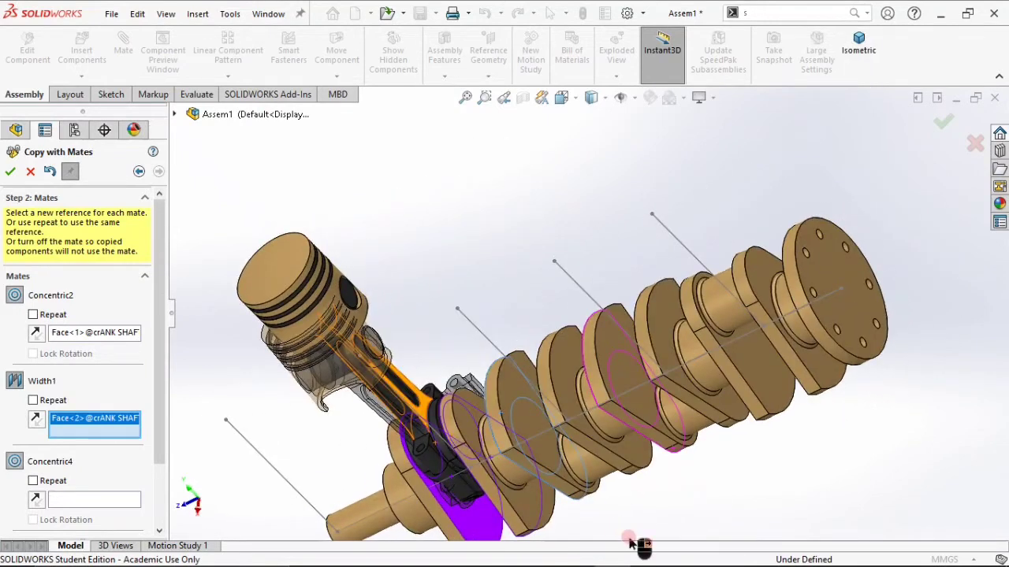
{"action": "left_click", "coordinate": [477, 415]}
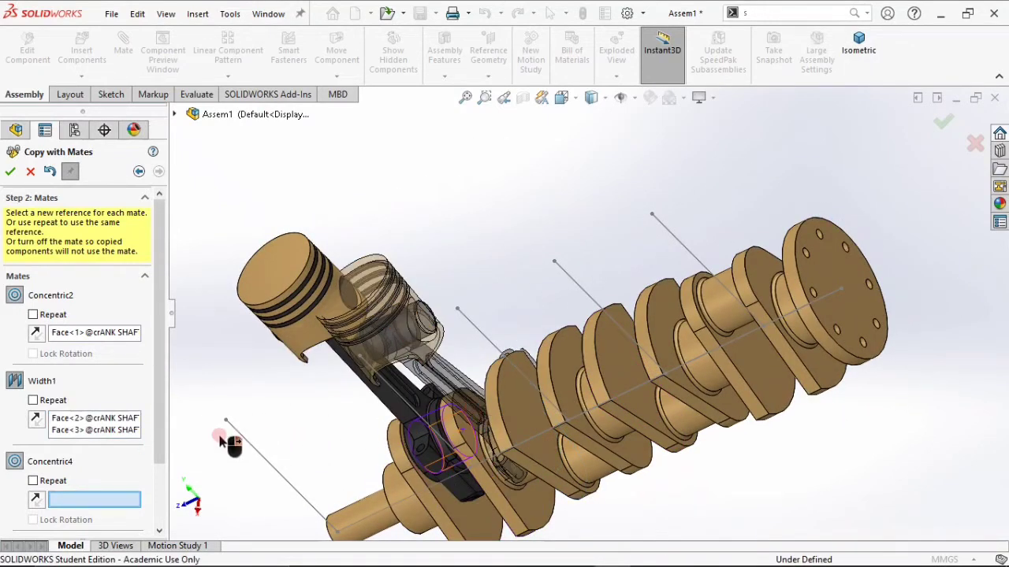
Try to set the copy's Concentric4 reference to the cylindrical face of the same main journal beside the first rod.
{"action": "middle_click_drag", "start_coordinate": [359, 403], "coordinate": [403, 358]}
{"action": "middle_click_drag", "start_coordinate": [447, 301], "coordinate": [471, 320]}
{"action": "middle_click_drag", "start_coordinate": [353, 329], "coordinate": [344, 307]}
{"action": "scroll", "coordinate": [520, 534], "scroll_direction": "down", "scroll_amount": 5}
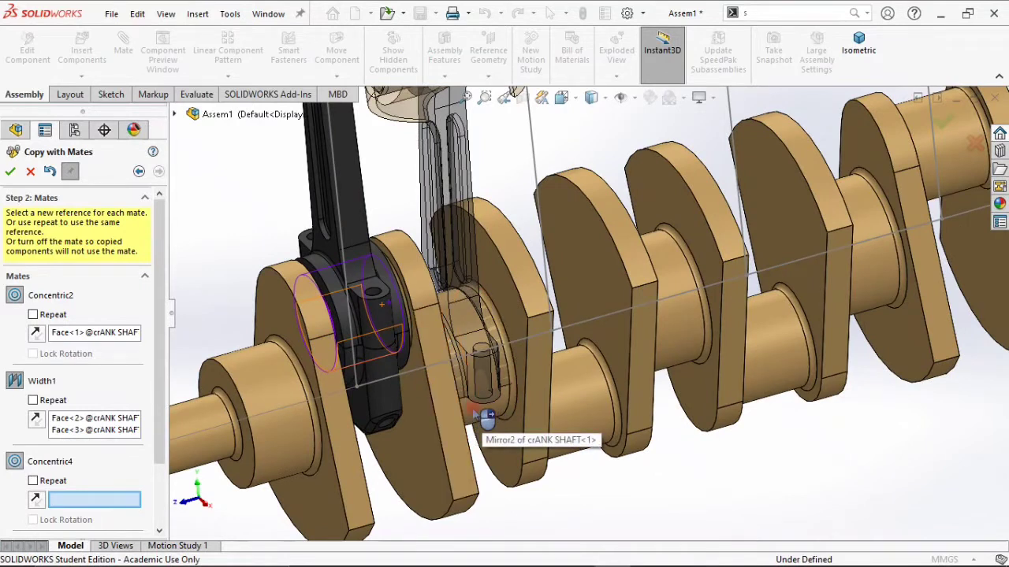
{"action": "left_click", "coordinate": [470, 406]}
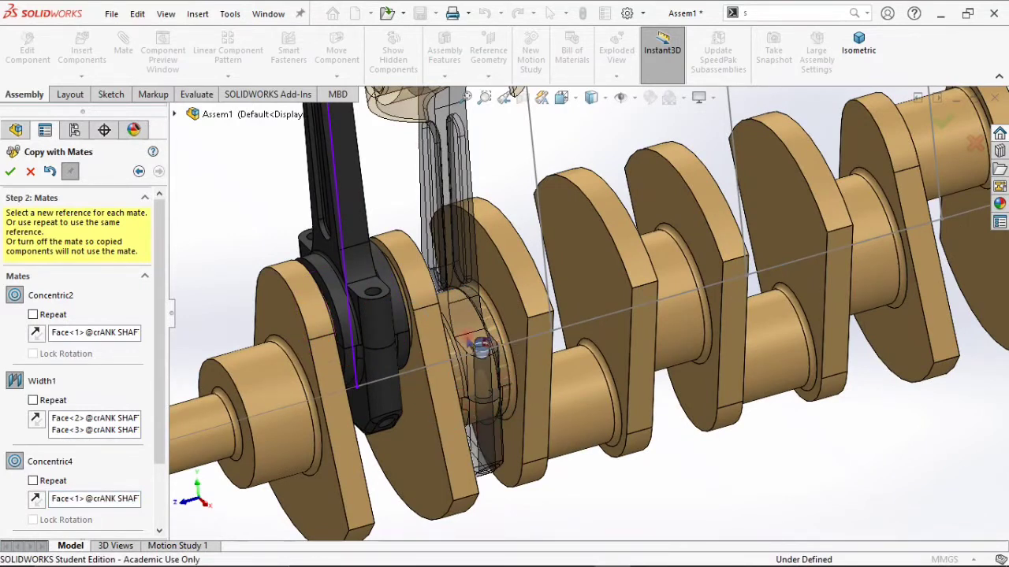
{"action": "scroll", "coordinate": [100, 380], "scroll_direction": "down", "scroll_amount": 3}
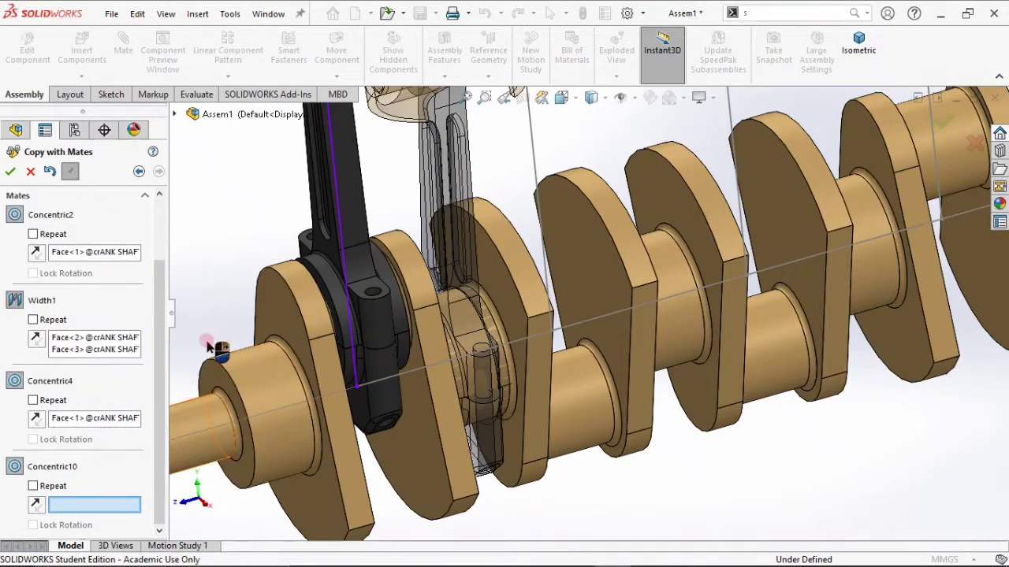
{"action": "scroll", "coordinate": [370, 376], "scroll_direction": "up", "scroll_amount": 4}
{"action": "scroll", "coordinate": [543, 213], "scroll_direction": "down", "scroll_amount": 3}
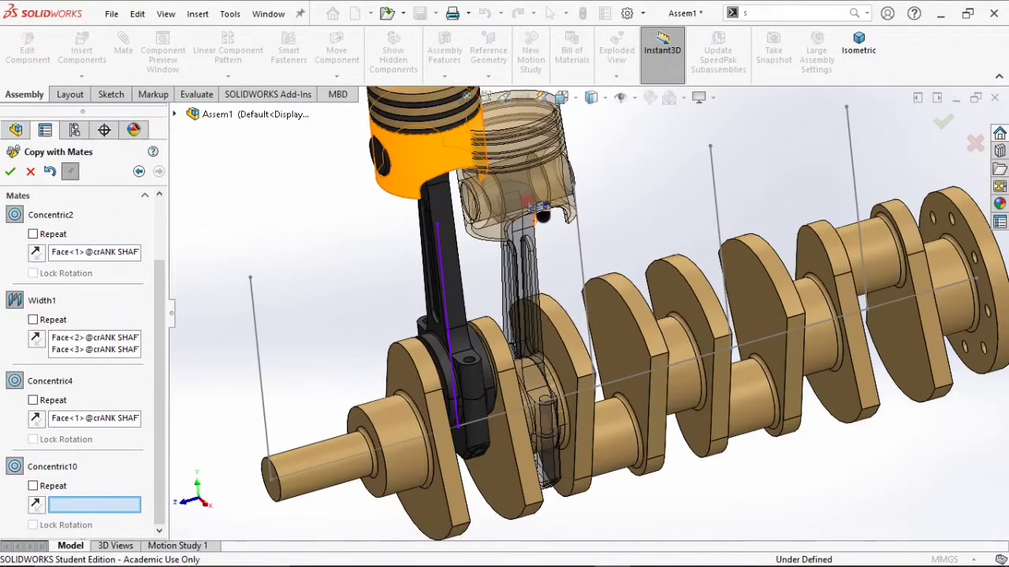
{"action": "scroll", "coordinate": [542, 212], "scroll_direction": "down", "scroll_amount": 2}
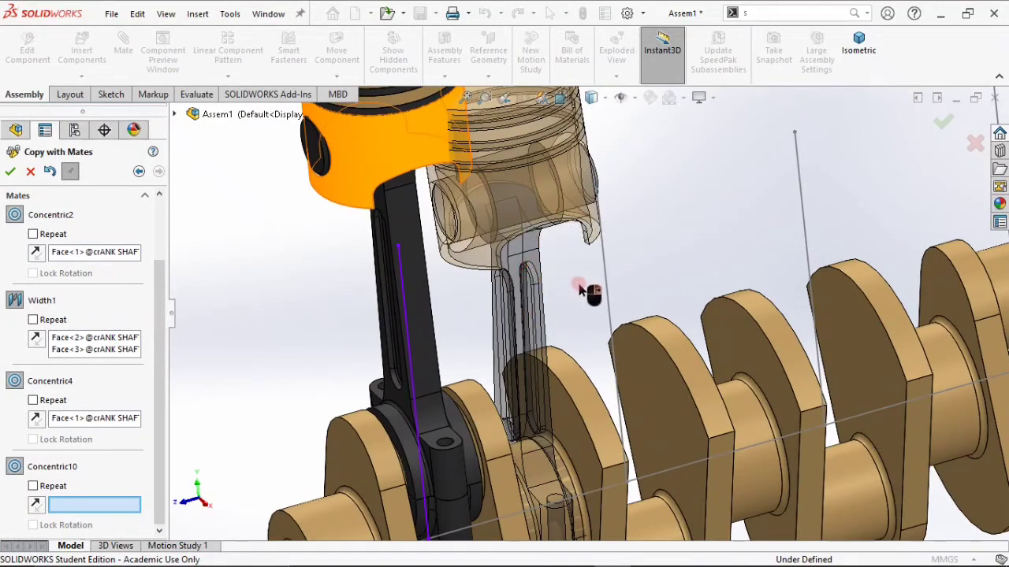
{"action": "mouse_move", "coordinate": [556, 350]}
{"action": "middle_mouse_down"}
{"action": "mouse_move", "coordinate": [603, 307]}
{"action": "mouse_move", "coordinate": [572, 294]}
{"action": "mouse_move", "coordinate": [552, 313]}
{"action": "mouse_move", "coordinate": [576, 286]}
{"action": "mouse_move", "coordinate": [576, 250]}
{"action": "mouse_move", "coordinate": [560, 248]}
{"action": "mouse_move", "coordinate": [585, 244]}
{"action": "mouse_move", "coordinate": [554, 279]}
{"action": "mouse_move", "coordinate": [572, 286]}
{"action": "middle_mouse_up"}
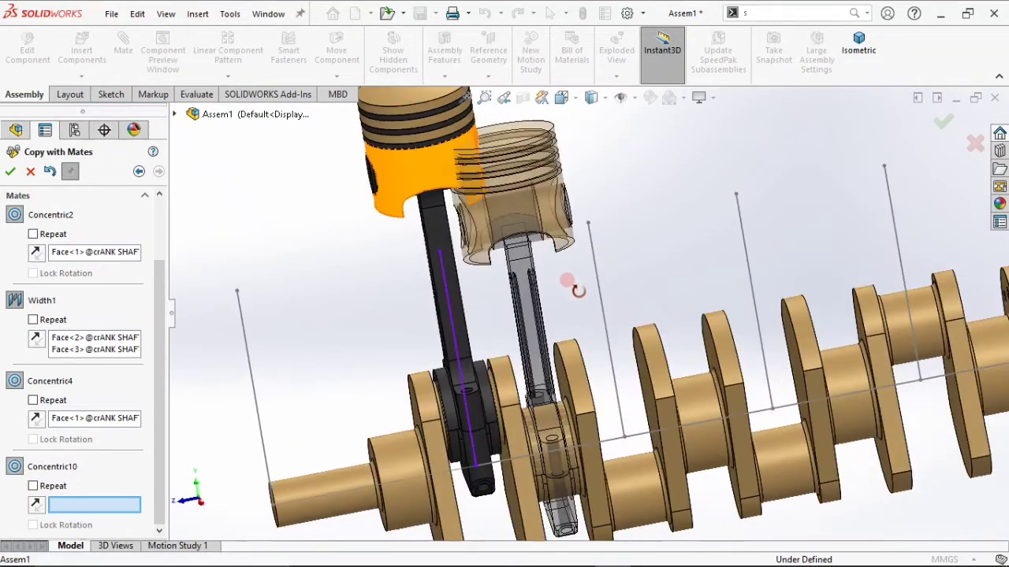
Undo all the copy's picked mate references and set Concentric2 to the cylindrical face of the second crankpin.
{"action": "left_click", "coordinate": [46, 170]}
{"action": "left_click", "coordinate": [46, 170]}
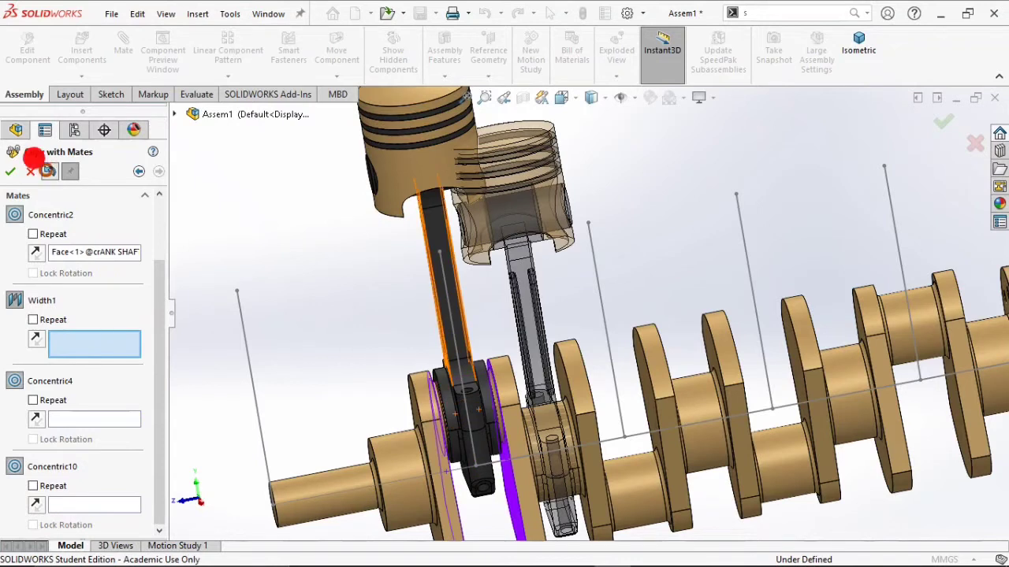
{"action": "left_click", "coordinate": [48, 169]}
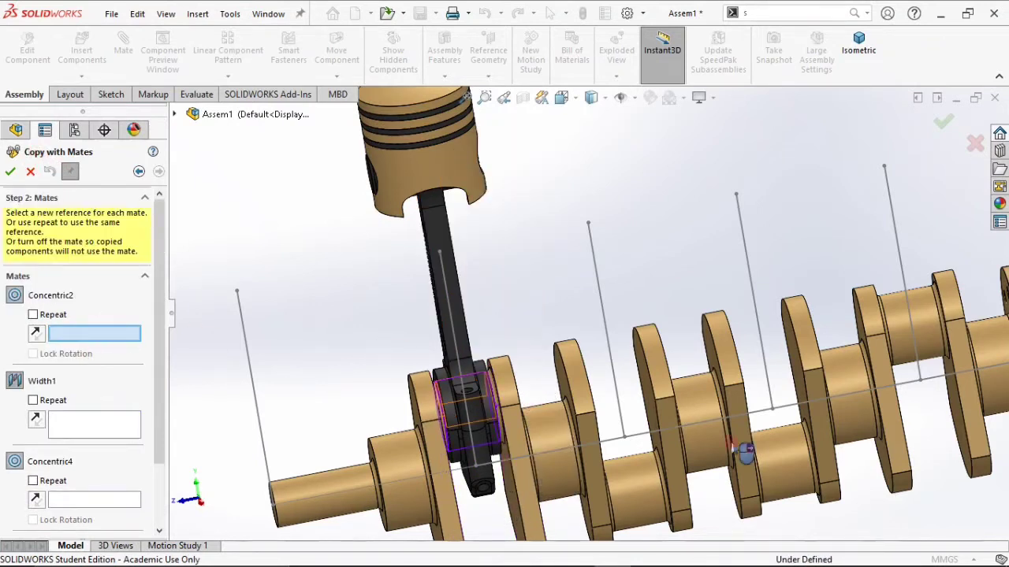
{"action": "left_click", "coordinate": [654, 493]}
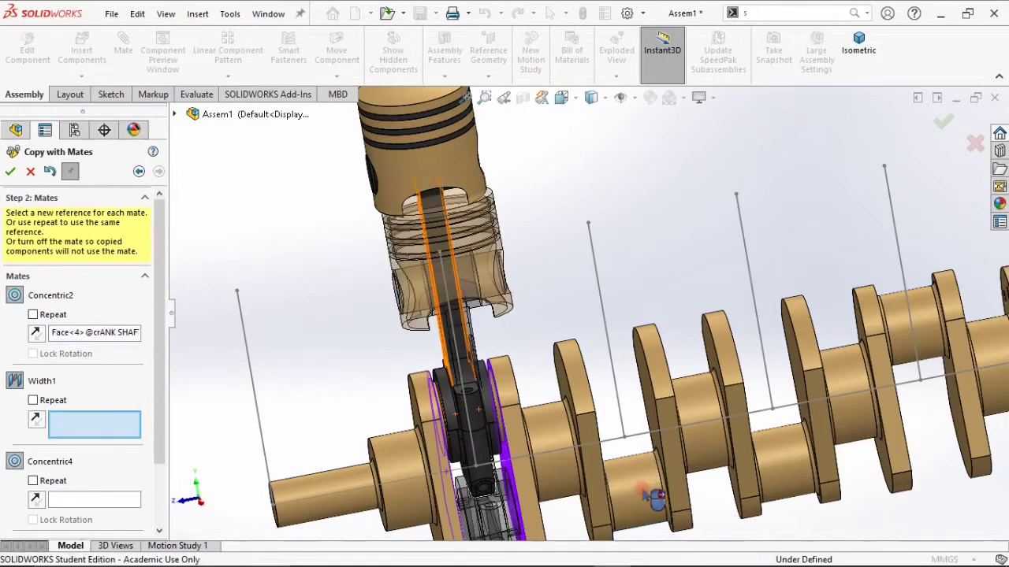
Set the Width1 references to the two facing crank web faces on either side of the second crankpin.
{"action": "left_click", "coordinate": [648, 398]}
{"action": "middle_click_drag", "start_coordinate": [648, 398], "coordinate": [556, 378]}
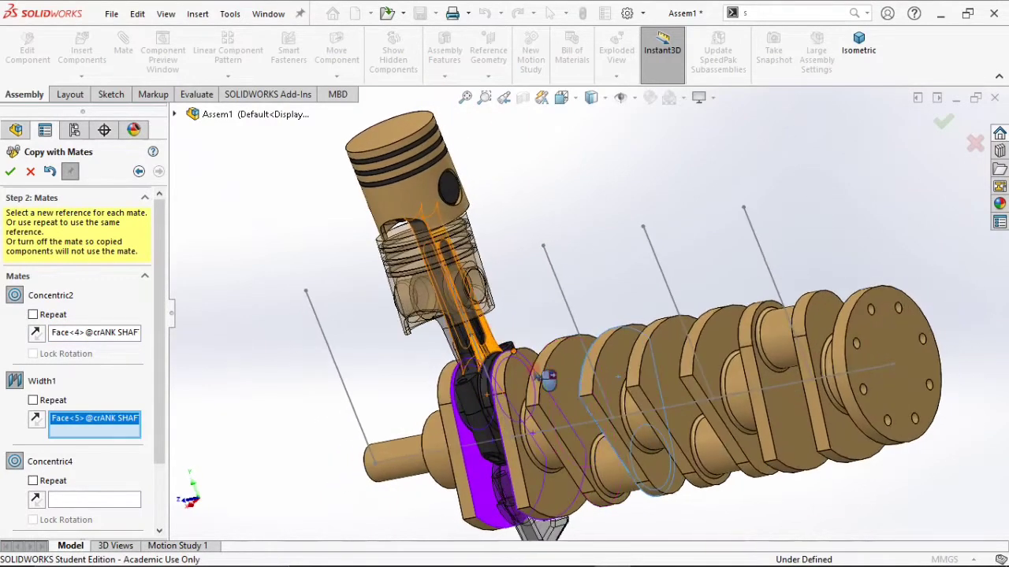
{"action": "left_click", "coordinate": [576, 405]}
Set the copy's Concentric4 reference to the cylindrical face of the second crankpin.
{"action": "scroll", "coordinate": [516, 347], "scroll_direction": "up", "scroll_amount": 2}
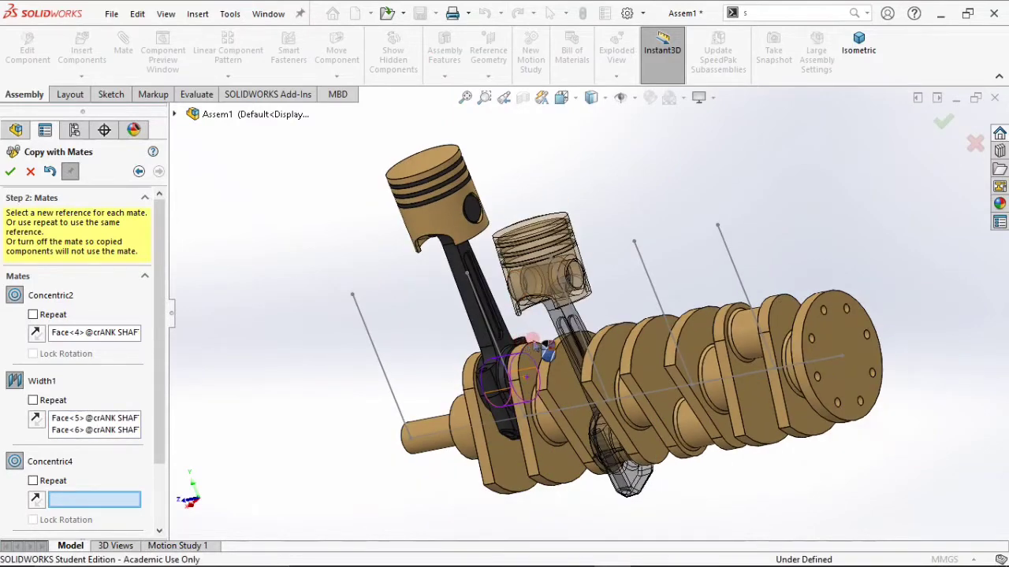
{"action": "scroll", "coordinate": [671, 221], "scroll_direction": "up", "scroll_amount": 1}
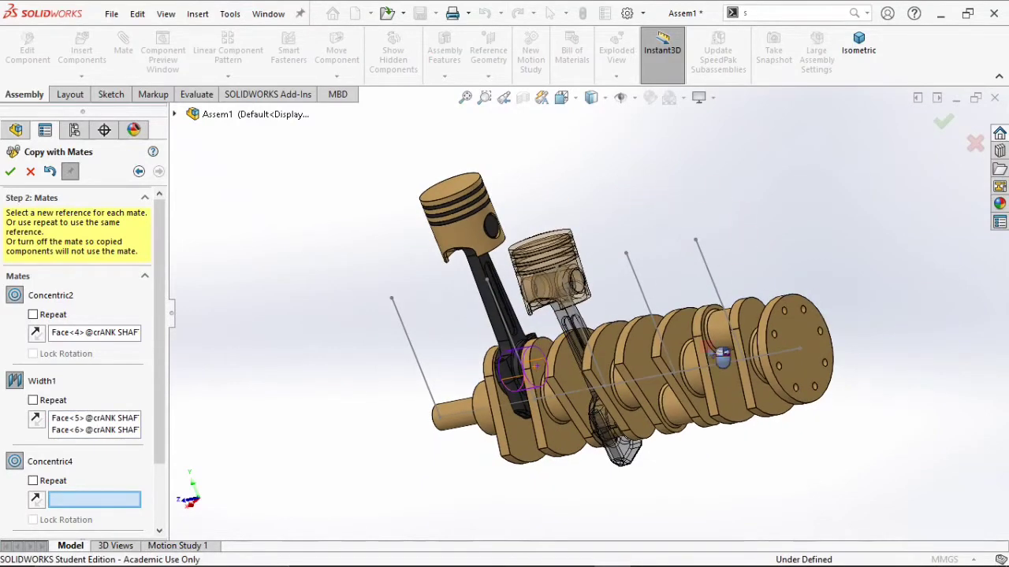
{"action": "scroll", "coordinate": [658, 466], "scroll_direction": "down", "scroll_amount": 3}
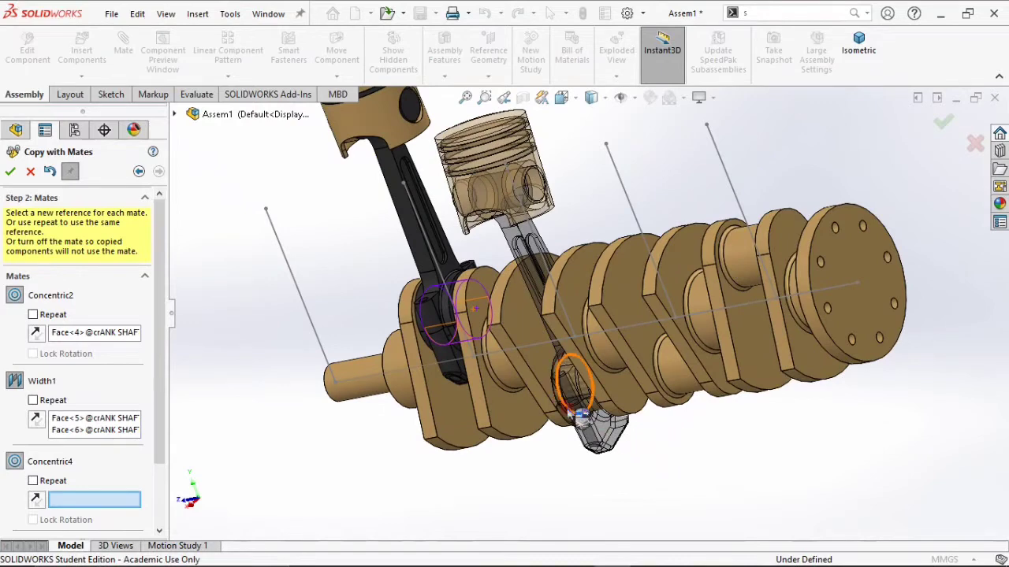
{"action": "scroll", "coordinate": [588, 408], "scroll_direction": "down", "scroll_amount": 3}
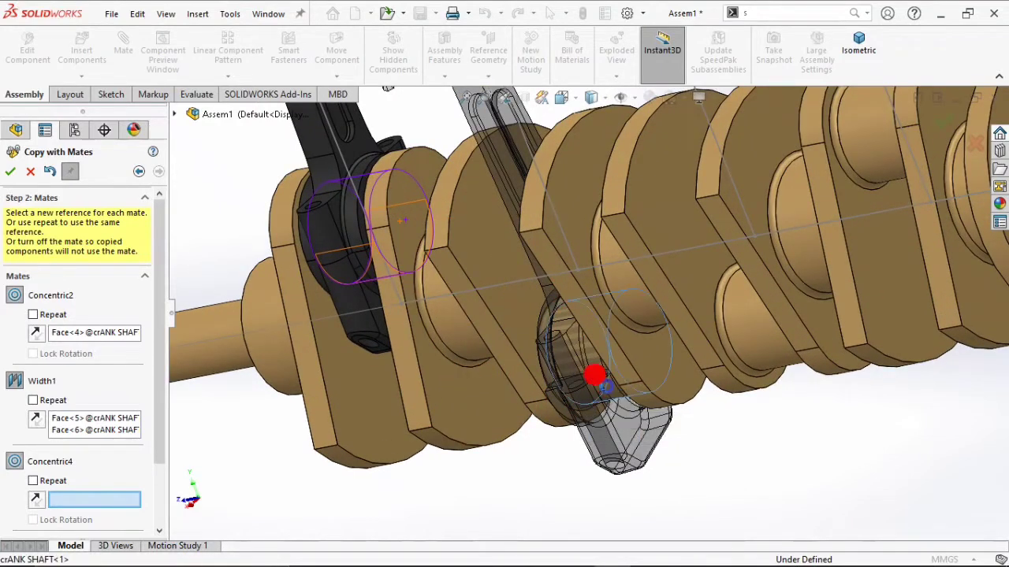
{"action": "left_click", "coordinate": [620, 392]}
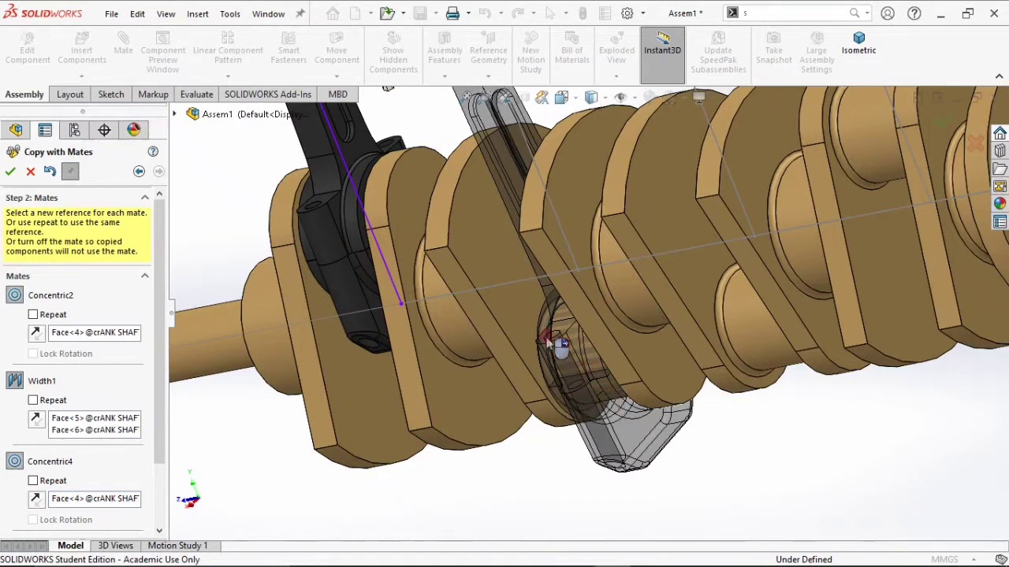
Set Concentric10 to the vertical sketch line above the second crankpin and create the second piston and rod copy.
{"action": "scroll", "coordinate": [122, 384], "scroll_direction": "down", "scroll_amount": 2}
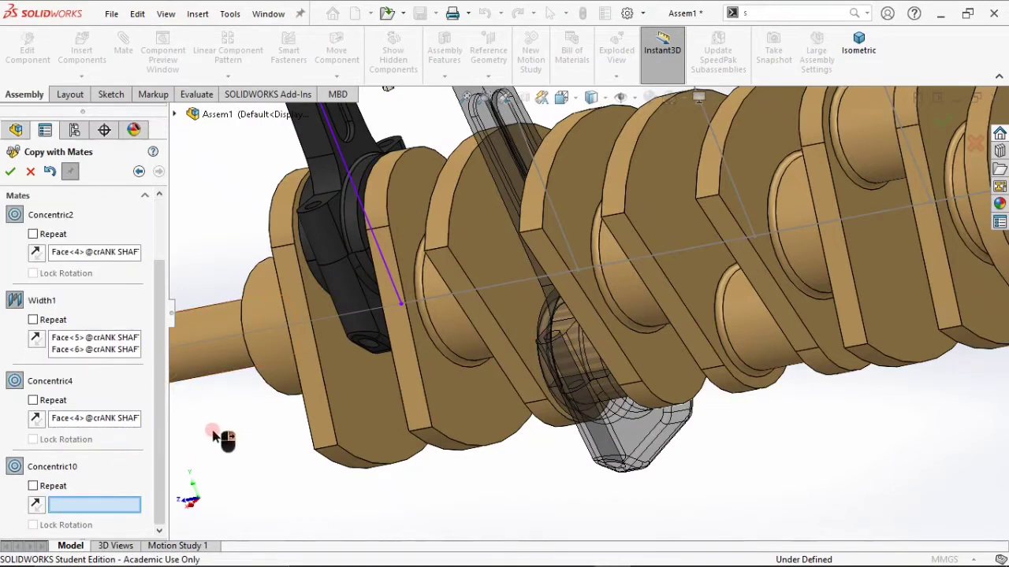
{"action": "left_click", "coordinate": [851, 48]}
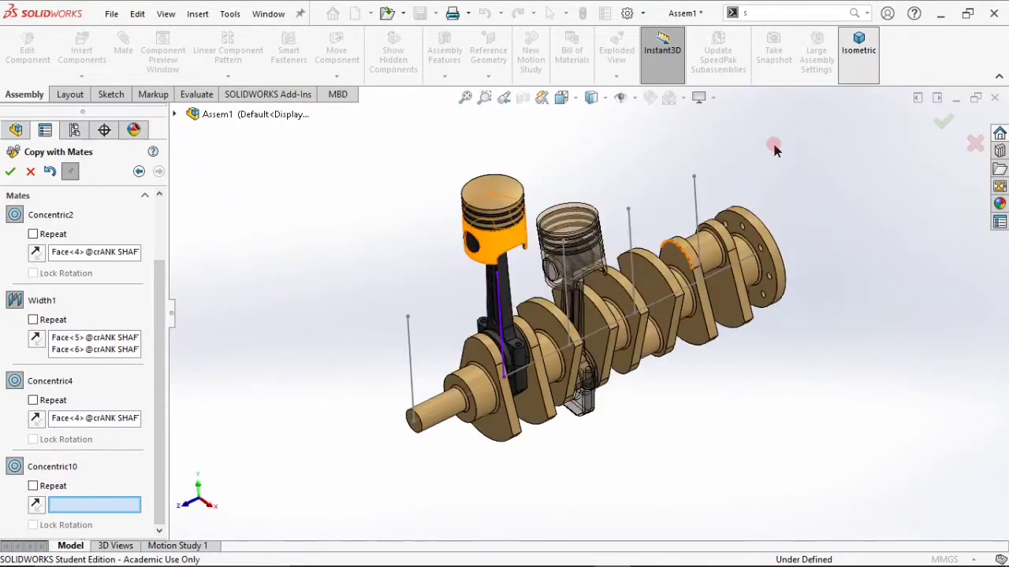
{"action": "scroll", "coordinate": [540, 282], "scroll_direction": "down", "scroll_amount": 5}
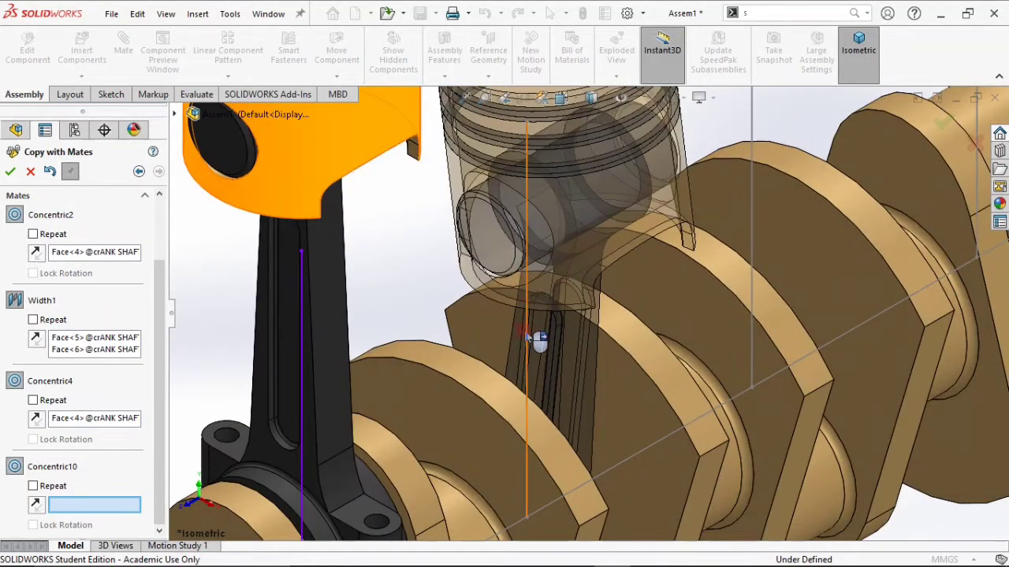
{"action": "left_click", "coordinate": [526, 331]}
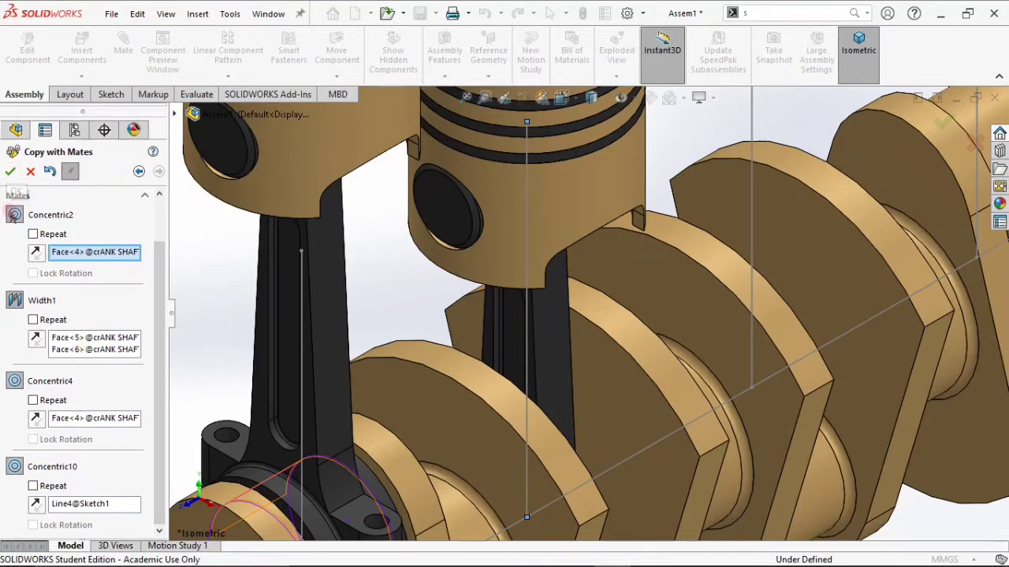
{"action": "left_click", "coordinate": [11, 174]}
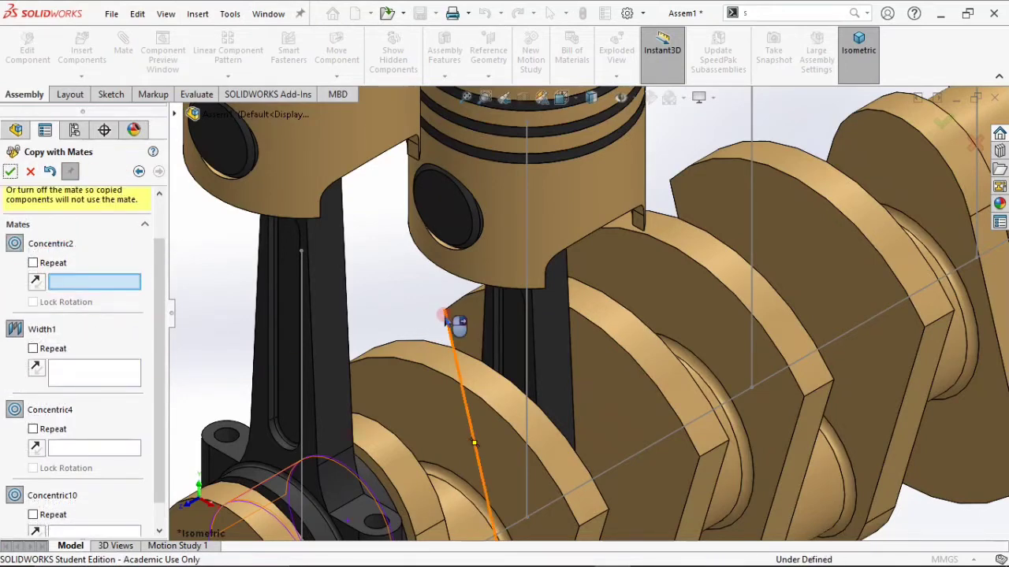
For the next copy, set the Concentric2 reference to the cylindrical face of the third crankpin.
{"action": "scroll", "coordinate": [442, 317], "scroll_direction": "up", "scroll_amount": 5}
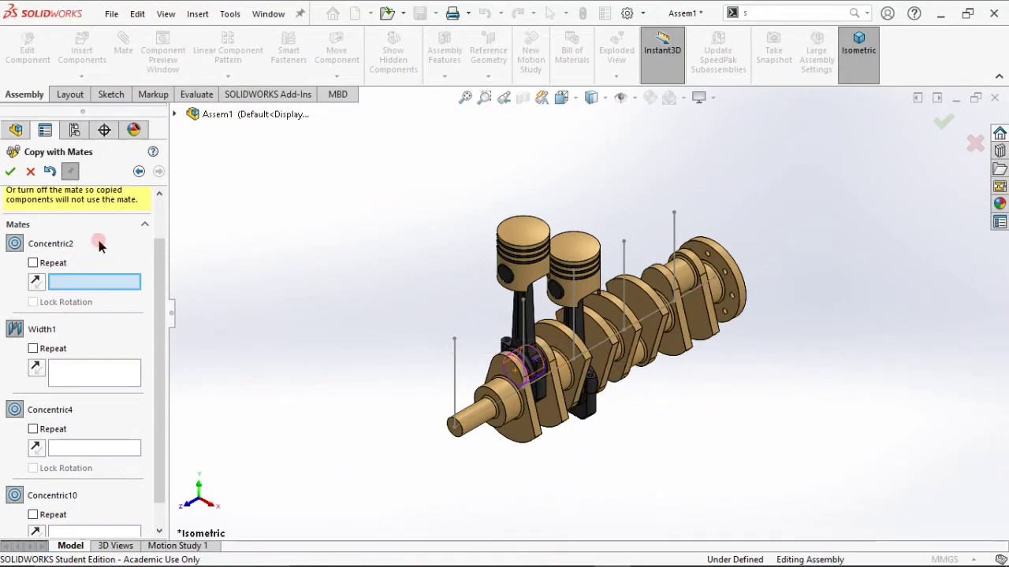
{"action": "scroll", "coordinate": [618, 371], "scroll_direction": "down", "scroll_amount": 5}
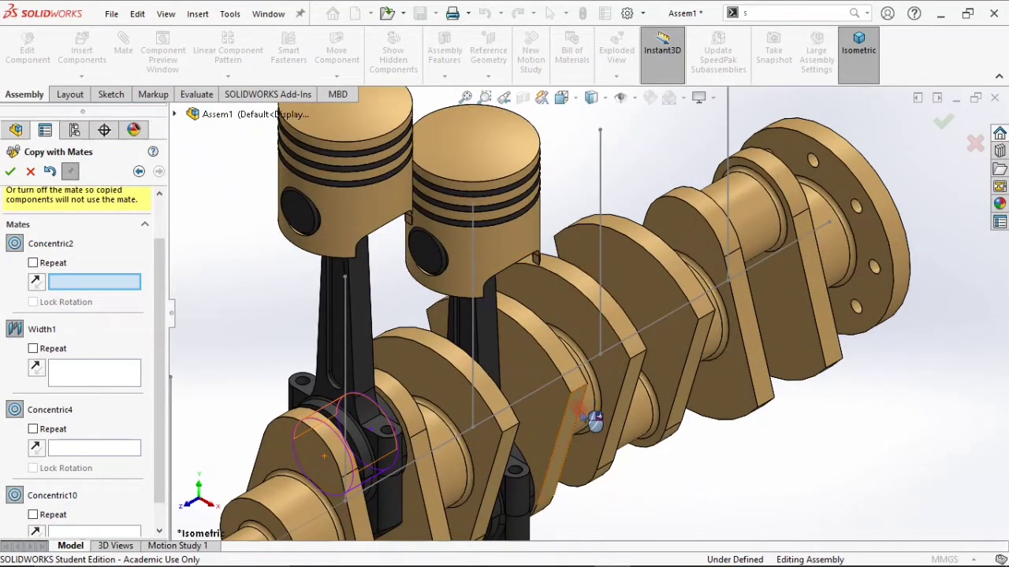
{"action": "left_click", "coordinate": [644, 412]}
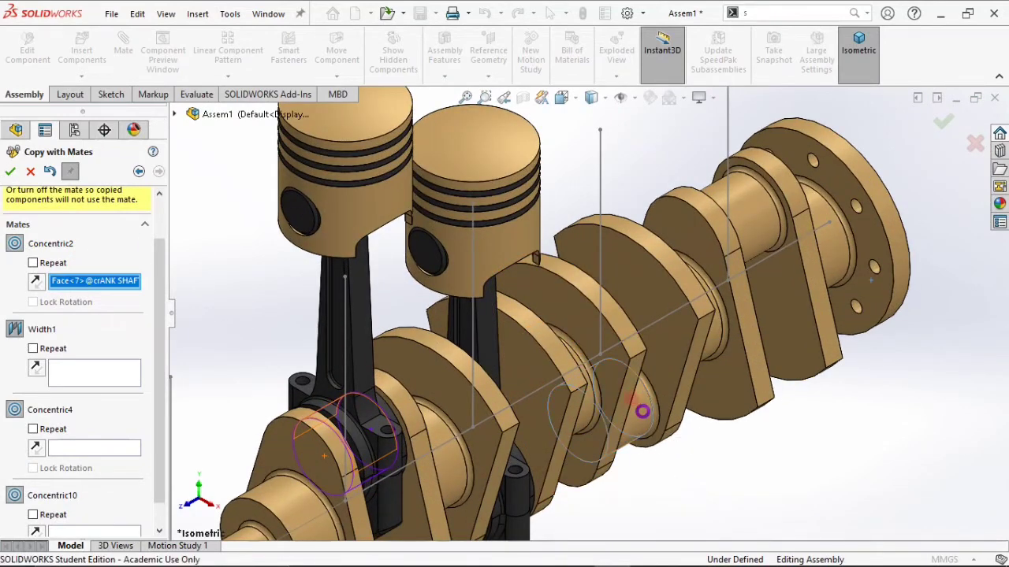
Set the Width1 references to the two facing crank web faces on either side of the third crankpin.
{"action": "left_click", "coordinate": [666, 338]}
{"action": "scroll", "coordinate": [662, 370], "scroll_direction": "up", "scroll_amount": 1}
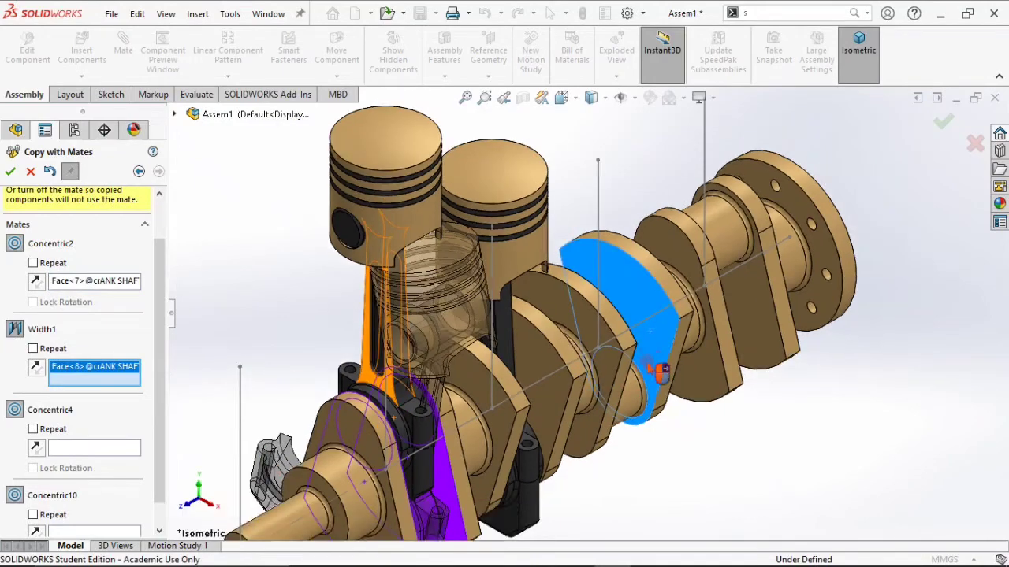
{"action": "middle_click_drag", "start_coordinate": [662, 371], "coordinate": [590, 383]}
{"action": "scroll", "coordinate": [548, 303], "scroll_direction": "up", "scroll_amount": 1}
{"action": "left_click", "coordinate": [579, 321]}
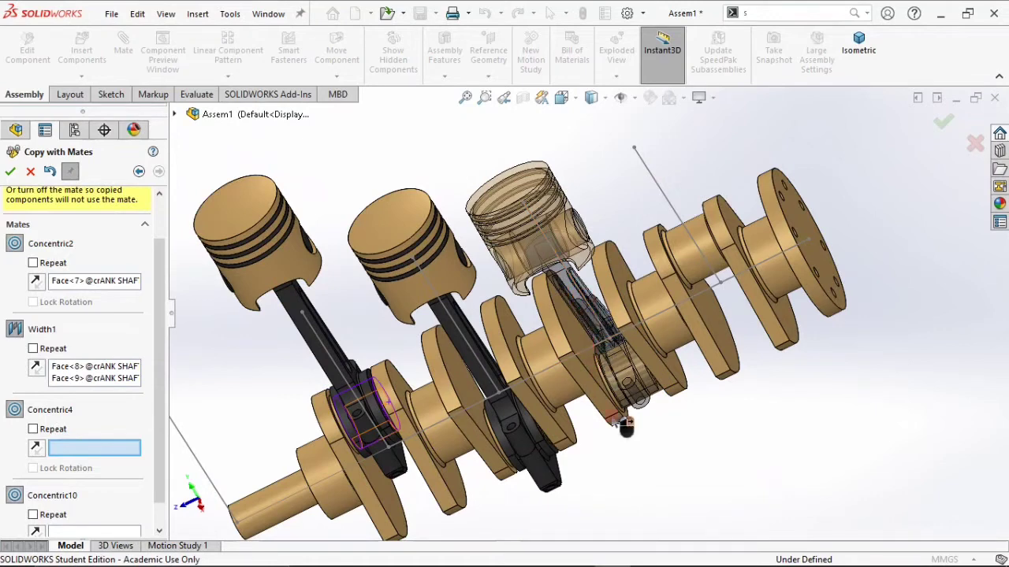
Set this copy's Concentric4 reference to the cylindrical face of the third crankpin.
{"action": "scroll", "coordinate": [653, 392], "scroll_direction": "down", "scroll_amount": 2}
{"action": "scroll", "coordinate": [652, 392], "scroll_direction": "down", "scroll_amount": 2}
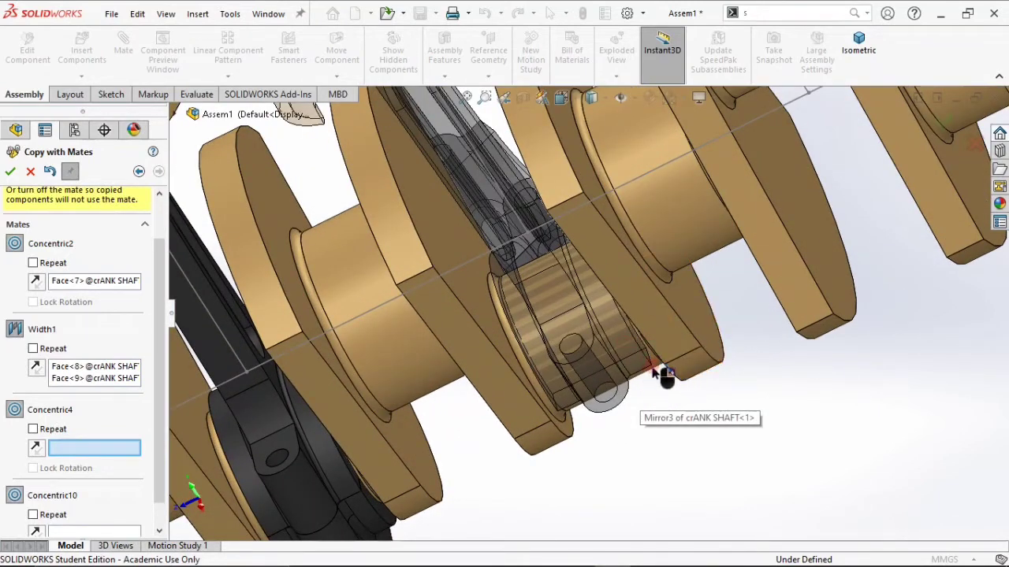
{"action": "left_click", "coordinate": [653, 372]}
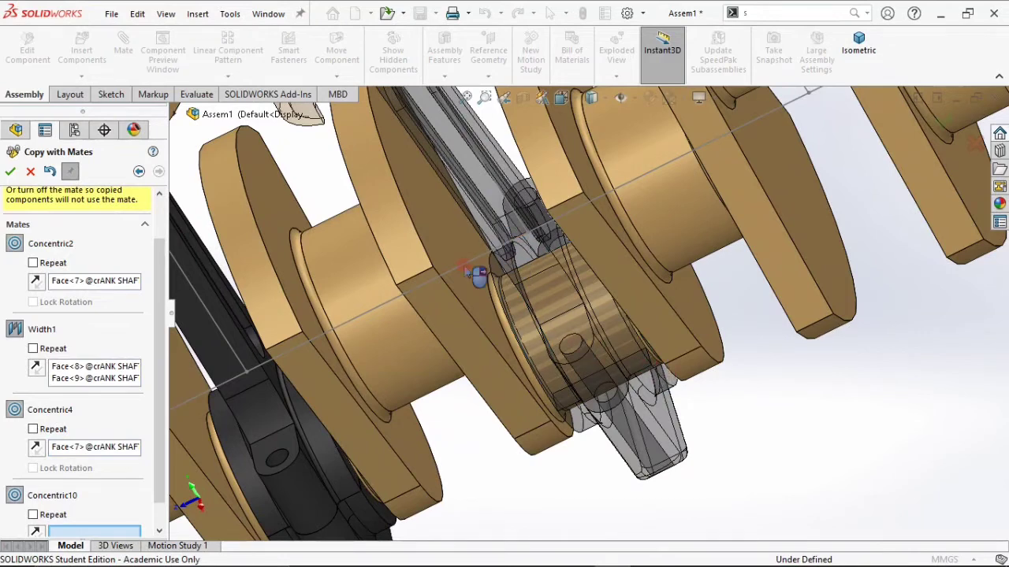
Set Concentric10 to the vertical sketch line above the third crankpin and create the third piston and rod copy.
{"action": "scroll", "coordinate": [471, 260], "scroll_direction": "up", "scroll_amount": 5}
{"action": "scroll", "coordinate": [471, 245], "scroll_direction": "down", "scroll_amount": 3}
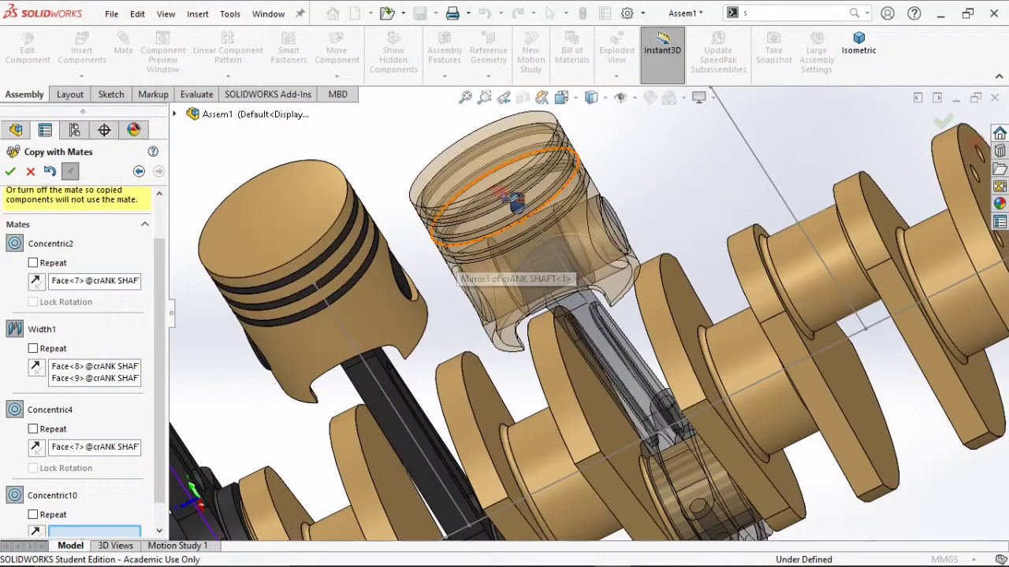
{"action": "left_click", "coordinate": [595, 304]}
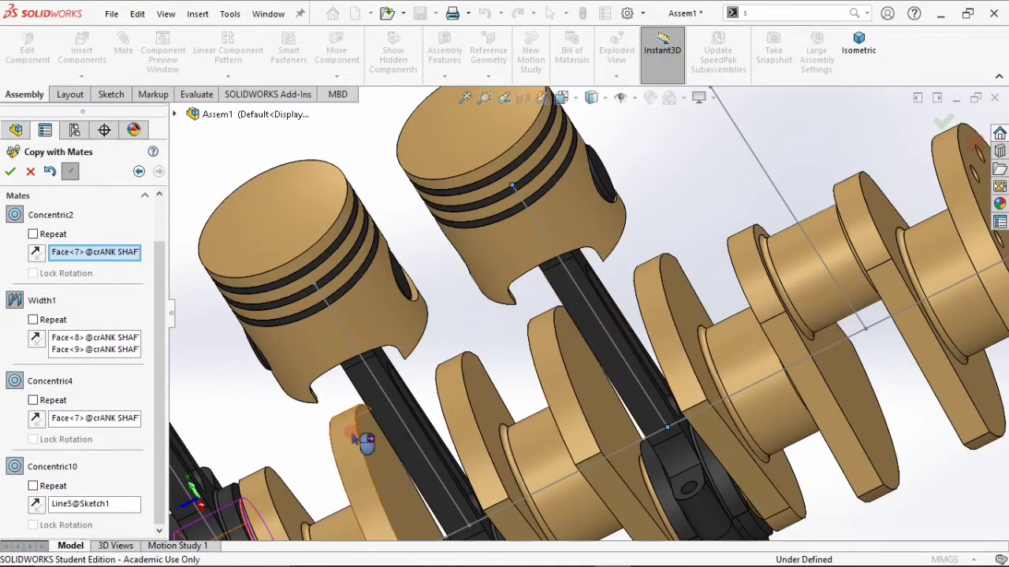
{"action": "left_click", "coordinate": [227, 374]}
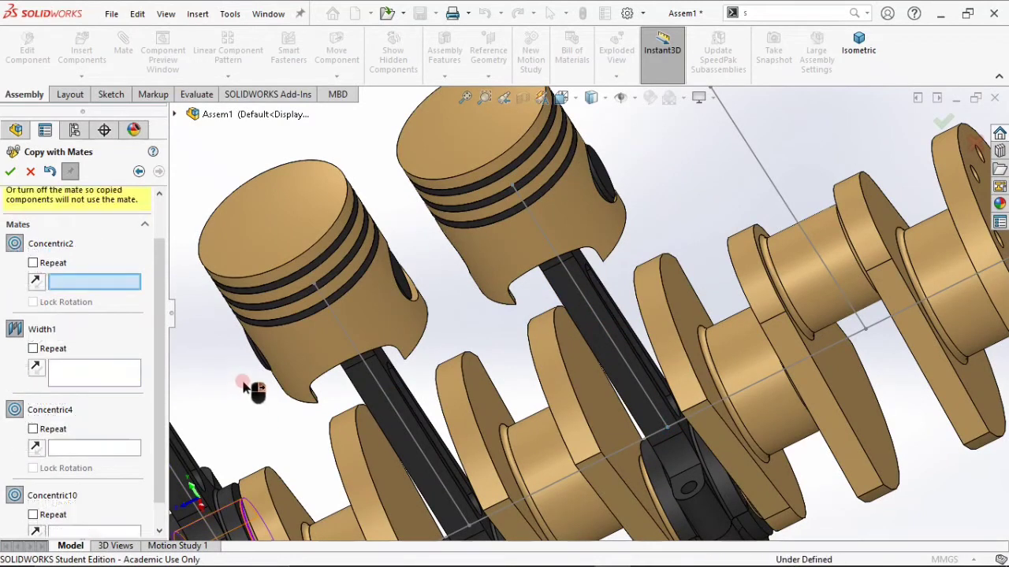
{"action": "left_click", "coordinate": [818, 266]}
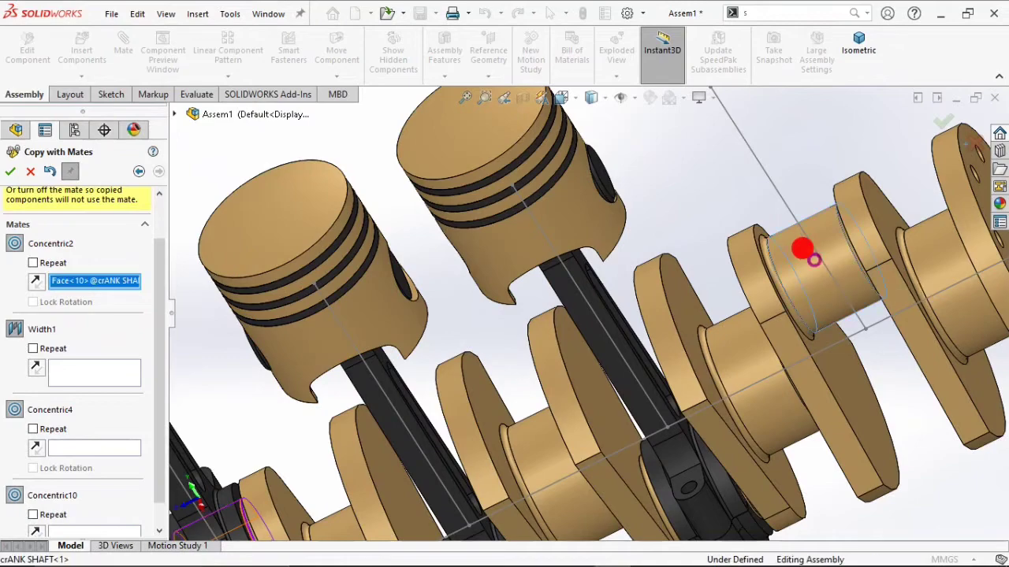
{"action": "left_click", "coordinate": [856, 404]}
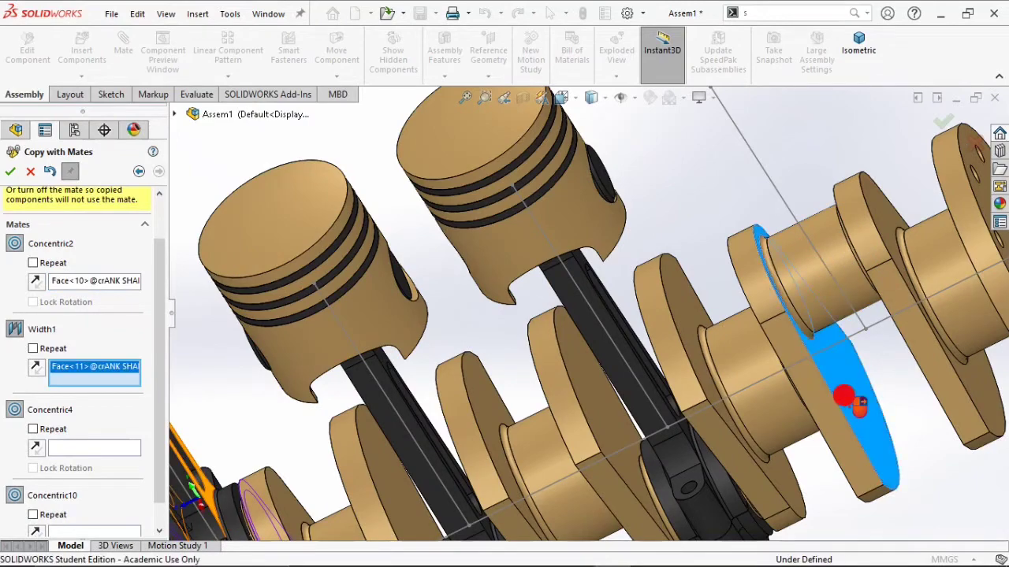
{"action": "middle_click_drag", "start_coordinate": [844, 398], "coordinate": [956, 307]}
{"action": "left_click", "coordinate": [950, 303]}
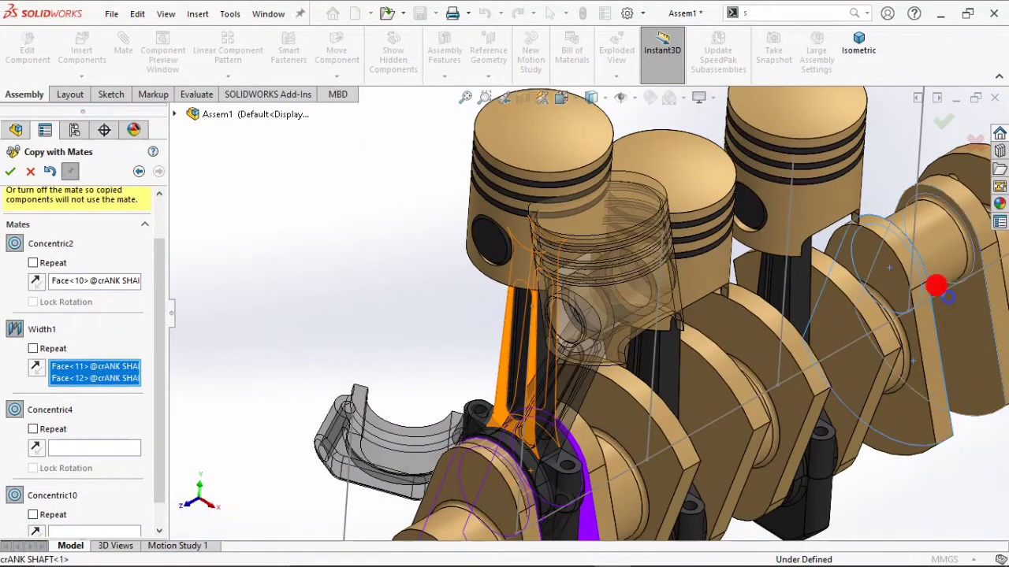
{"action": "scroll", "coordinate": [906, 307], "scroll_direction": "up", "scroll_amount": 5}
{"action": "scroll", "coordinate": [845, 307], "scroll_direction": "down", "scroll_amount": 5}
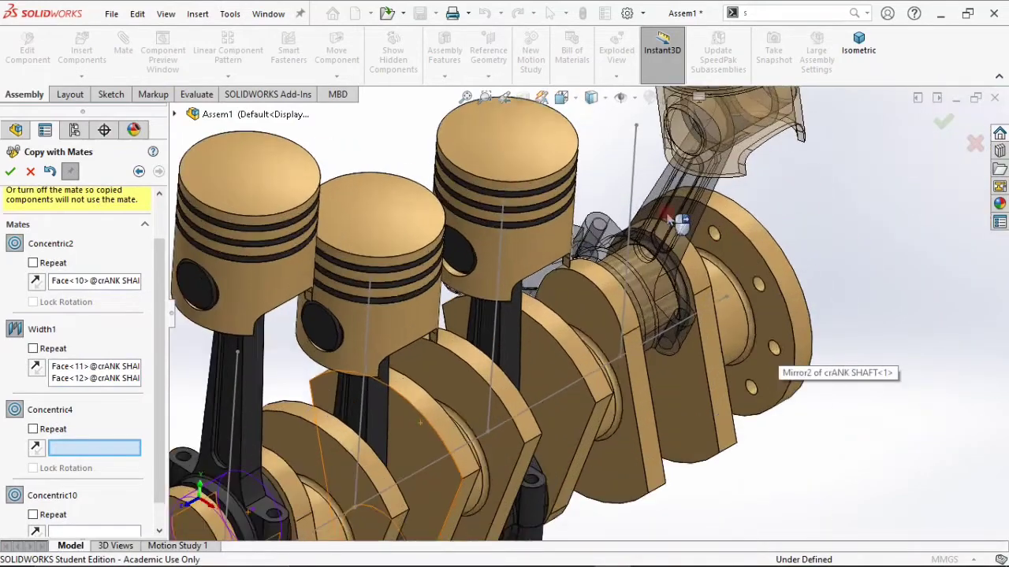
{"action": "scroll", "coordinate": [631, 351], "scroll_direction": "up", "scroll_amount": 2}
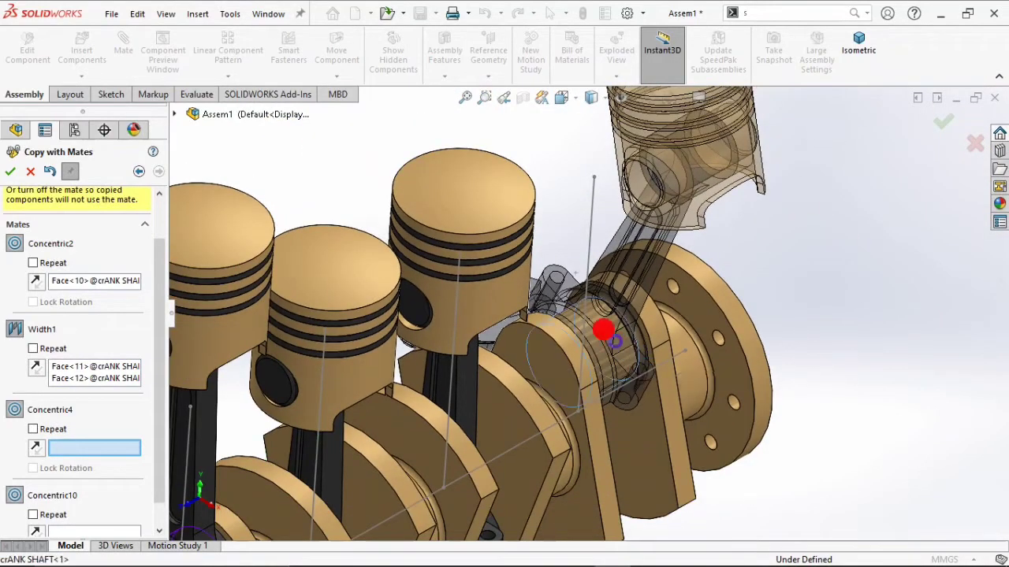
{"action": "left_click", "coordinate": [622, 352]}
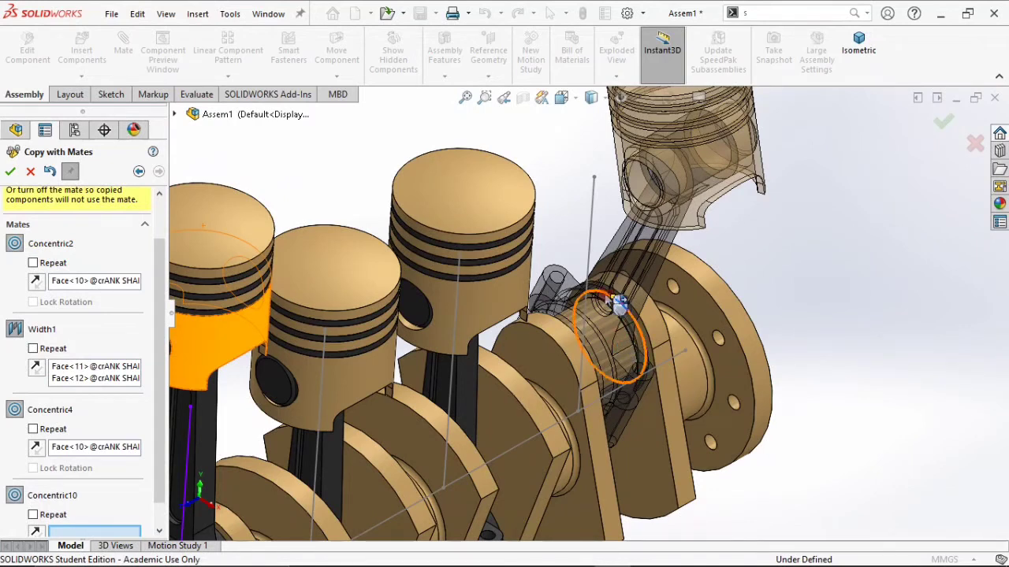
{"action": "left_click", "coordinate": [587, 270]}
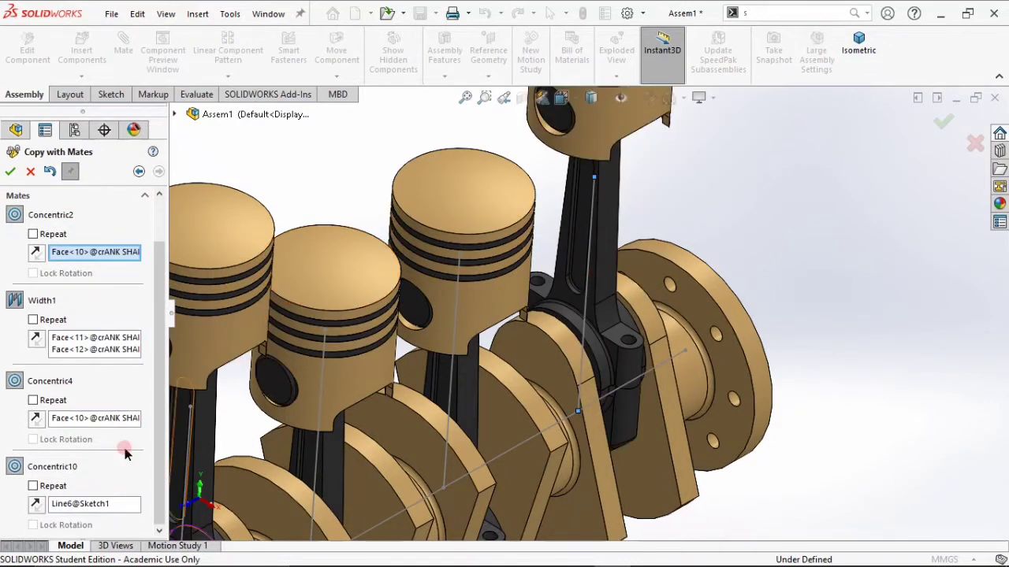
{"action": "left_click", "coordinate": [23, 173]}
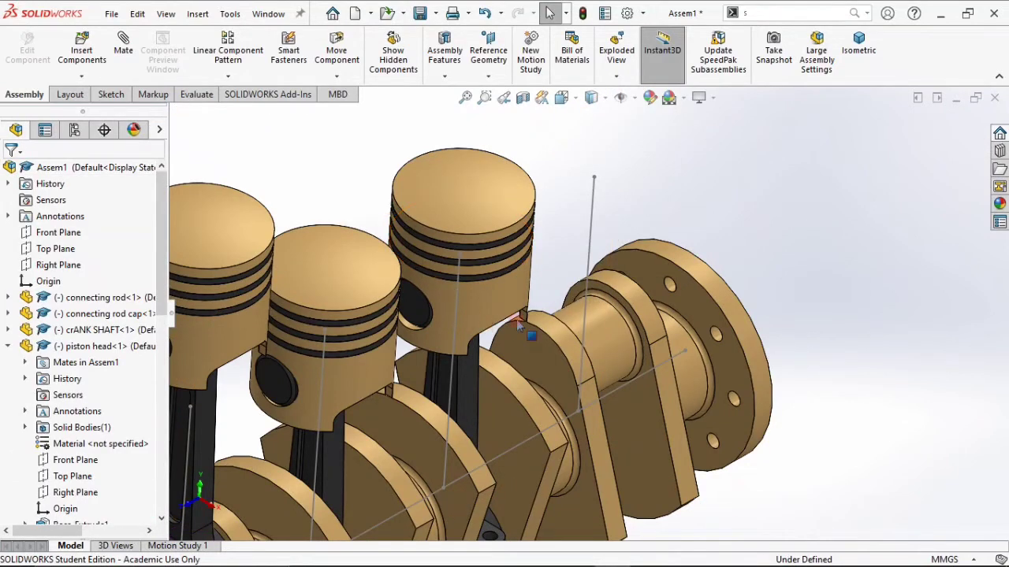
Start a new Copy with Mates and select the first piston's head, pin and lowest ring.
{"action": "left_click", "coordinate": [81, 77]}
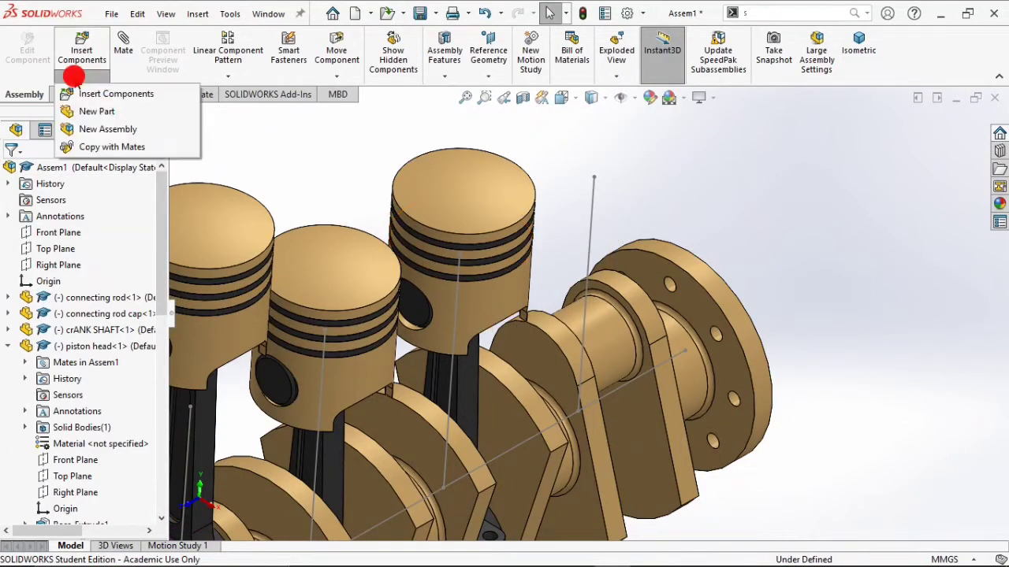
{"action": "left_click", "coordinate": [94, 152]}
{"action": "scroll", "coordinate": [740, 236], "scroll_direction": "up", "scroll_amount": 3}
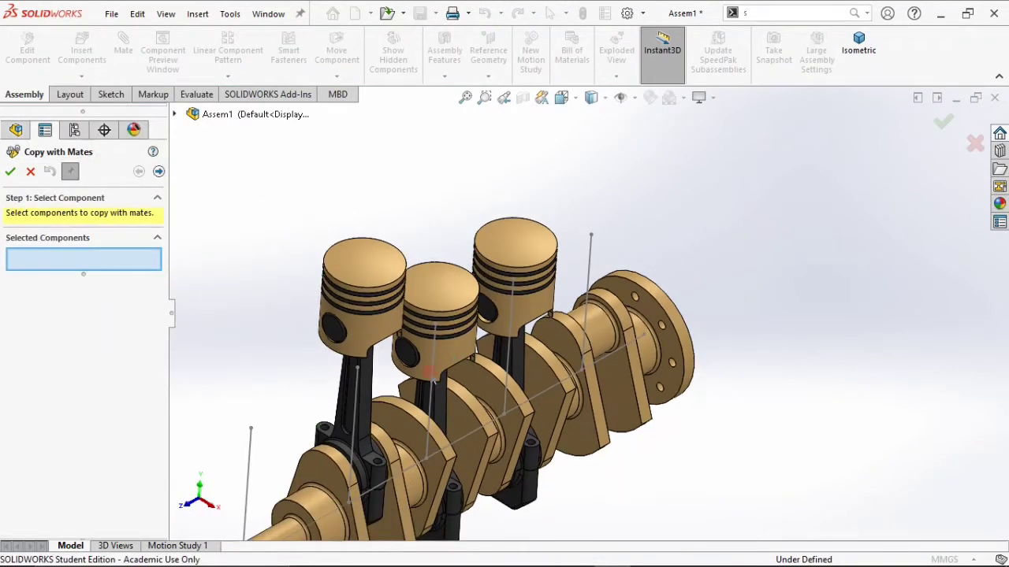
{"action": "scroll", "coordinate": [430, 374], "scroll_direction": "down", "scroll_amount": 3}
{"action": "left_click", "coordinate": [298, 288]}
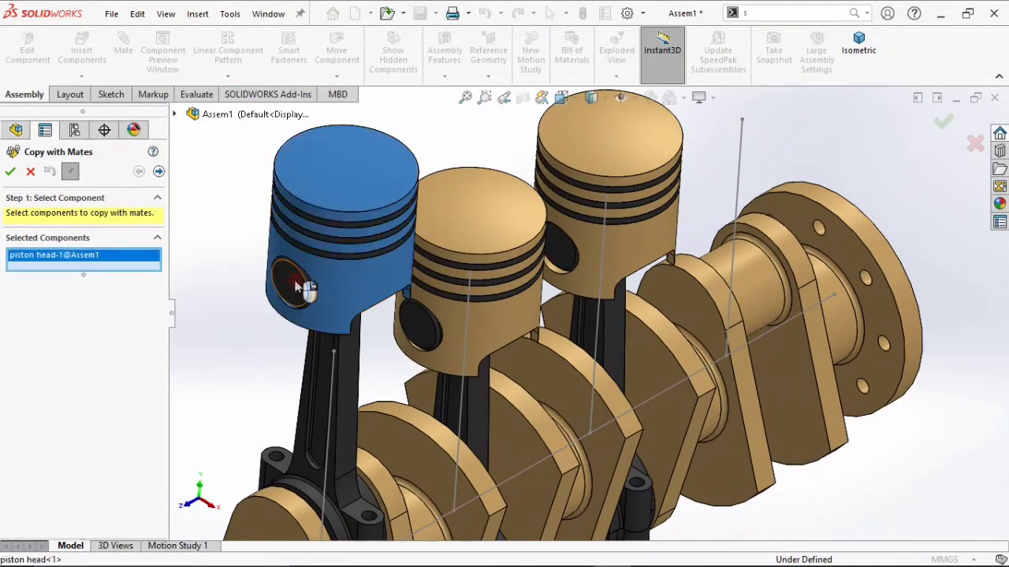
{"action": "left_click", "coordinate": [296, 287]}
{"action": "left_click", "coordinate": [339, 246]}
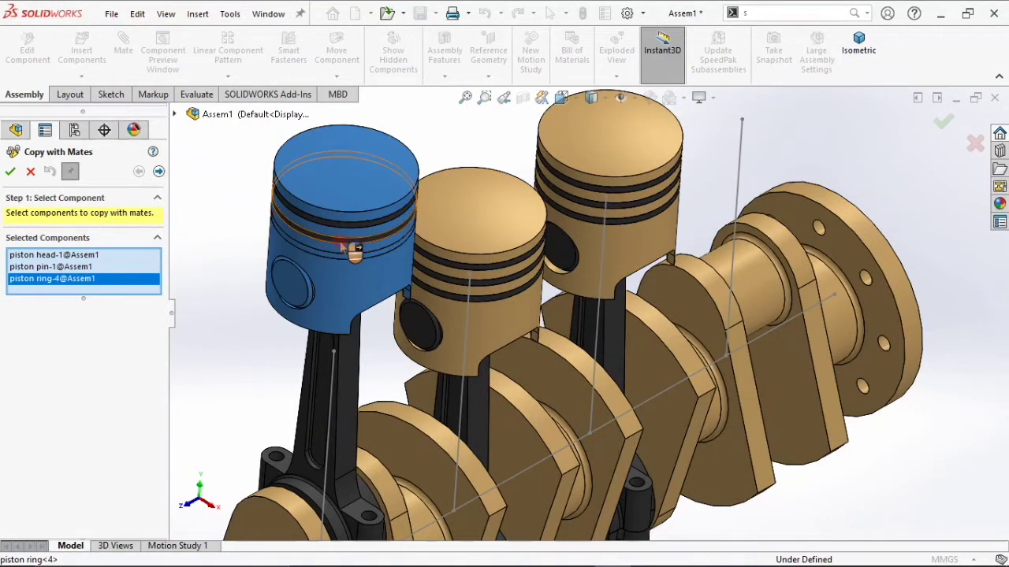
Add the first piston's middle and upper rings to the components to copy, keeping the piston head selected.
{"action": "left_click", "coordinate": [340, 229]}
{"action": "left_click", "coordinate": [346, 227]}
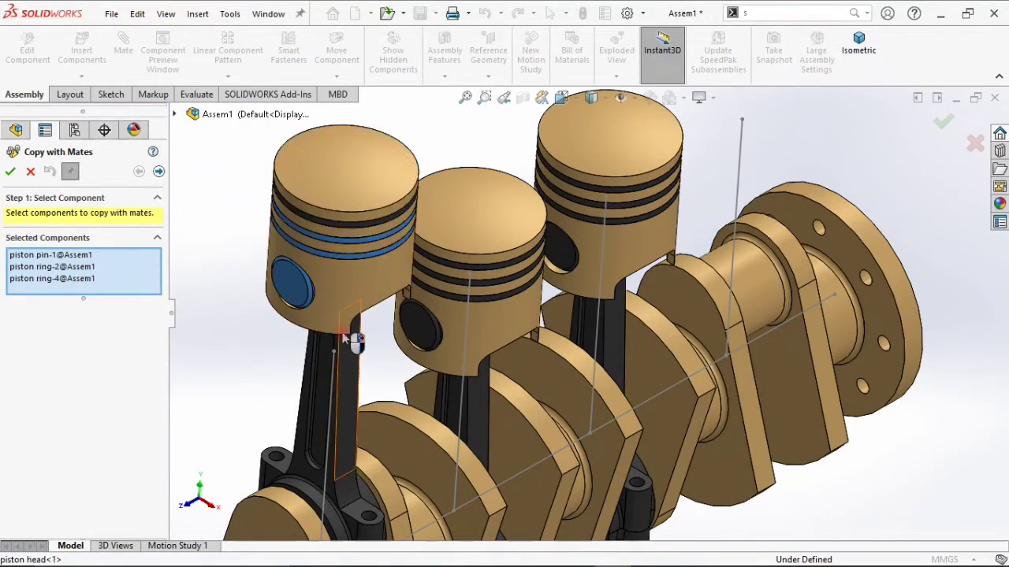
{"action": "left_click", "coordinate": [357, 226]}
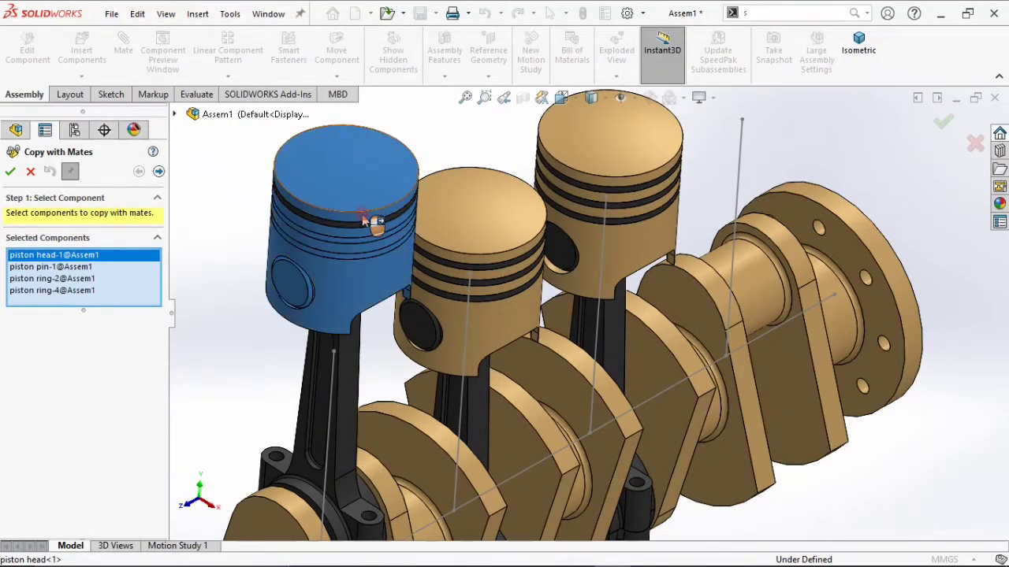
{"action": "left_click", "coordinate": [357, 228]}
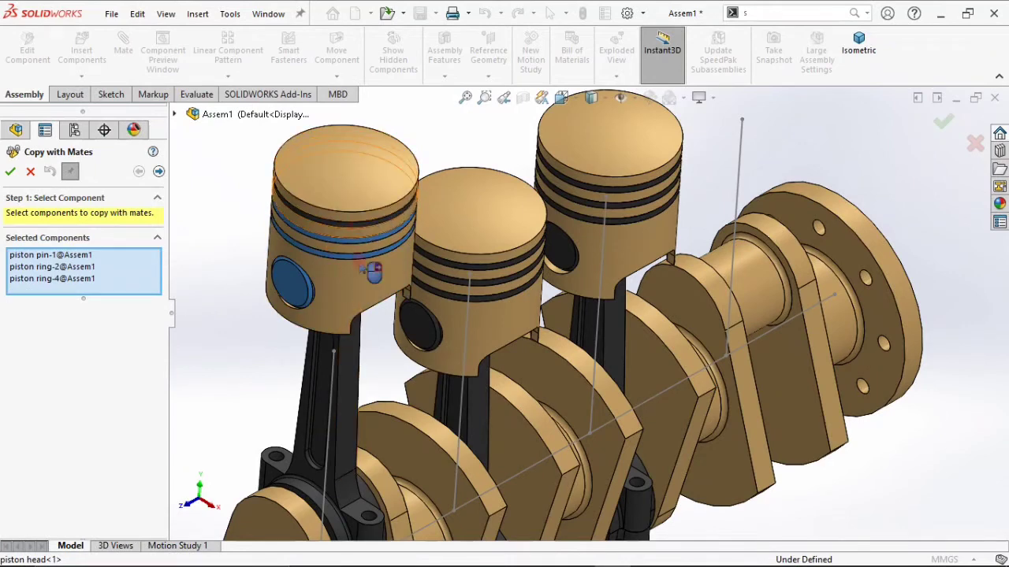
{"action": "left_click", "coordinate": [355, 212]}
{"action": "scroll", "coordinate": [367, 222], "scroll_direction": "down", "scroll_amount": 6}
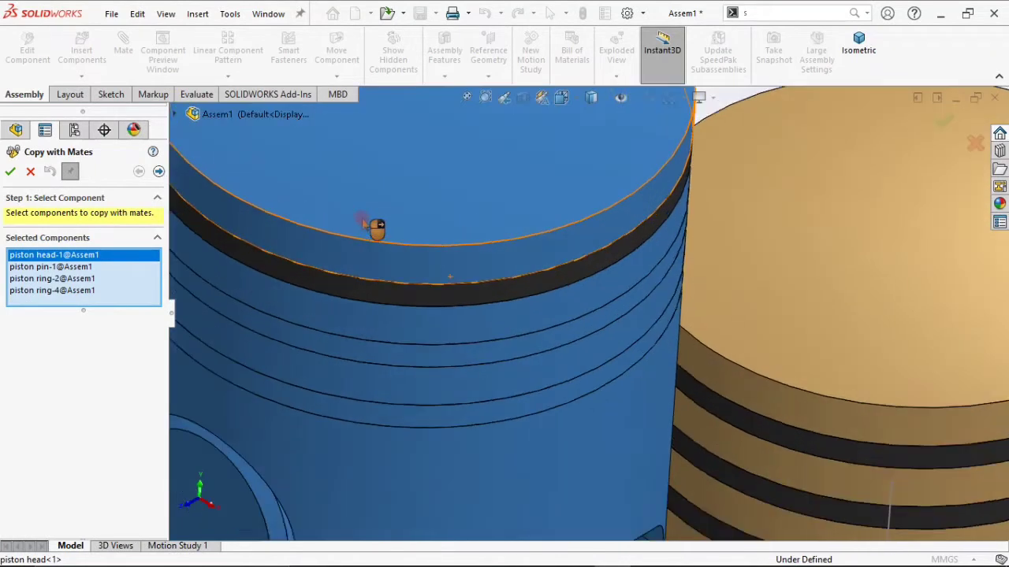
{"action": "left_click", "coordinate": [404, 367]}
{"action": "scroll", "coordinate": [405, 367], "scroll_direction": "up", "scroll_amount": 8}
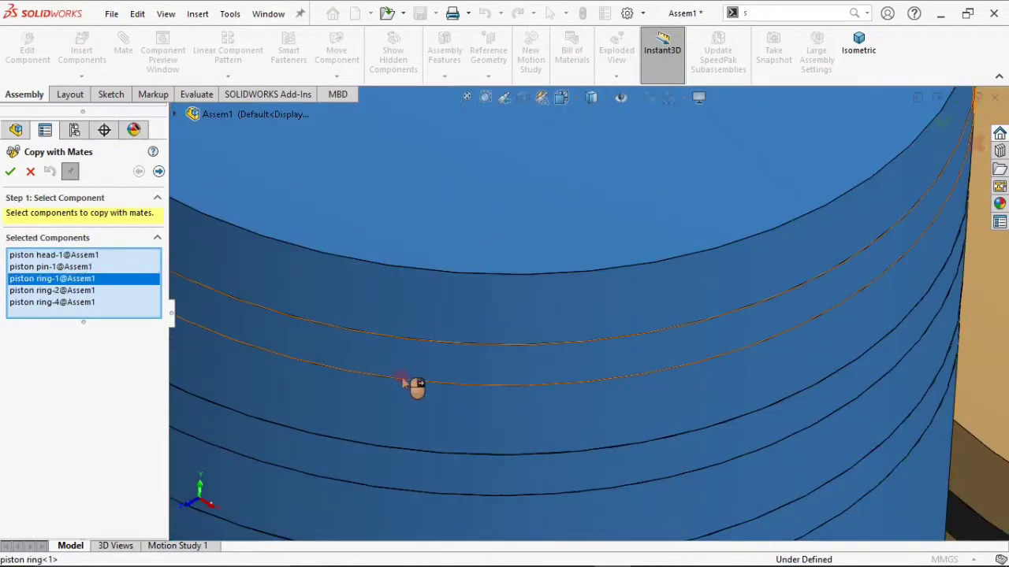
Add the first connecting rod and its rod cap to the components to copy and proceed to the mate references.
{"action": "left_click", "coordinate": [581, 451]}
{"action": "scroll", "coordinate": [583, 445], "scroll_direction": "up", "scroll_amount": 5}
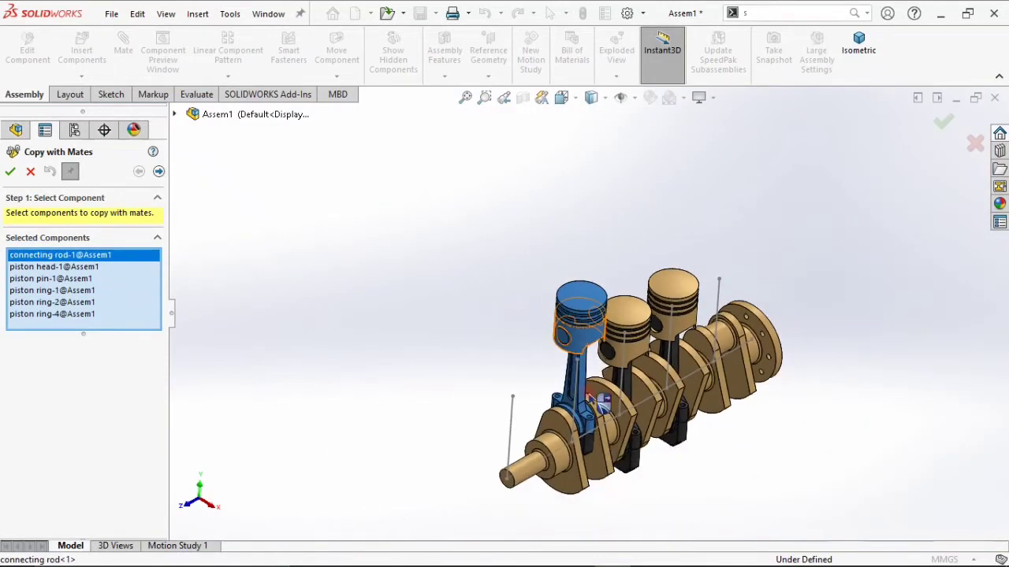
{"action": "scroll", "coordinate": [591, 443], "scroll_direction": "down", "scroll_amount": 7}
{"action": "left_click", "coordinate": [616, 435]}
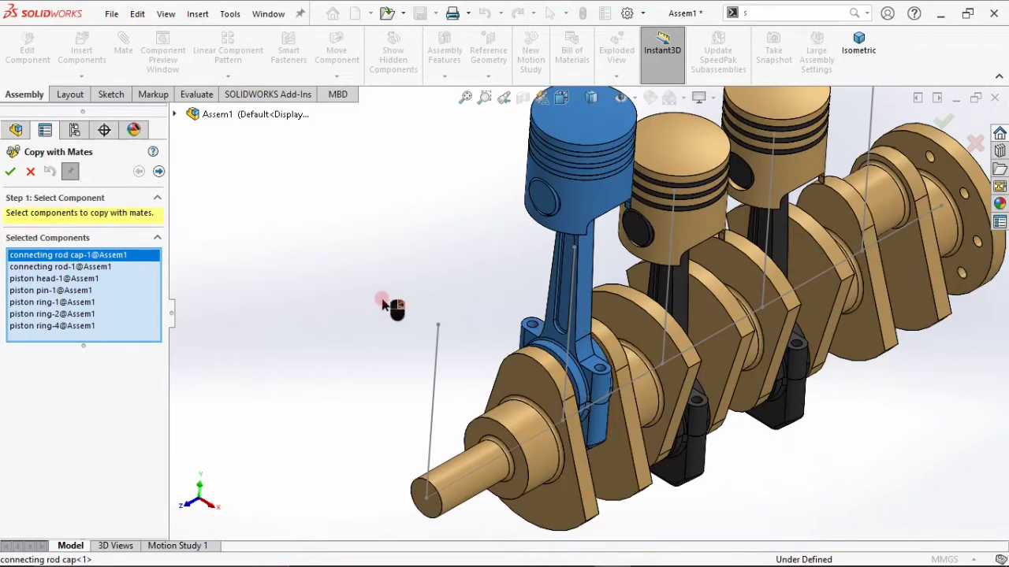
{"action": "right_click", "coordinate": [321, 336]}
Set the Concentric2 reference to the cylindrical face of the fourth crankpin next to the flange.
{"action": "scroll", "coordinate": [311, 333], "scroll_direction": "up", "scroll_amount": 3}
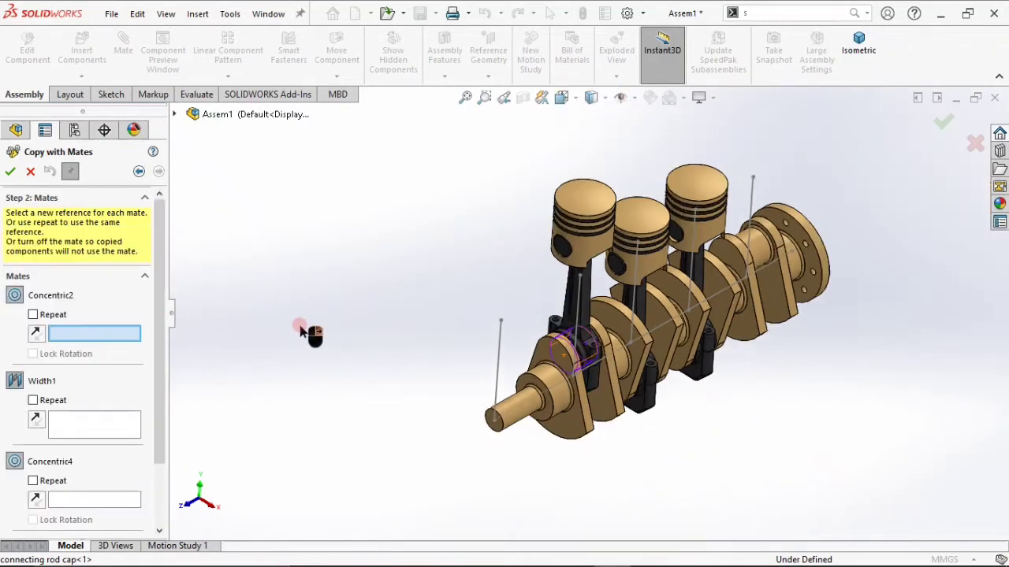
{"action": "scroll", "coordinate": [788, 273], "scroll_direction": "down", "scroll_amount": 5}
{"action": "scroll", "coordinate": [552, 236], "scroll_direction": "down", "scroll_amount": 3}
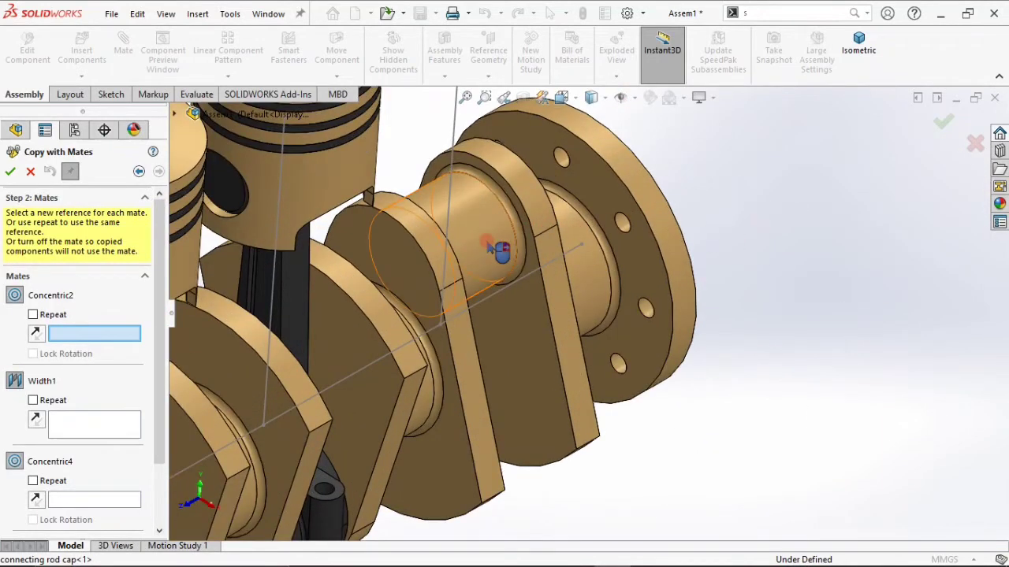
{"action": "left_click", "coordinate": [488, 236]}
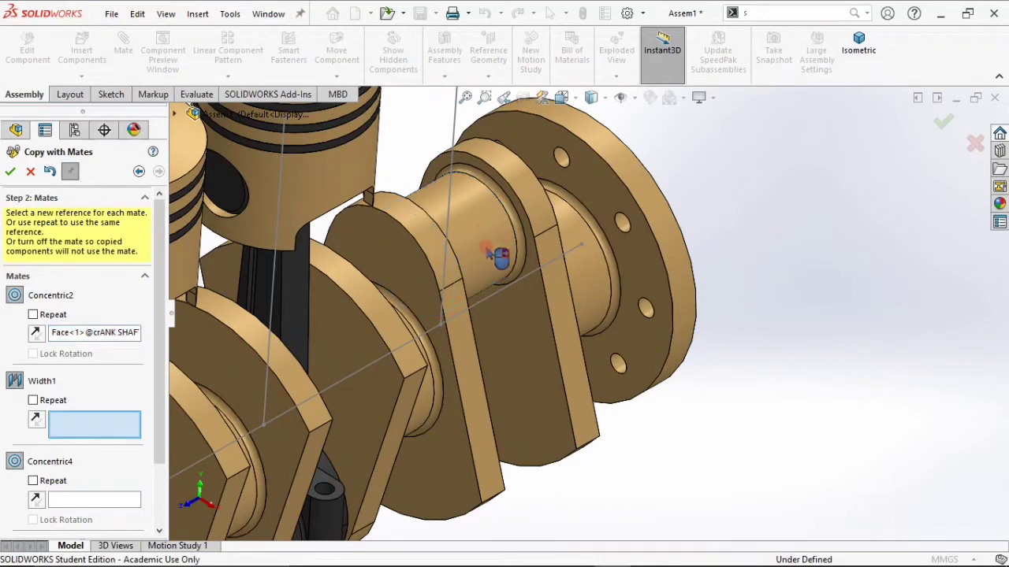
Set the Width1 references to the two facing crank web faces on either side of the fourth crankpin.
{"action": "left_click", "coordinate": [516, 359]}
{"action": "middle_click_drag", "start_coordinate": [518, 376], "coordinate": [558, 299]}
{"action": "left_click", "coordinate": [554, 377]}
Set the Concentric4 reference to the cylindrical face of the fourth crankpin.
{"action": "scroll", "coordinate": [563, 383], "scroll_direction": "up", "scroll_amount": 2}
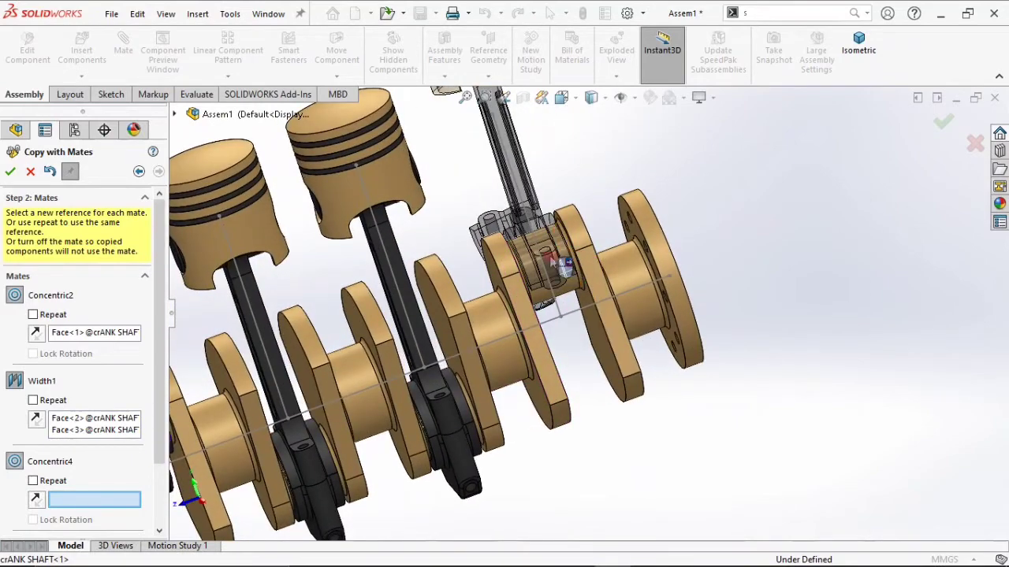
{"action": "scroll", "coordinate": [599, 315], "scroll_direction": "down", "scroll_amount": 3}
{"action": "left_click", "coordinate": [597, 314]}
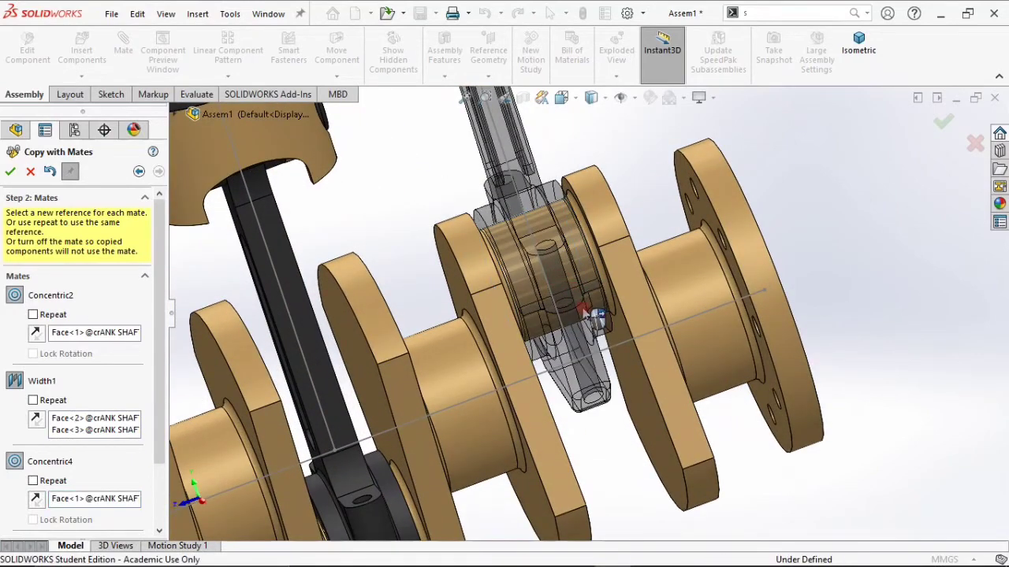
Set Concentric10 to the vertical sketch line above the fourth crankpin and create the fourth piston and rod copy.
{"action": "scroll", "coordinate": [126, 402], "scroll_direction": "down", "scroll_amount": 2}
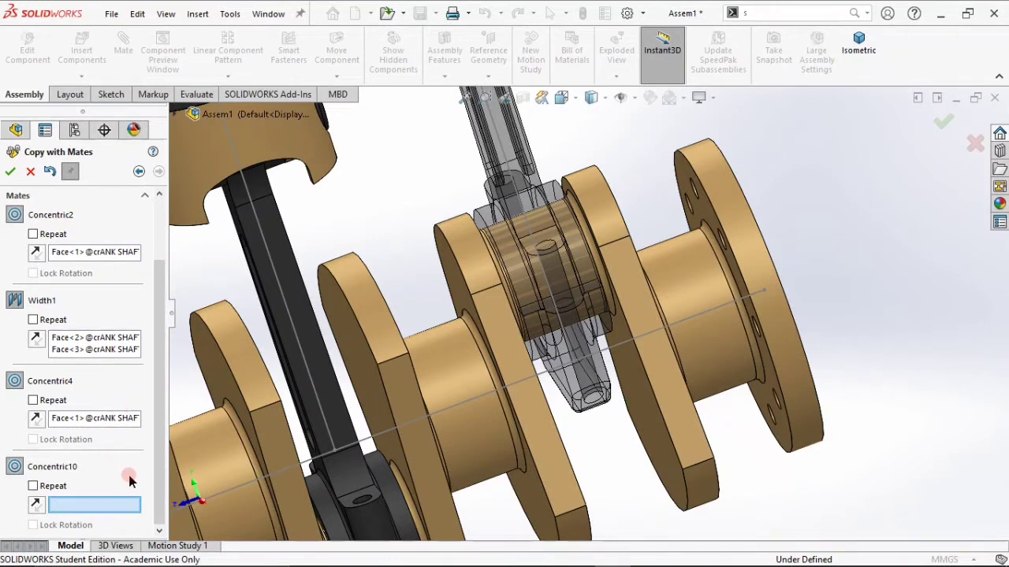
{"action": "left_click", "coordinate": [507, 188]}
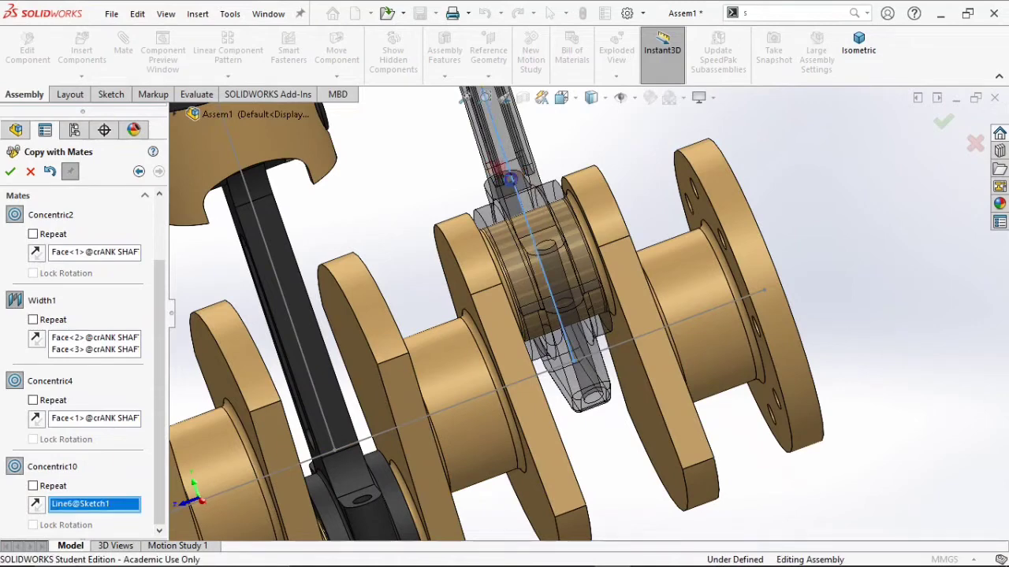
{"action": "key", "text": "f"}
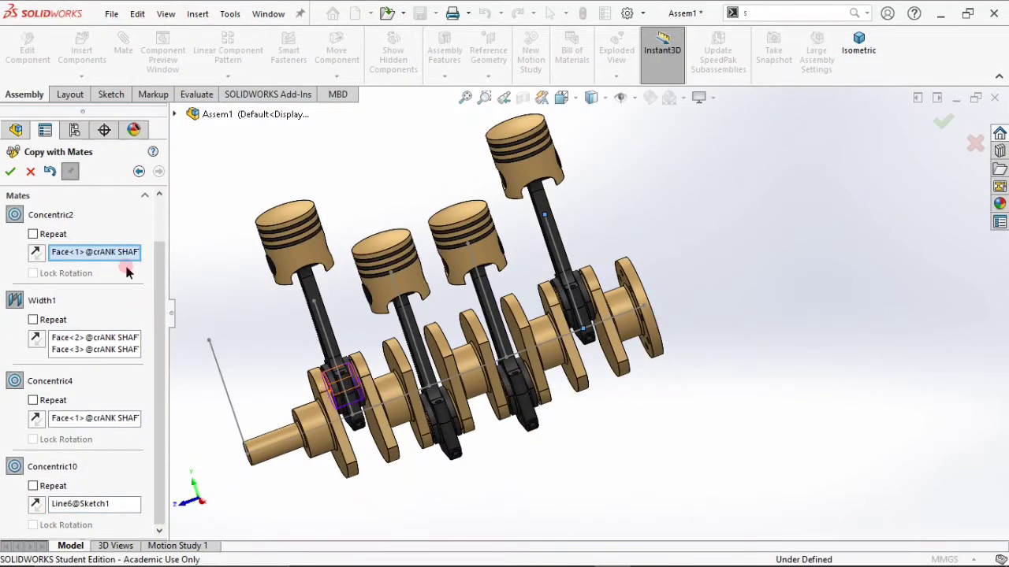
{"action": "left_click", "coordinate": [9, 171]}
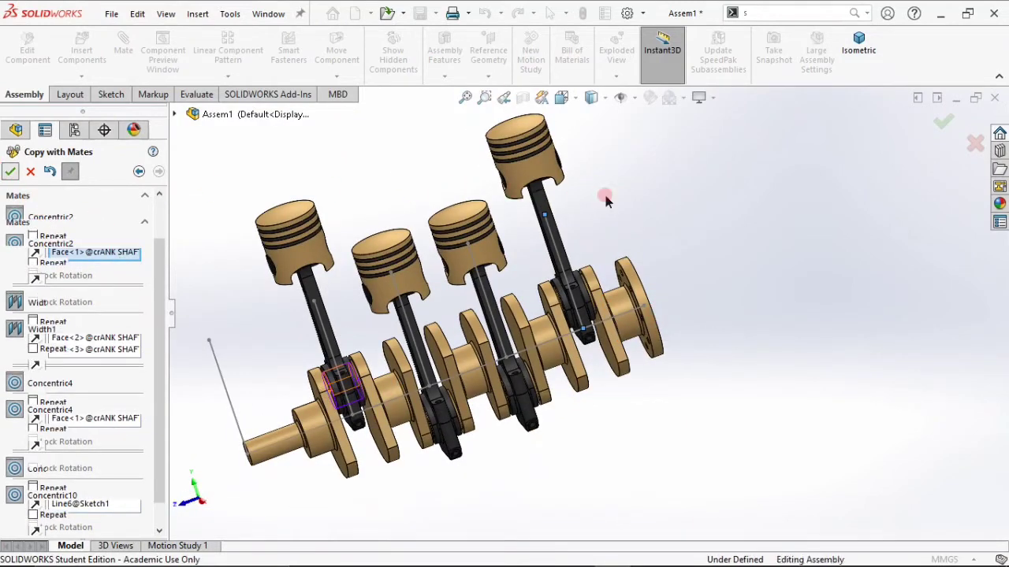
Show the assembly in isometric view and close the Copy with Mates command.
{"action": "left_click", "coordinate": [858, 49]}
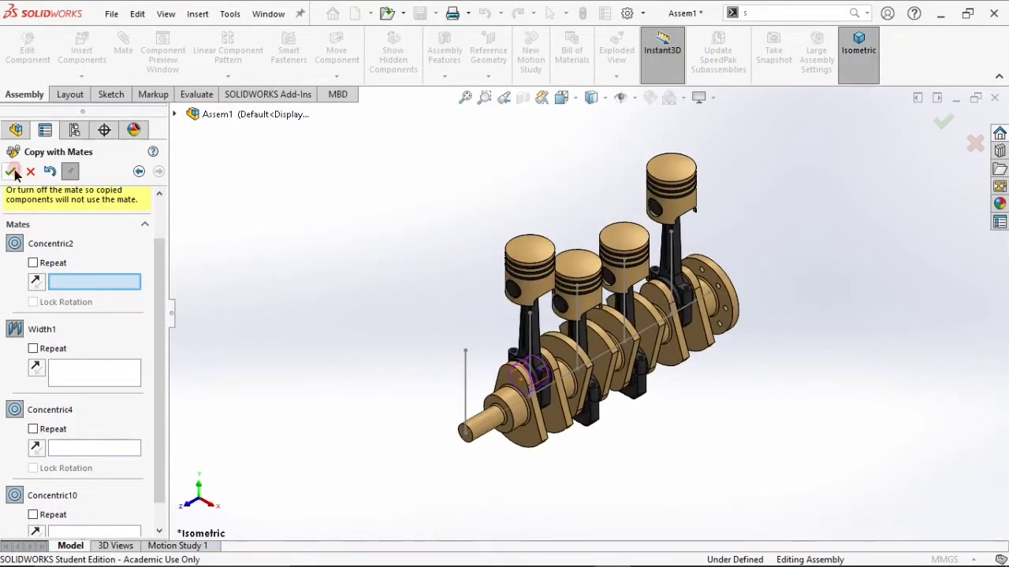
{"action": "left_click", "coordinate": [11, 171]}
{"action": "left_click", "coordinate": [30, 171]}
{"action": "left_click", "coordinate": [268, 206]}
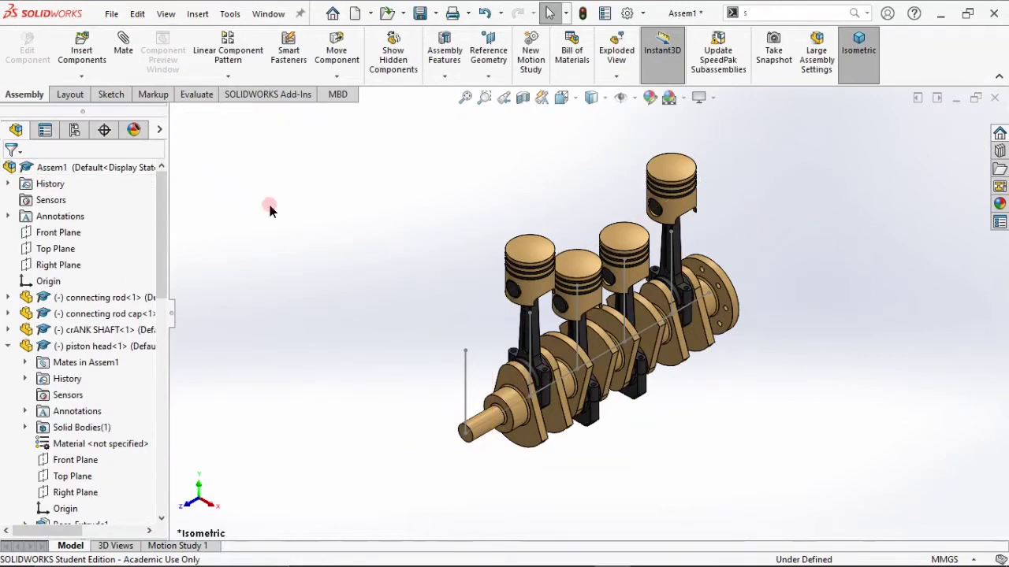
Collapse the first piston head in the feature tree, hide Sketch1 and show the assembly in isometric view.
{"action": "left_click", "coordinate": [7, 346]}
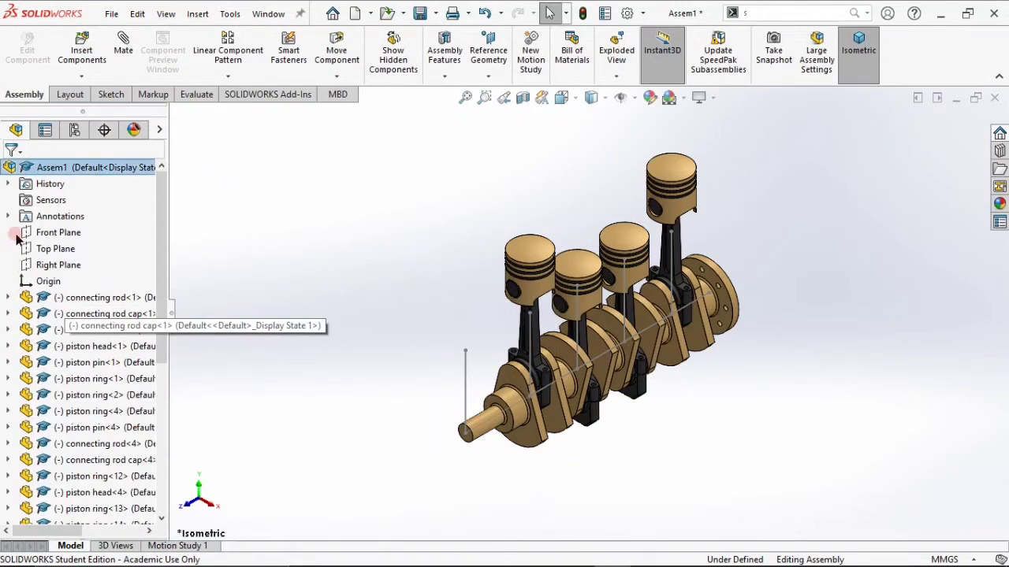
{"action": "scroll", "coordinate": [126, 315], "scroll_direction": "down", "scroll_amount": 6}
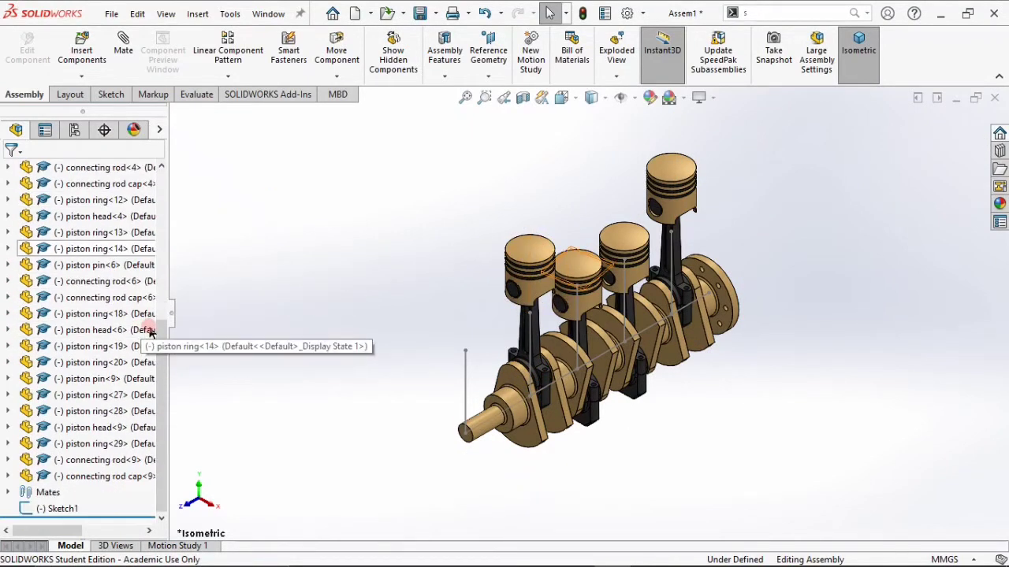
{"action": "left_click", "coordinate": [28, 513]}
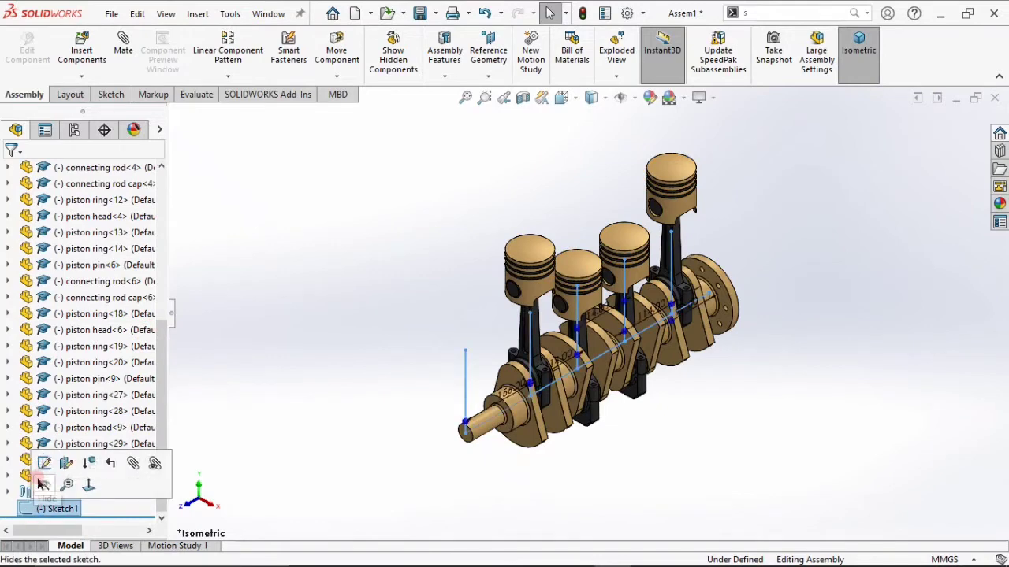
{"action": "left_click", "coordinate": [39, 472]}
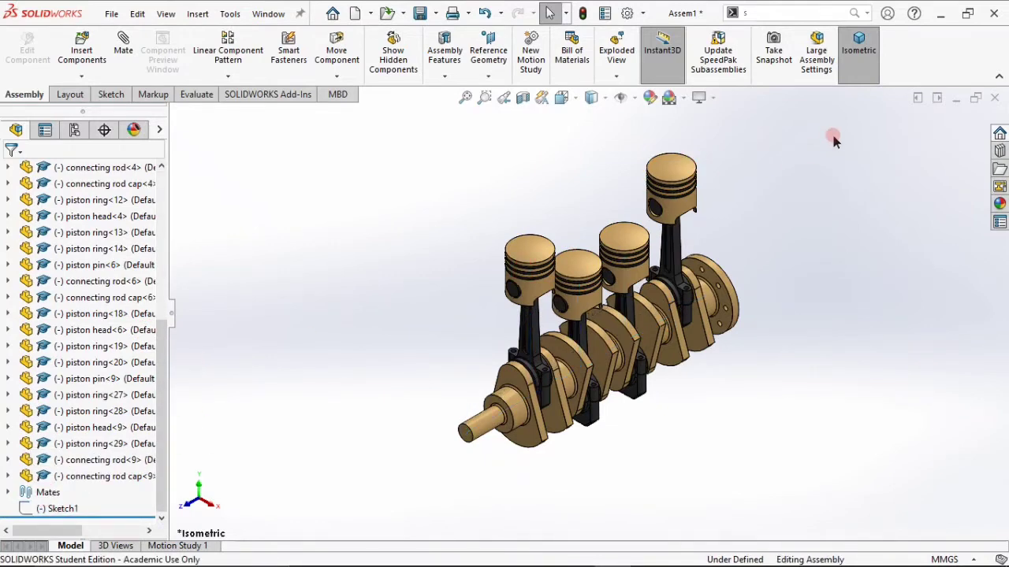
{"action": "left_click", "coordinate": [865, 69]}
{"action": "scroll", "coordinate": [772, 295], "scroll_direction": "down", "scroll_amount": 5}
{"action": "scroll", "coordinate": [687, 290], "scroll_direction": "up", "scroll_amount": 8}
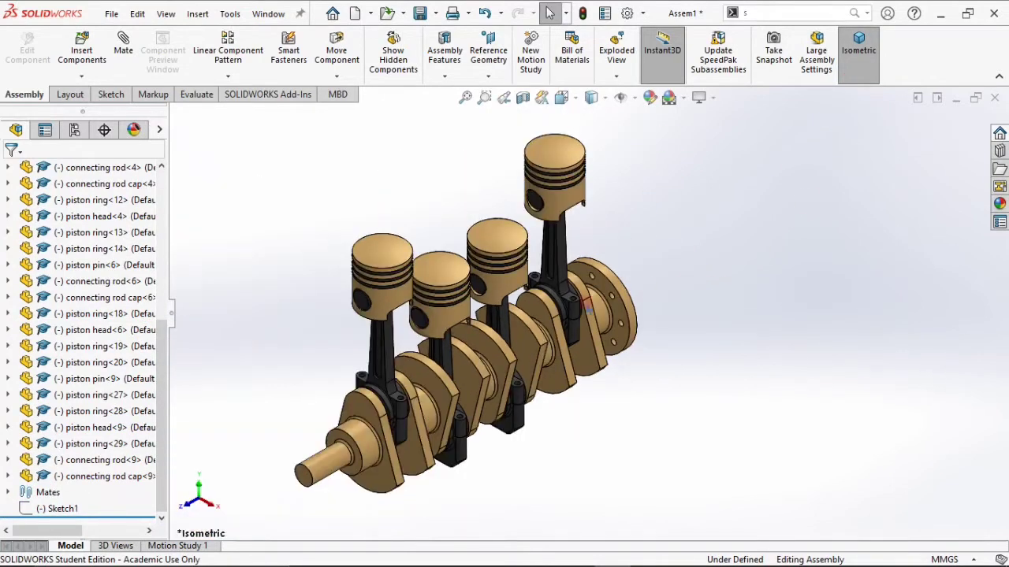
Turn the crankshaft by its front web to check how the four pistons move, and clear the selection.
{"action": "scroll", "coordinate": [567, 321], "scroll_direction": "down", "scroll_amount": 2}
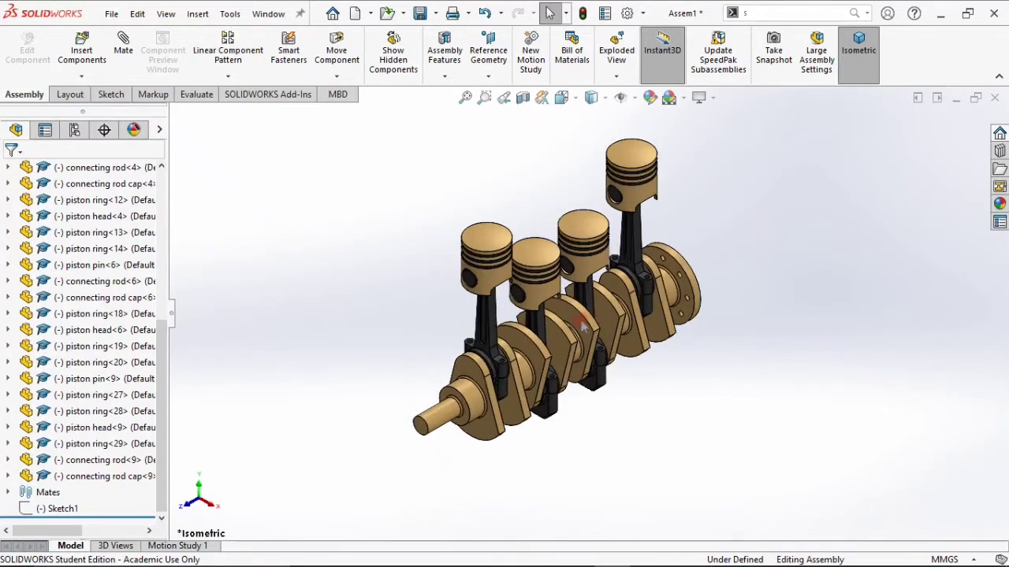
{"action": "scroll", "coordinate": [592, 175], "scroll_direction": "down", "scroll_amount": 3}
{"action": "scroll", "coordinate": [583, 201], "scroll_direction": "up", "scroll_amount": 1}
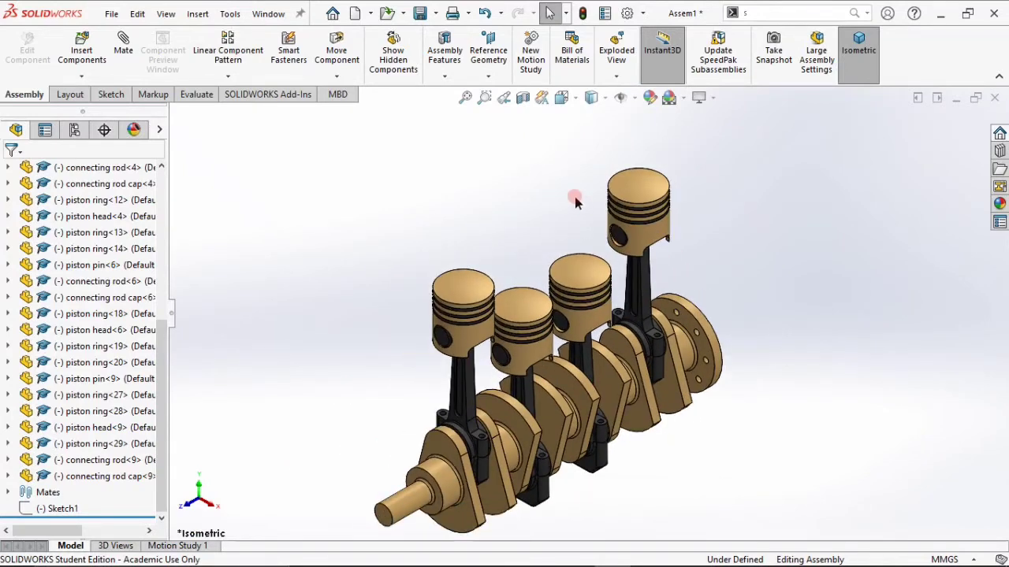
{"action": "left_click_drag", "start_coordinate": [462, 520], "coordinate": [430, 492]}
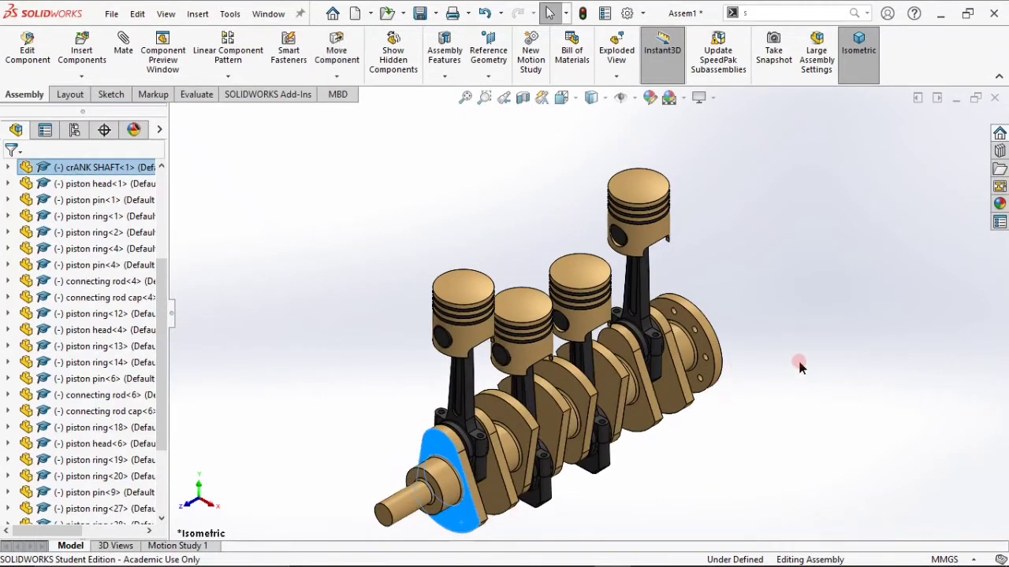
{"action": "left_click", "coordinate": [780, 347]}
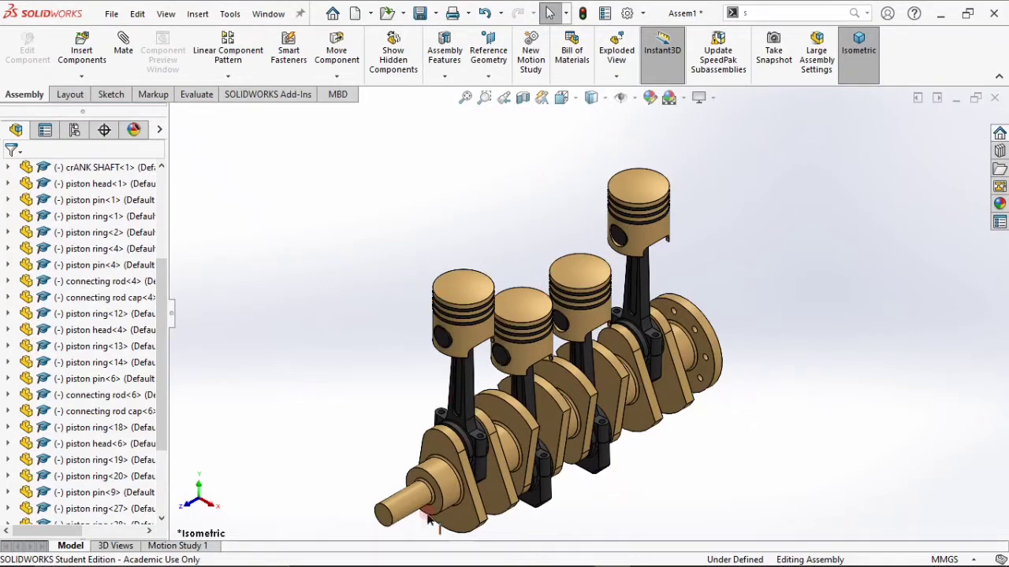
Apply the Plain White scene to the assembly and frame the whole engine in the view.
{"action": "left_click", "coordinate": [668, 97]}
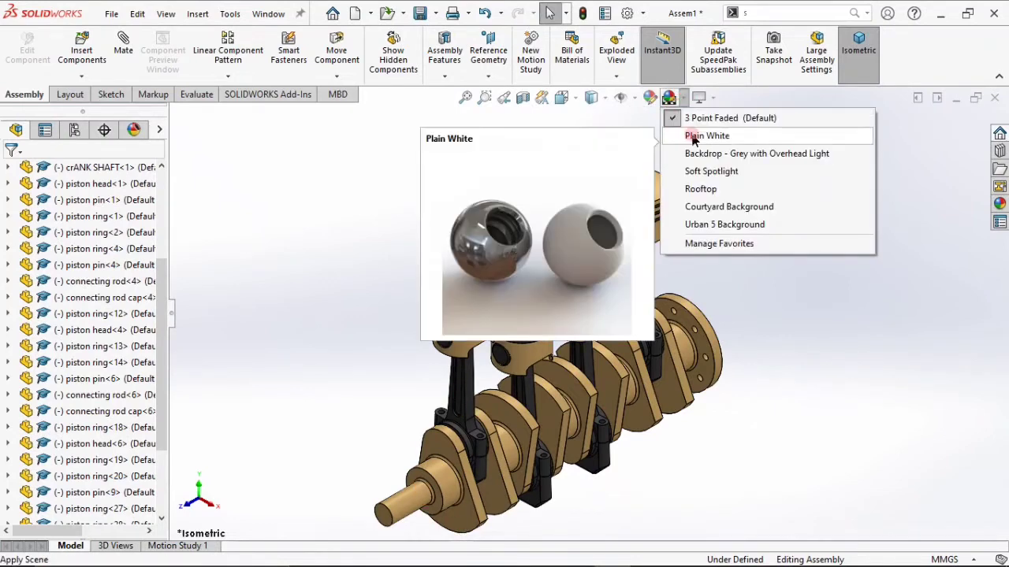
{"action": "left_click", "coordinate": [691, 136]}
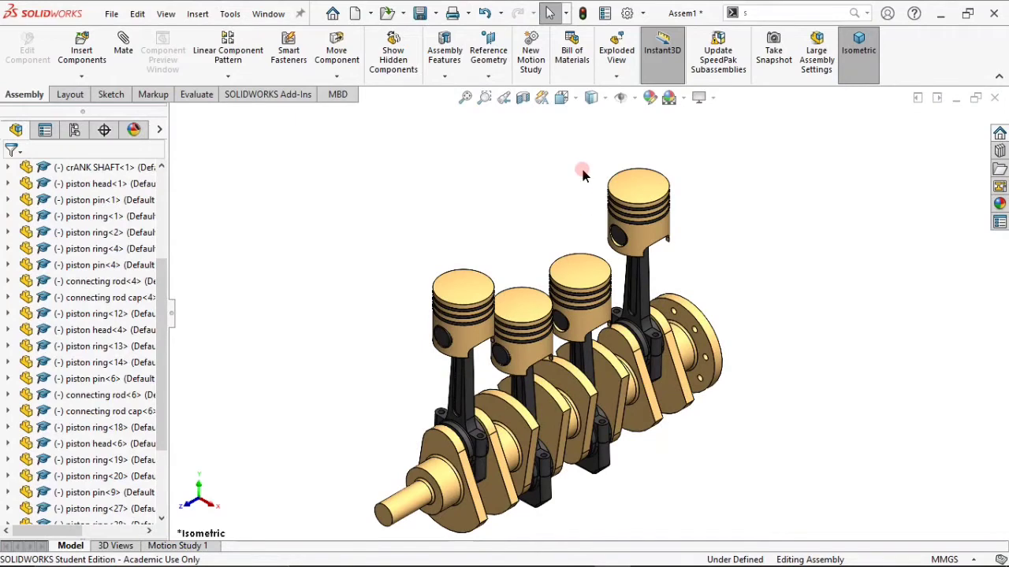
{"action": "key", "text": "z"}
{"action": "scroll", "coordinate": [552, 477], "scroll_direction": "down", "scroll_amount": 2}
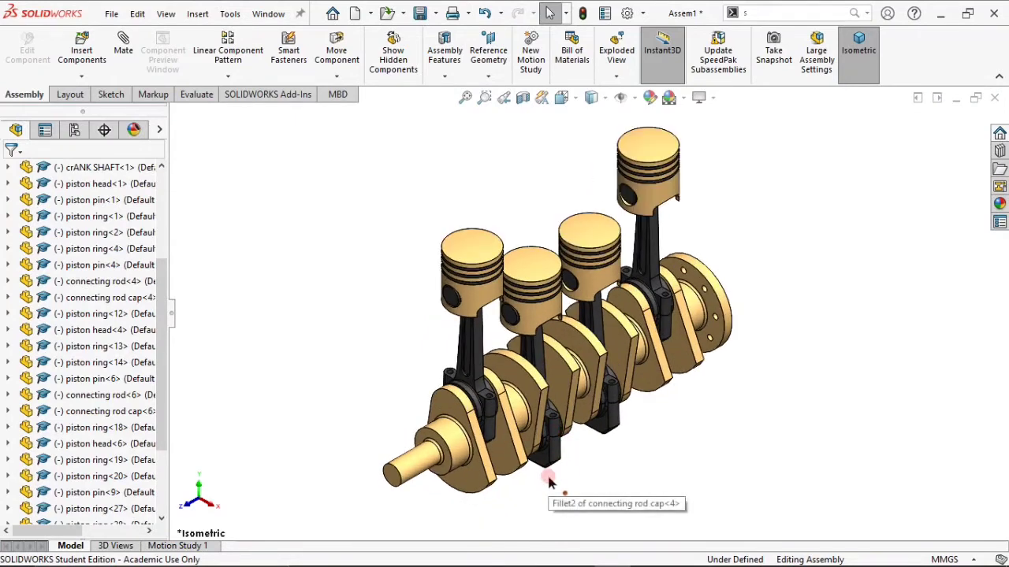
{"action": "scroll", "coordinate": [553, 235], "scroll_direction": "down", "scroll_amount": 2}
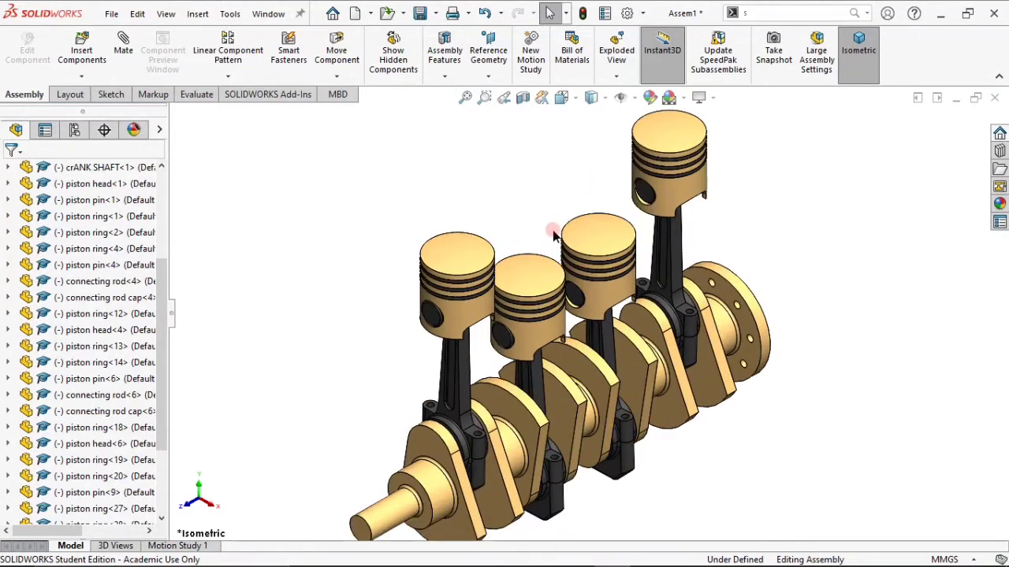
{"action": "key", "text": "z"}
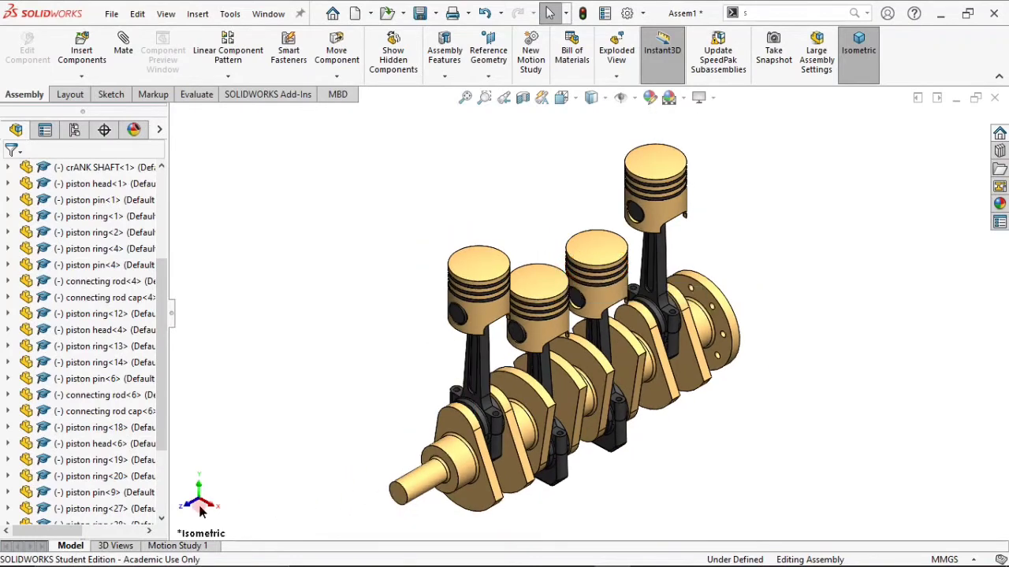
Open Motion Study 1 with its full timeline and extend the assembly's animation duration to 15 seconds.
{"action": "left_click", "coordinate": [197, 549]}
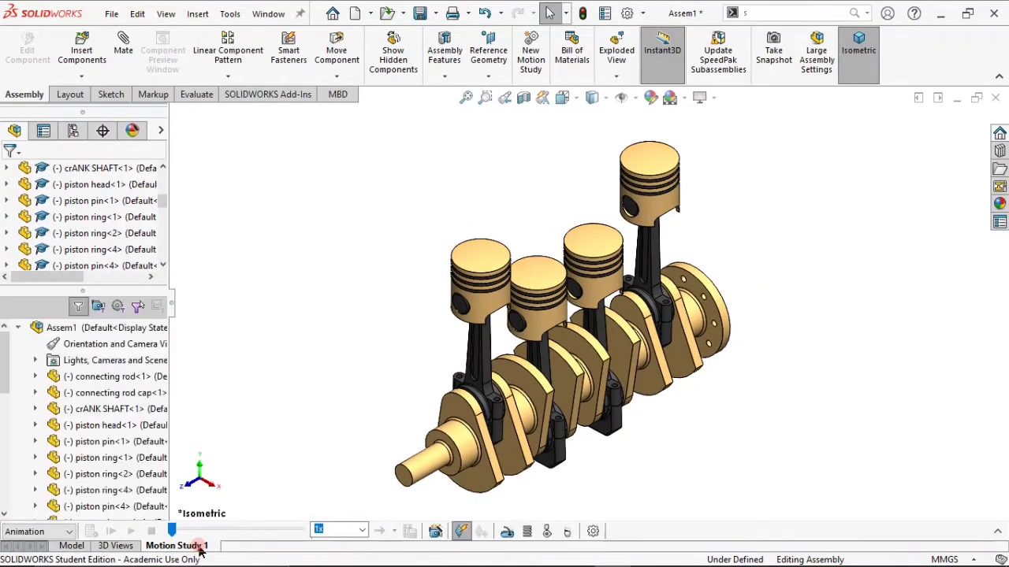
{"action": "left_click", "coordinate": [998, 533]}
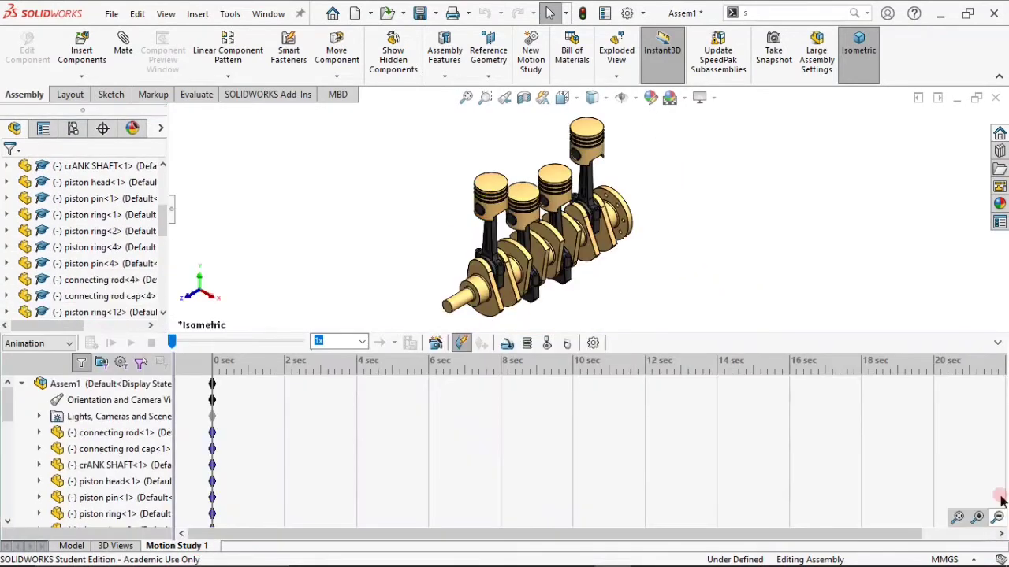
{"action": "left_click", "coordinate": [204, 386]}
{"action": "left_click_drag", "start_coordinate": [212, 387], "coordinate": [752, 386]}
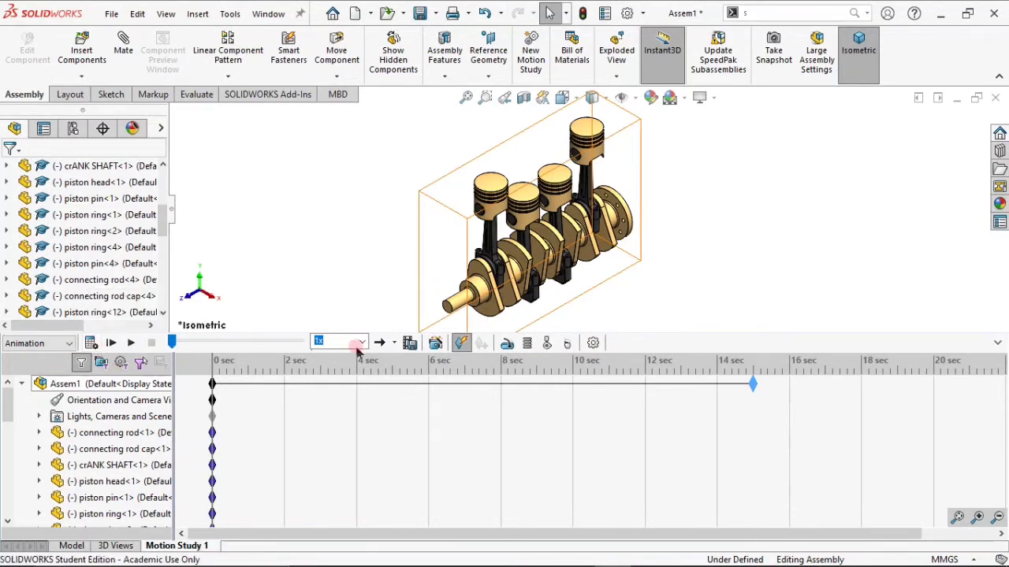
Start a rotary motor and assign it to the face of the crankshaft's round end flange.
{"action": "left_click", "coordinate": [508, 345]}
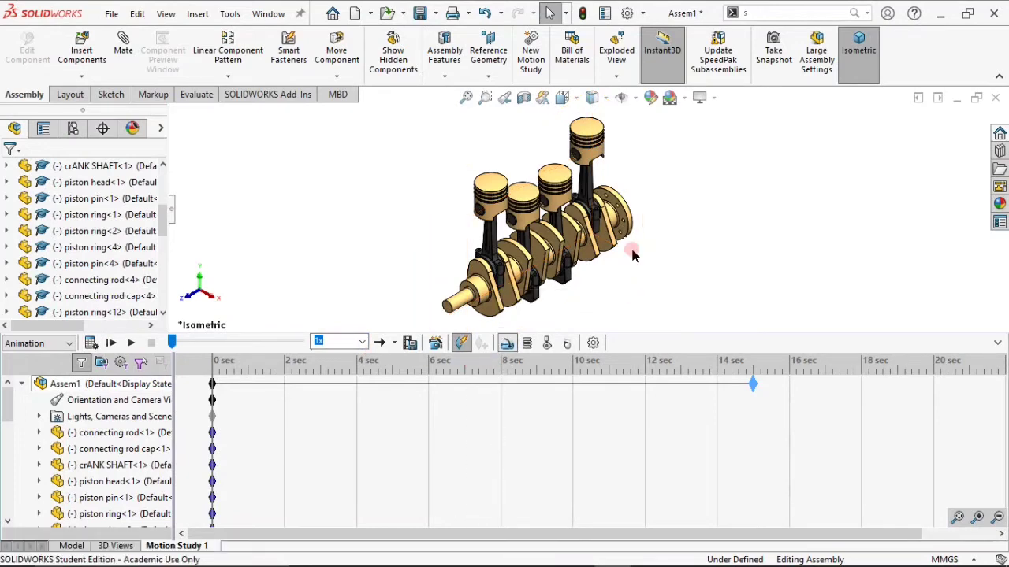
{"action": "scroll", "coordinate": [654, 166], "scroll_direction": "down", "scroll_amount": 4}
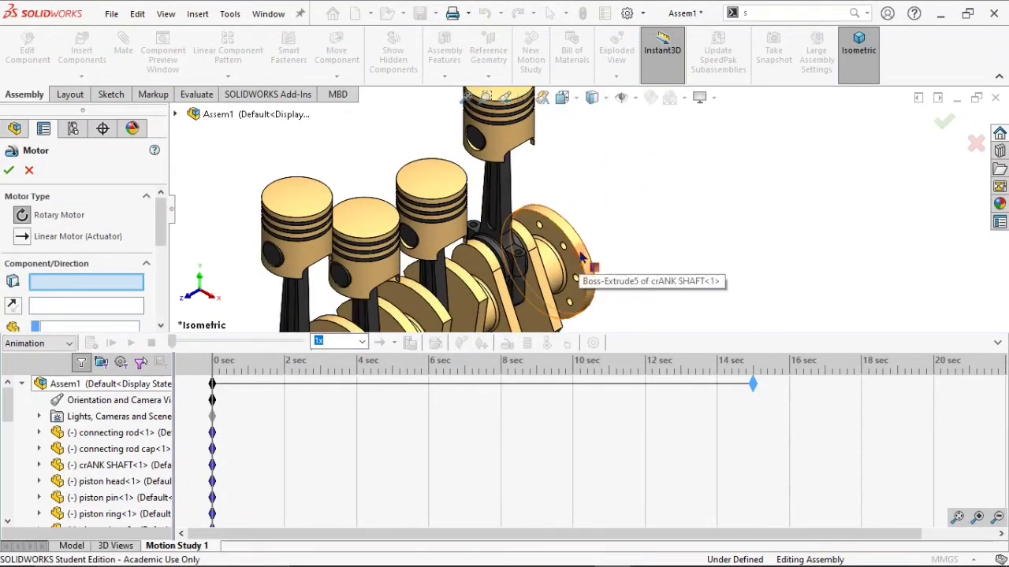
{"action": "left_click", "coordinate": [585, 255]}
{"action": "scroll", "coordinate": [604, 219], "scroll_direction": "up", "scroll_amount": 4}
{"action": "scroll", "coordinate": [605, 219], "scroll_direction": "up", "scroll_amount": 2}
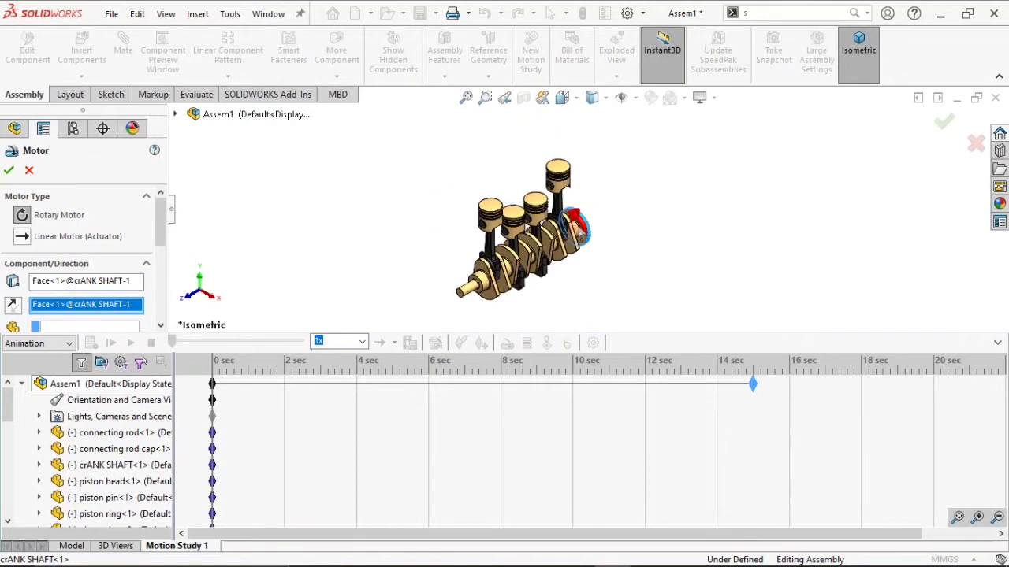
Set the motor's motion to Constant Speed at 25 RPM and create the motor.
{"action": "scroll", "coordinate": [145, 221], "scroll_direction": "down", "scroll_amount": 2}
{"action": "scroll", "coordinate": [93, 264], "scroll_direction": "down", "scroll_amount": 2}
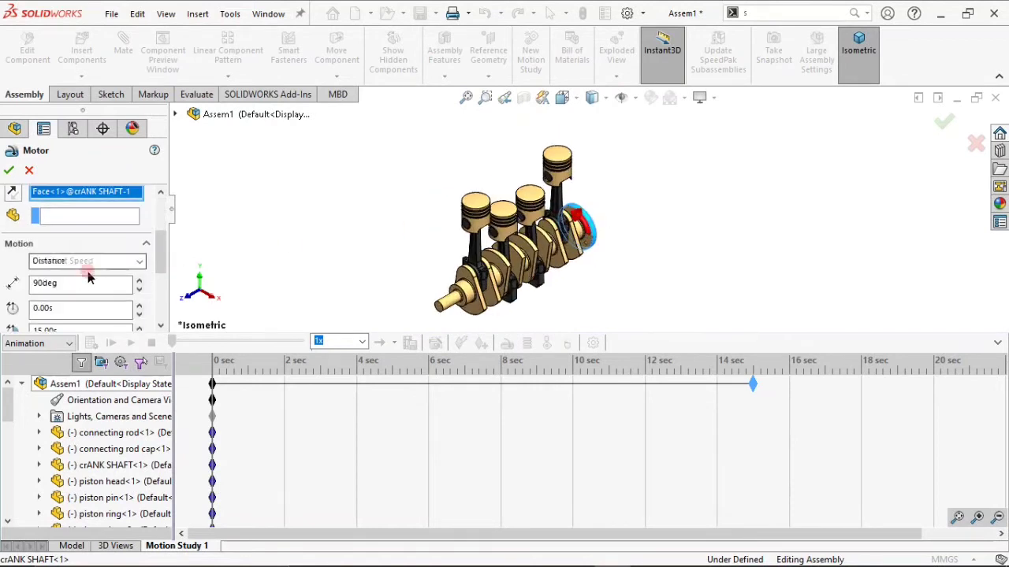
{"action": "left_click", "coordinate": [132, 260]}
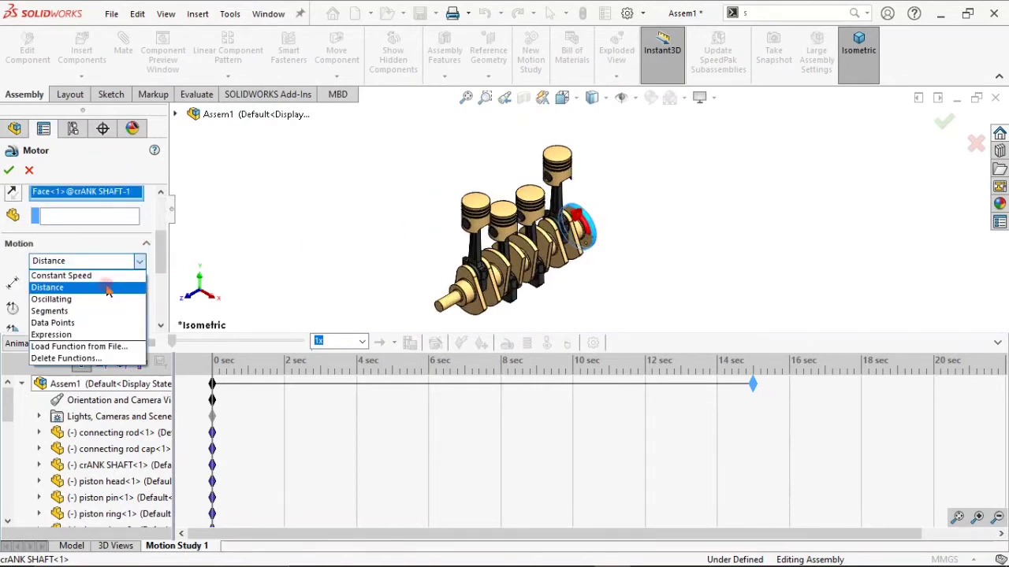
{"action": "left_click", "coordinate": [118, 271]}
{"action": "left_click", "coordinate": [69, 283]}
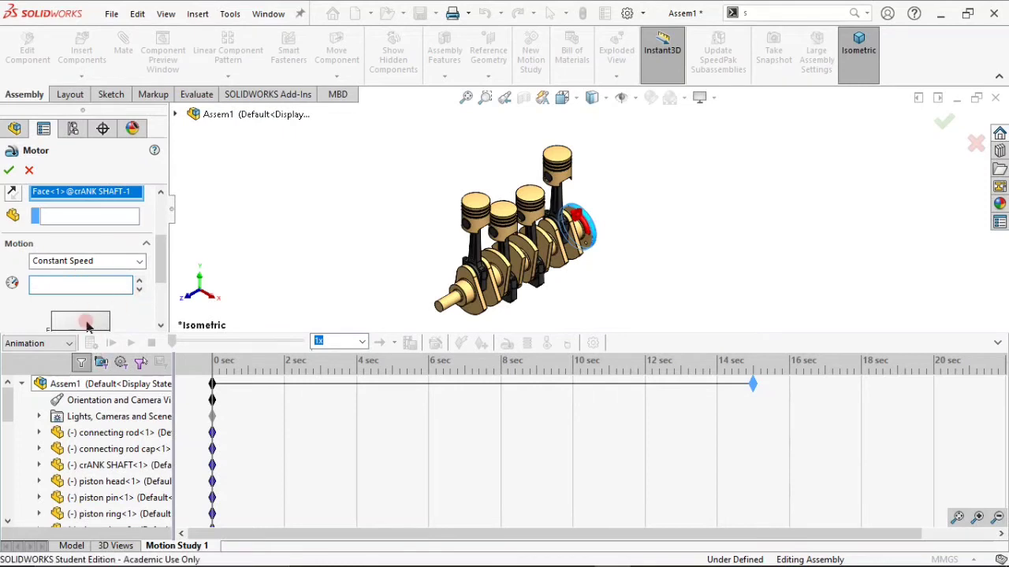
{"action": "left_click", "coordinate": [98, 281]}
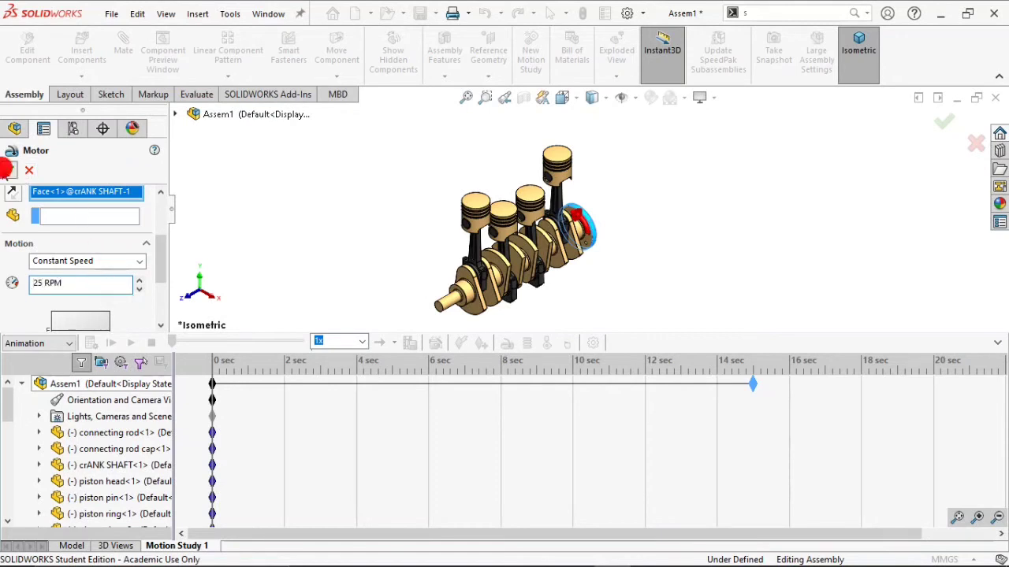
{"action": "left_click", "coordinate": [8, 169]}
Calculate the motion study and play the animation, enlarging the model view during playback and restoring the timeline.
{"action": "left_click", "coordinate": [221, 394]}
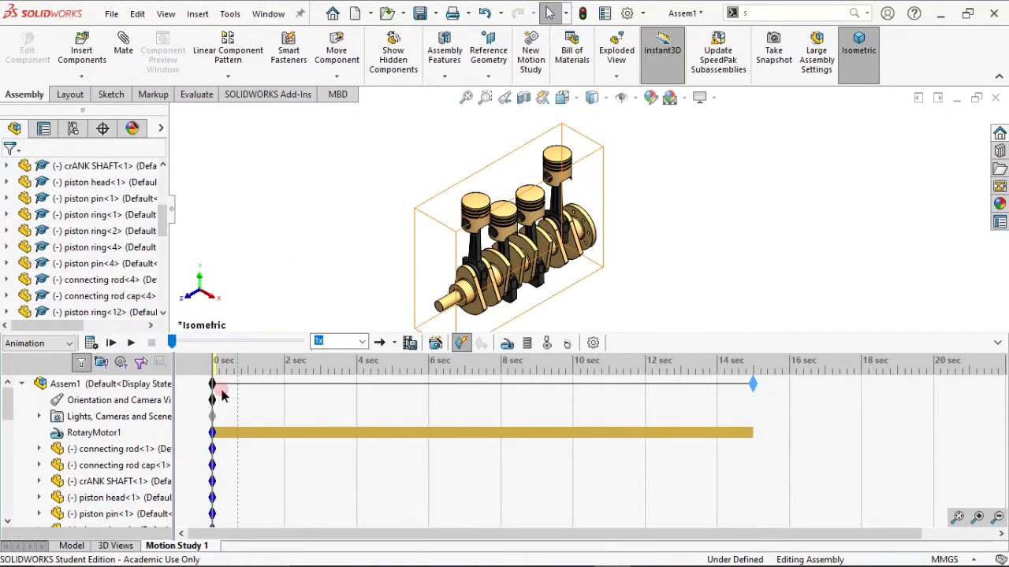
{"action": "left_click", "coordinate": [218, 383]}
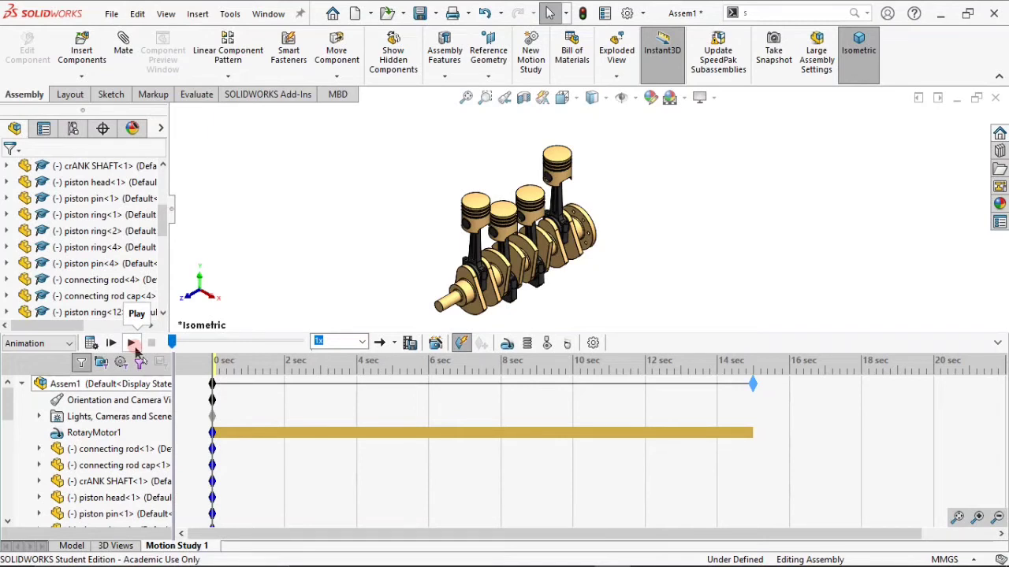
{"action": "left_click", "coordinate": [90, 343]}
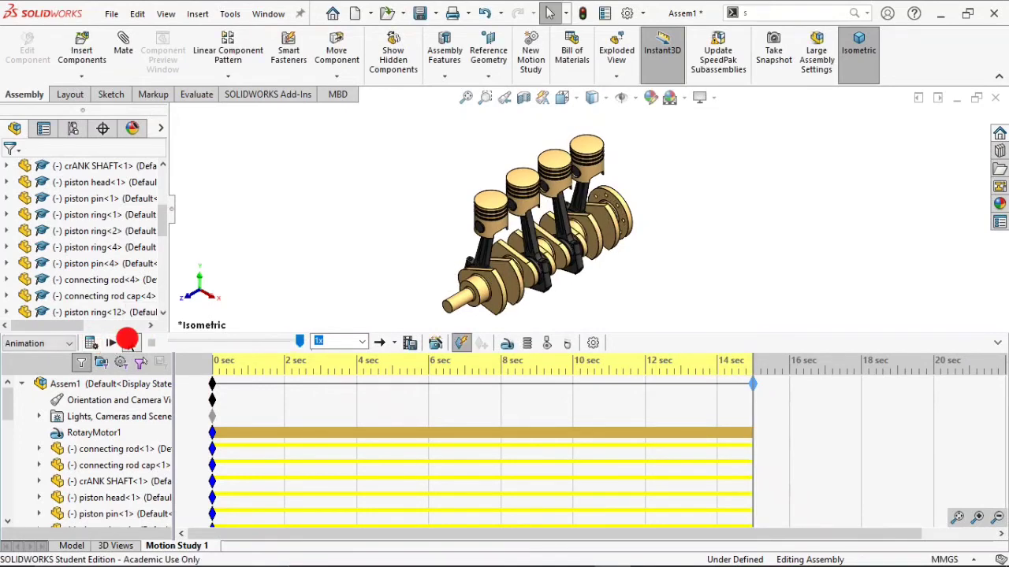
{"action": "left_click", "coordinate": [127, 341]}
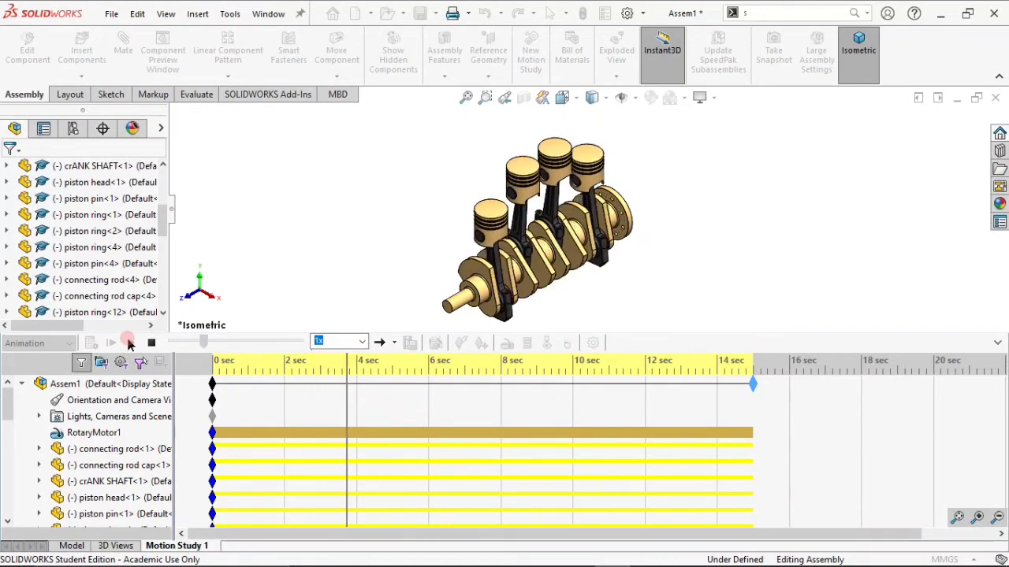
{"action": "left_click", "coordinate": [1000, 342]}
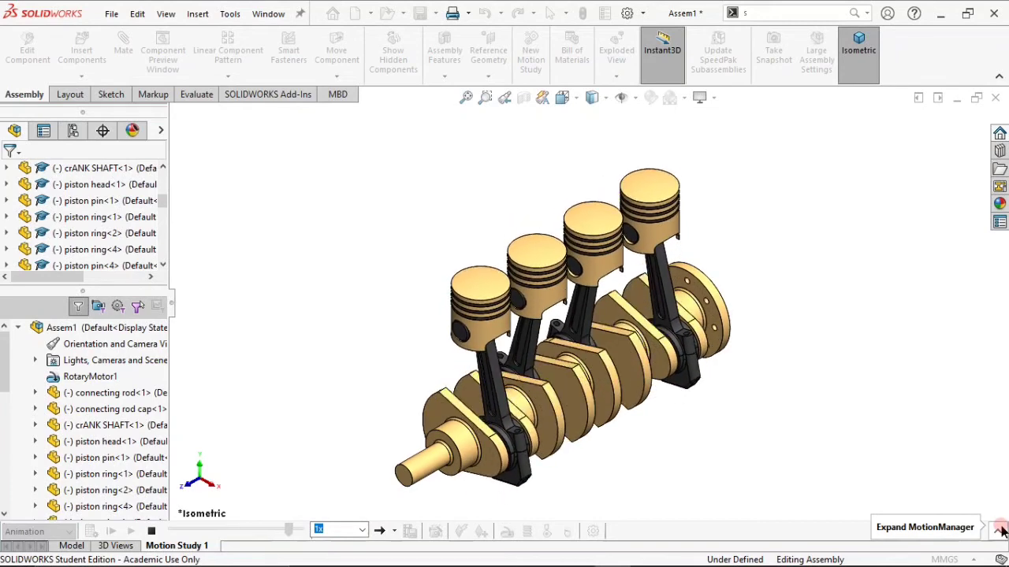
{"action": "left_click", "coordinate": [999, 529]}
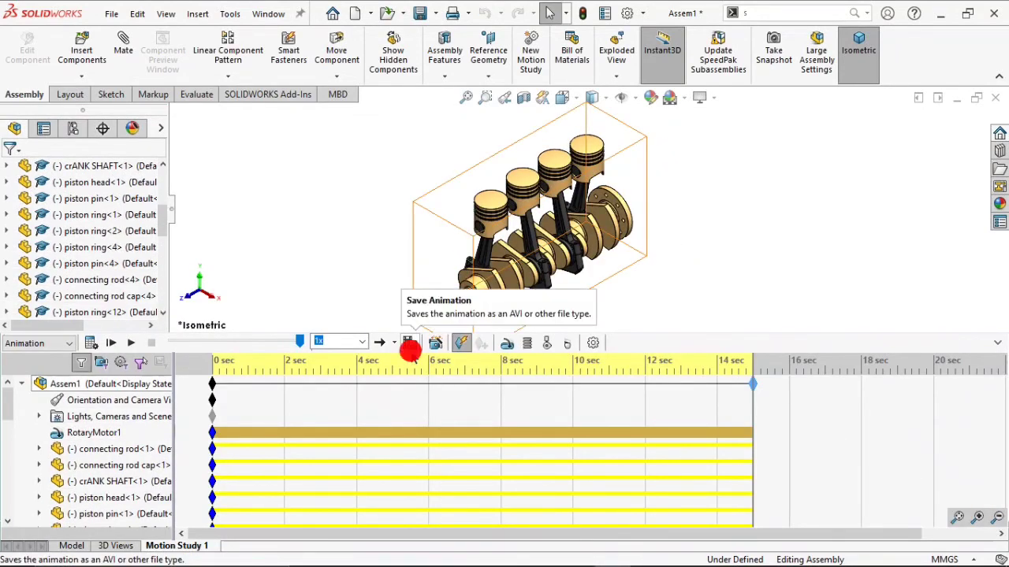
Look at the Save Animation options, close them without saving, and collapse the MotionManager.
{"action": "left_click", "coordinate": [409, 347]}
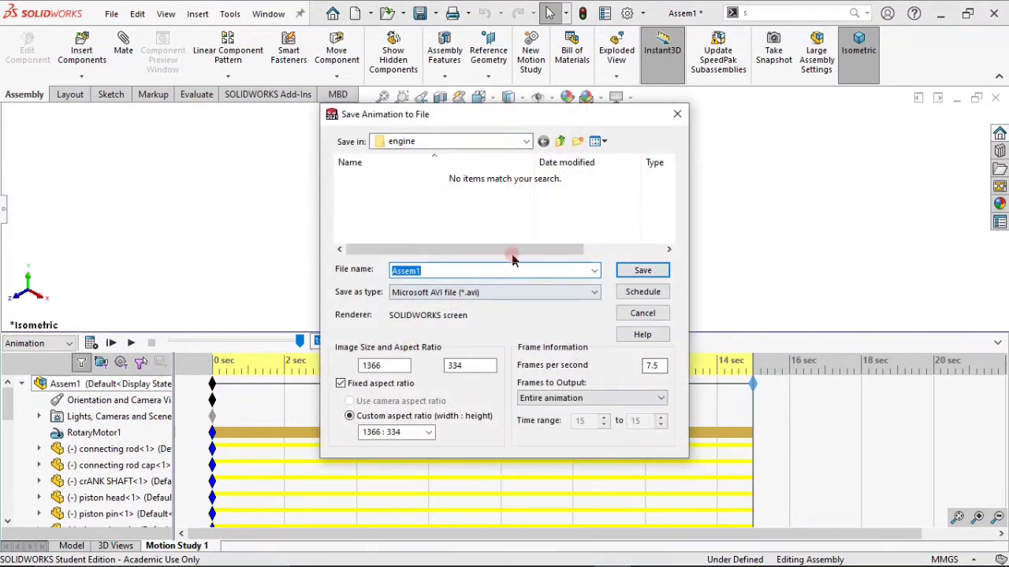
{"action": "left_click", "coordinate": [675, 115]}
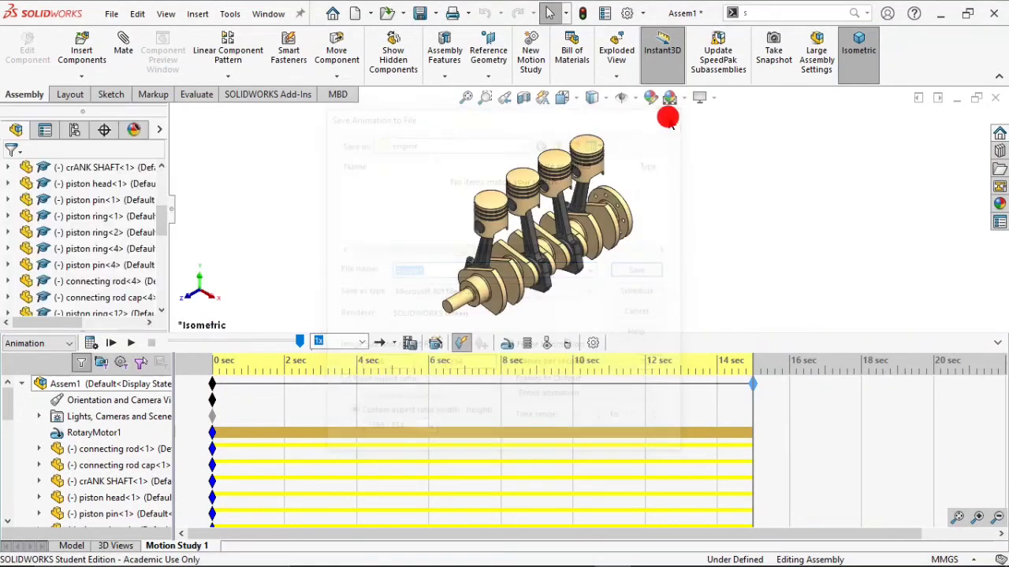
{"action": "left_click", "coordinate": [999, 345]}
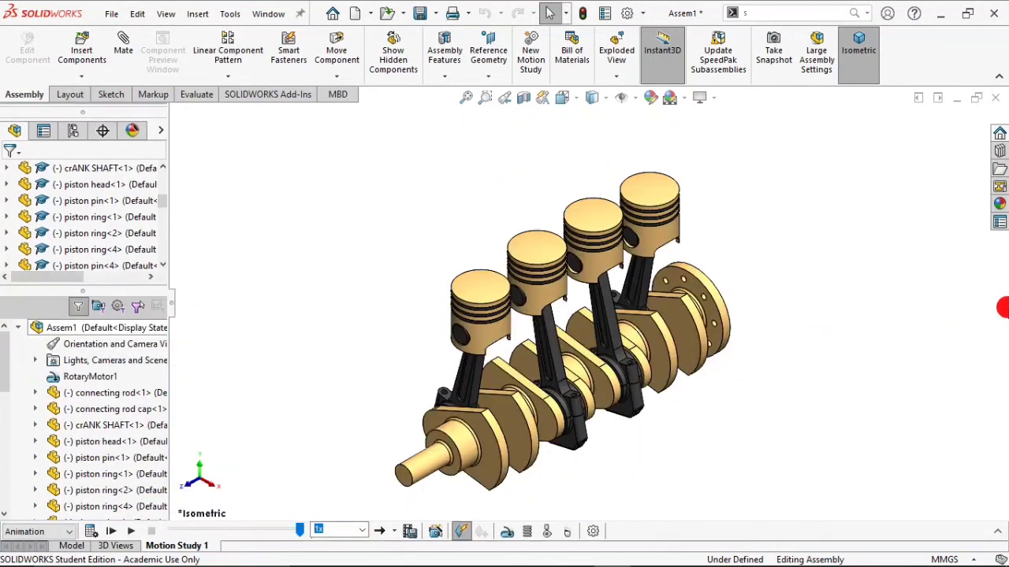